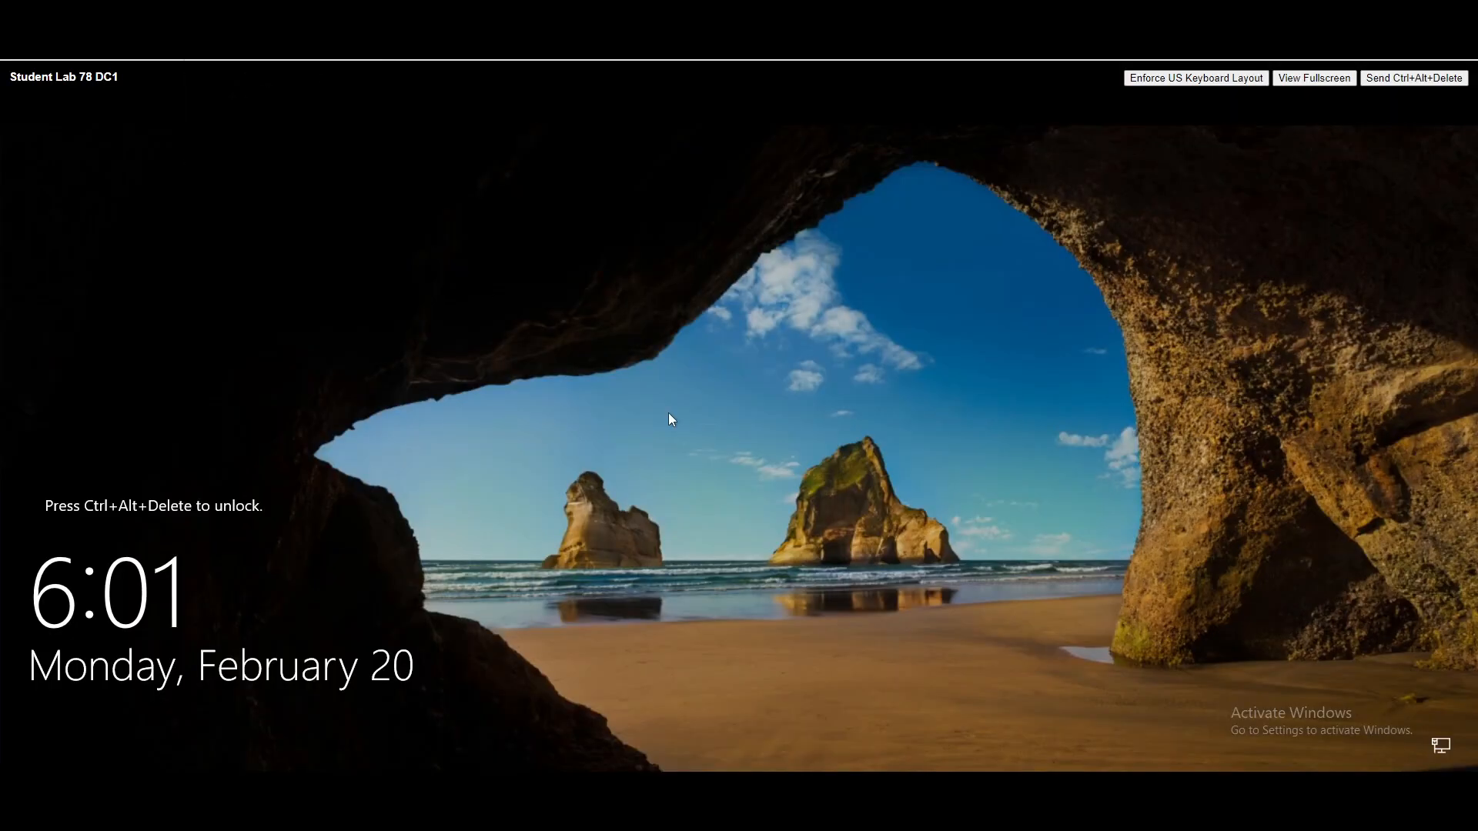
- Sign in to Windows Server 2019 as Administrator with the account password
left_click(1414, 78)
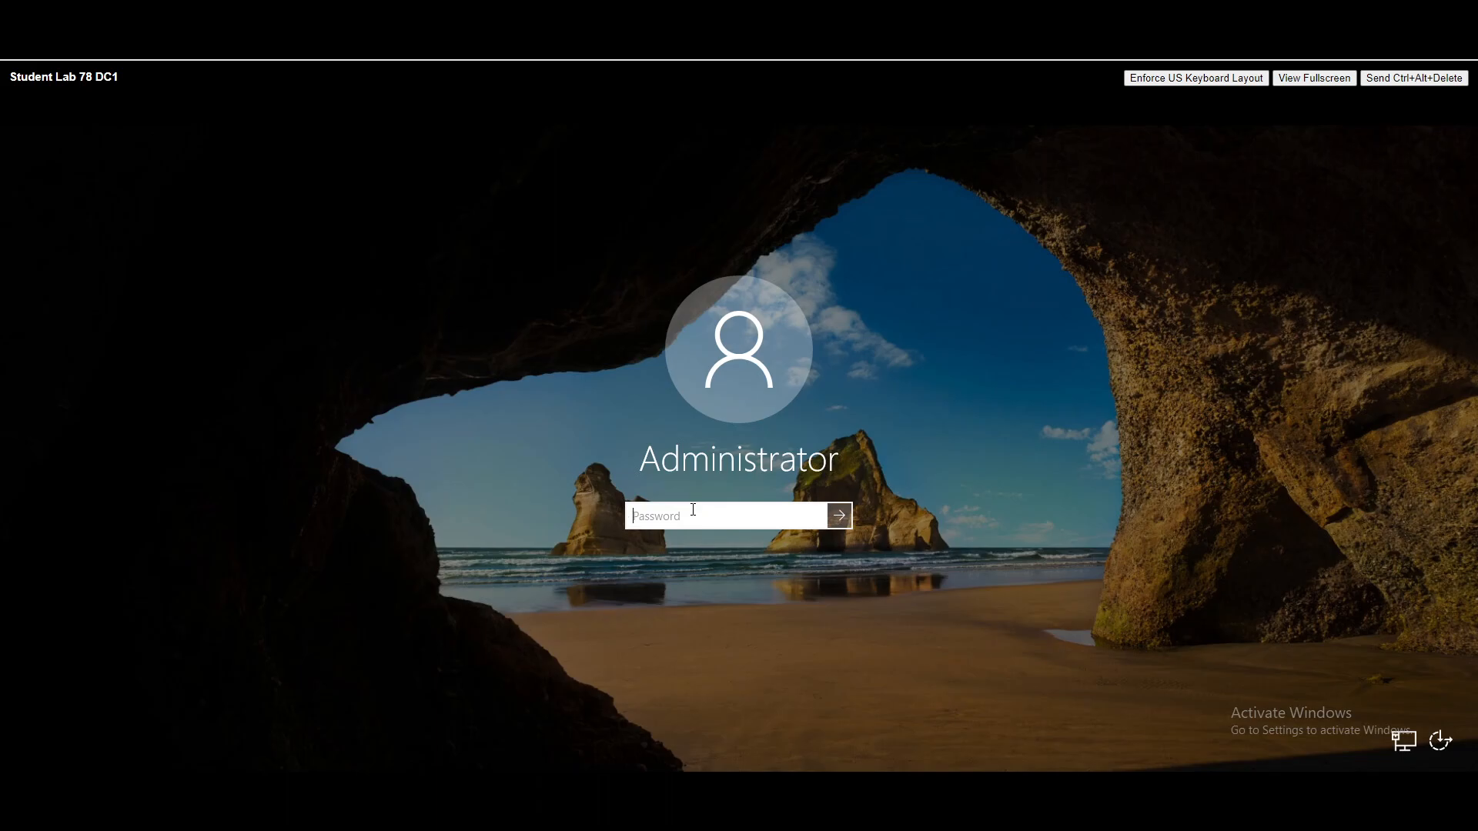
type("Pa$$w0rd")
key("Return")
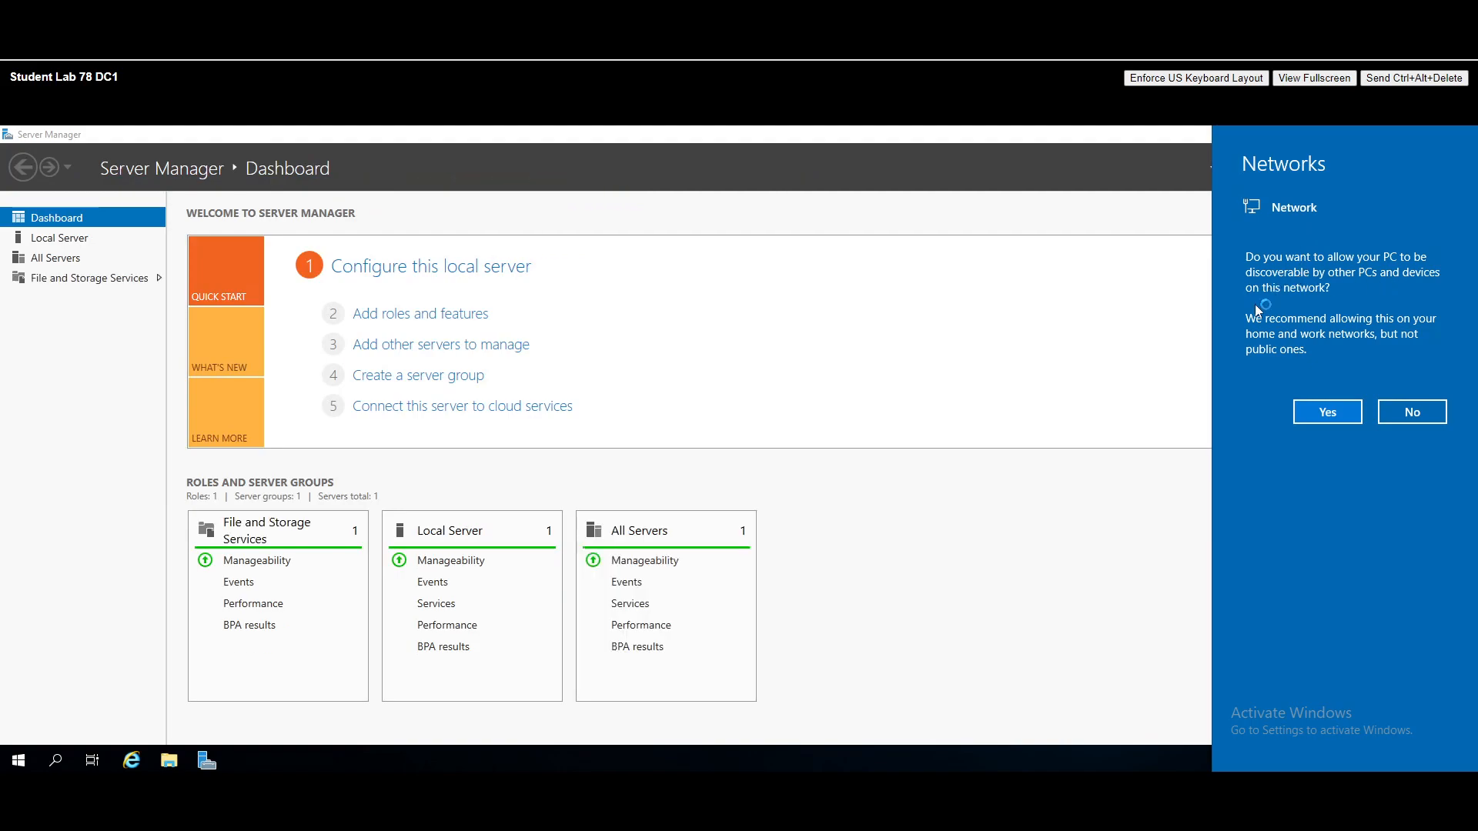
- Decline network discovery and open System Properties from the Local Server computer name
left_click(1416, 415)
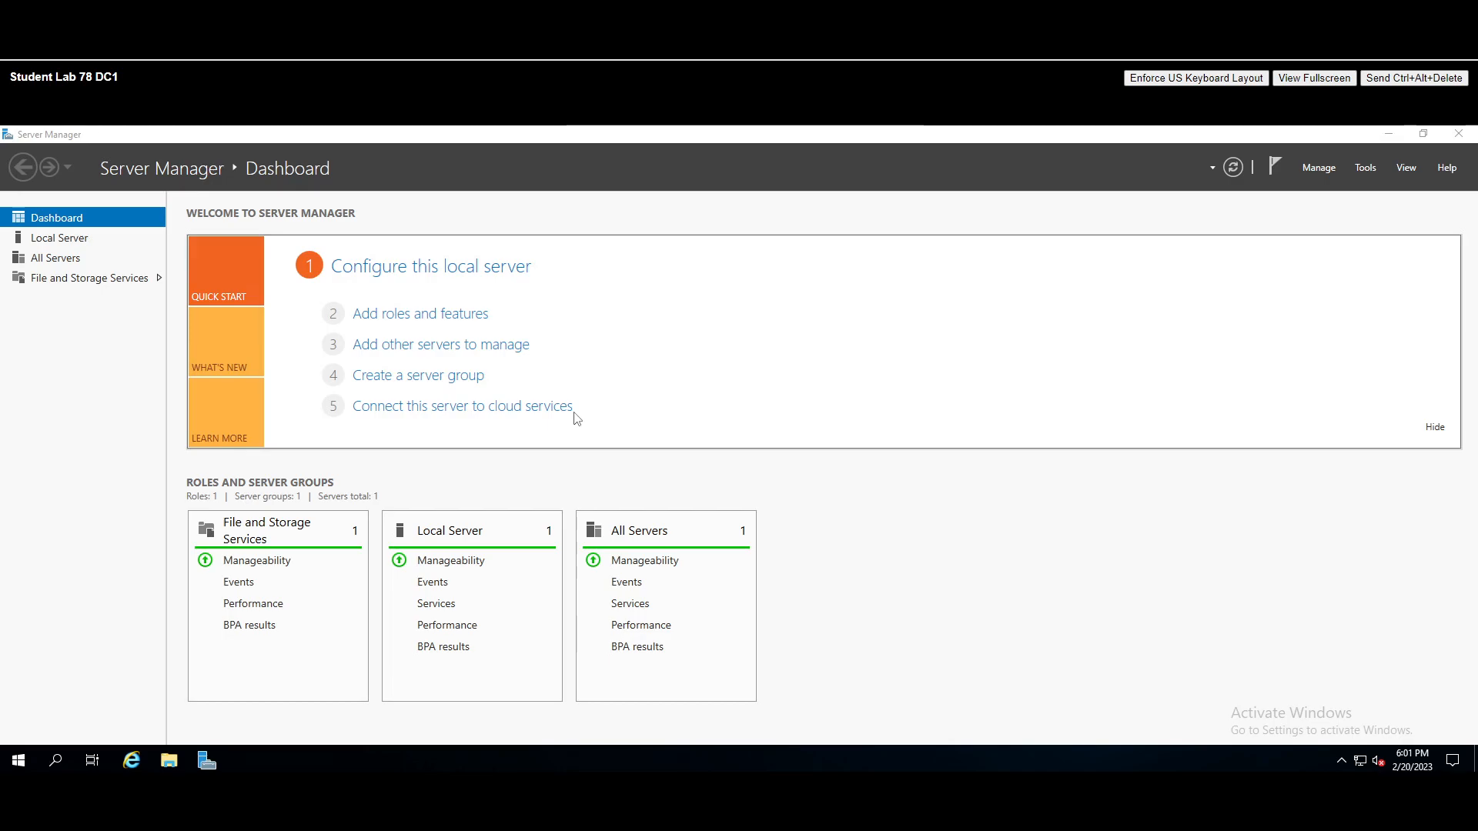
left_click(59, 238)
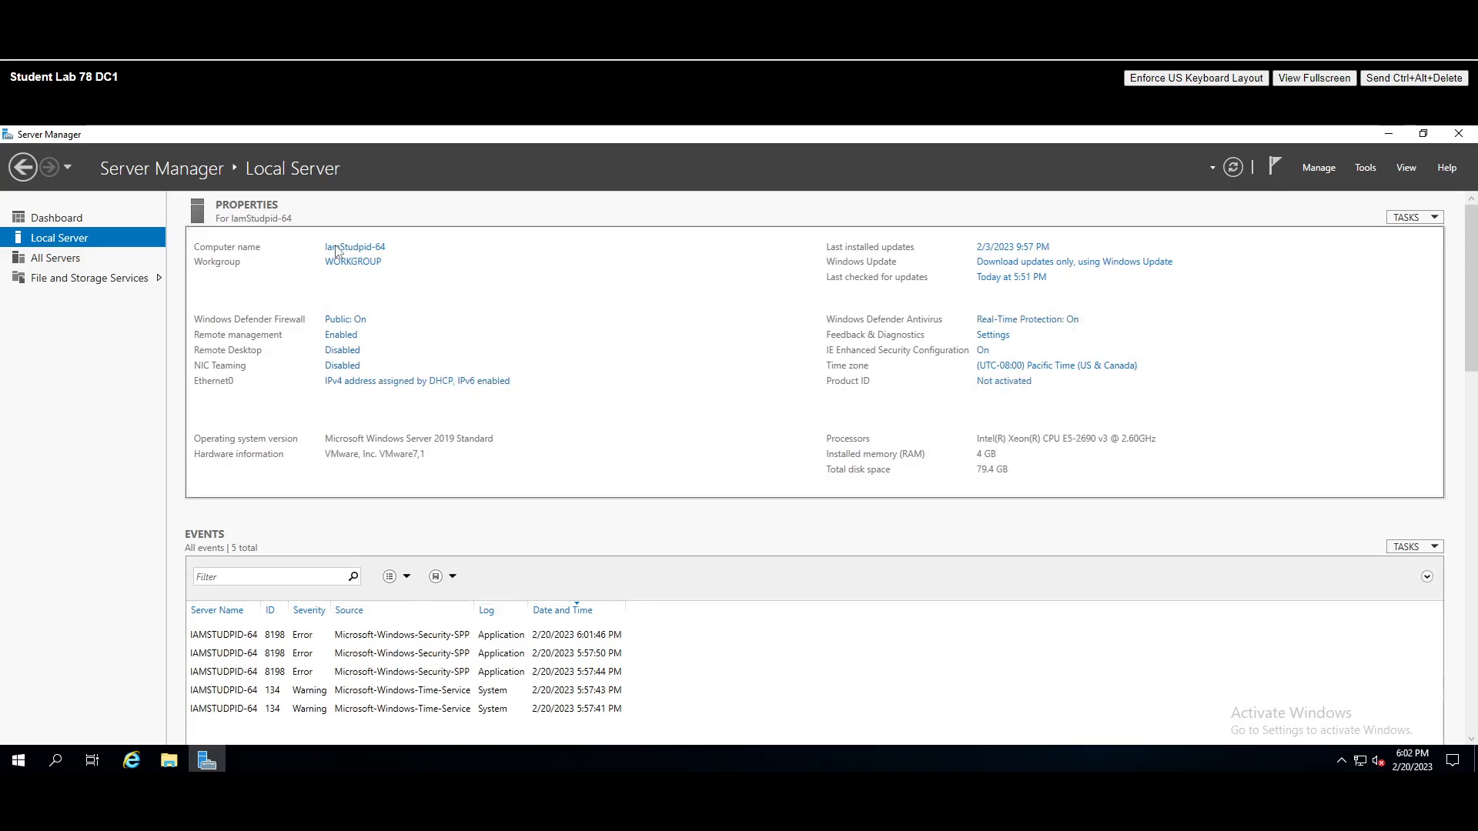
left_click(349, 249)
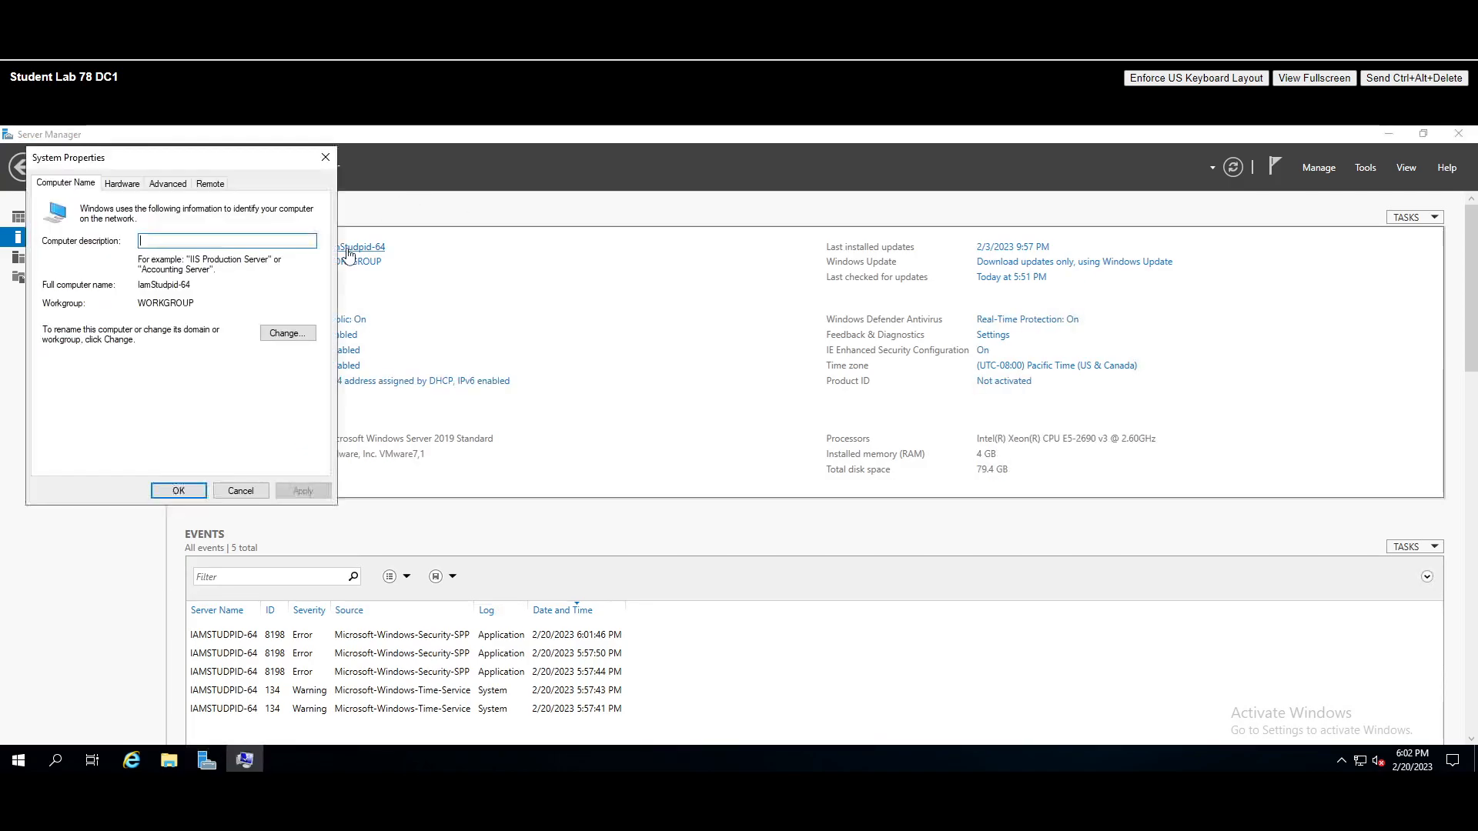
left_click_drag(179, 166, 638, 259)
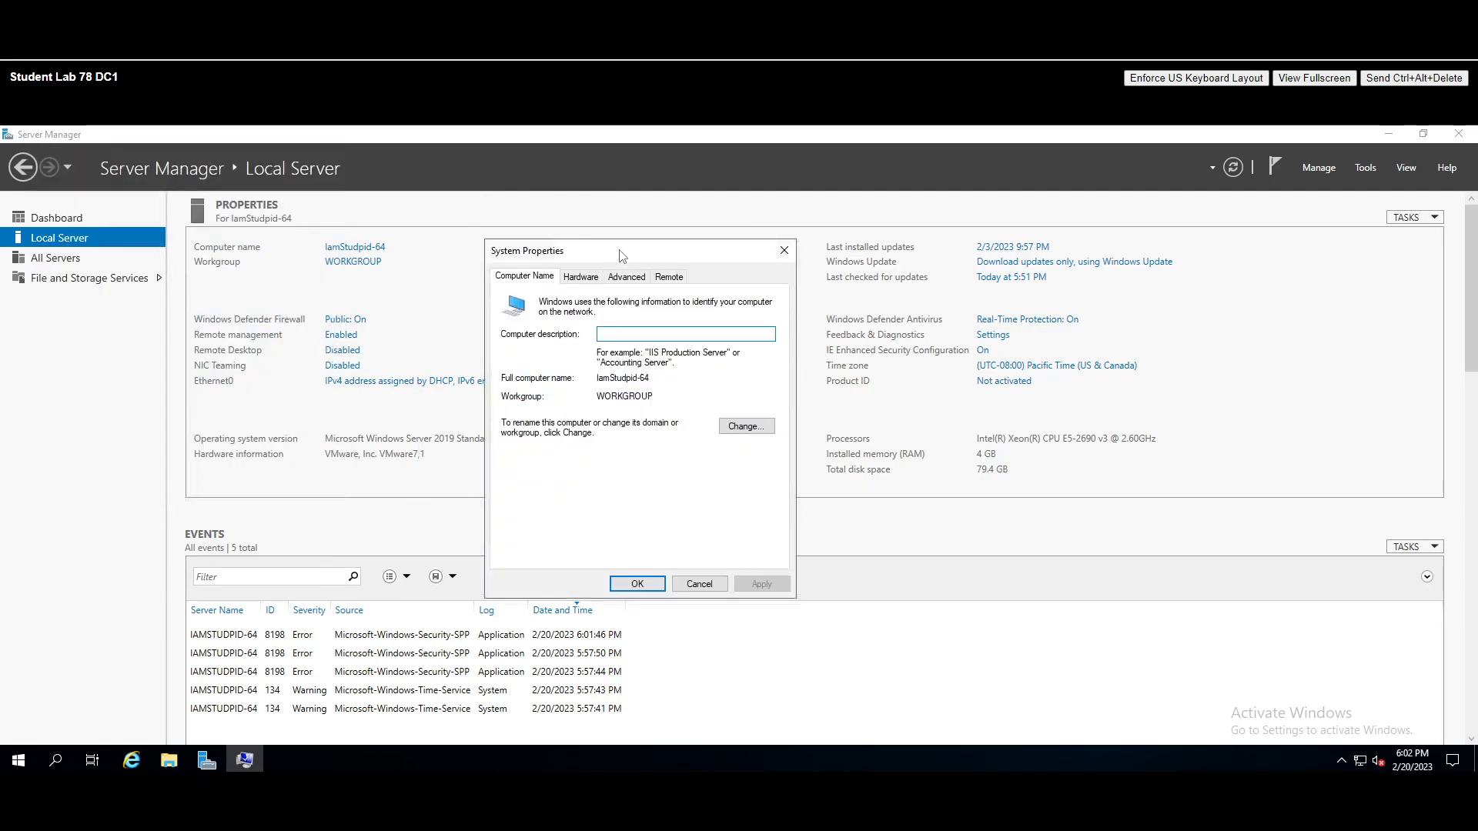
- Rename the computer from IamStudpid-64 to DC1 and restart the server to apply it
left_click(743, 427)
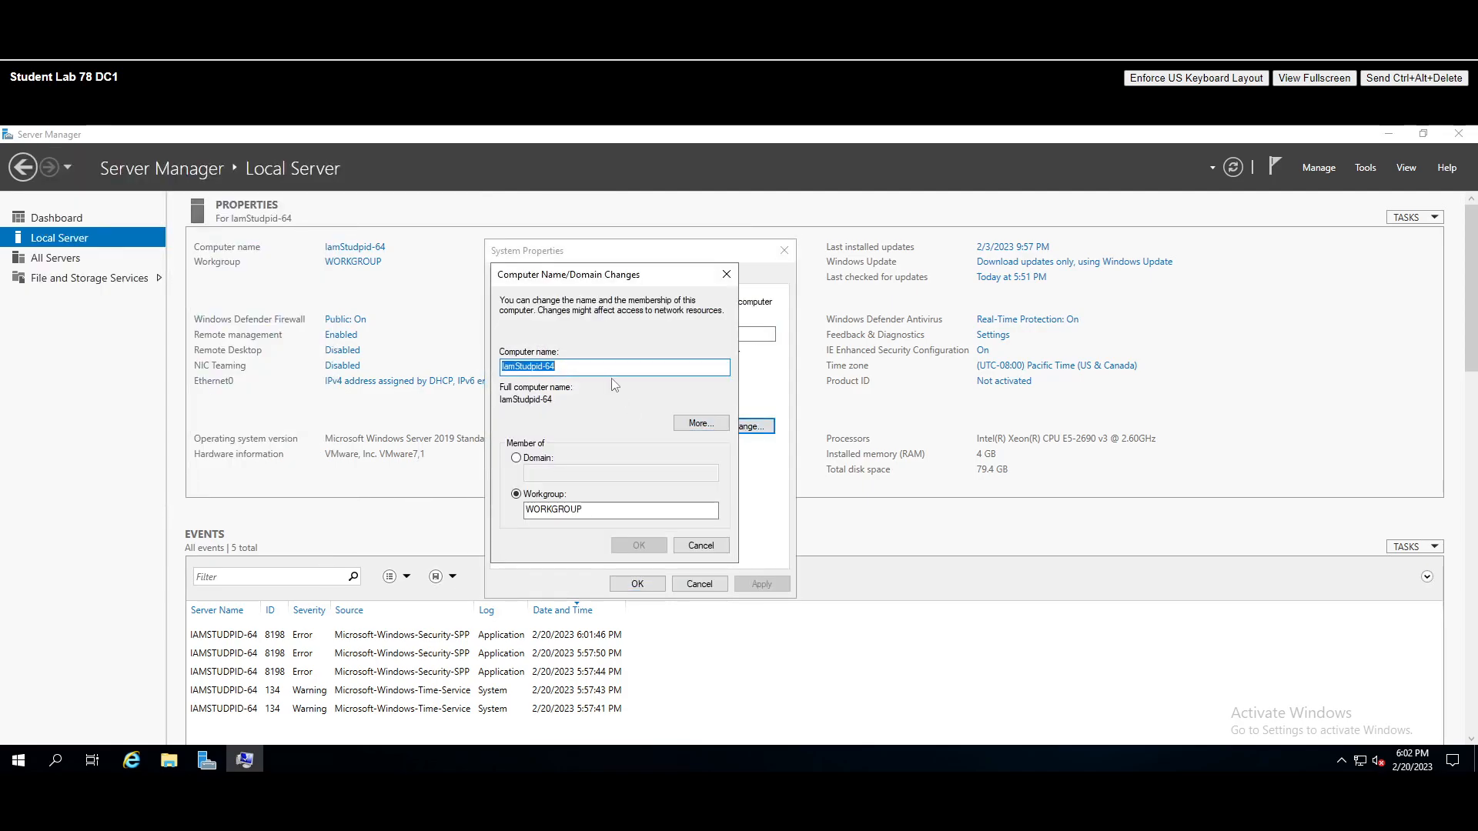
key("BackSpace")
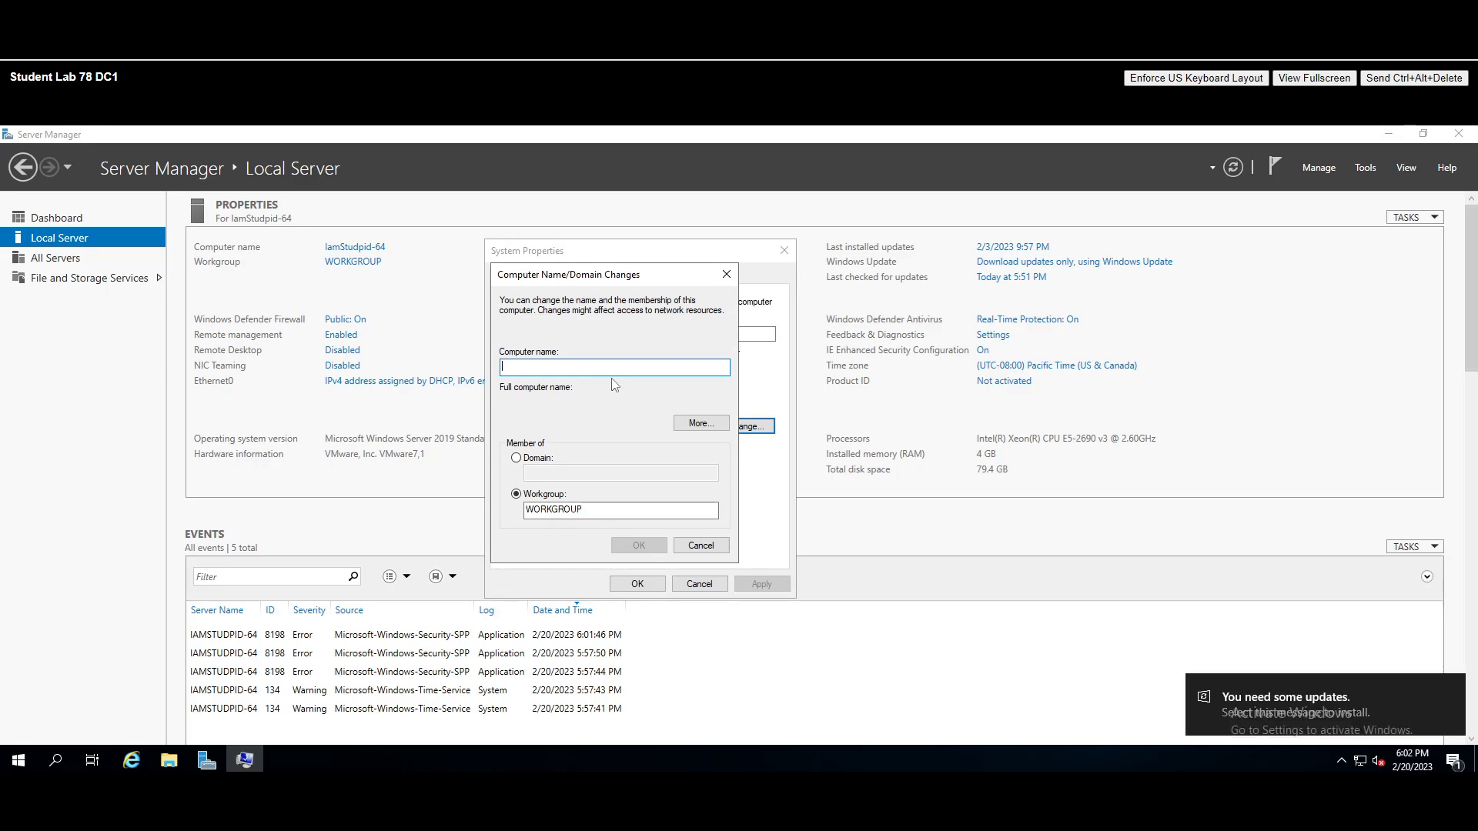
type("DC")
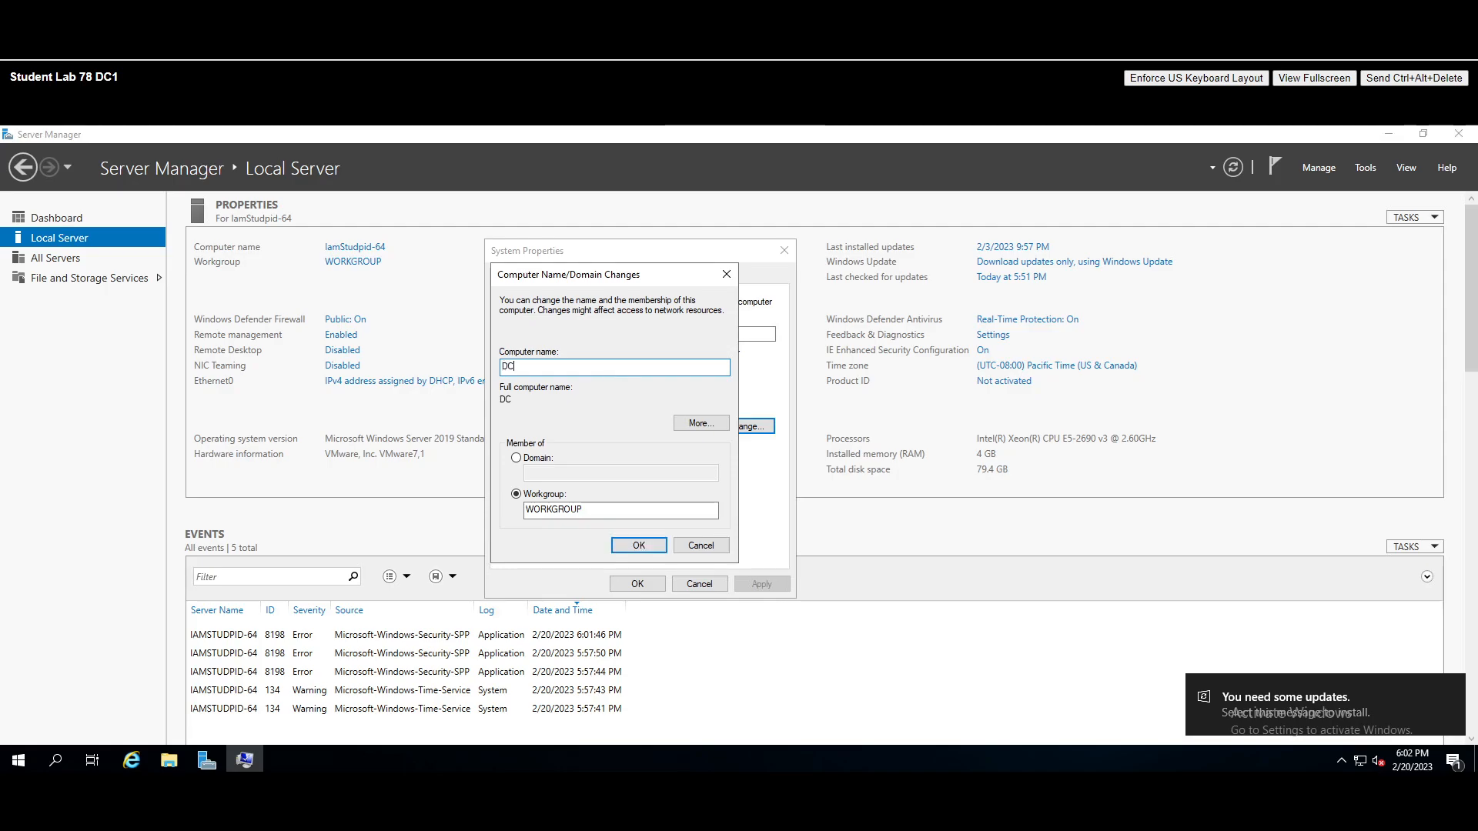
type("1")
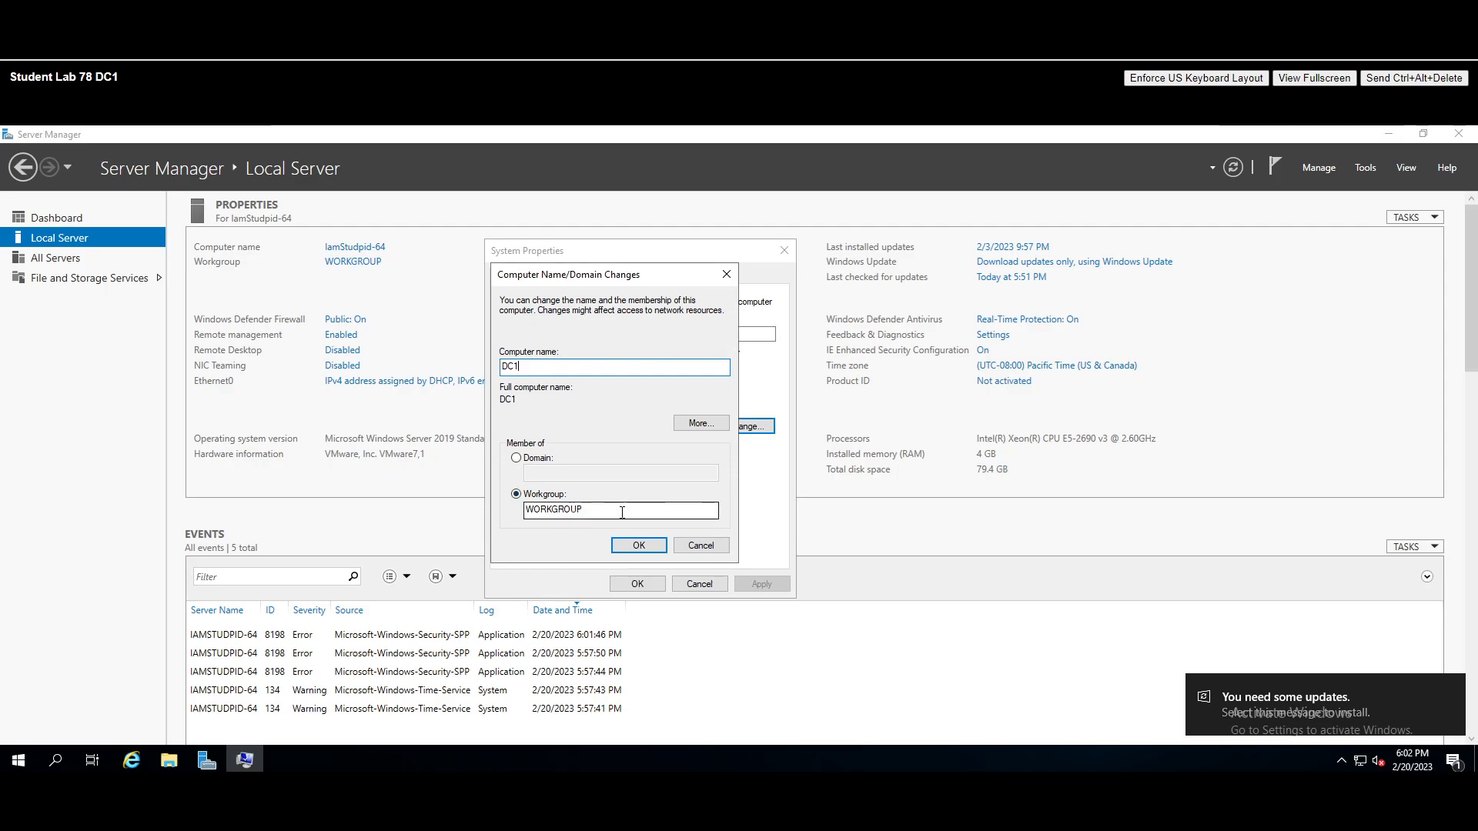
left_click(638, 545)
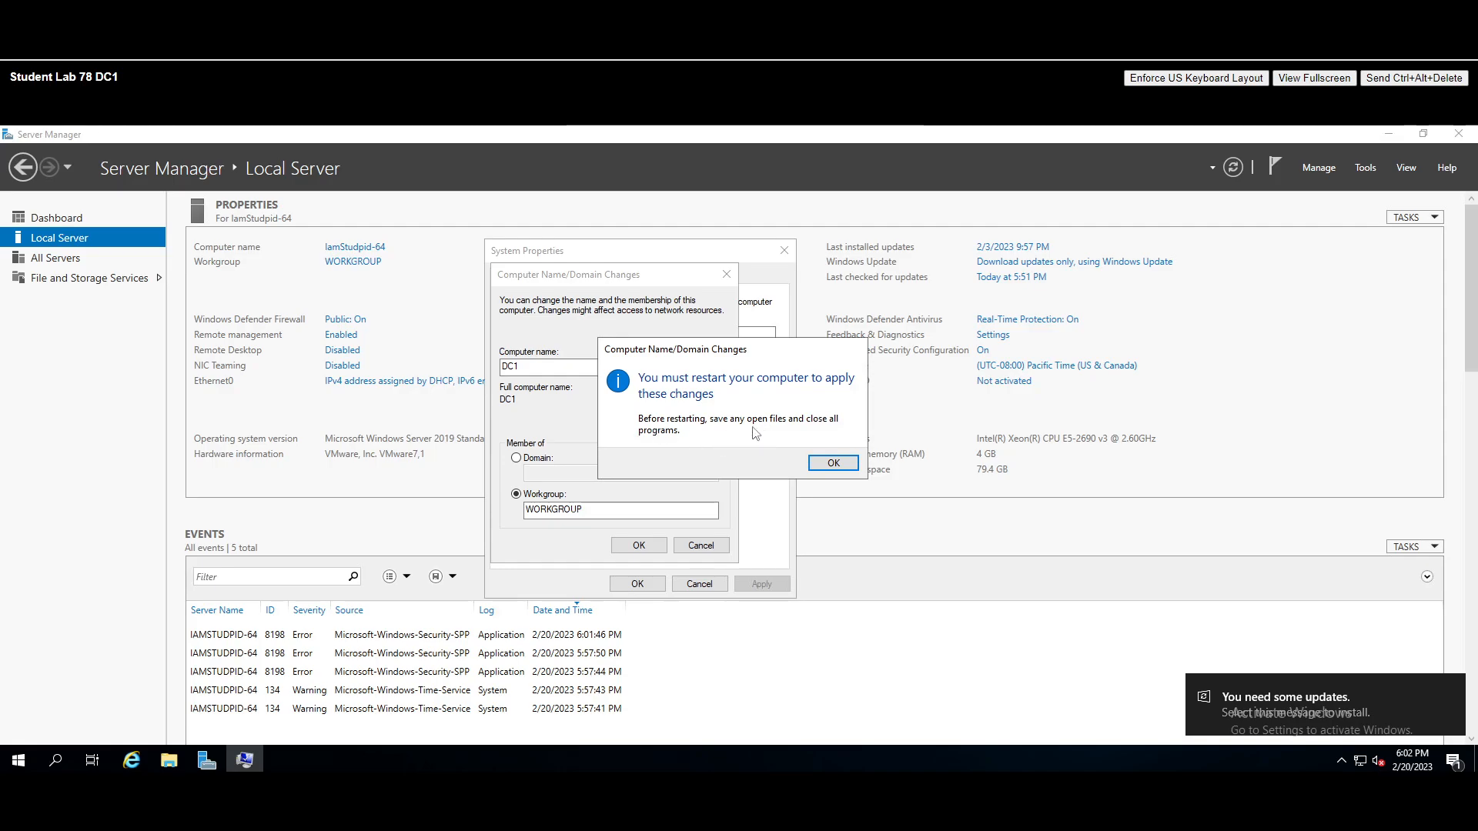
left_click(834, 464)
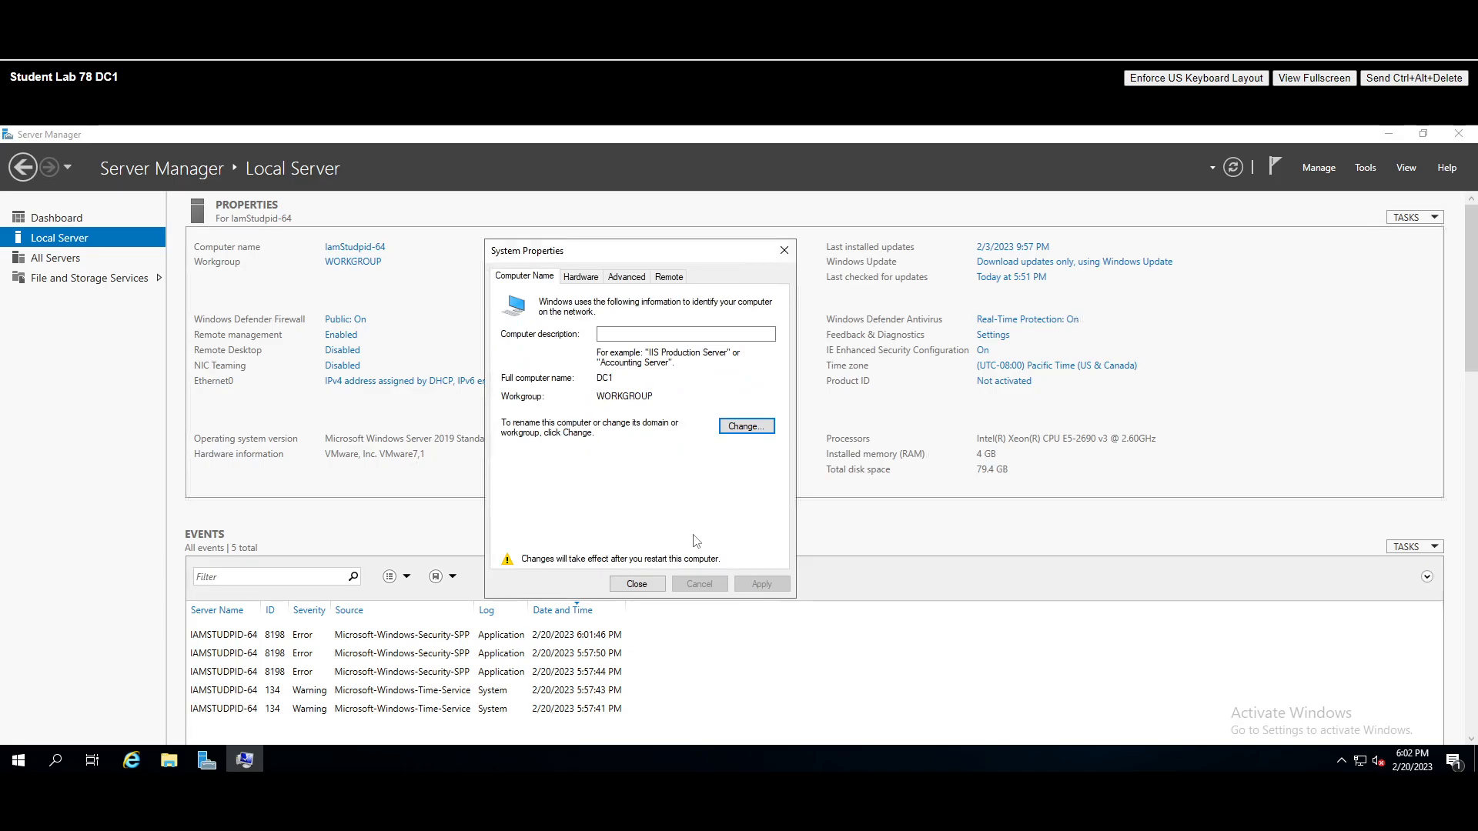
left_click(637, 585)
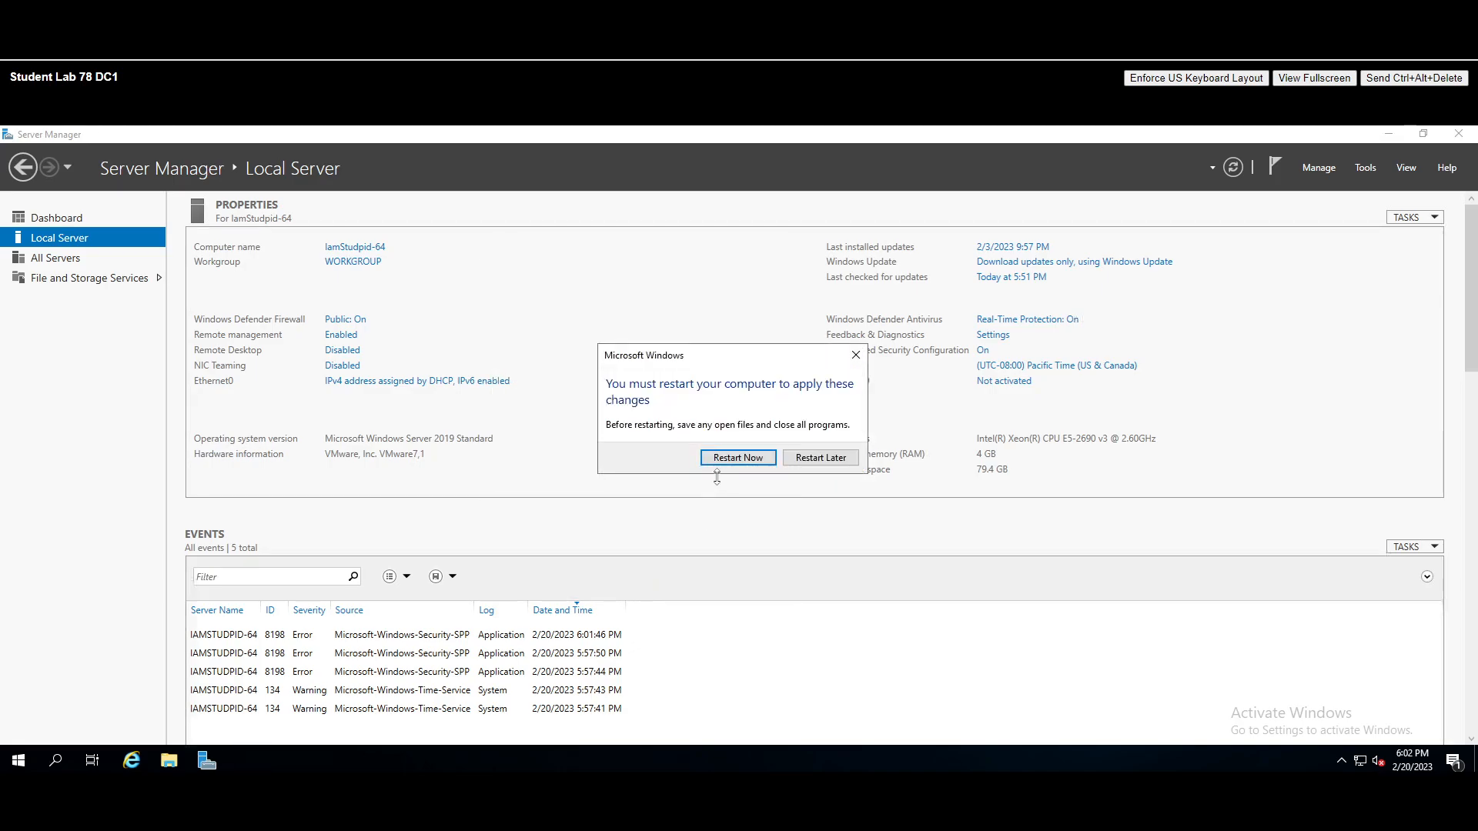
left_click(736, 460)
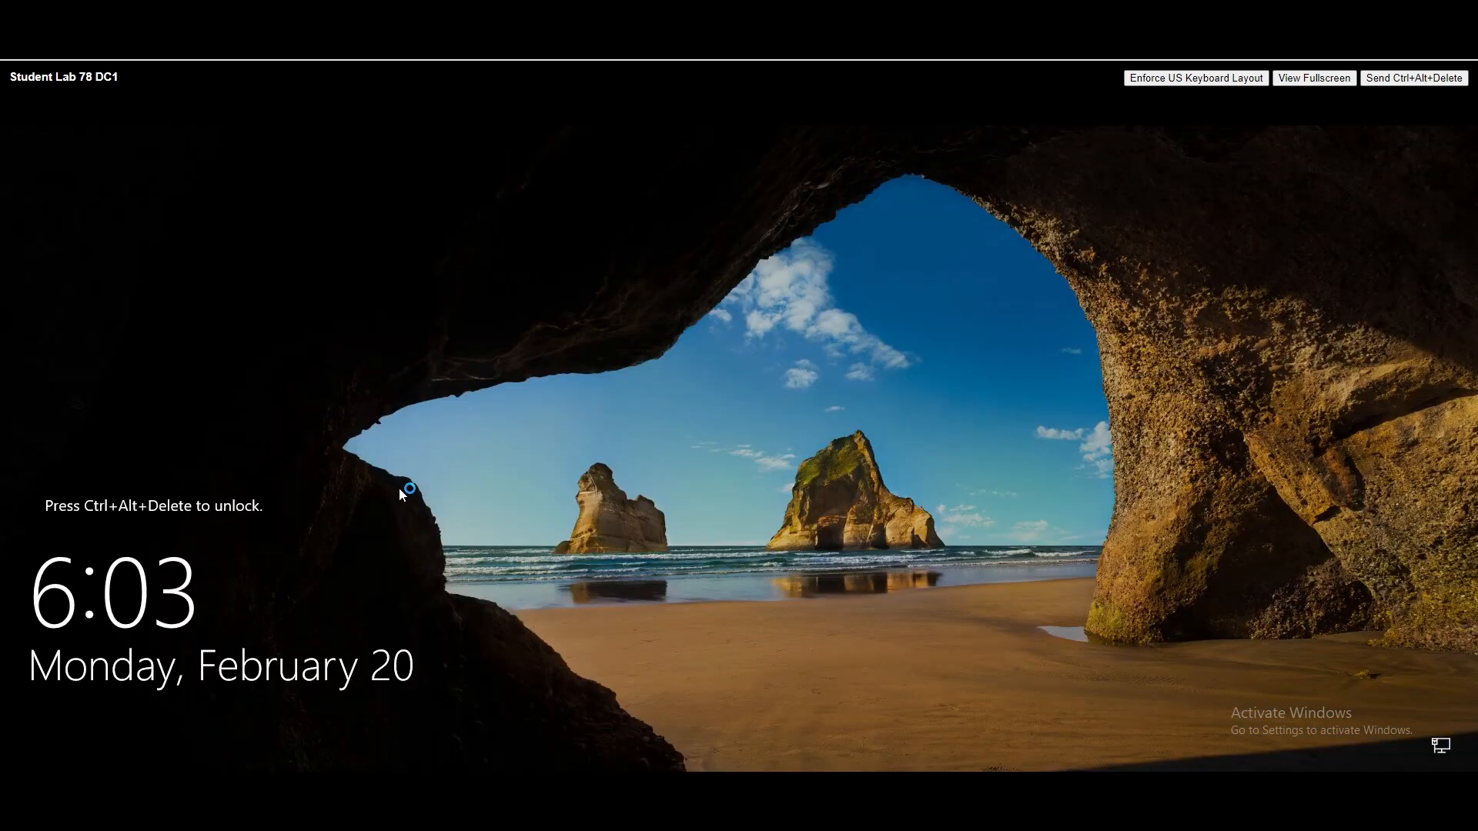
- Sign back in as Administrator, confirm Local Server shows DC1, and minimize Server Manager
left_click(1414, 78)
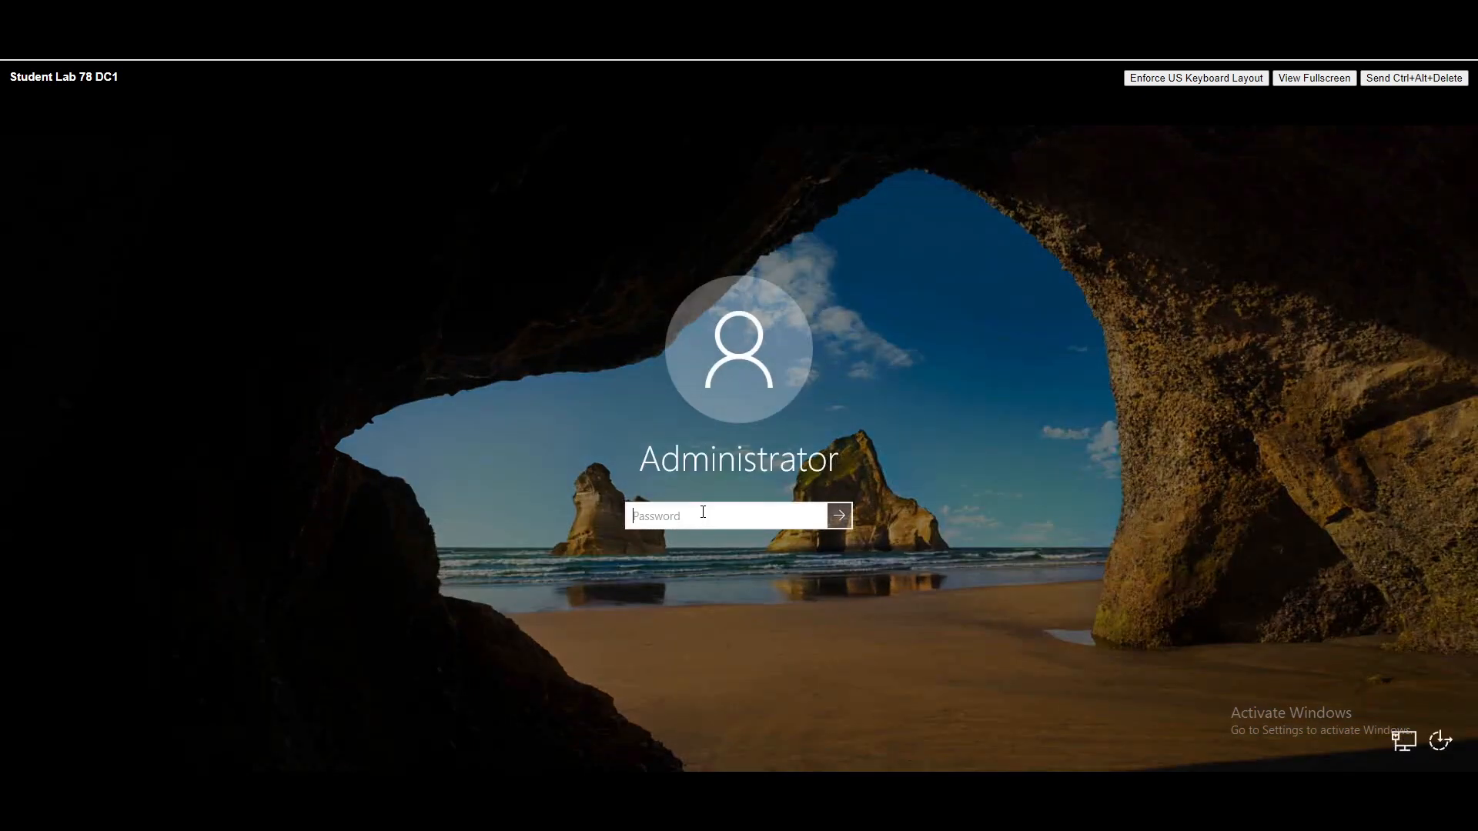
type("••••••••")
key("Return")
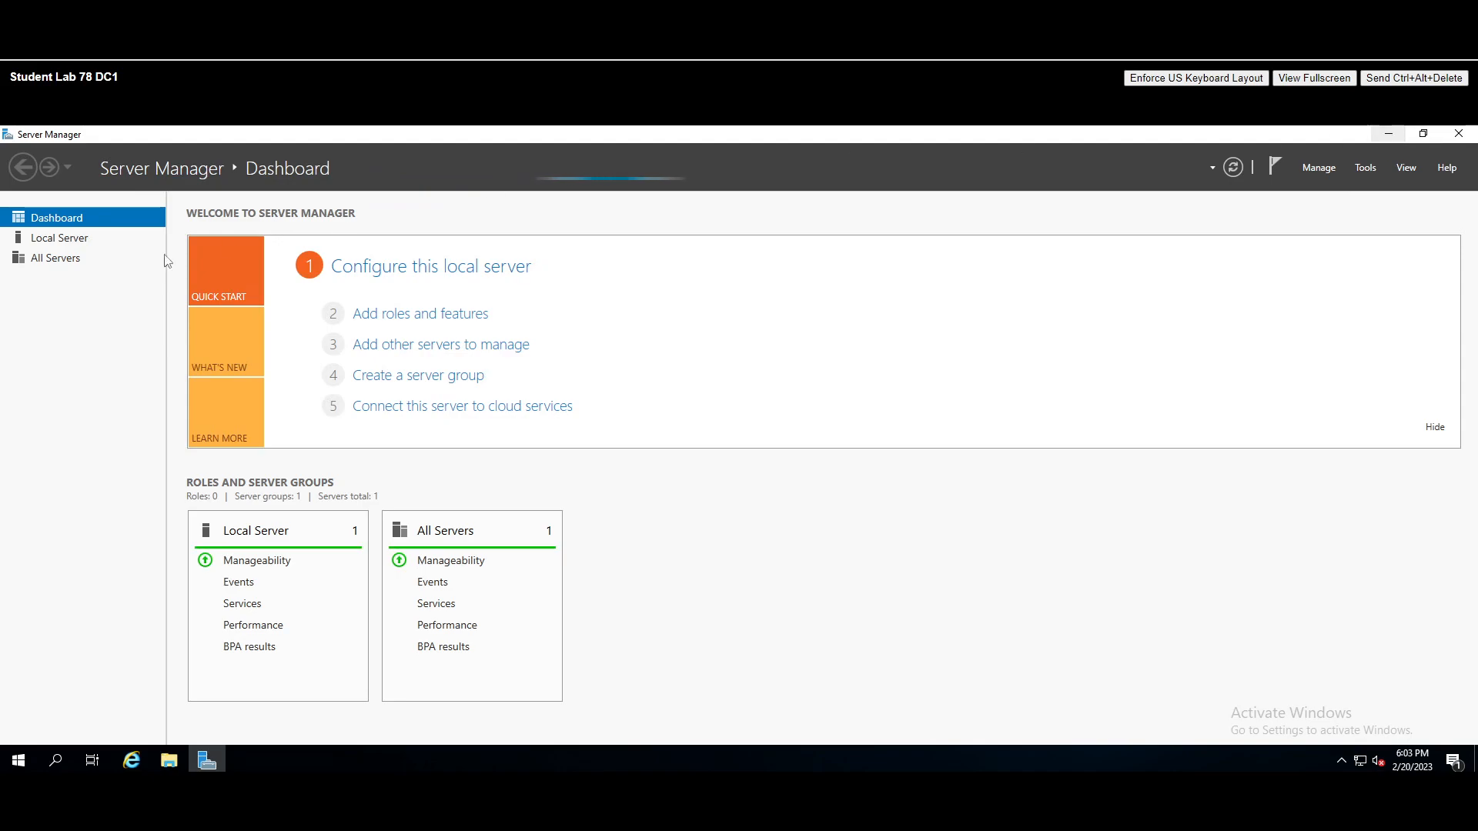
left_click(59, 238)
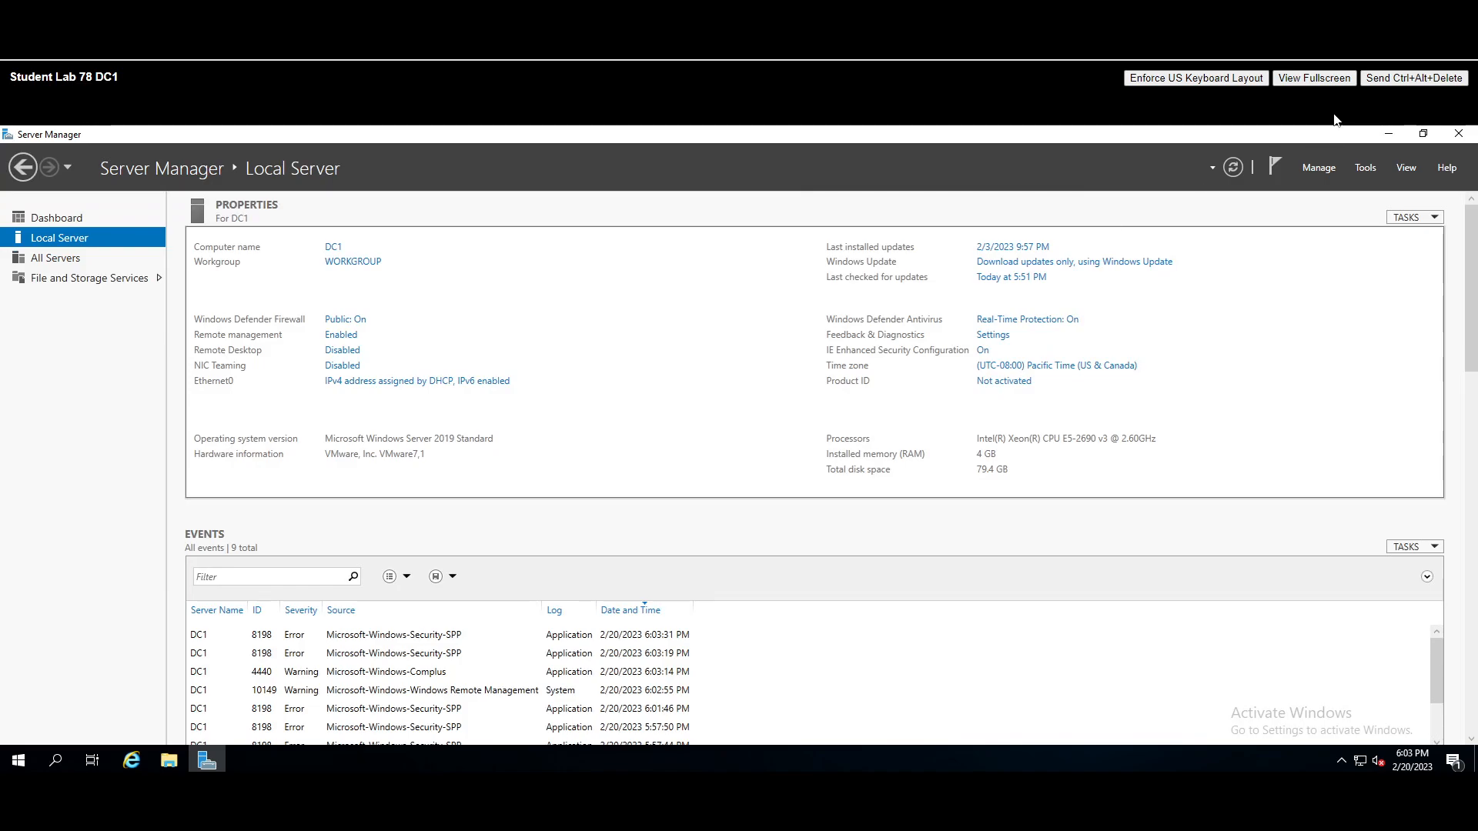
left_click(1388, 134)
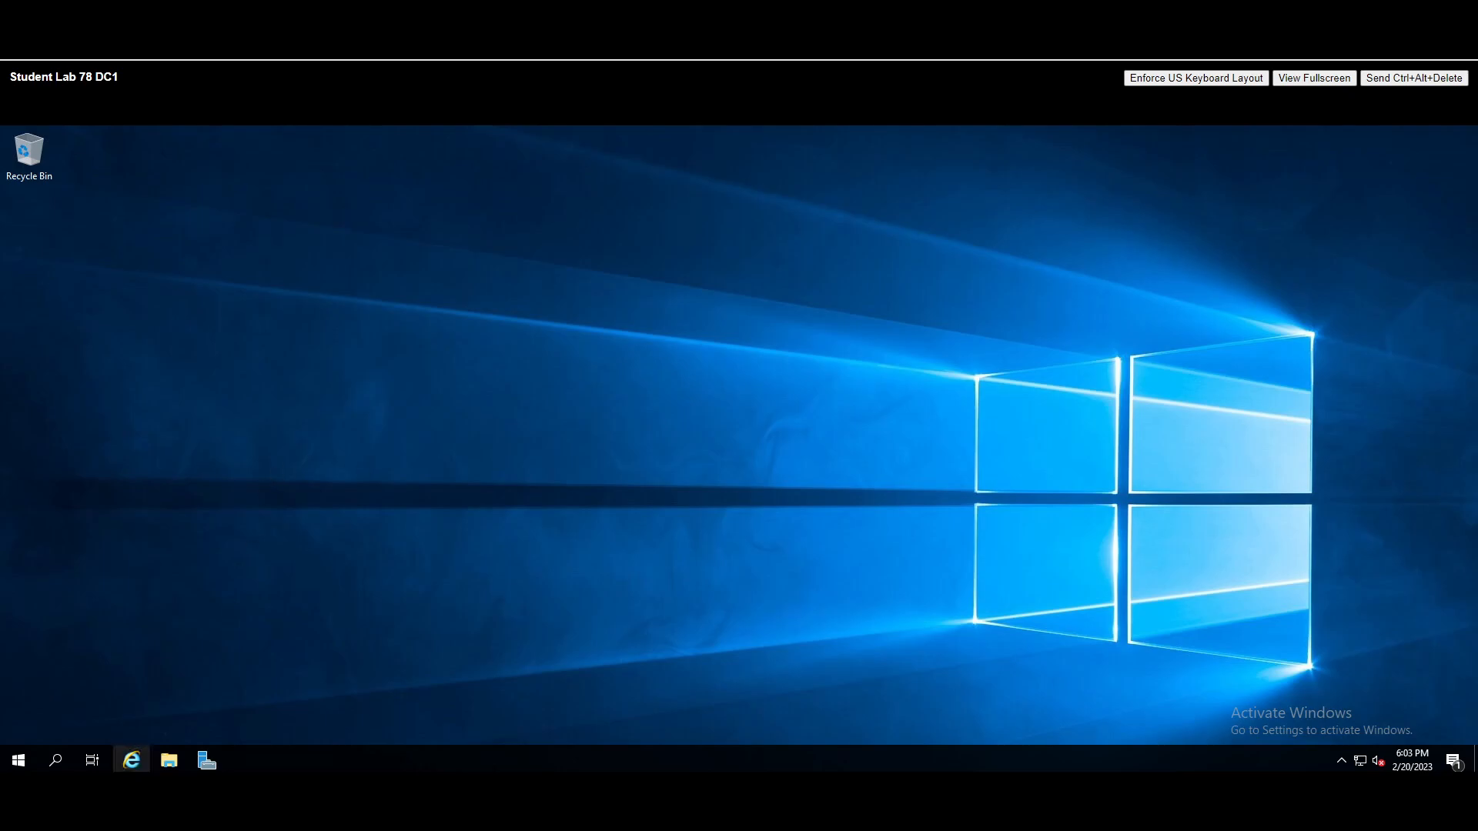
- Open Network Connections by running ncpa.cpl from the Run dialog
left_click(55, 762)
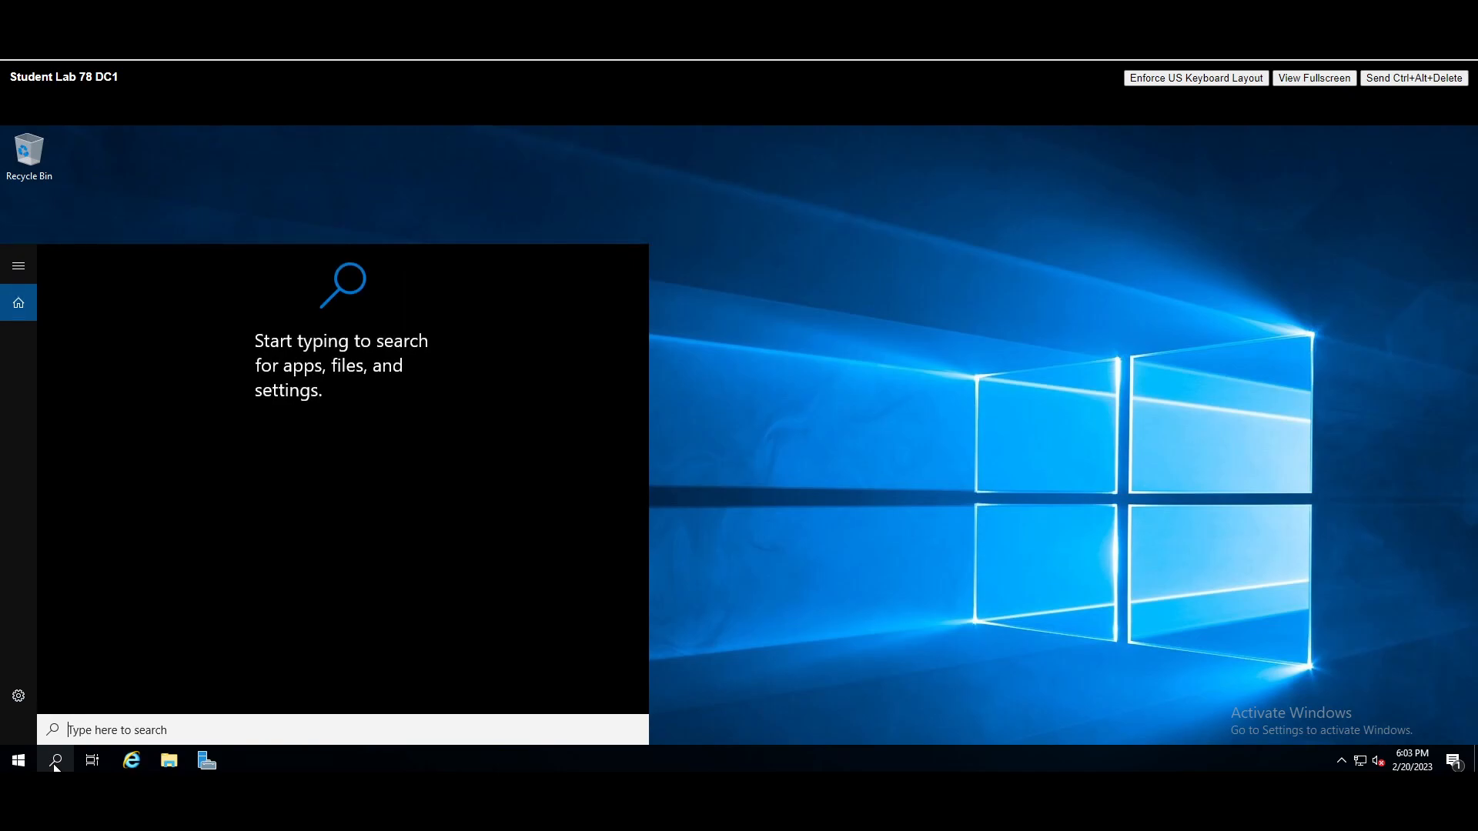
type("run")
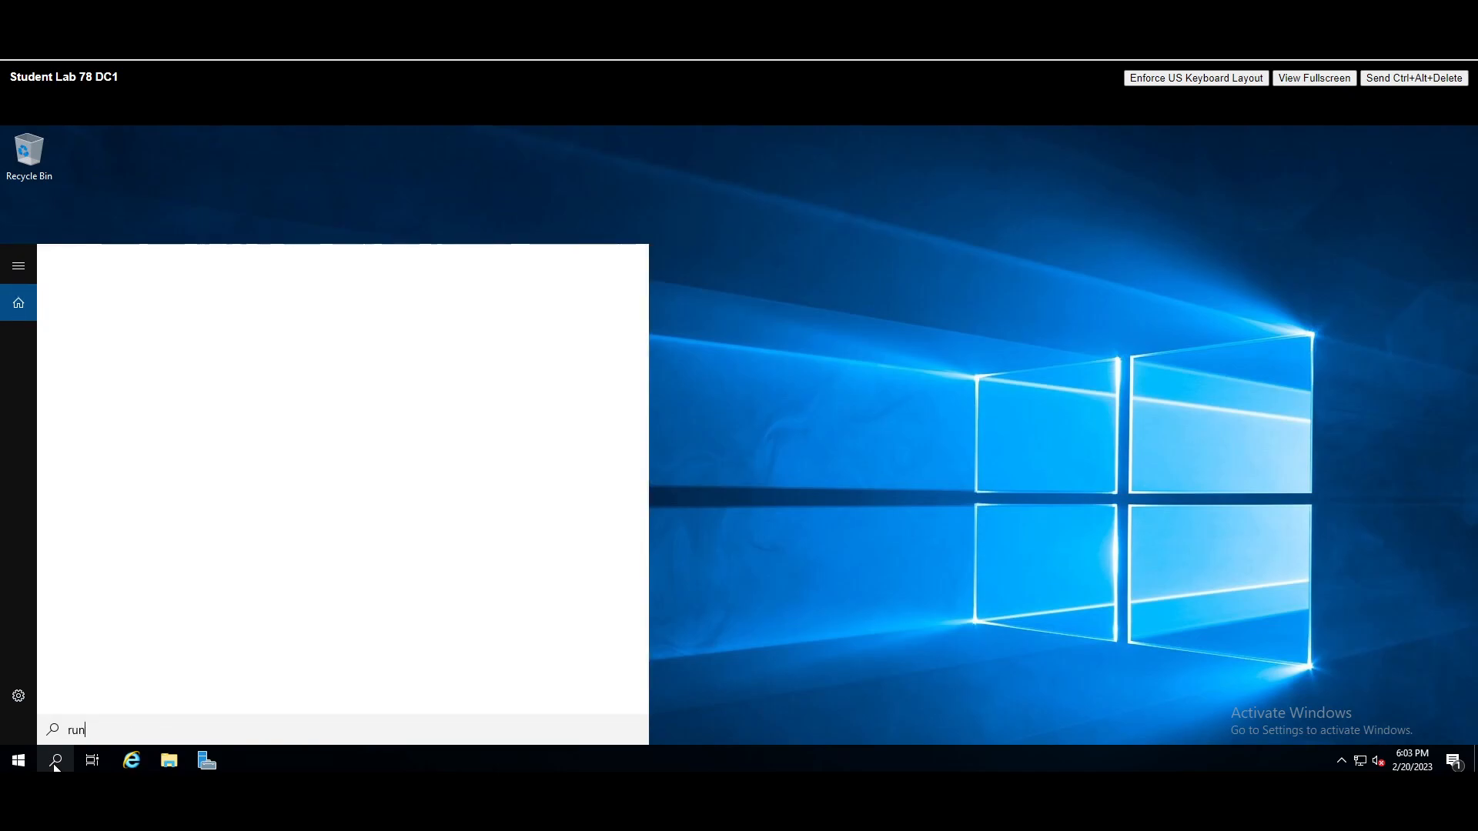
key("Return")
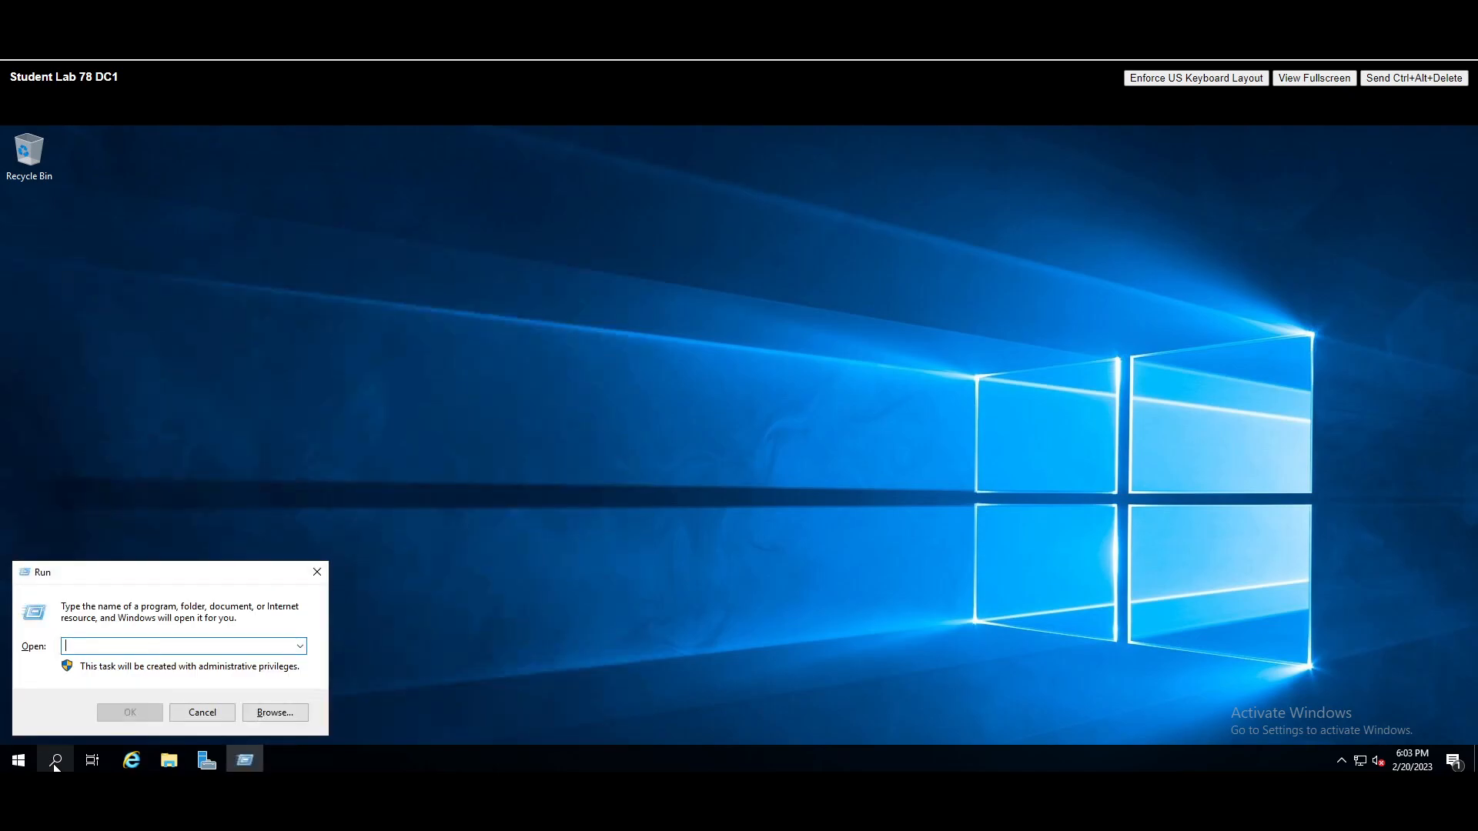
type("ncpa.cpl")
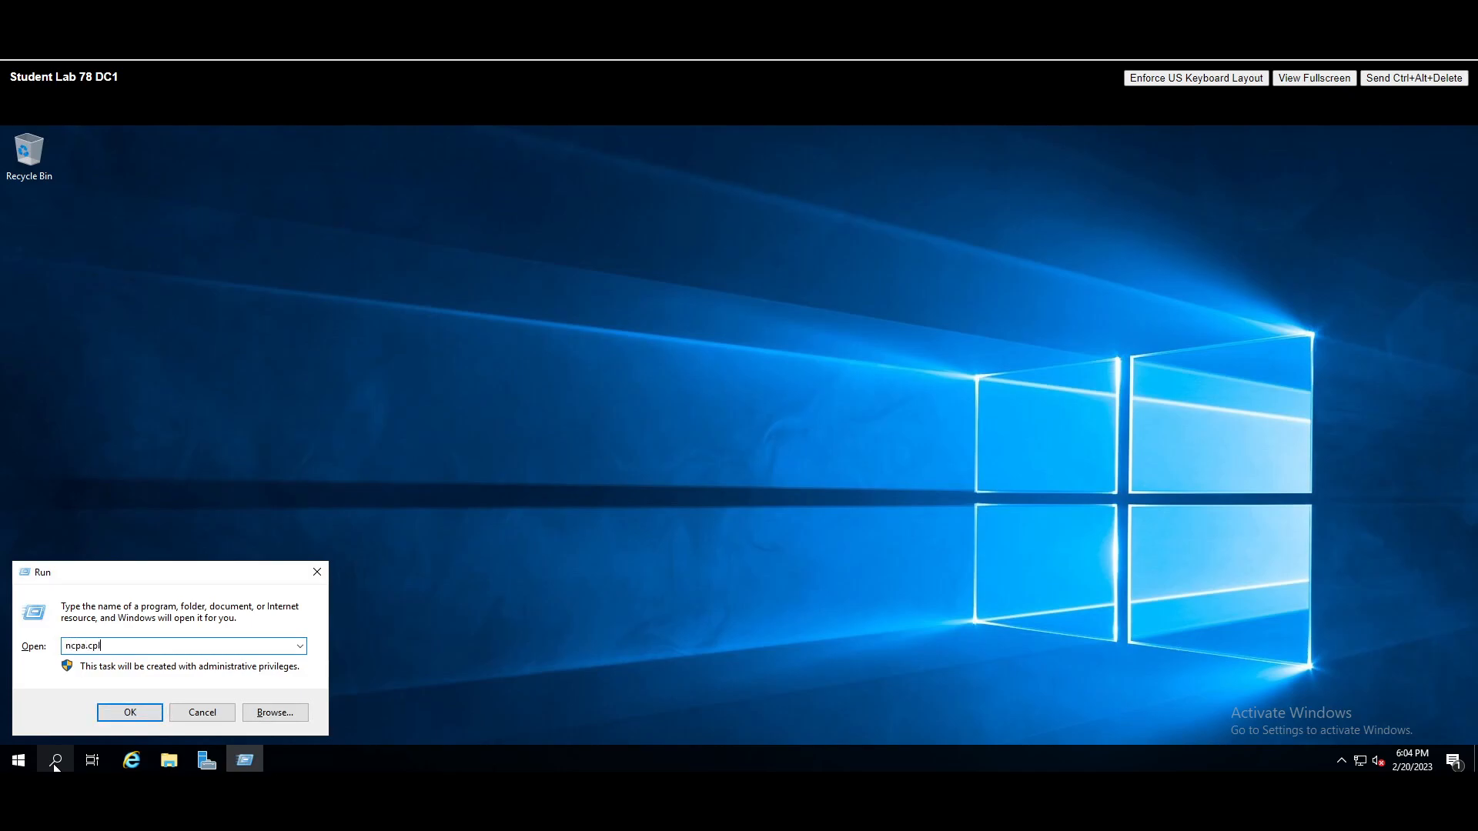
key("Return")
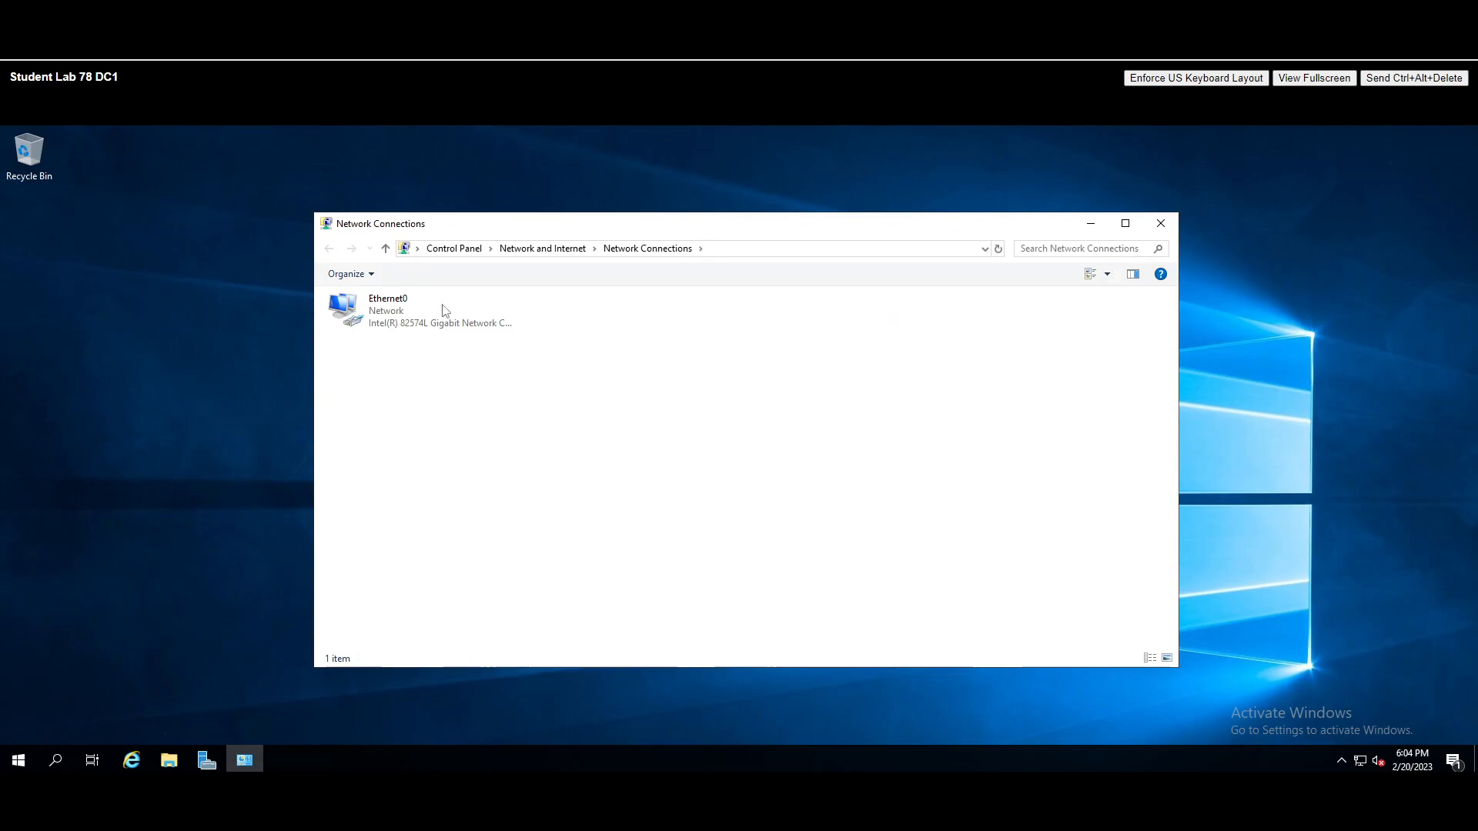
- Disable IPv6 on Ethernet0 and open its Internet Protocol Version 4 properties
left_click(444, 314)
right_click(442, 310)
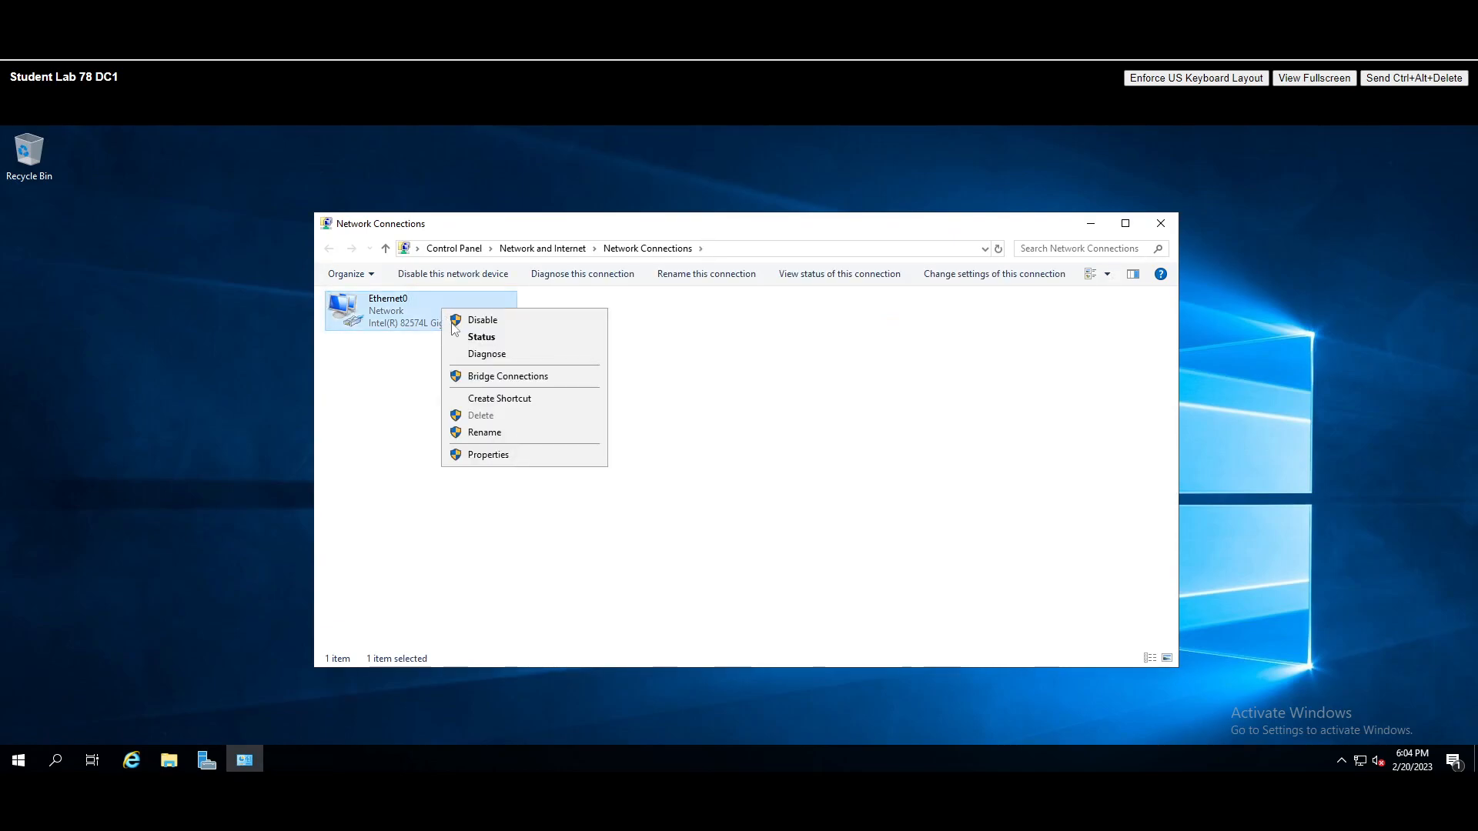
left_click(501, 455)
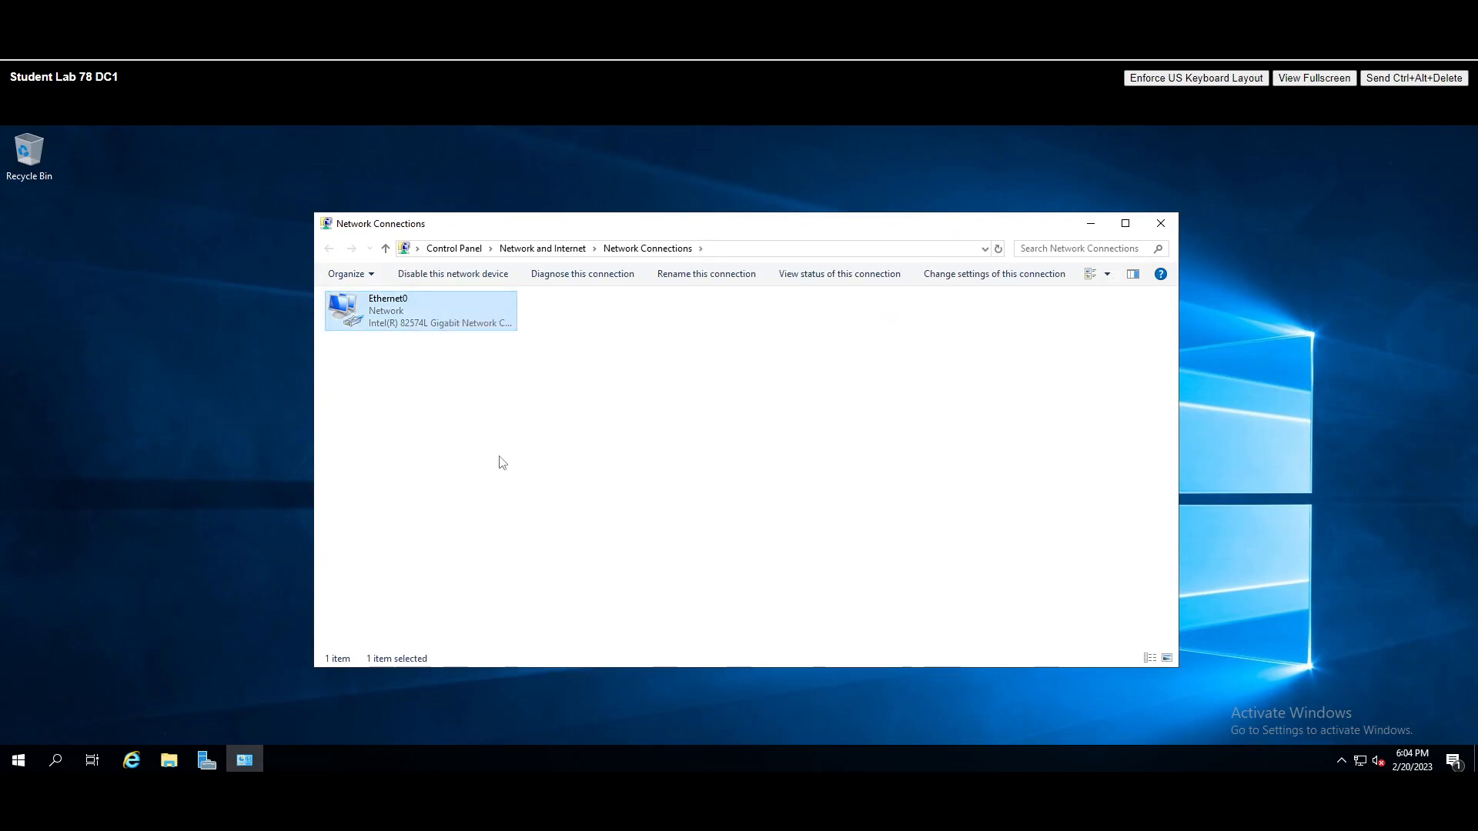
left_click_drag(426, 292, 429, 256)
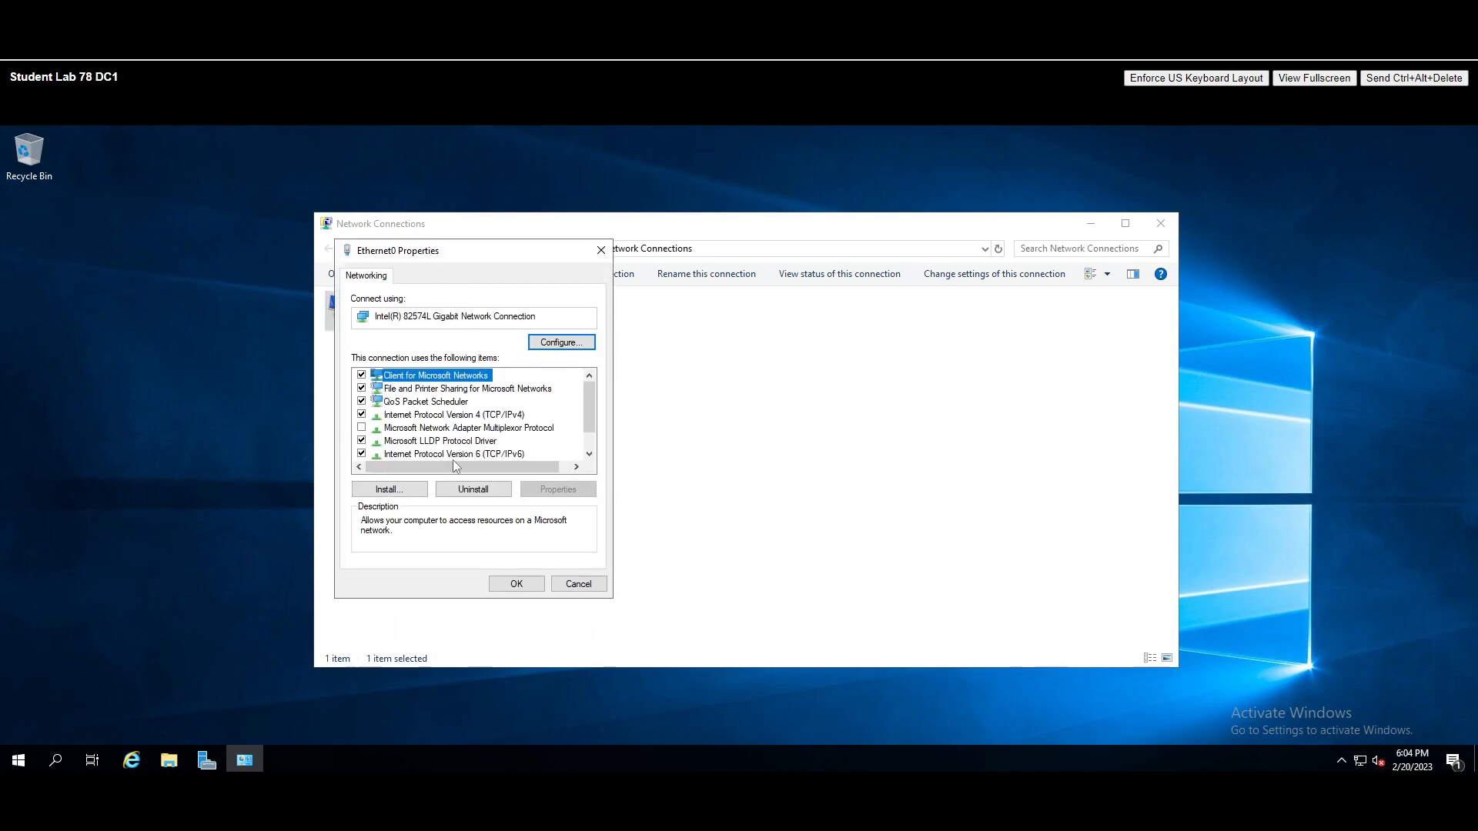
left_click(362, 453)
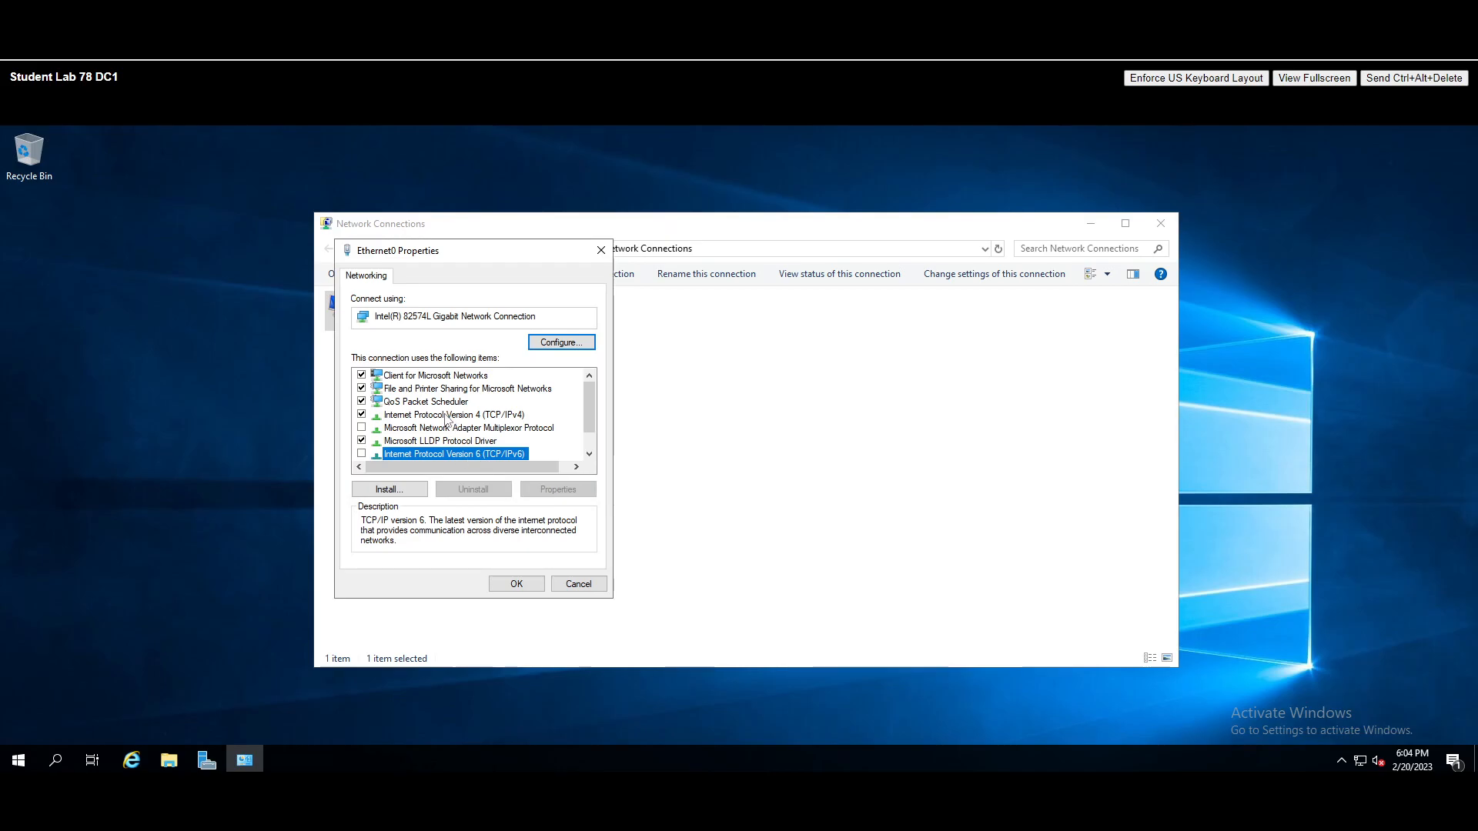
double_click(459, 418)
left_click_drag(408, 311, 671, 259)
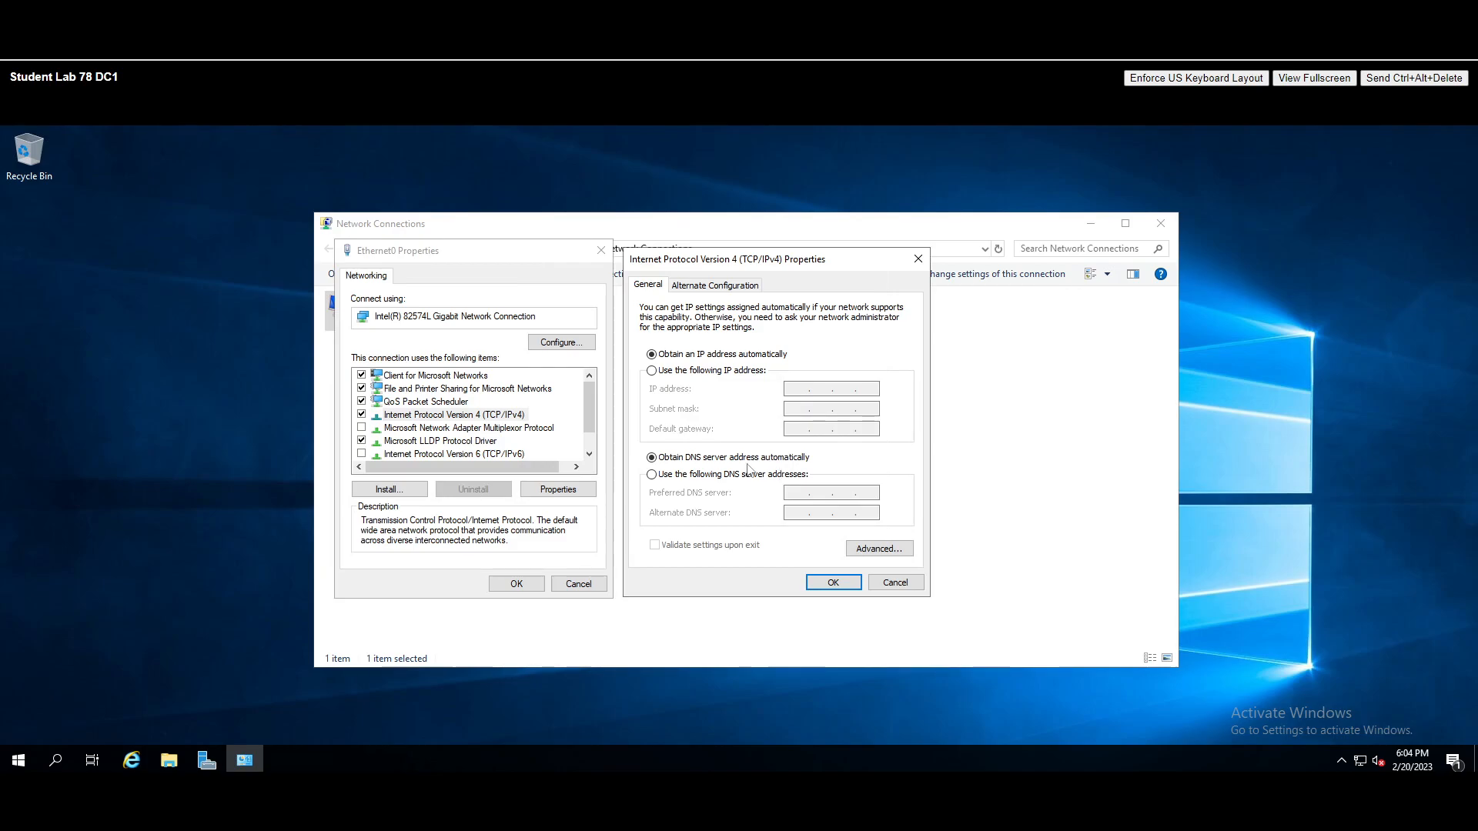
- Give Ethernet0 static IP 192.168.78.10, mask 255.255.255.0 and gateway 192.168.78.1
left_click(652, 372)
type("192 . 168 . ")
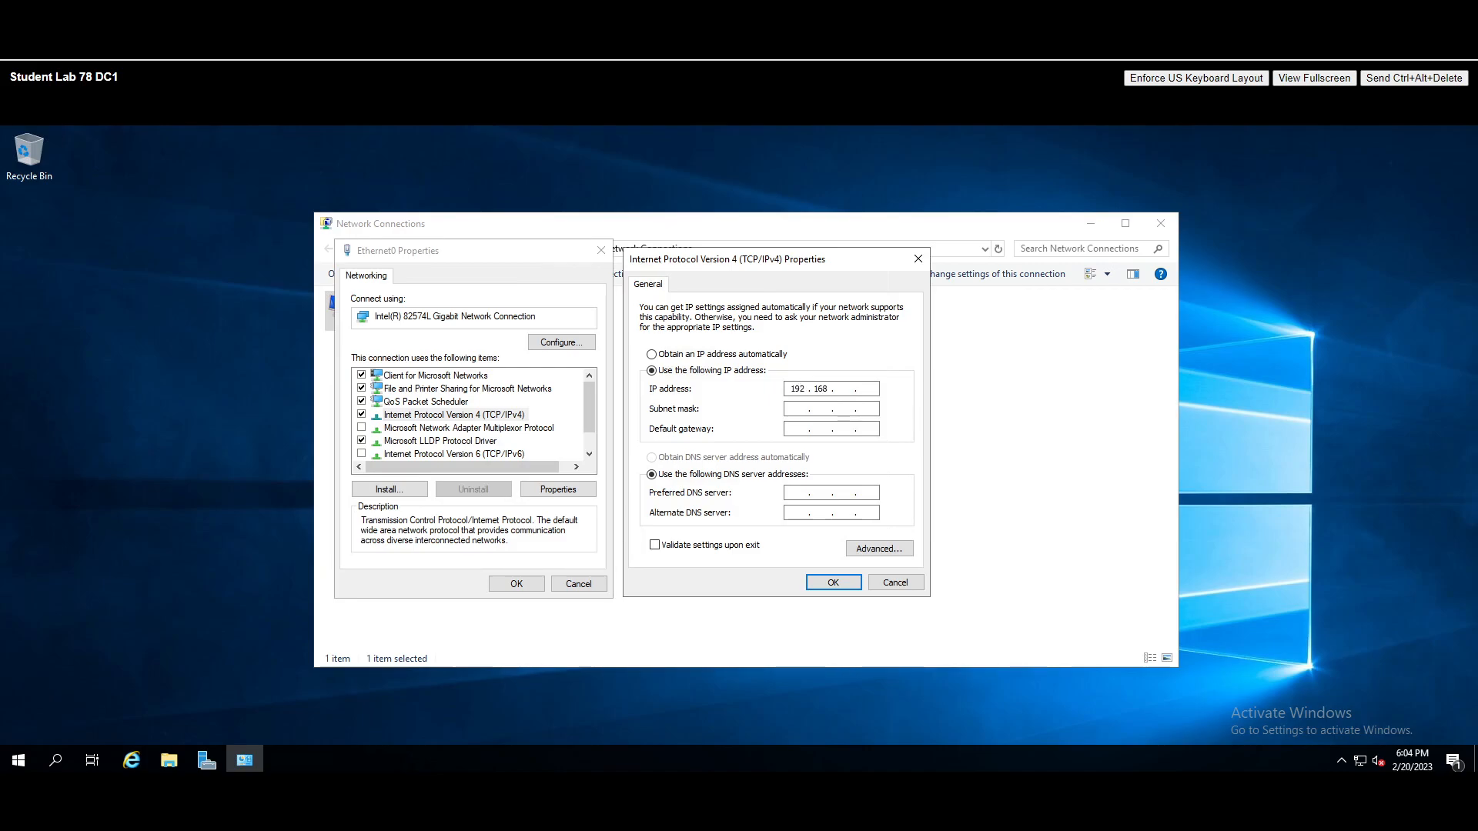
type("78 . ")
type("140")
type("0")
left_click(809, 409)
left_click(796, 430)
type("192 . 168 . 78 . 1")
- Set preferred DNS server 192.168.78.10 and save the Ethernet0 settings
key("Tab")
key("Tab")
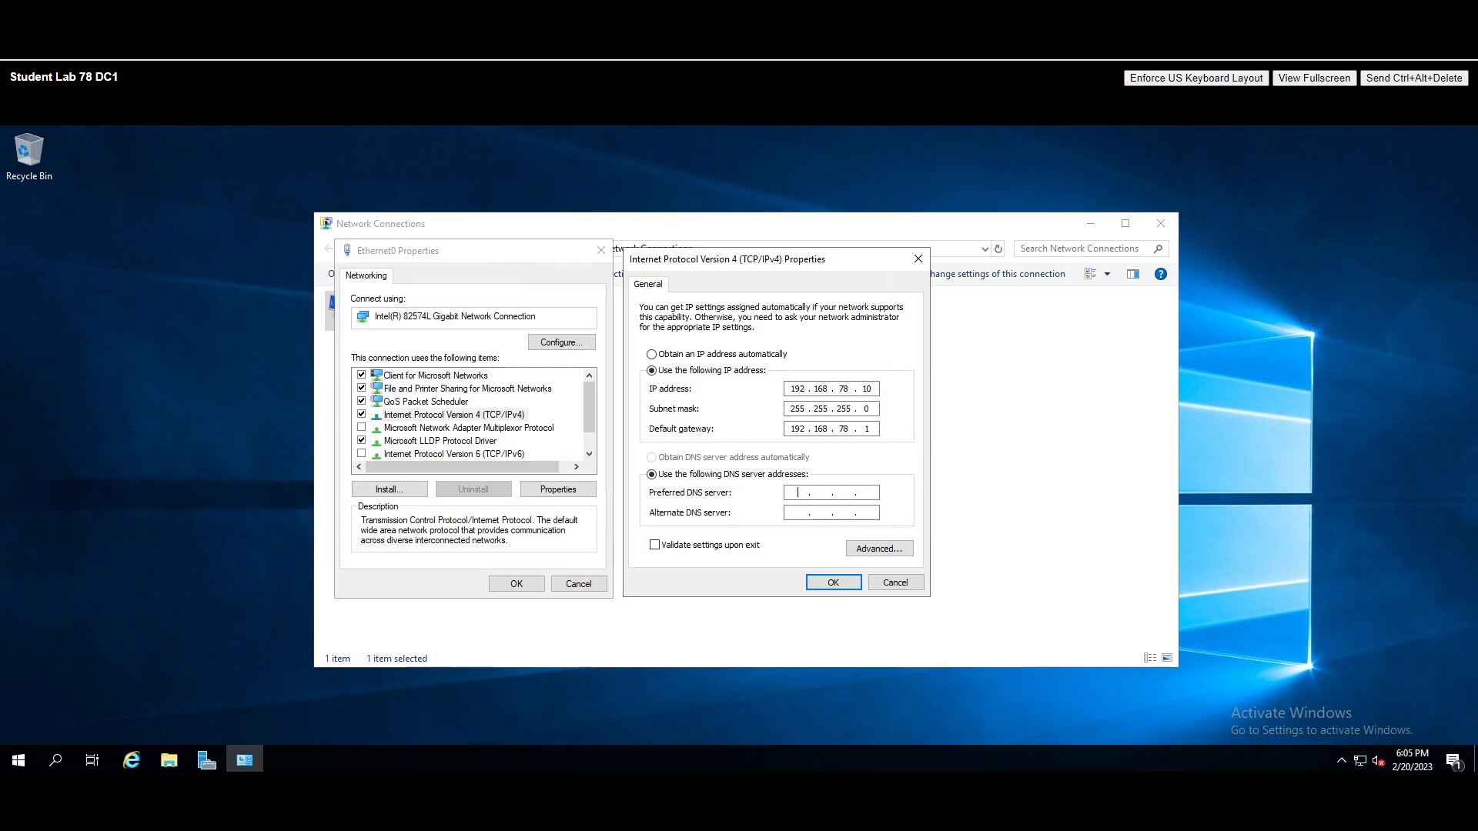
type("92")
type("168 . 78 . 10")
left_click(832, 582)
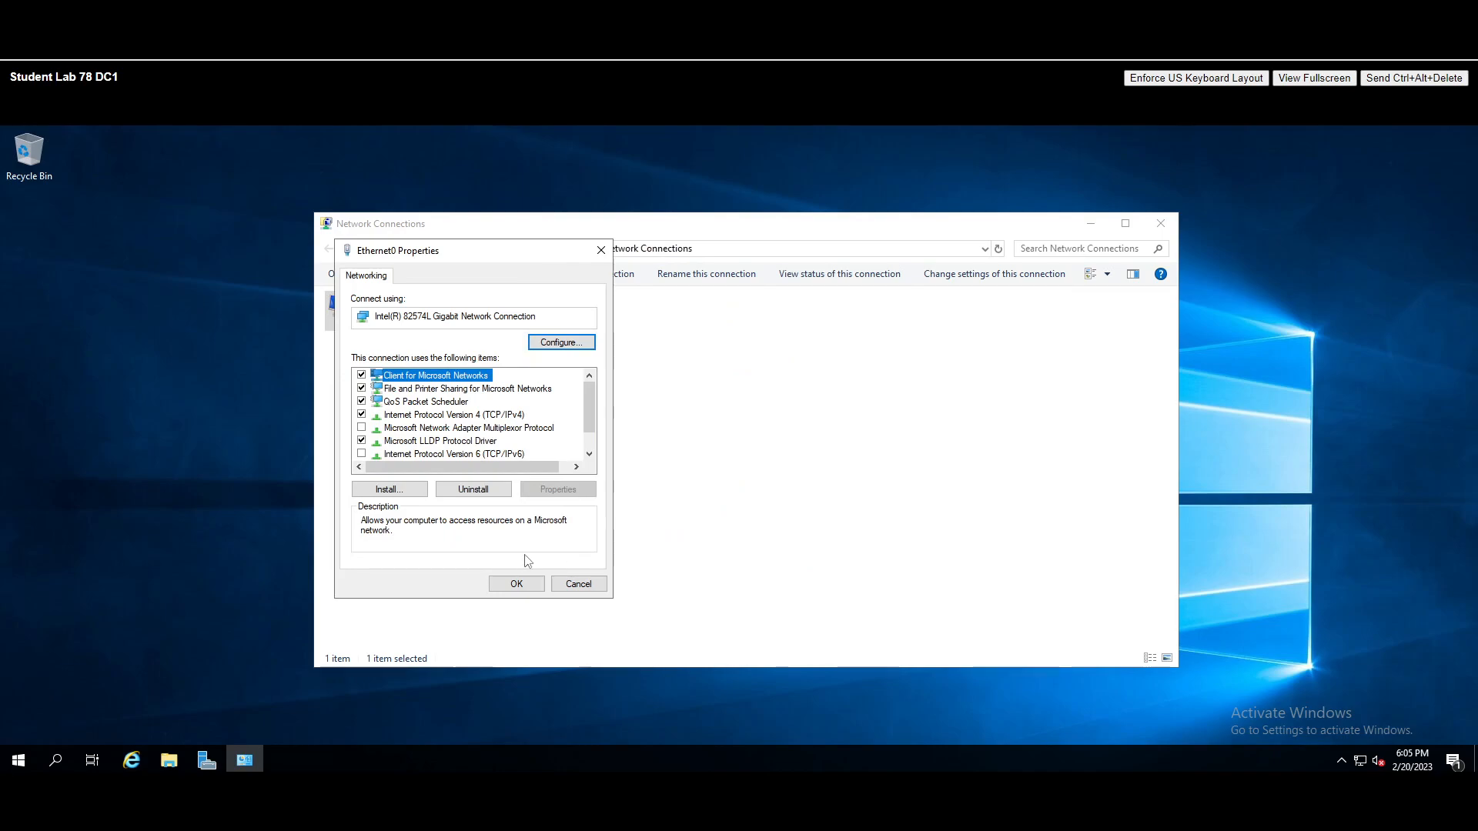
left_click(514, 583)
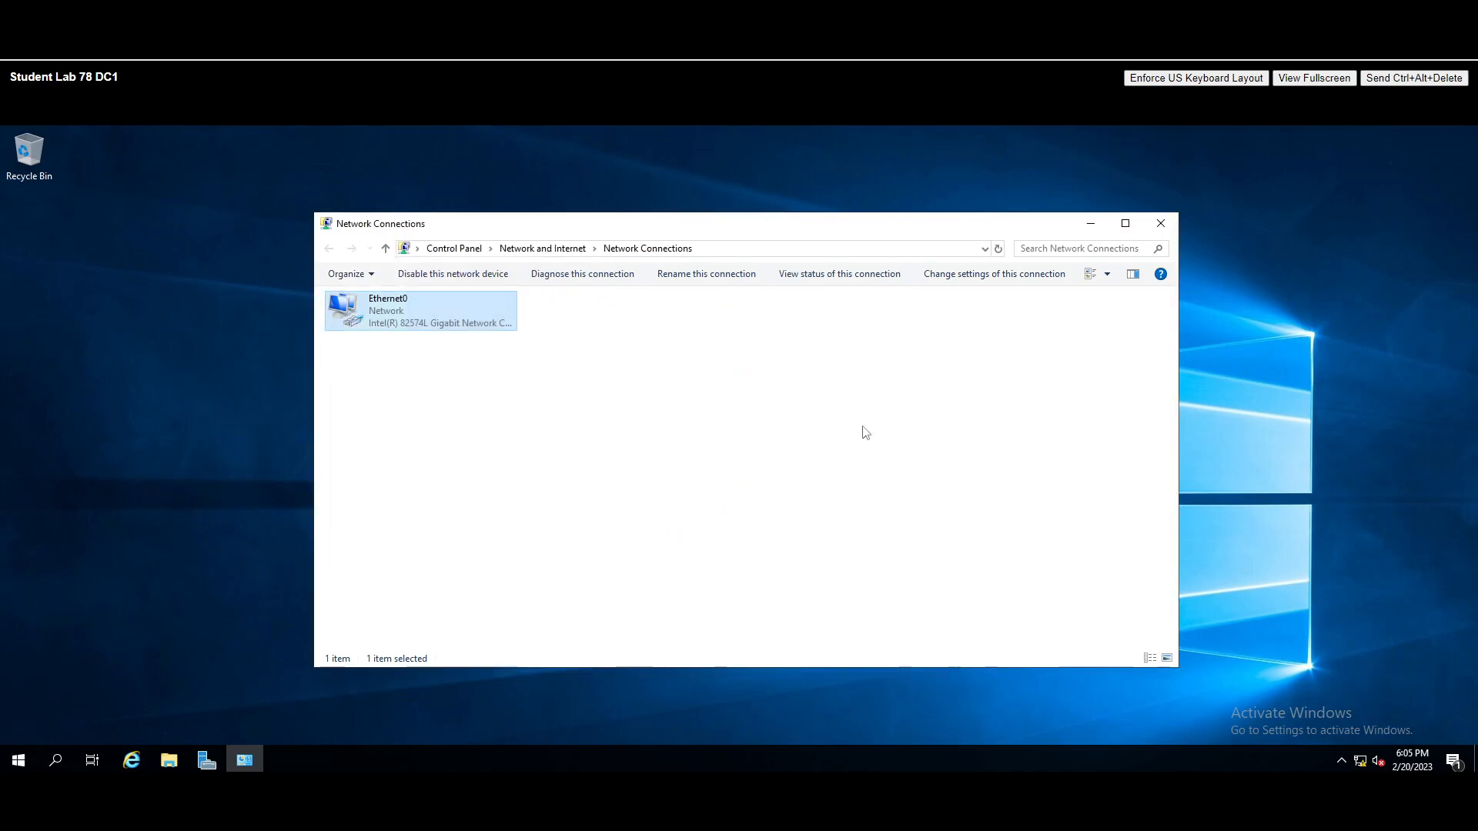
- Close Network Connections and restore Server Manager's Local Server page
left_click_drag(891, 224, 823, 226)
mouse_move(1362, 765)
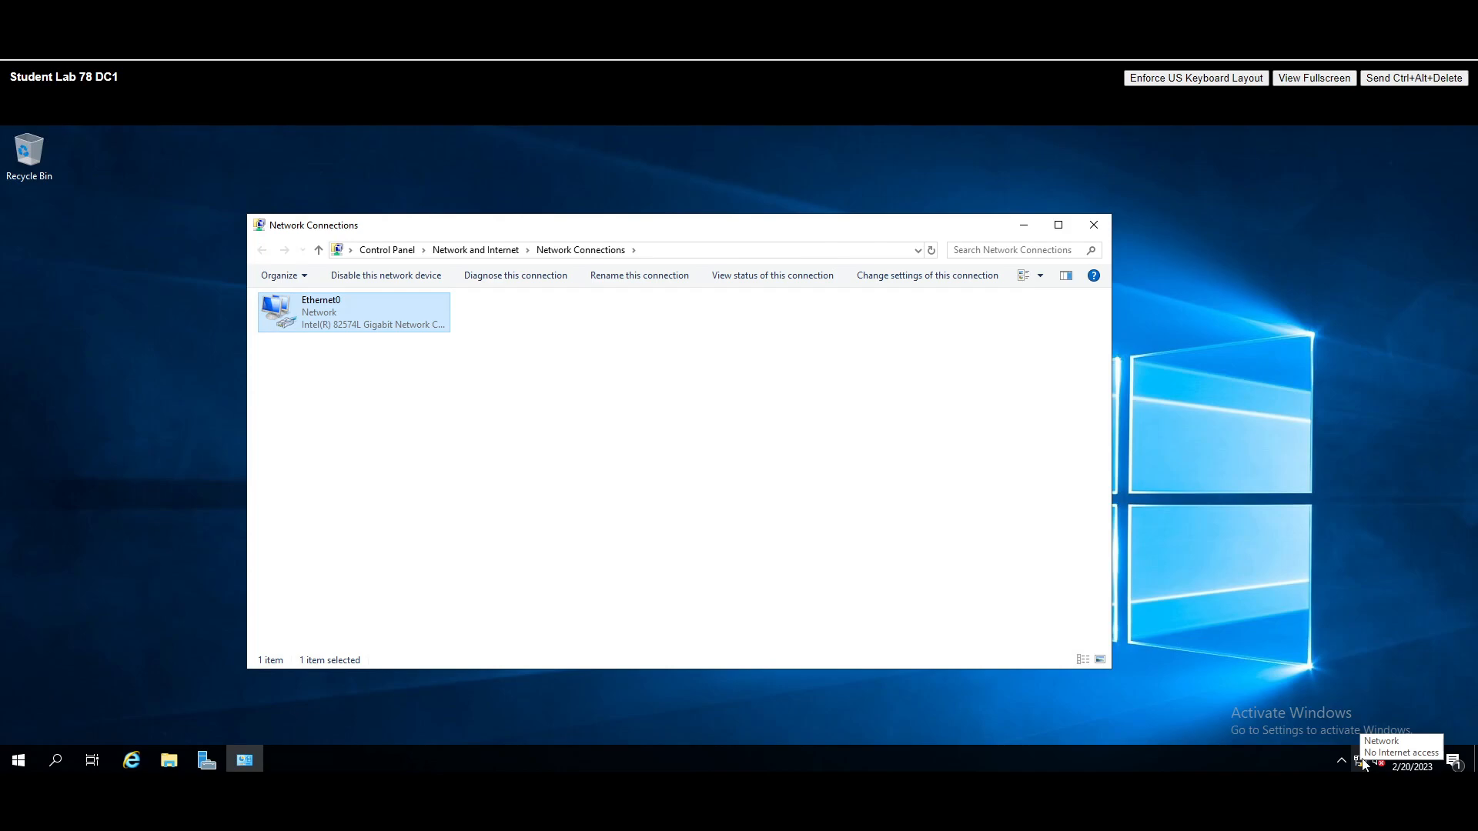
left_click_drag(358, 228, 308, 208)
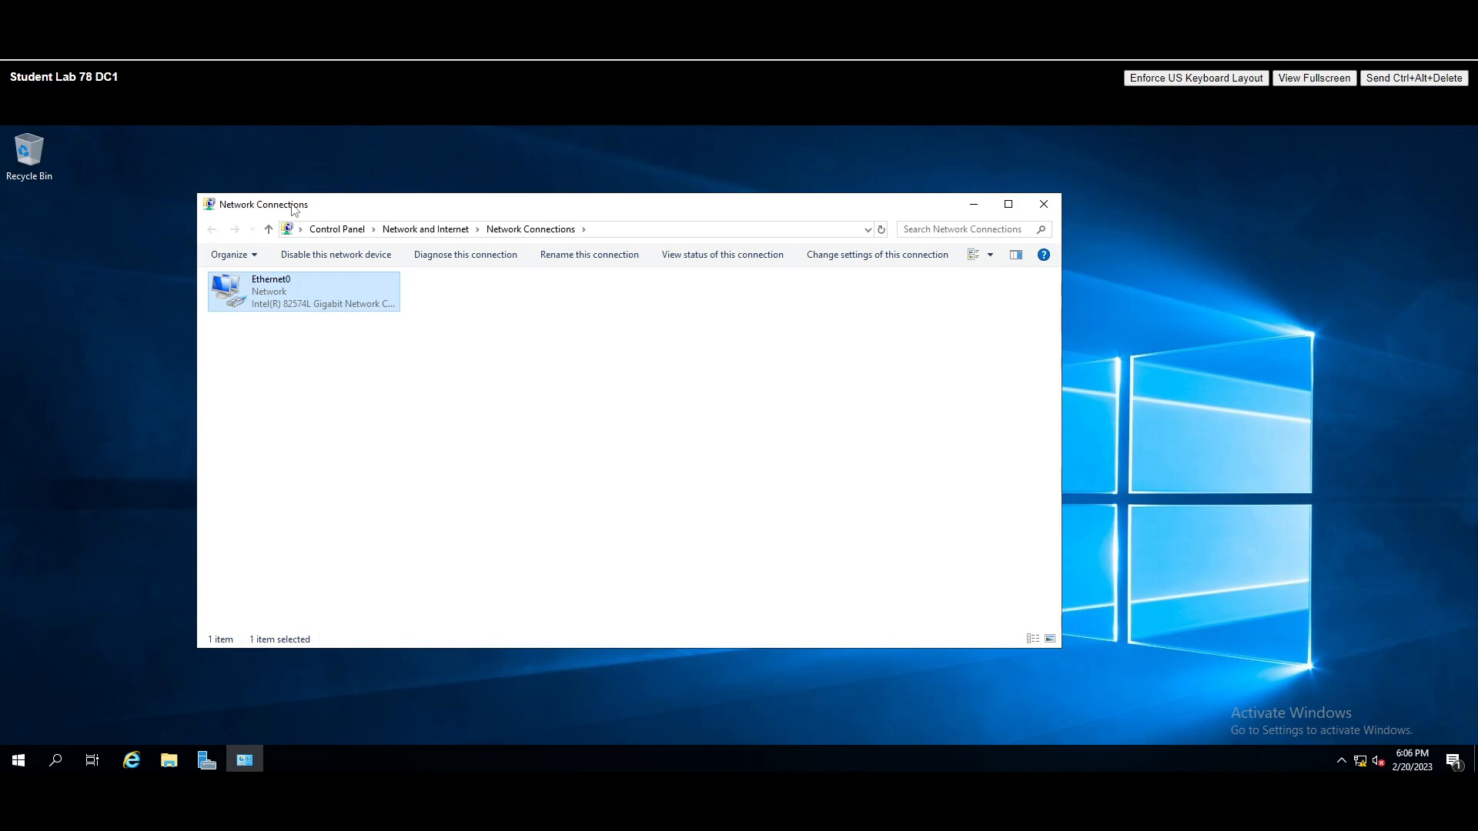
left_click_drag(294, 206, 288, 201)
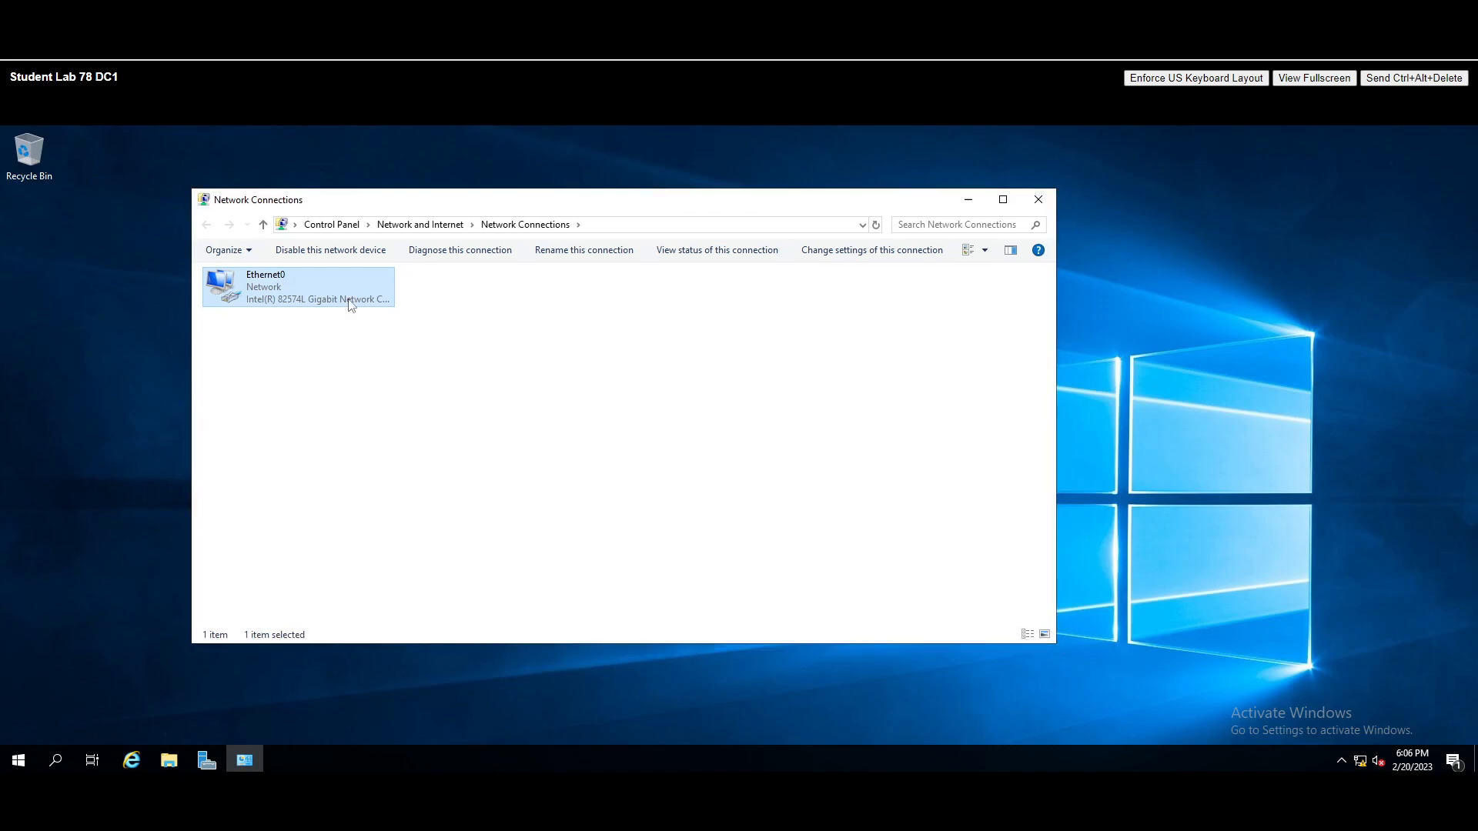
left_click(1039, 201)
left_click(204, 762)
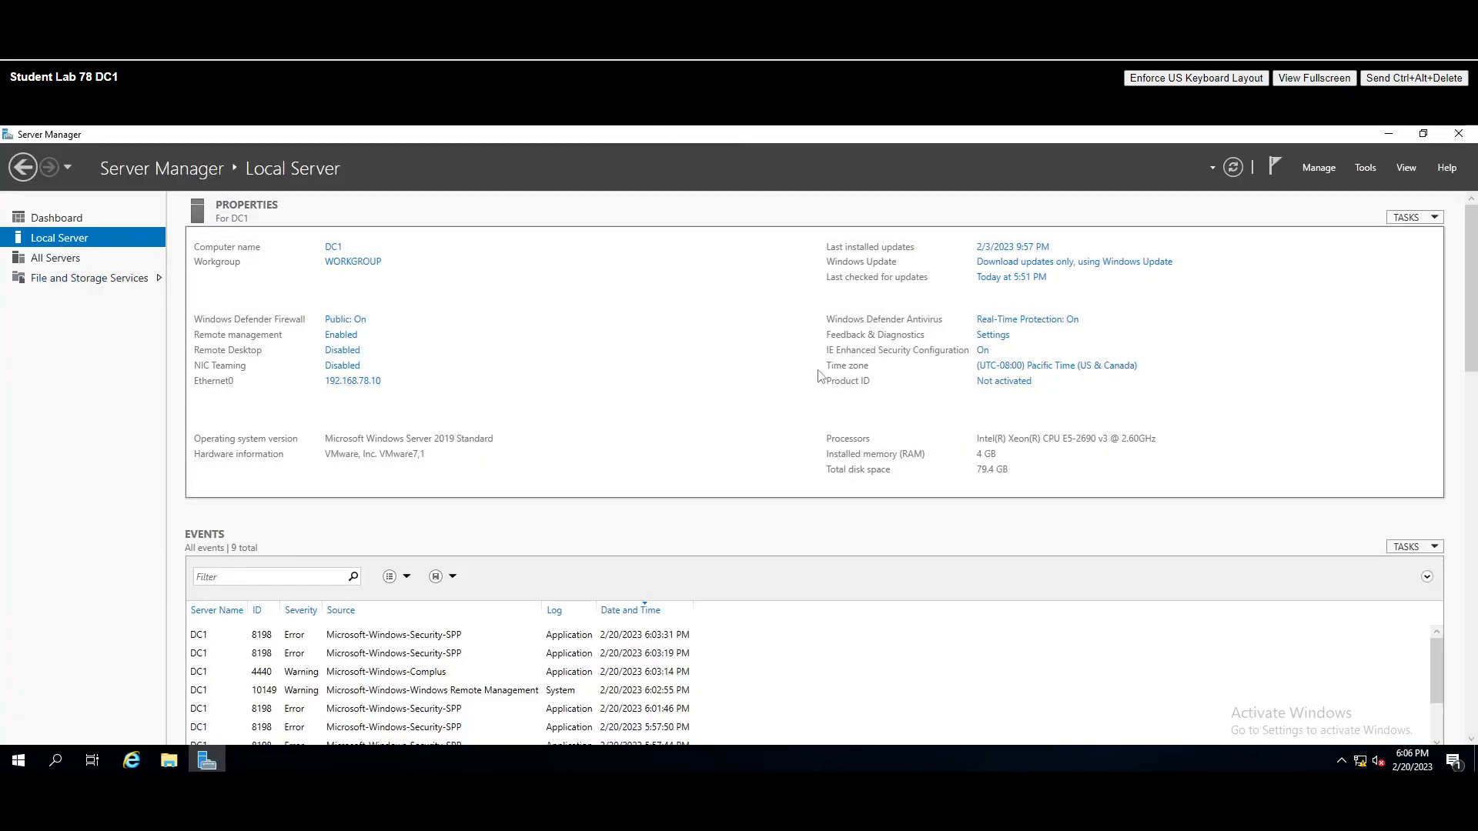
- Set IE Enhanced Security Configuration to Off for Administrators and Users
left_click(983, 351)
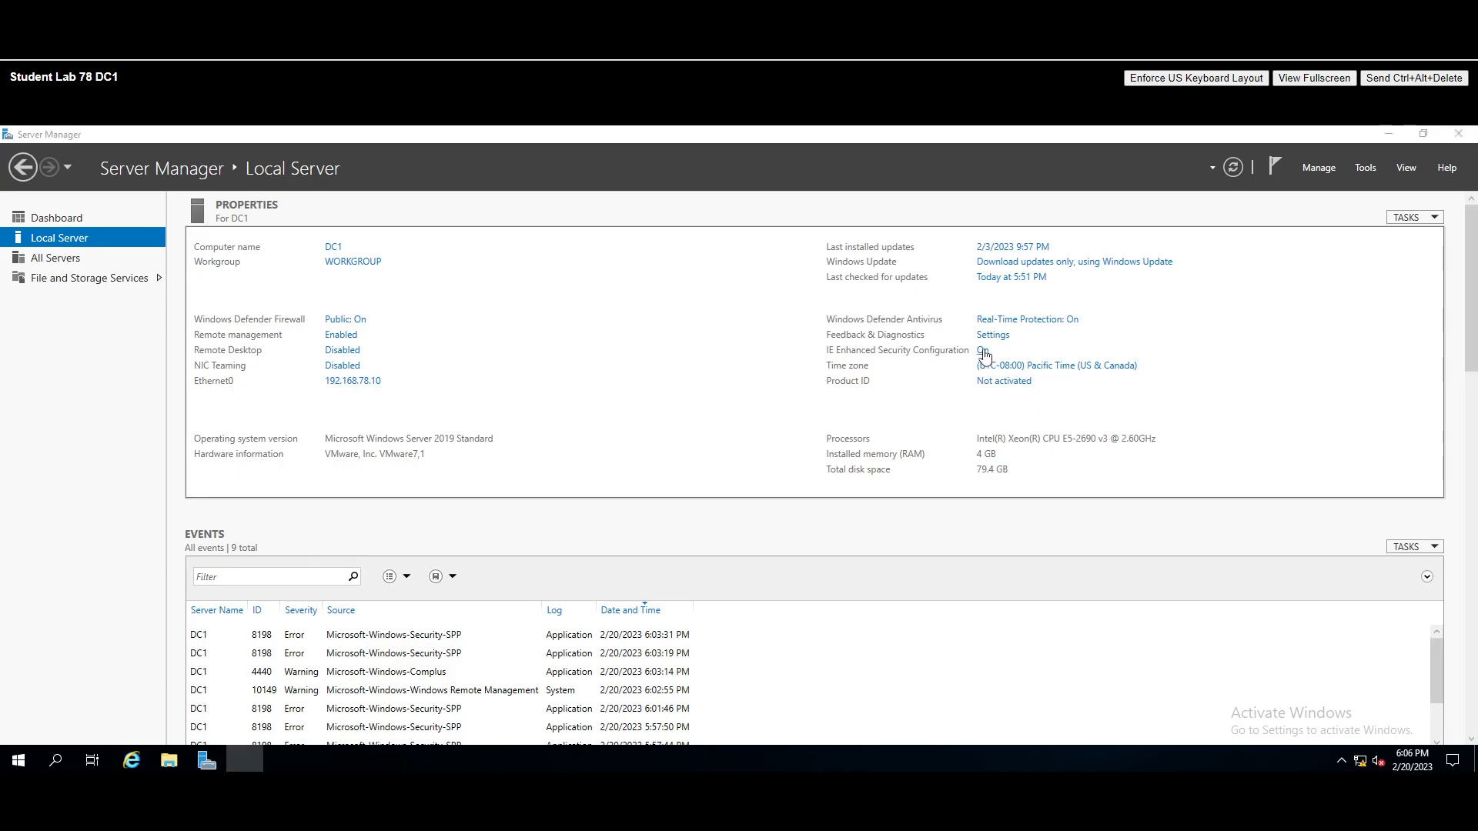
left_click(640, 422)
left_click(640, 513)
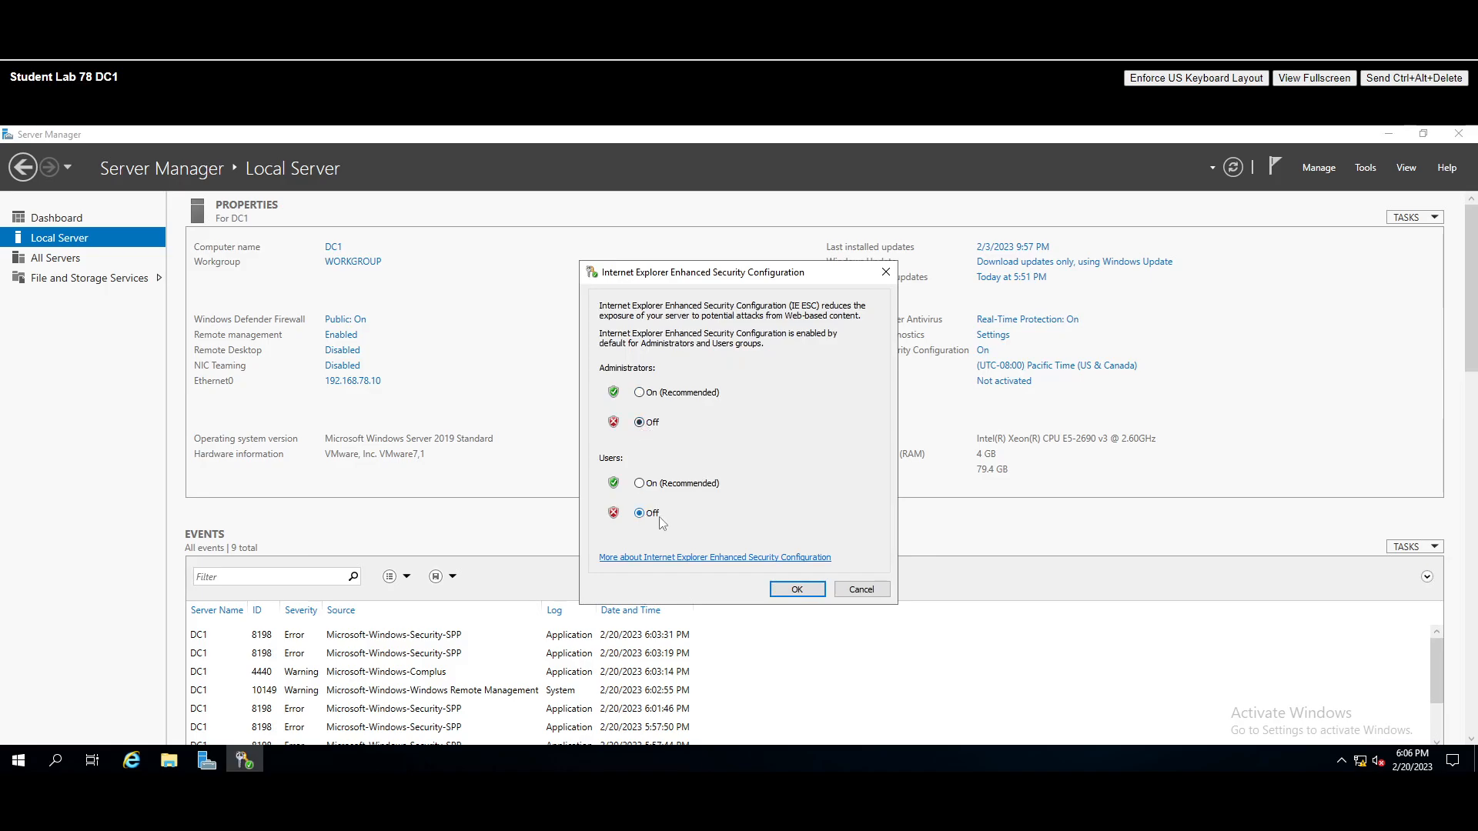
left_click(798, 590)
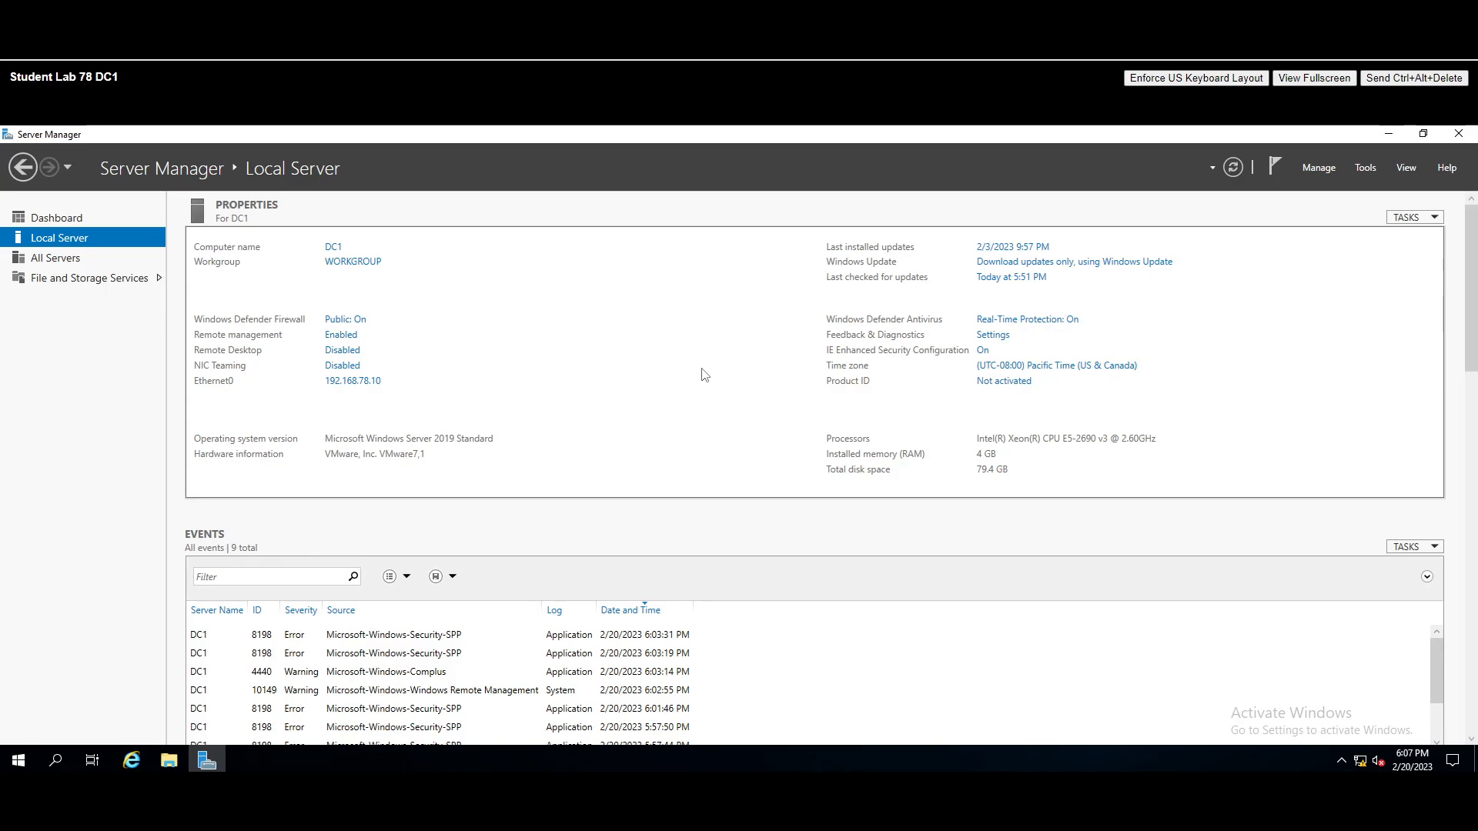
- Close Server Manager and relaunch it from its Start menu tile
left_click(1459, 133)
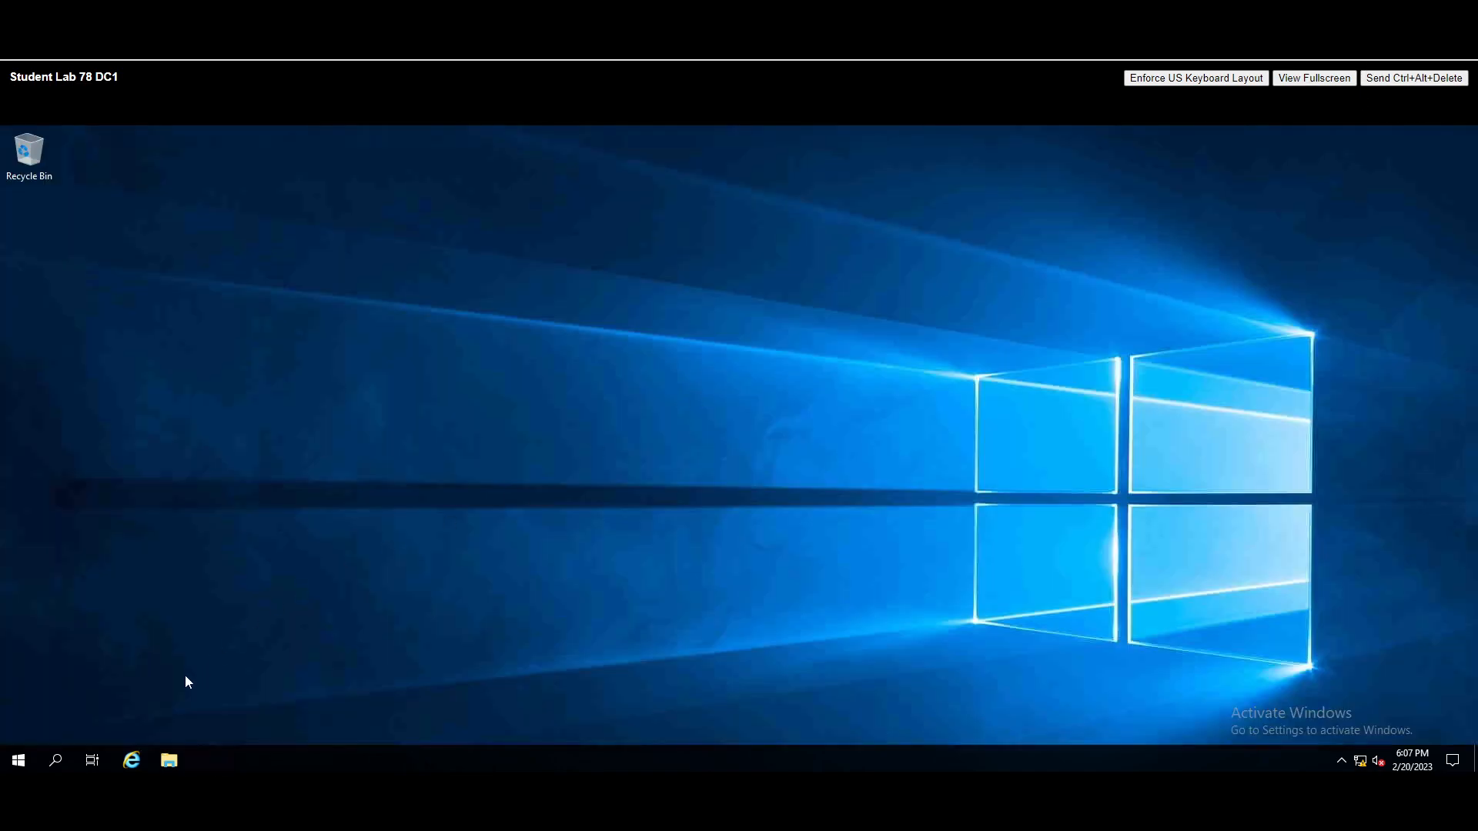
left_click(16, 762)
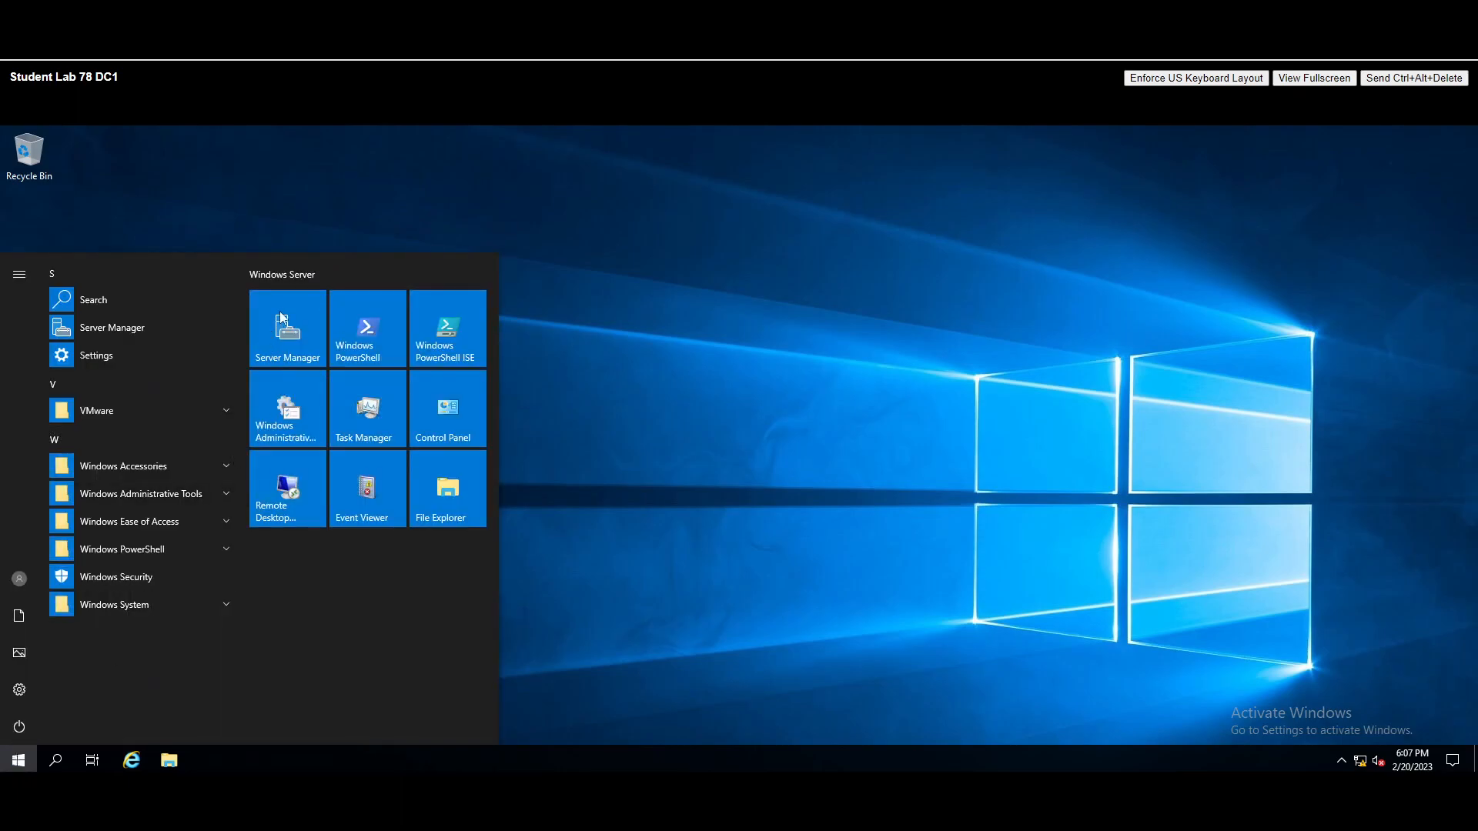
left_click(291, 341)
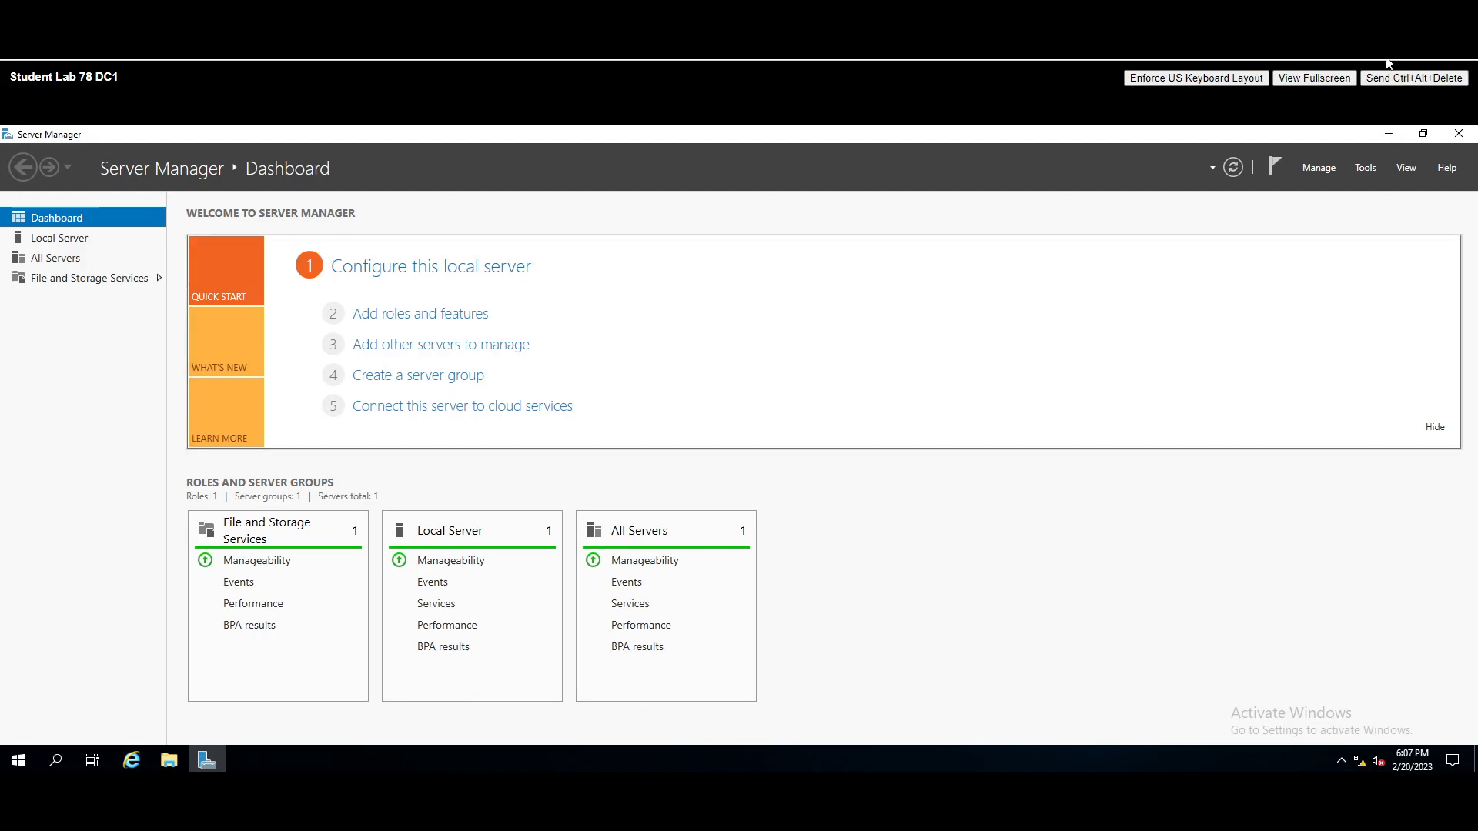
- Open Server Manager's Manage menu
left_click(1315, 170)
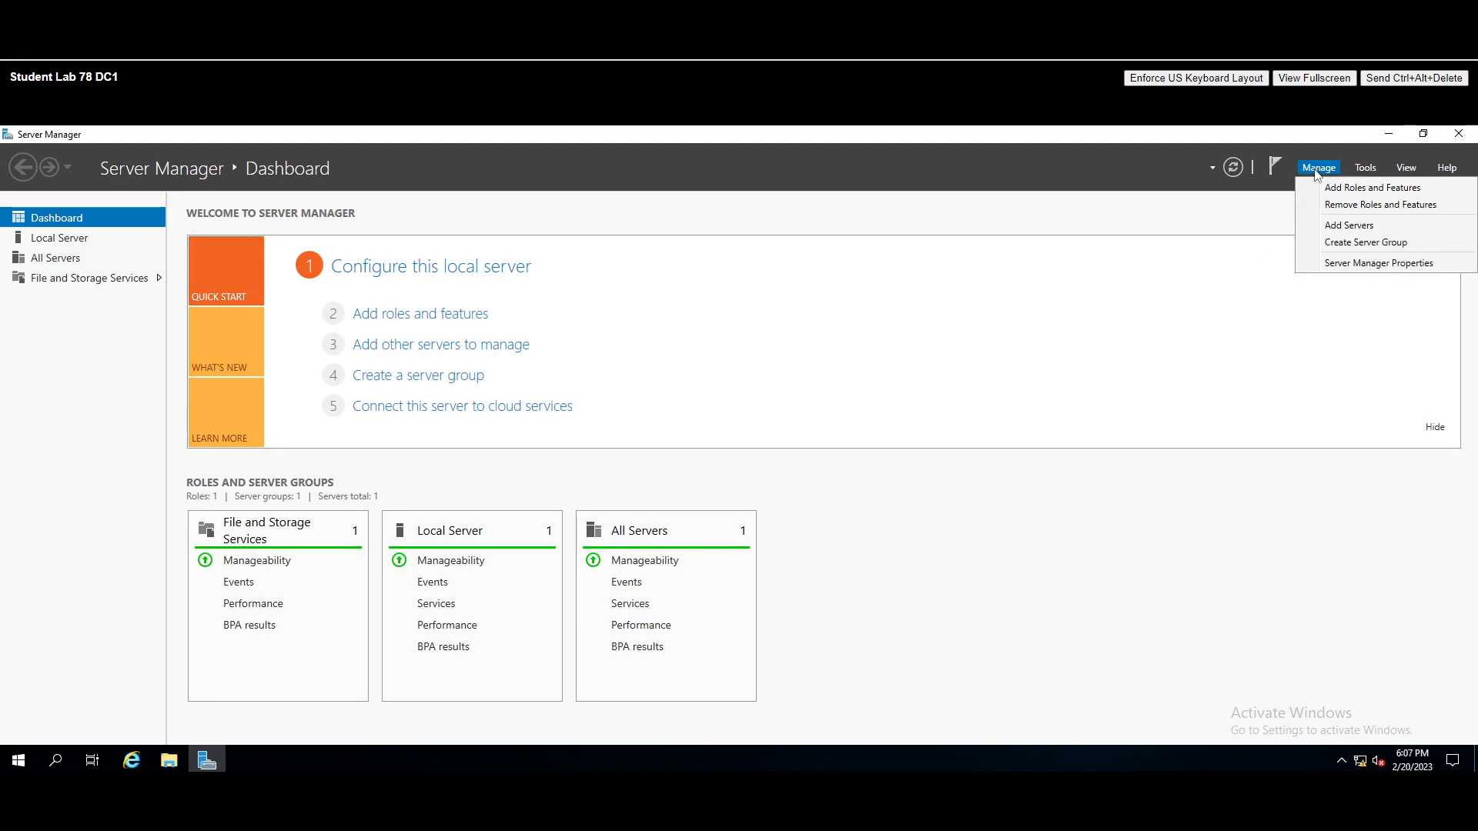
- Start Add Roles and Features with role-based installation on DC1, reaching server roles
left_click(1367, 193)
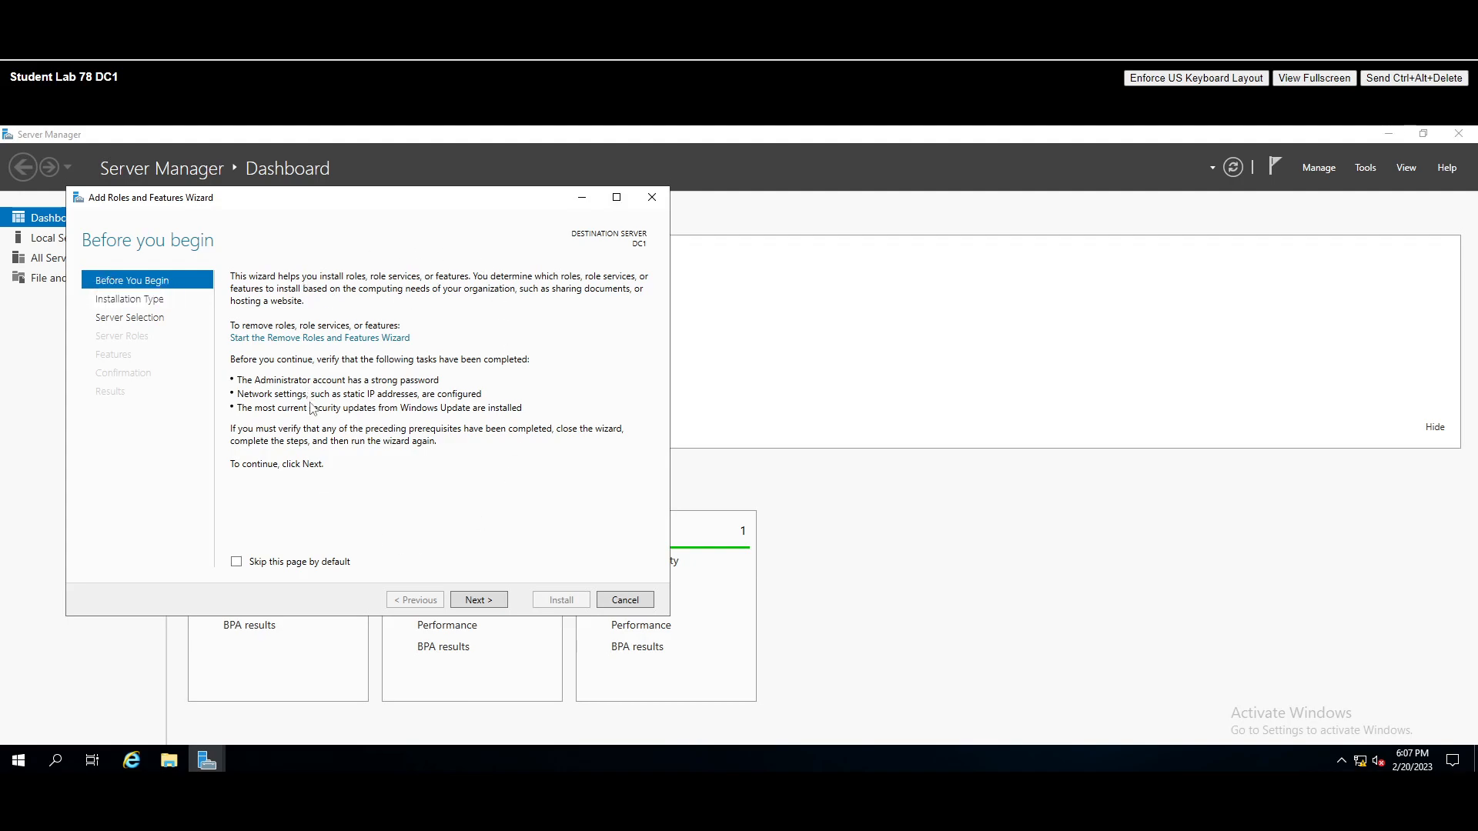
left_click(479, 604)
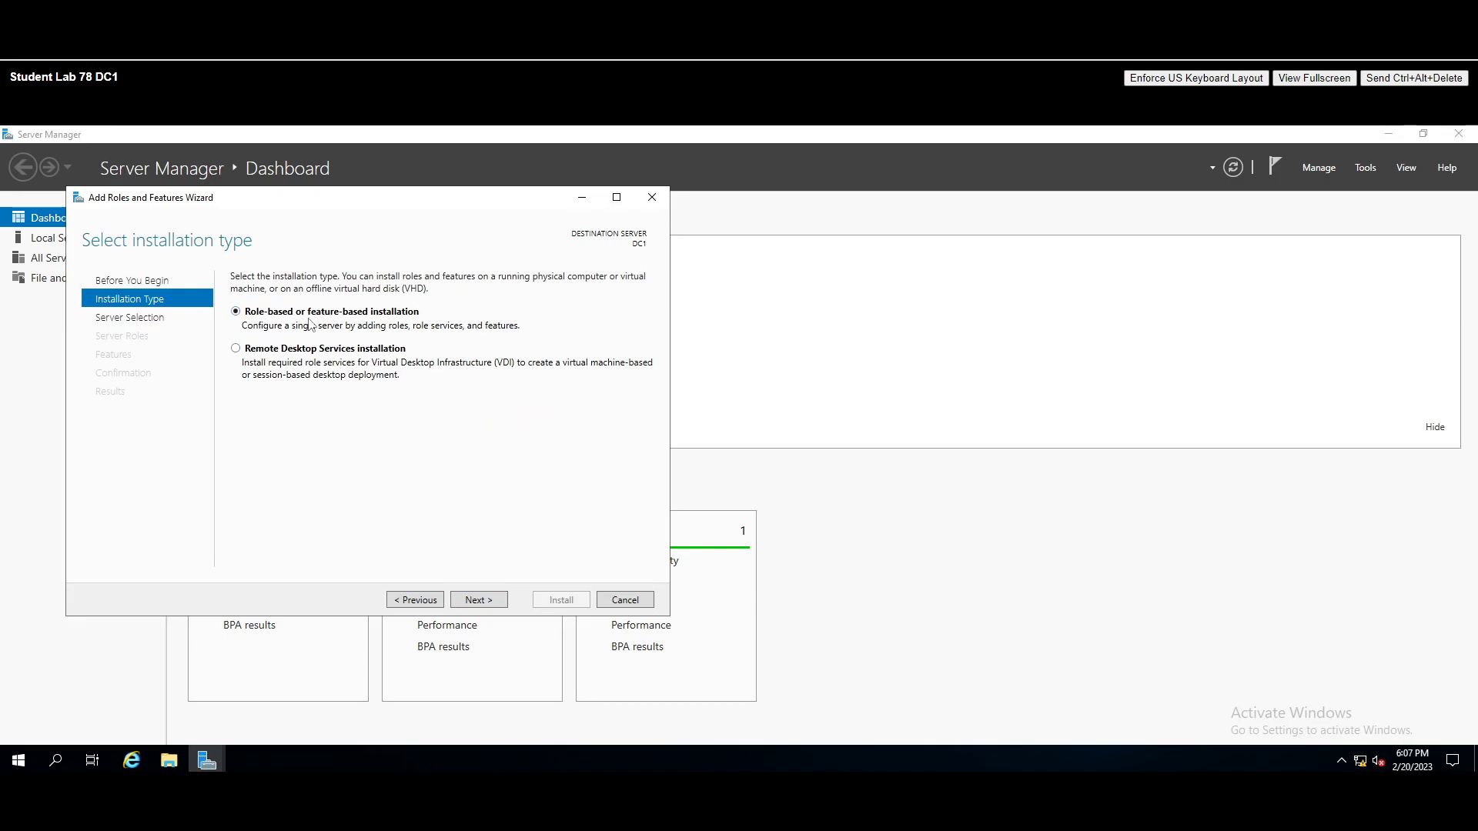
left_click(478, 601)
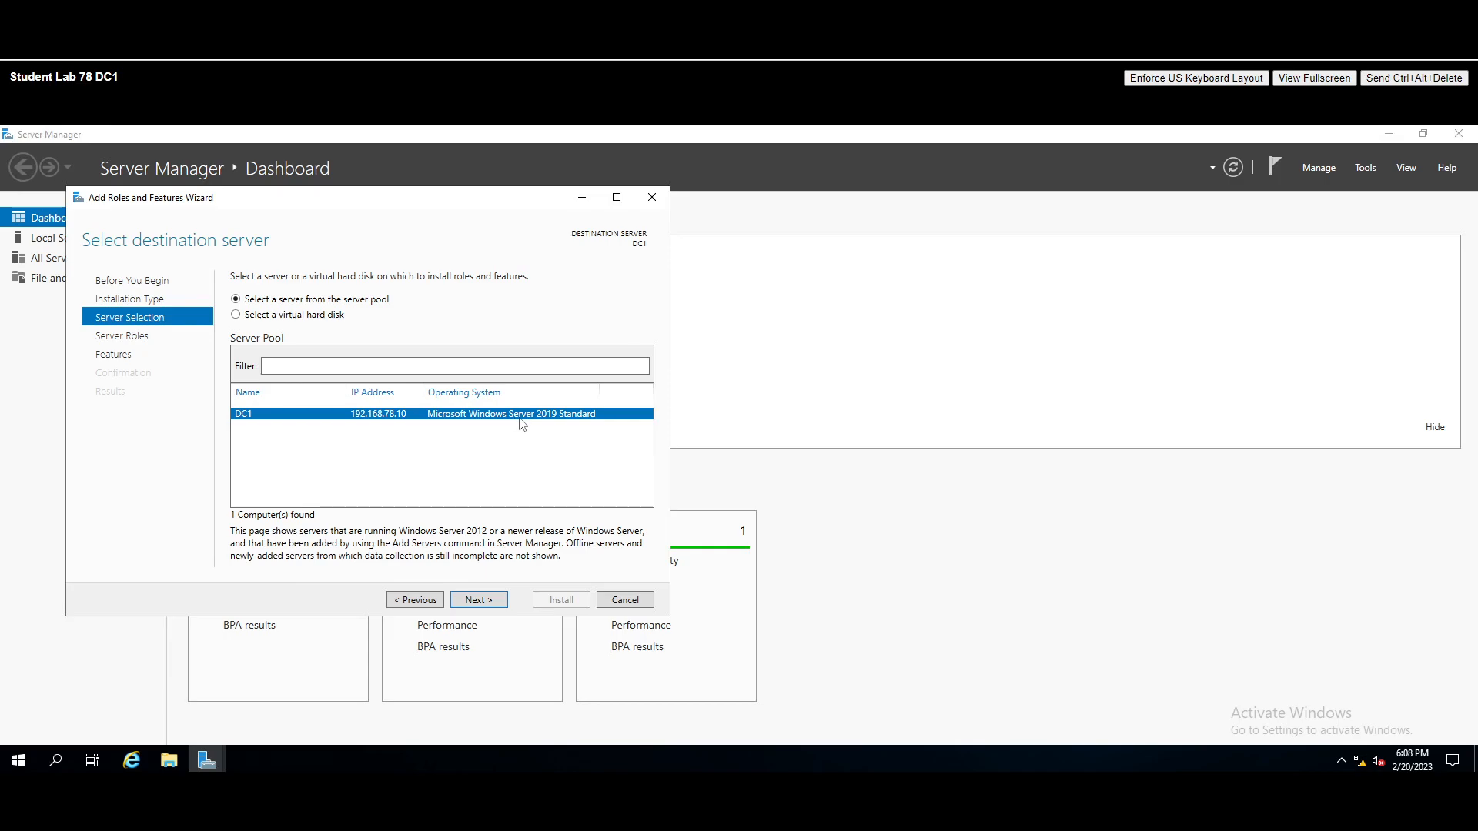
left_click(482, 604)
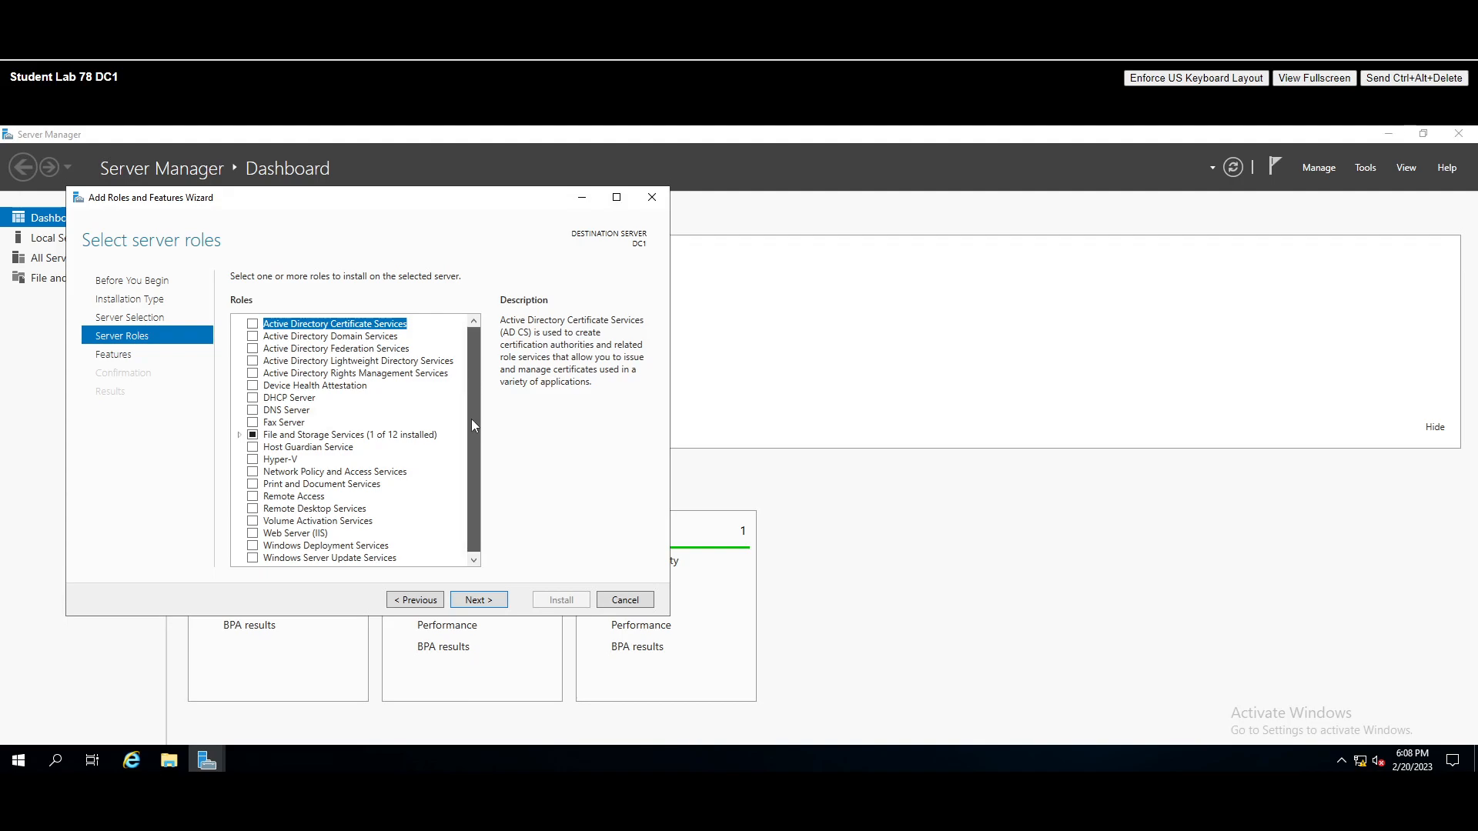
- Tick the Active Directory Domain Services role, accept its required management features, and advance to Features
scroll(473, 452, "down", 1)
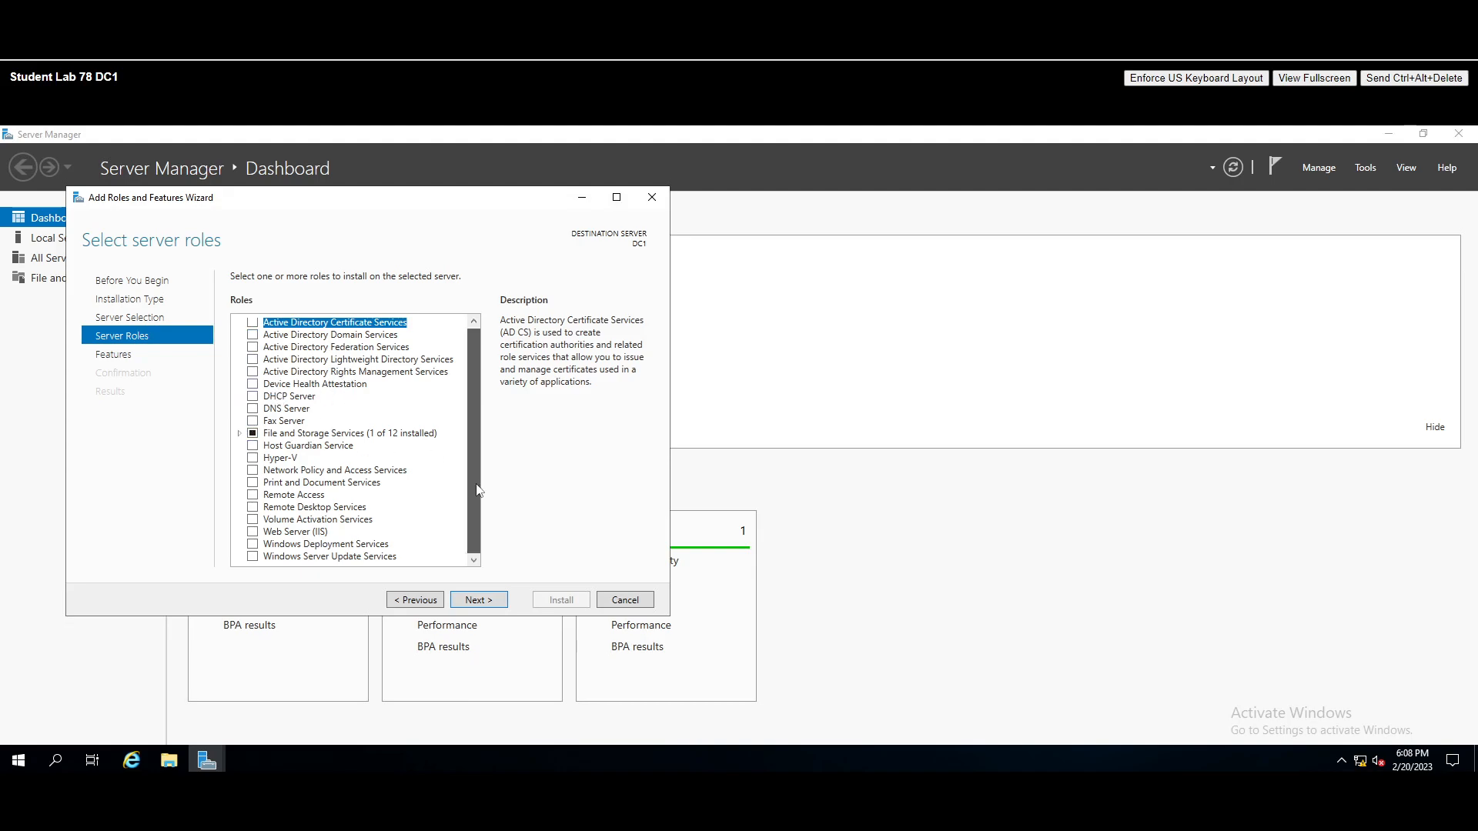
left_click(252, 336)
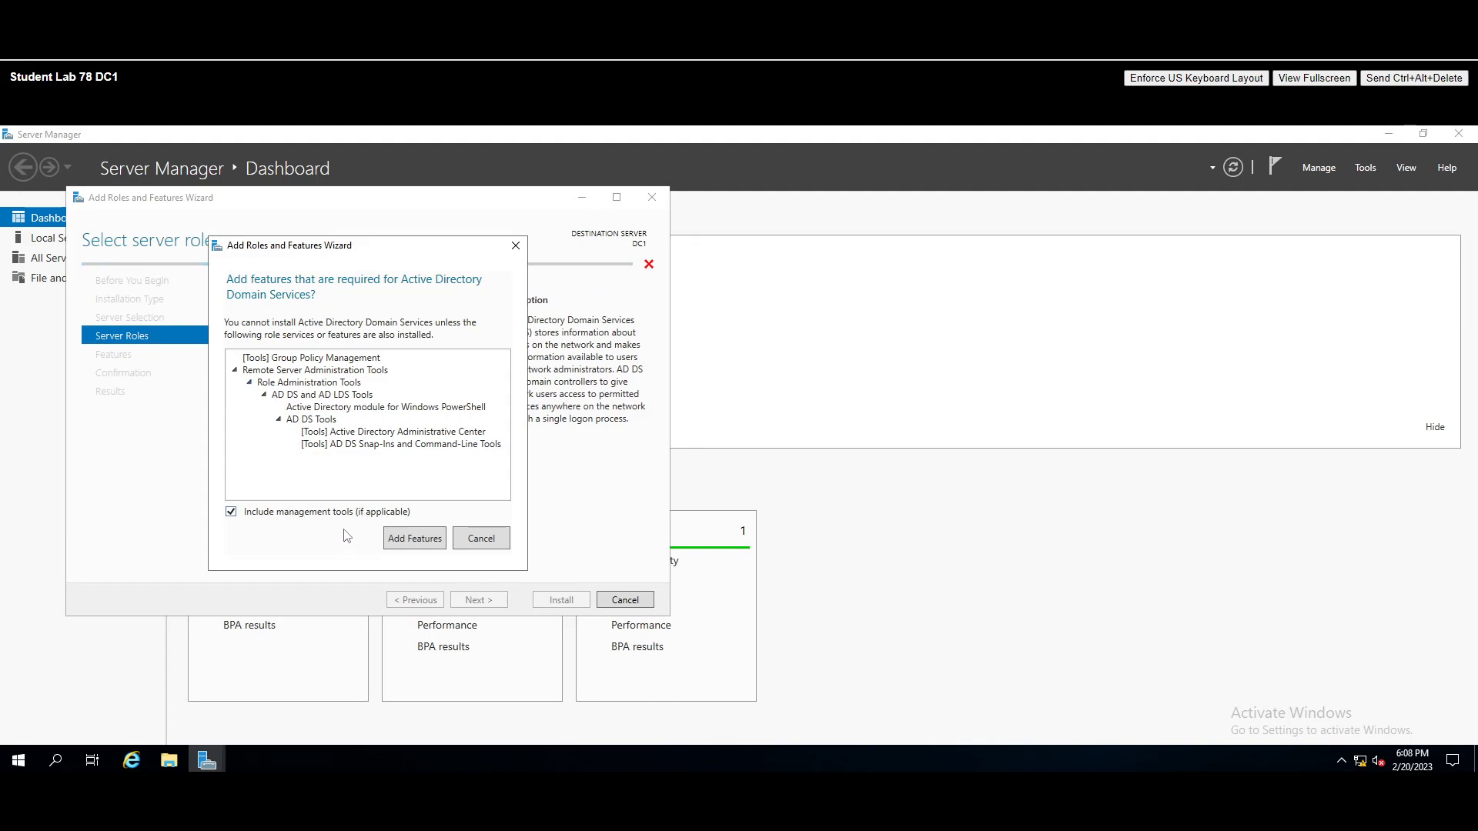
left_click(409, 540)
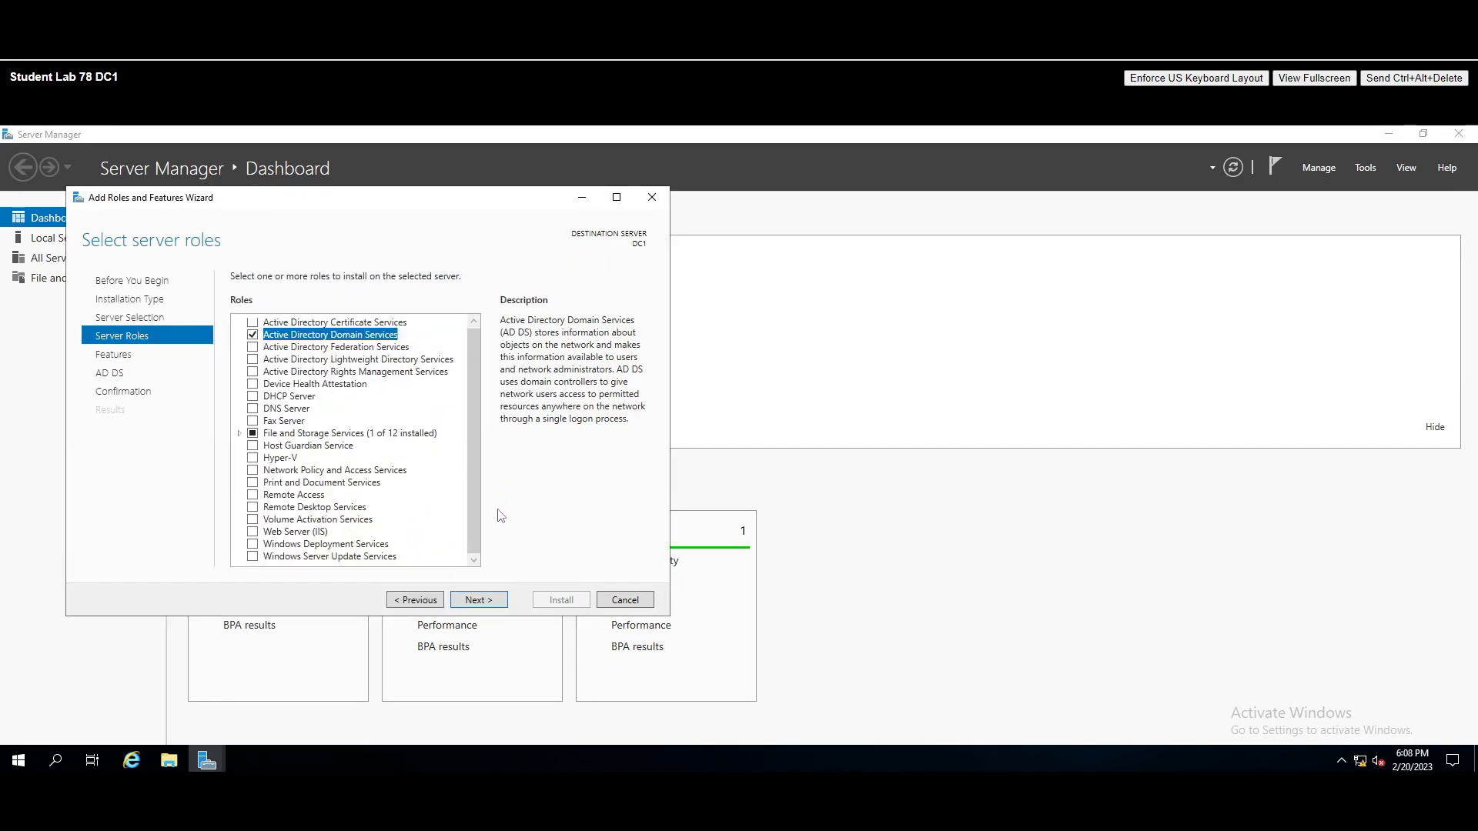
left_click(479, 600)
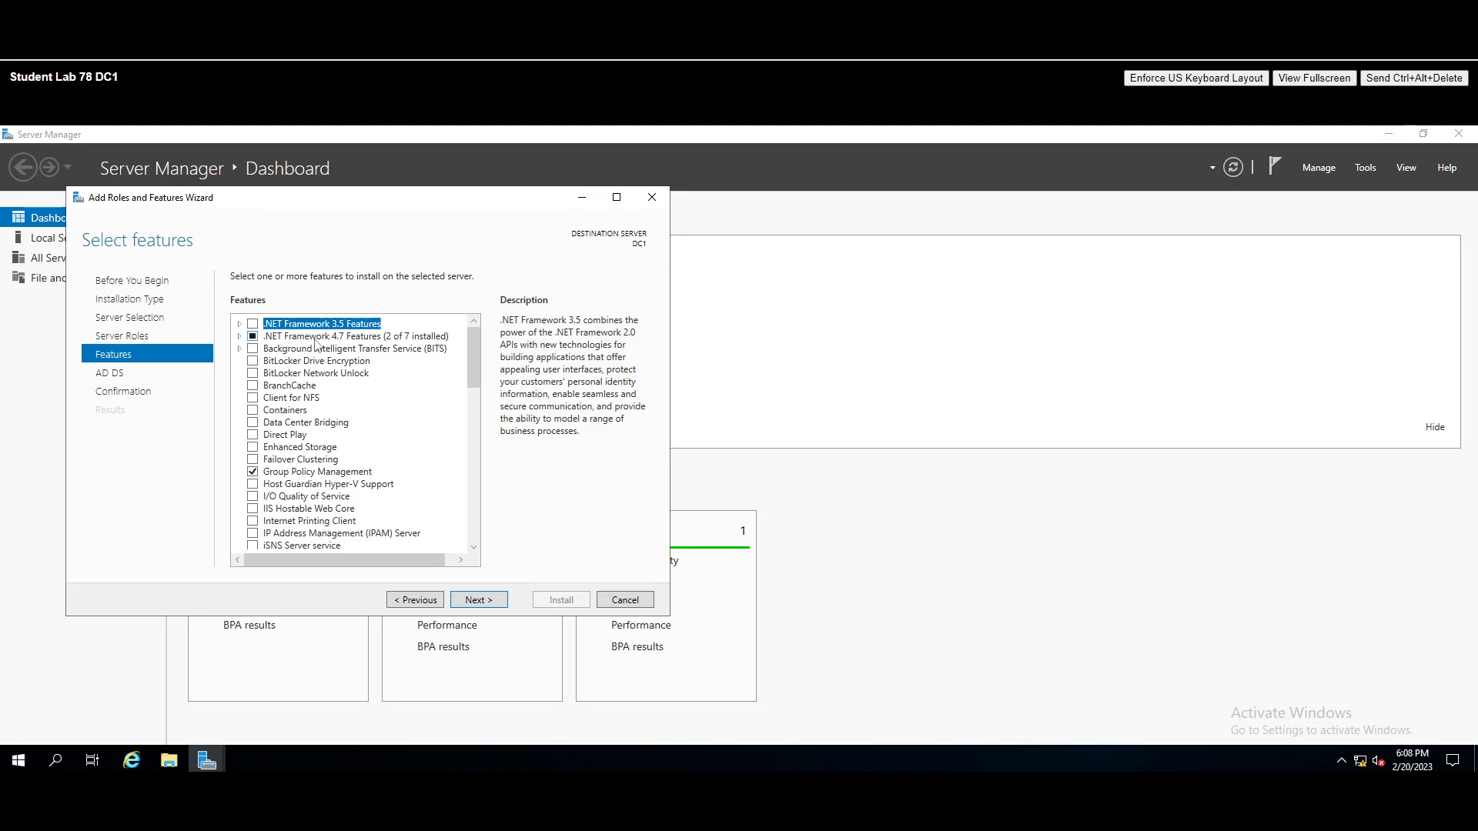
- Advance past the Features and AD DS pages to the installation confirmation
left_click(479, 600)
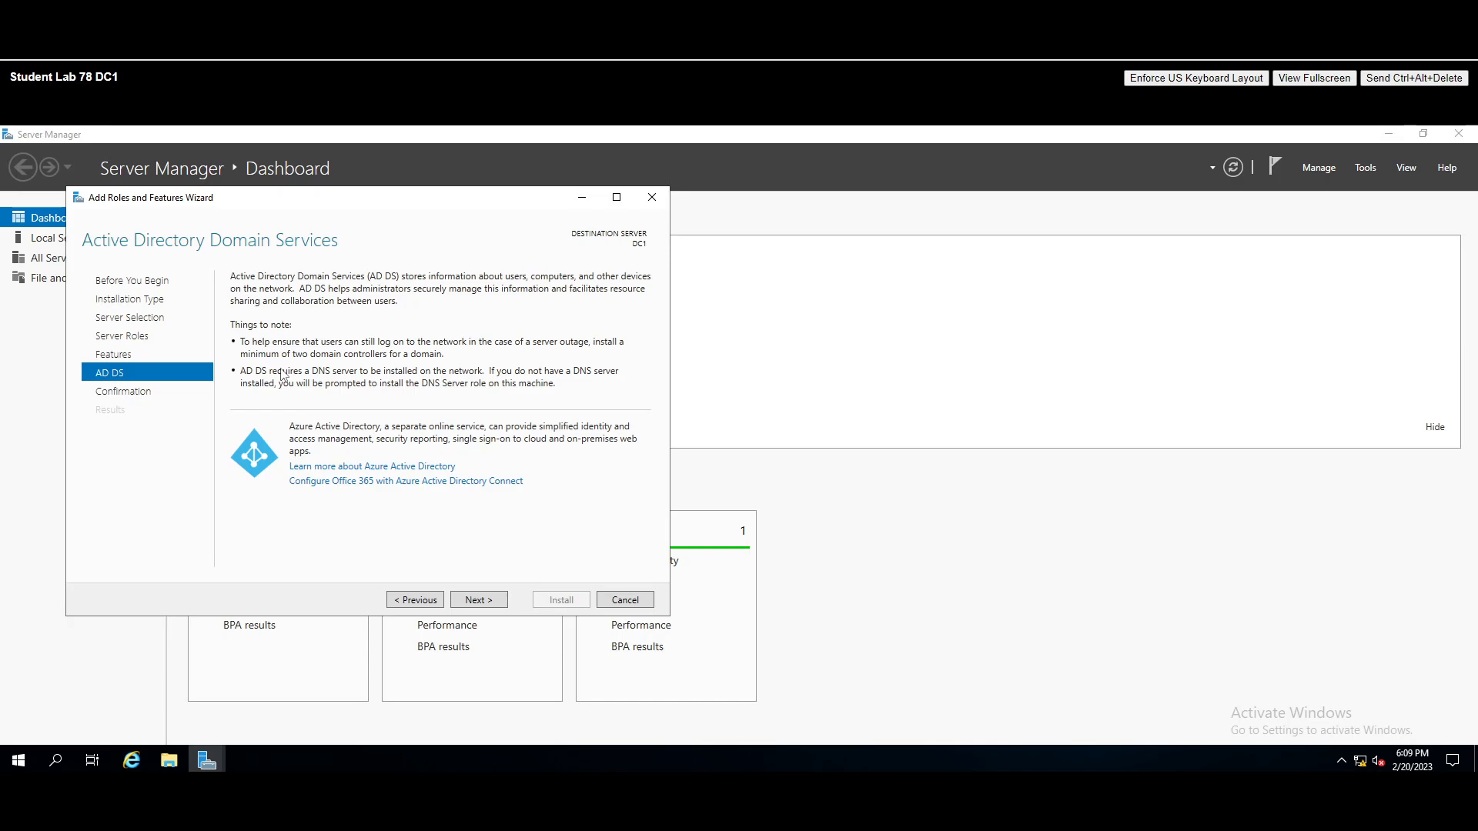
left_click(478, 601)
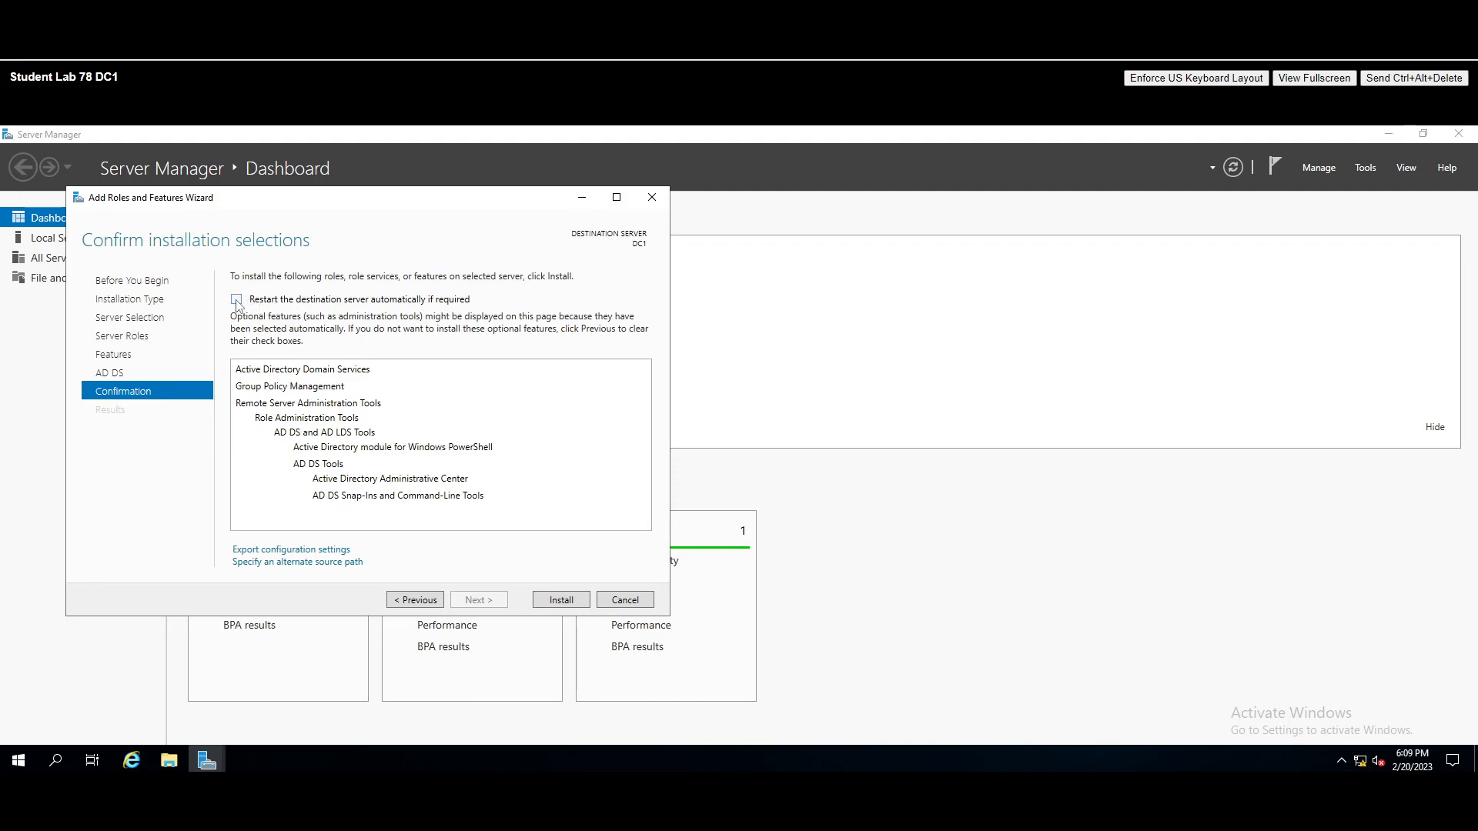
- Install AD DS, Group Policy Management and the AD DS tools on DC1
left_click(561, 600)
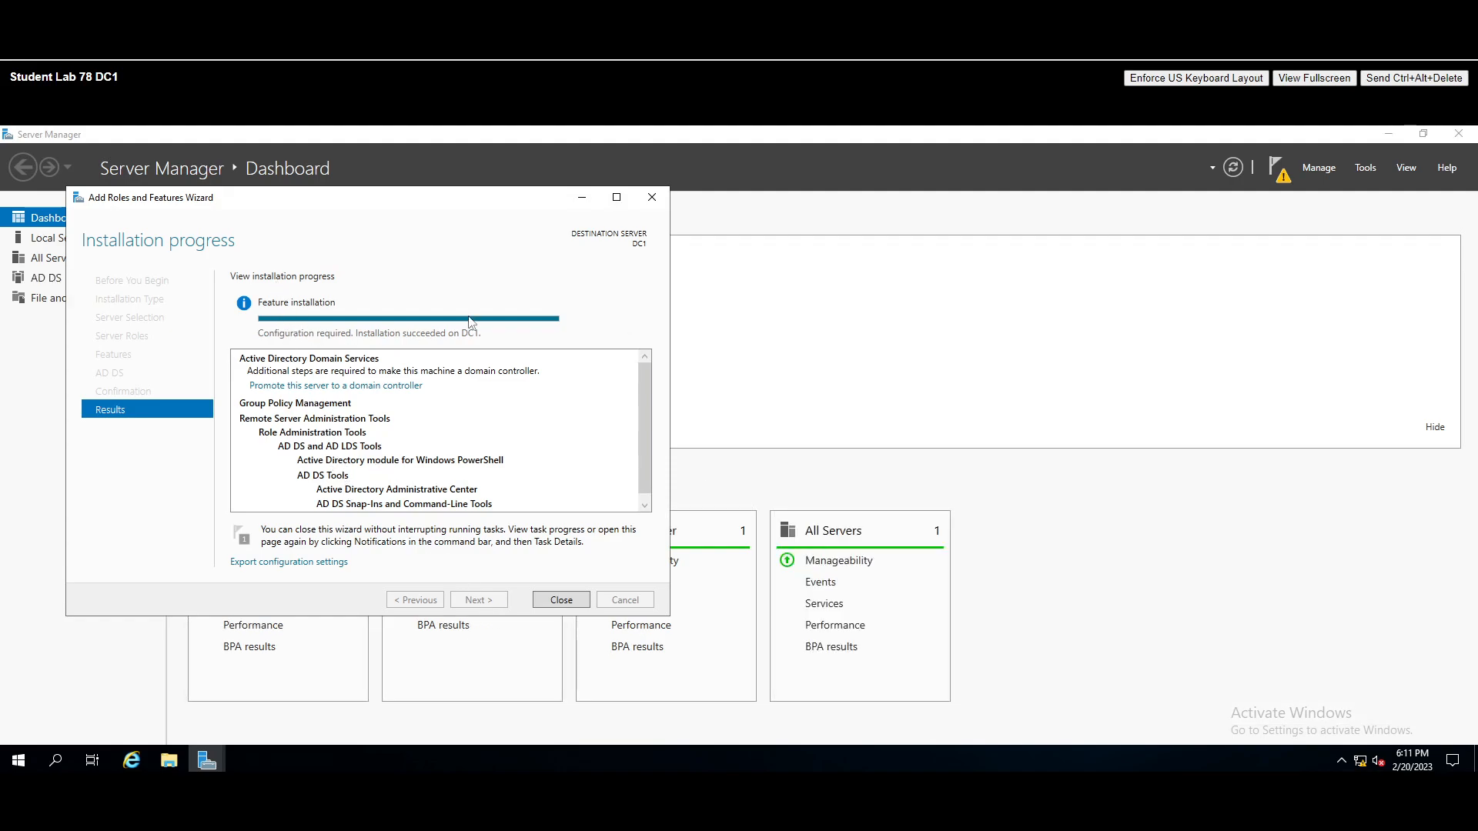
- Close the wizard and restart DC1 with the reason Other (Unplanned)
left_click(561, 600)
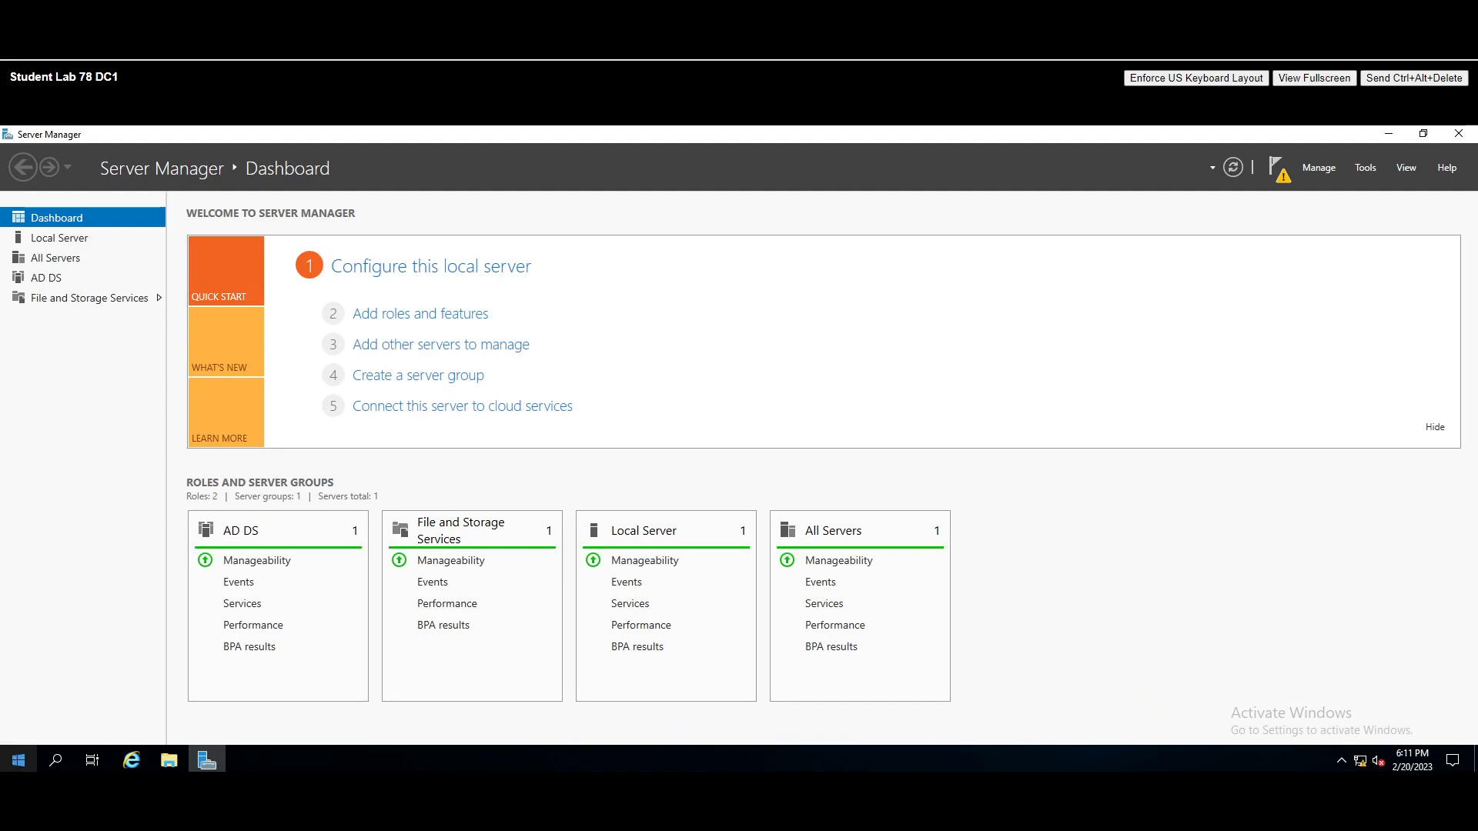
right_click(23, 763)
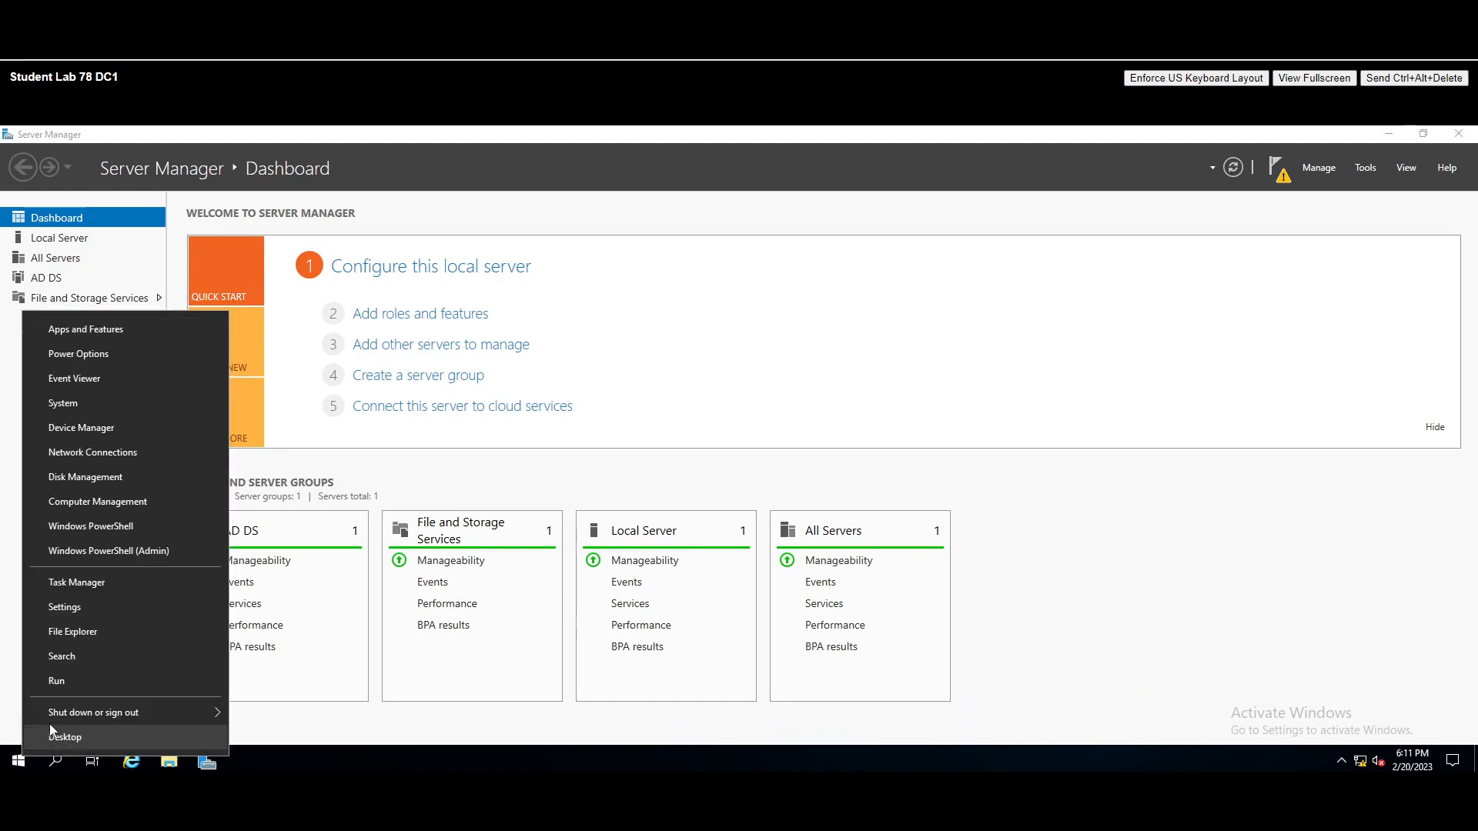
mouse_move(67, 711)
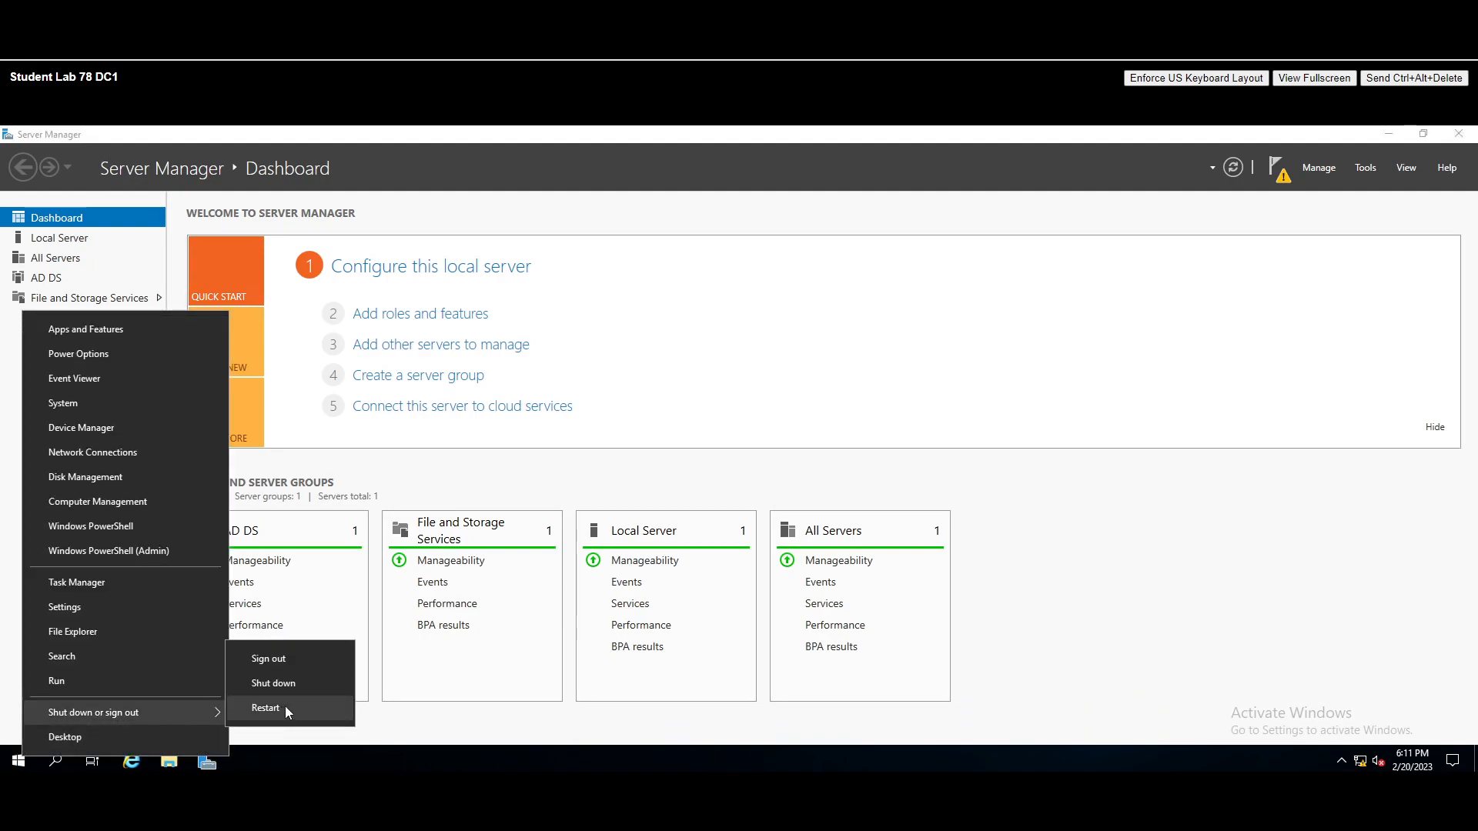
left_click(265, 708)
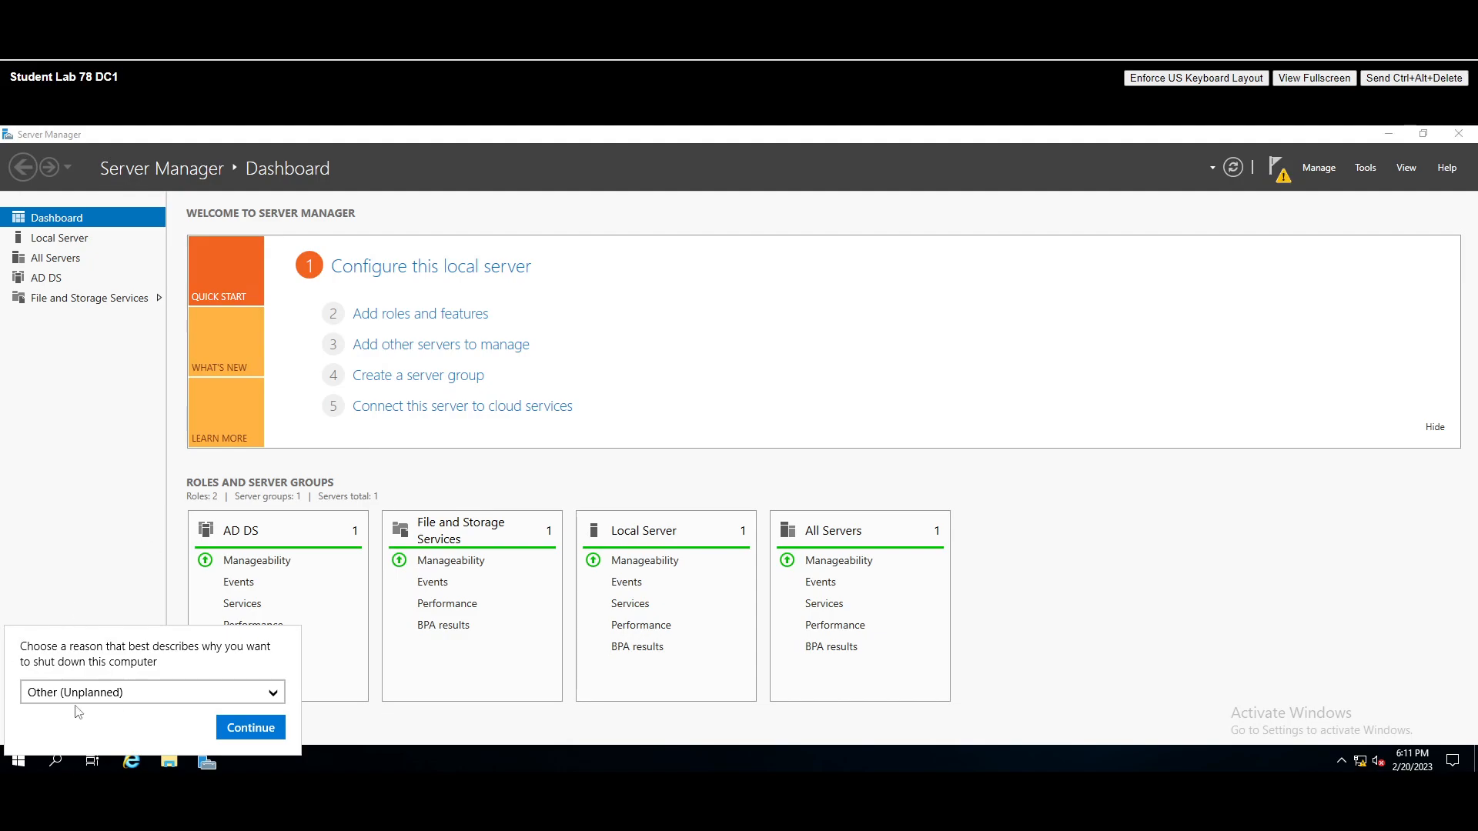
left_click(252, 728)
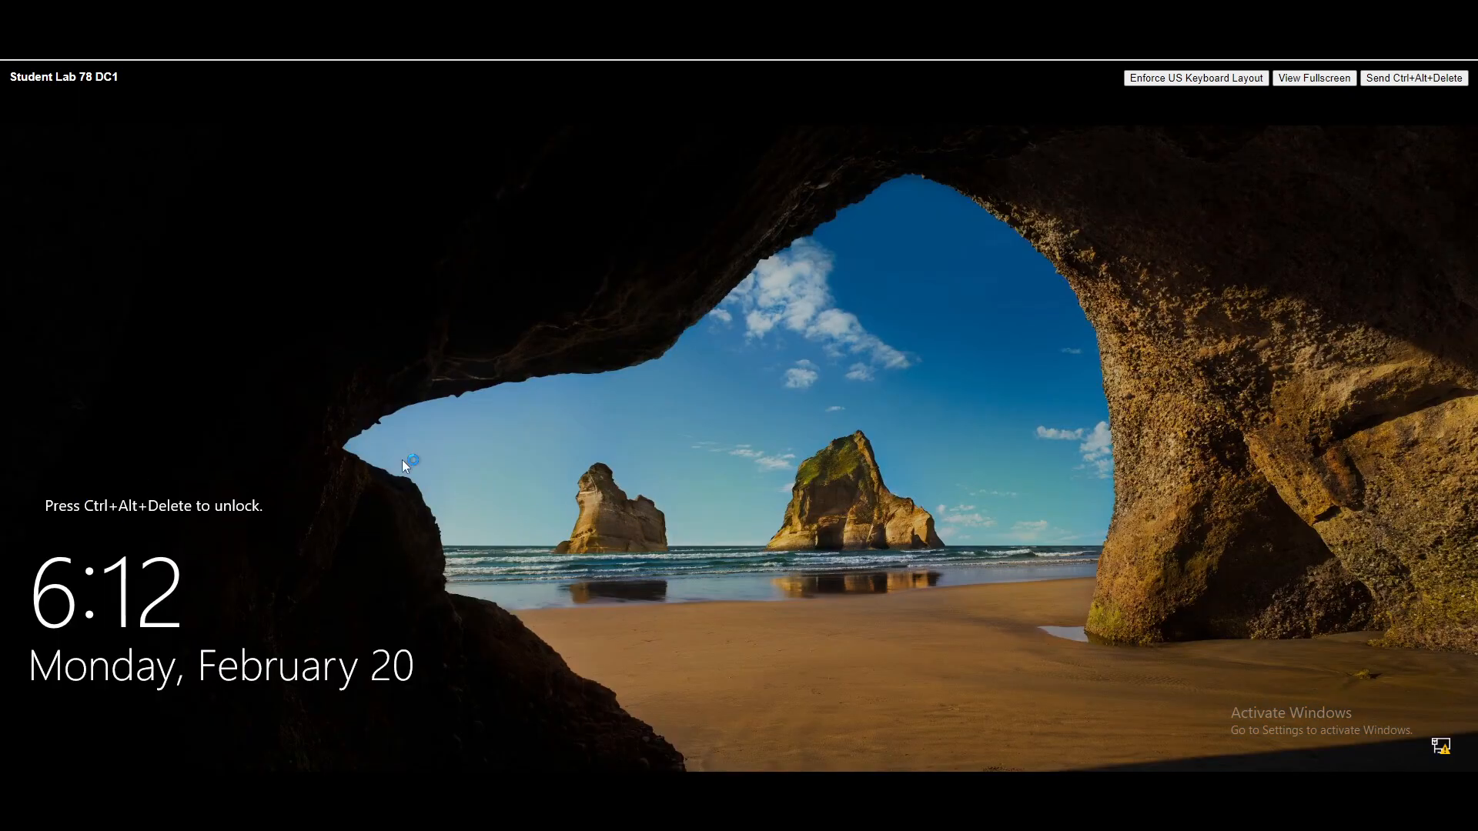
- Sign back in to DC1 as Administrator with the account password
left_click(1415, 78)
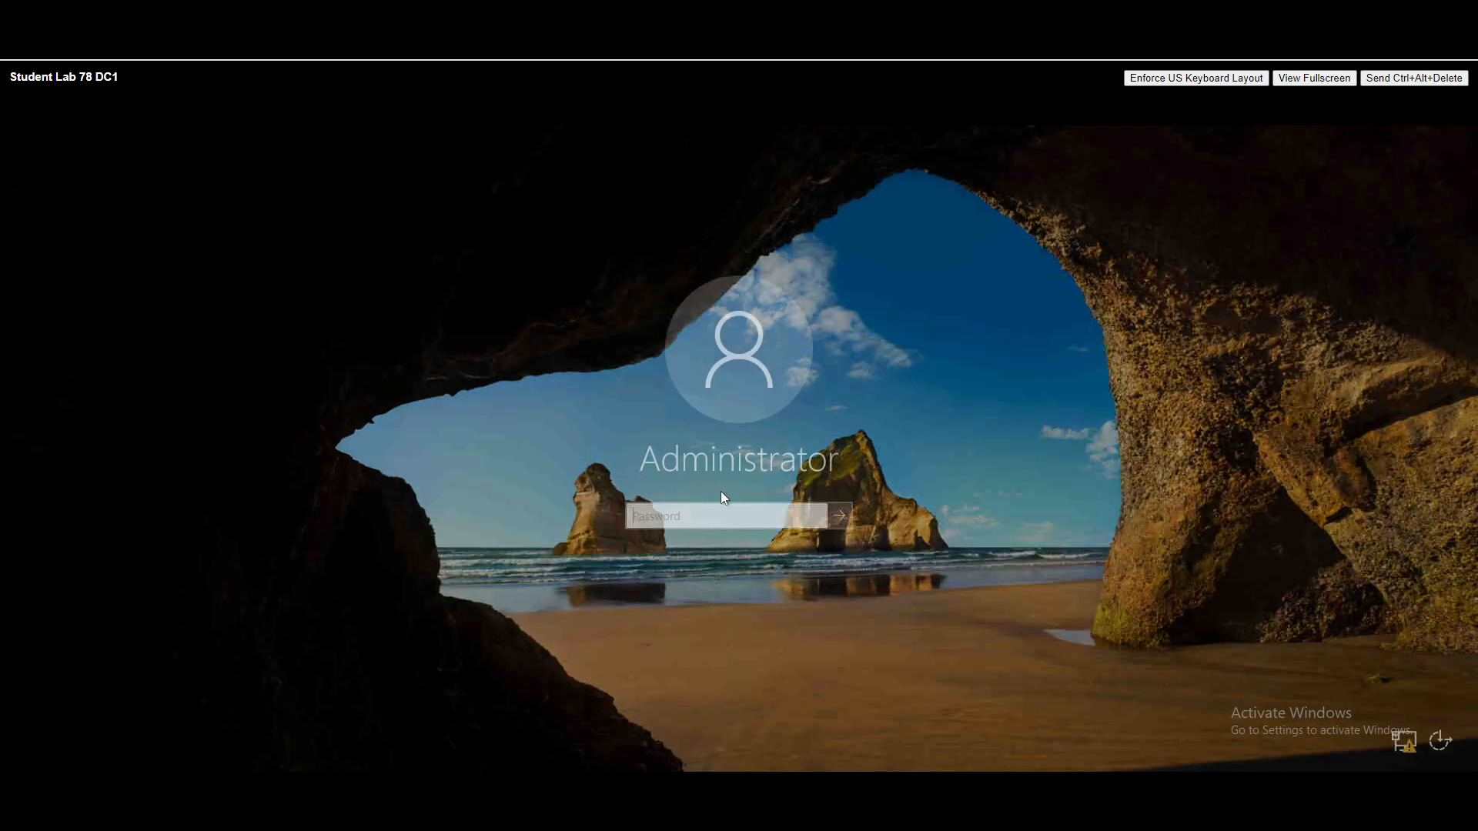
left_click(721, 508)
type("••••••••")
key("Return")
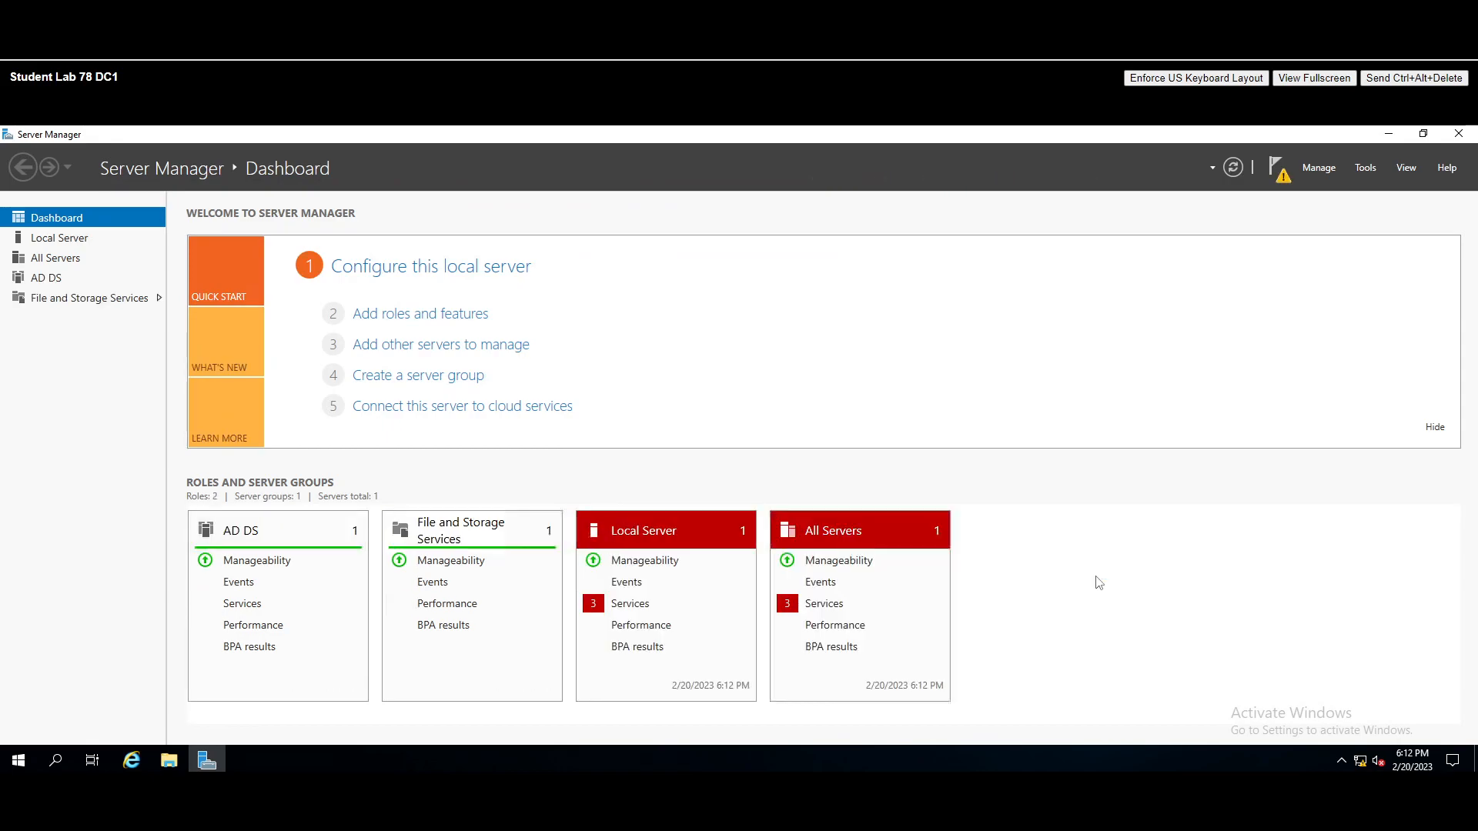
- Launch promotion of this server to a domain controller from the pending notification, minimizing Server Manager
left_click(1282, 176)
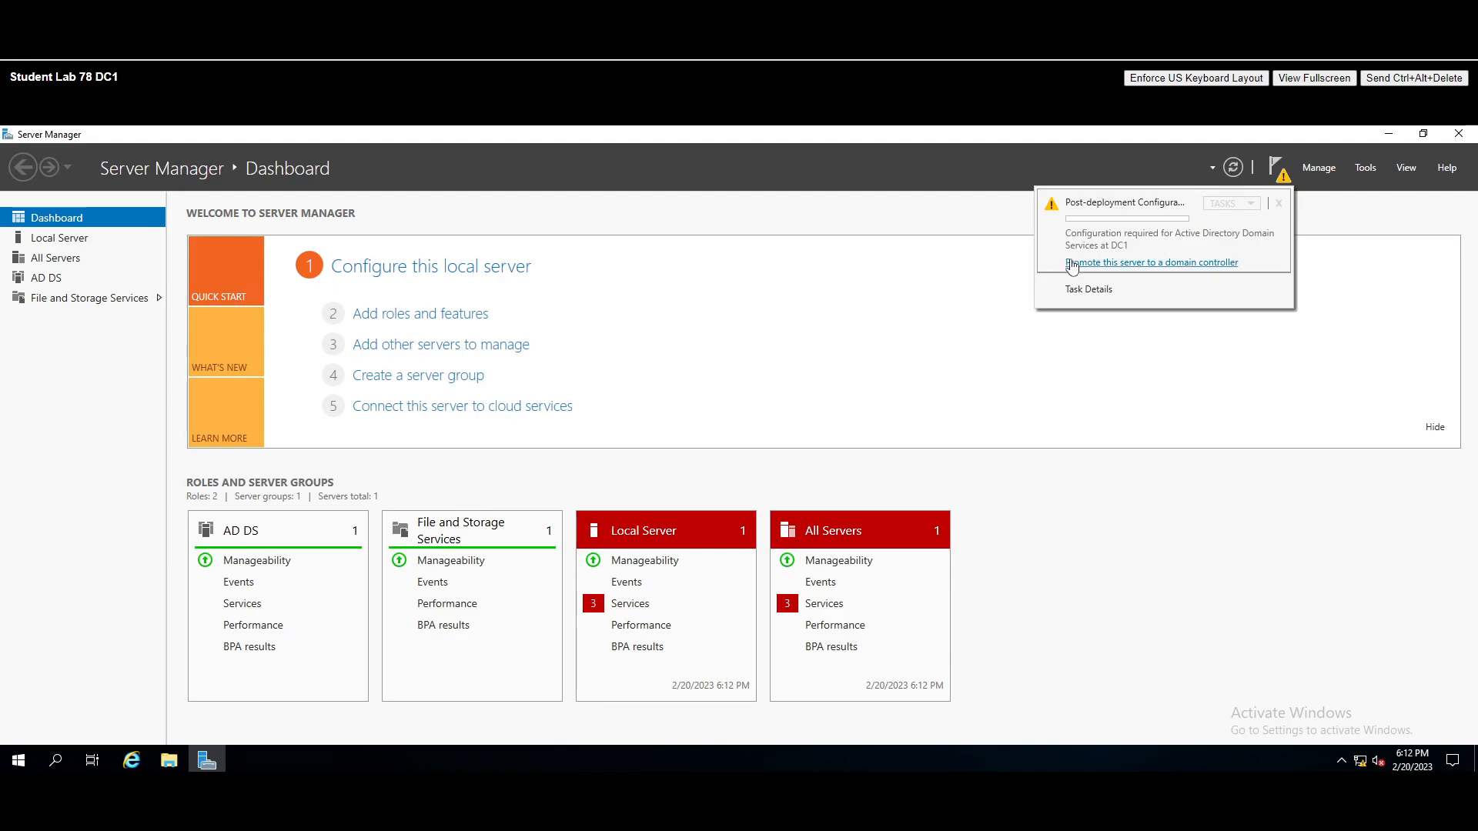
left_click(1154, 263)
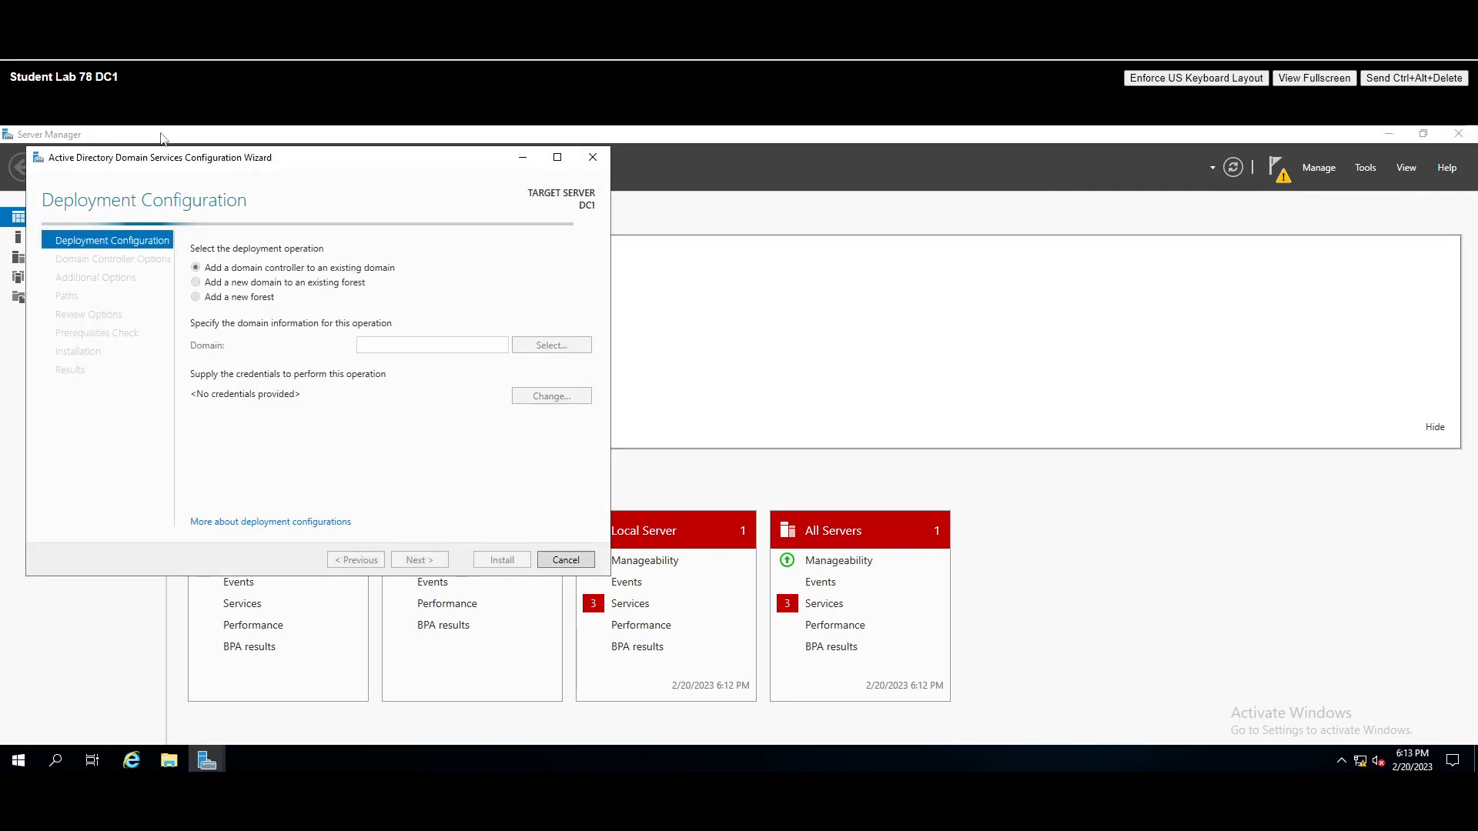
left_click(1386, 139)
left_click(1386, 139)
- Choose Add a new forest with the root domain name itskillup.online
left_click_drag(313, 157, 729, 233)
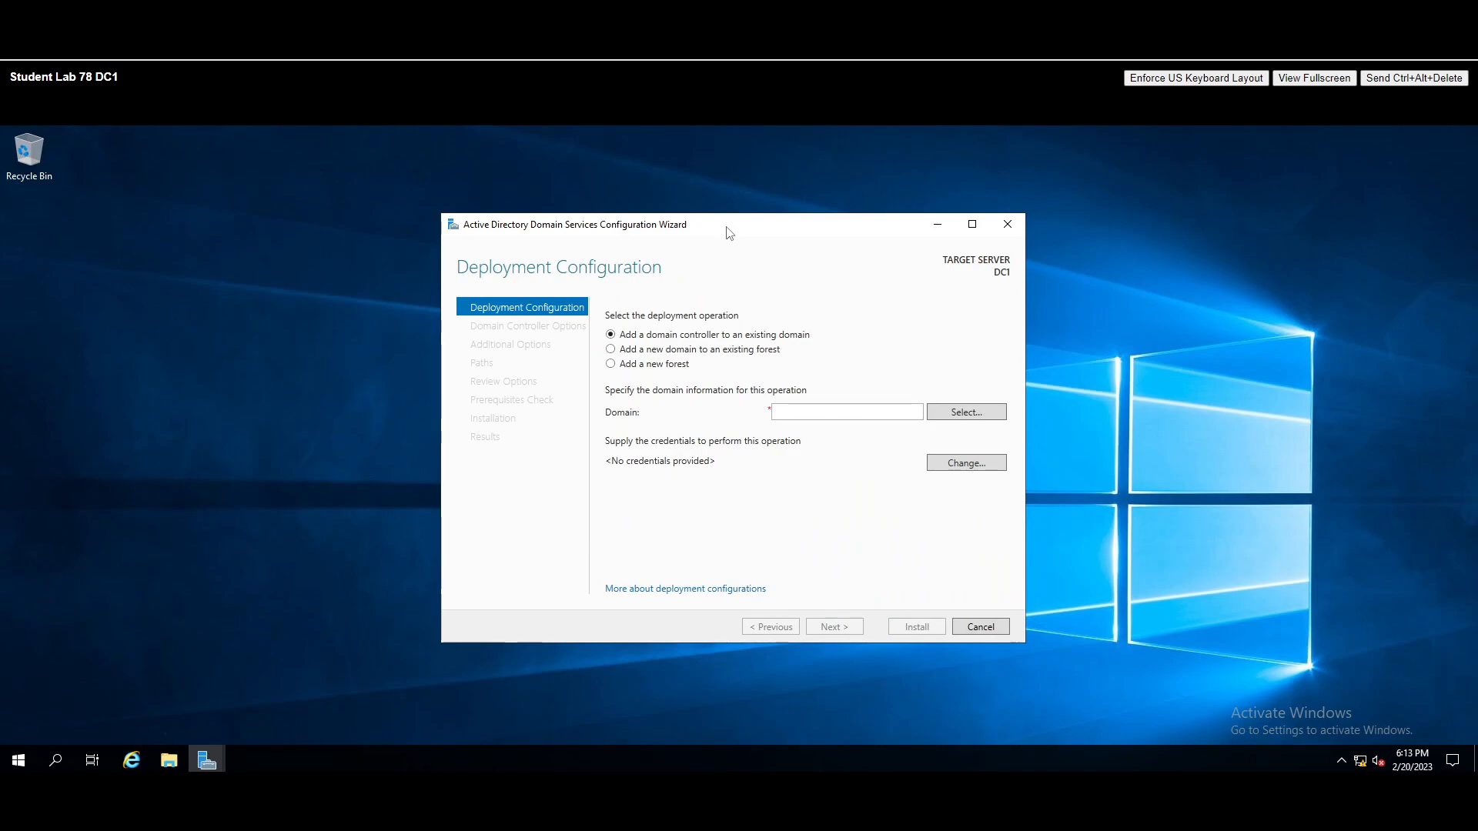
left_click_drag(547, 224, 491, 213)
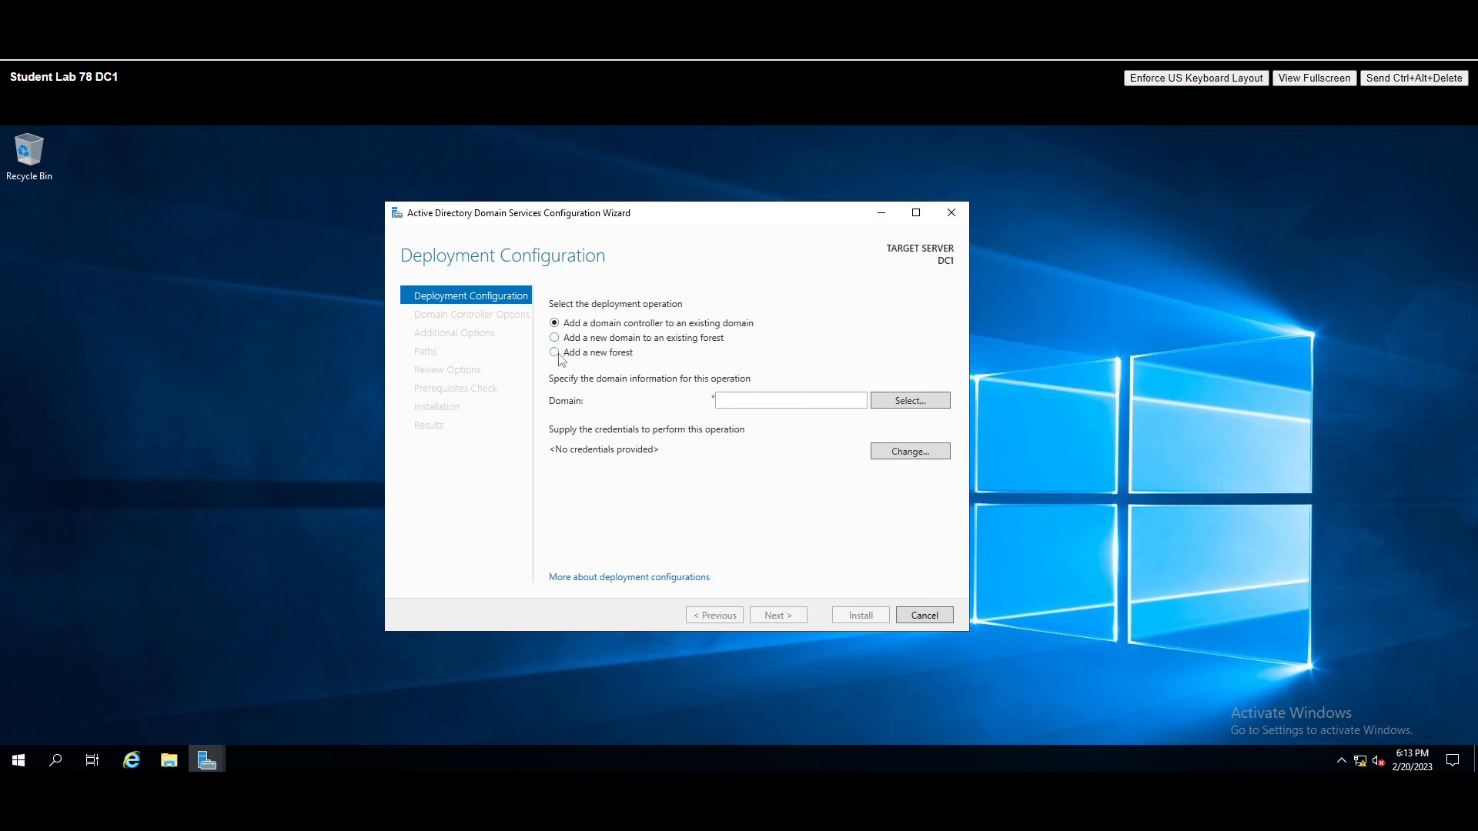
left_click(555, 352)
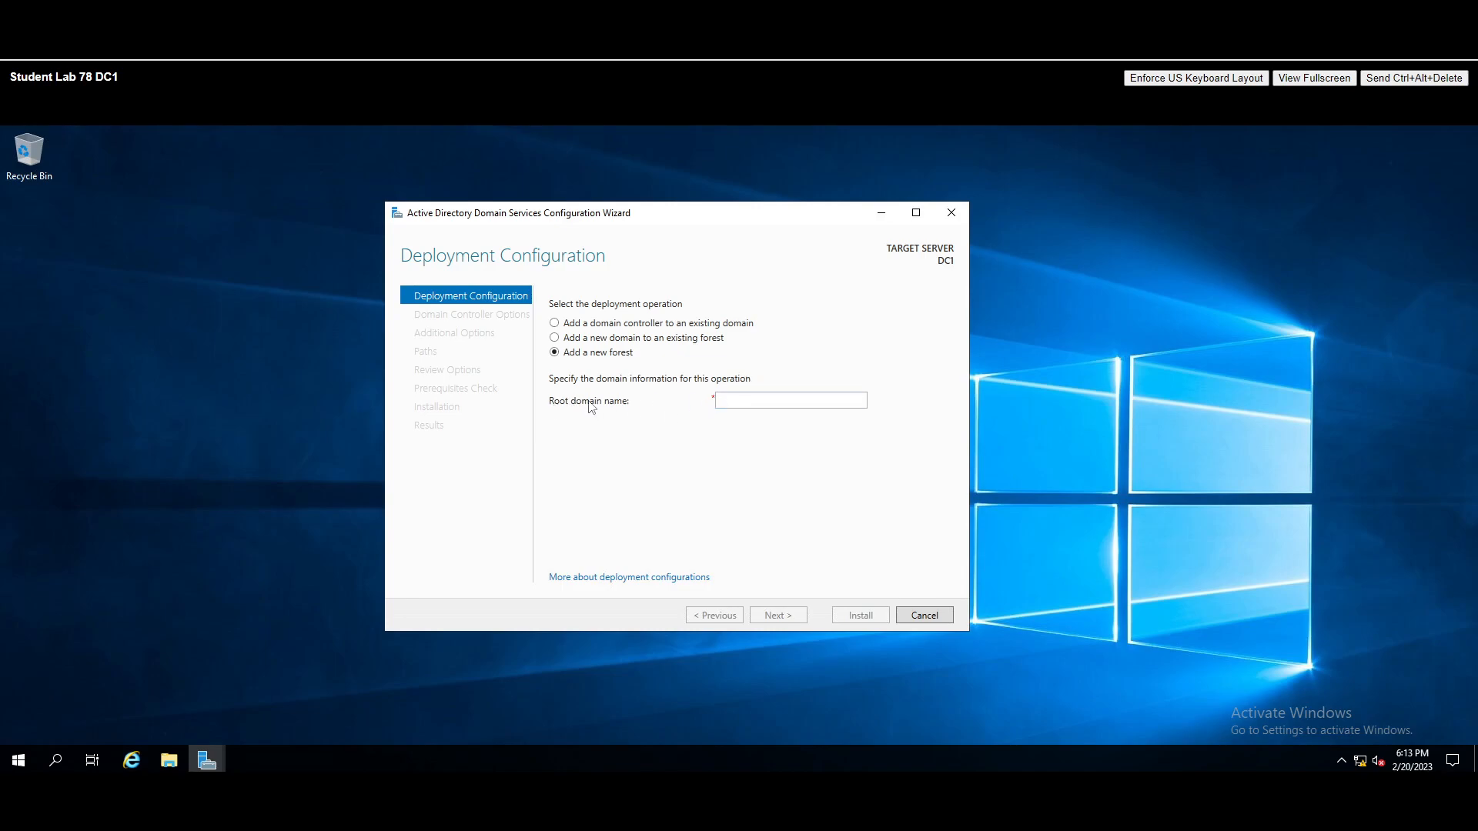
left_click(763, 398)
type("its")
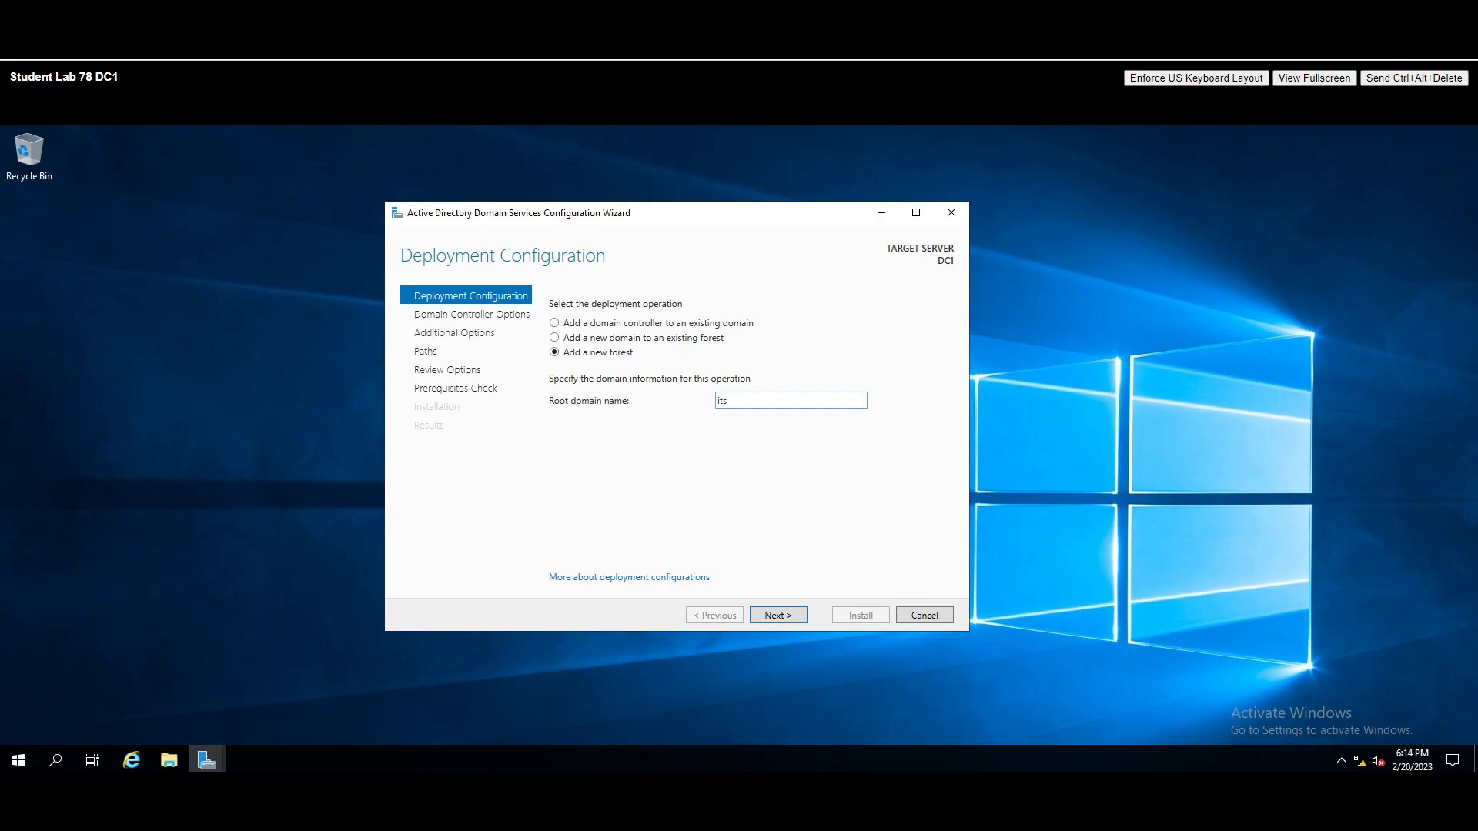
type("killup.online")
- Keep Windows Server 2016 forest and domain functional levels and set and confirm the DSRM password
left_click(778, 615)
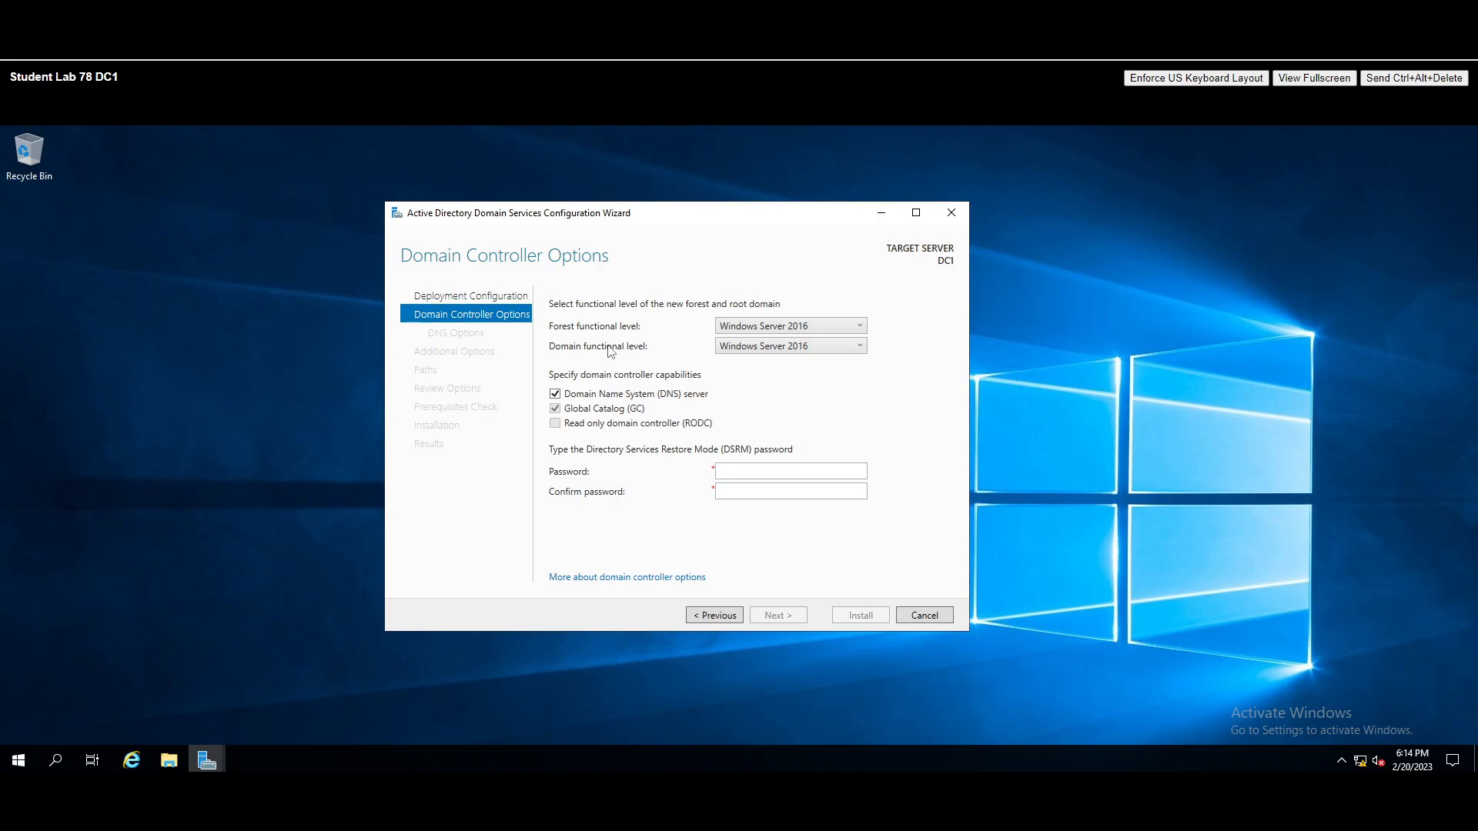
left_click(814, 326)
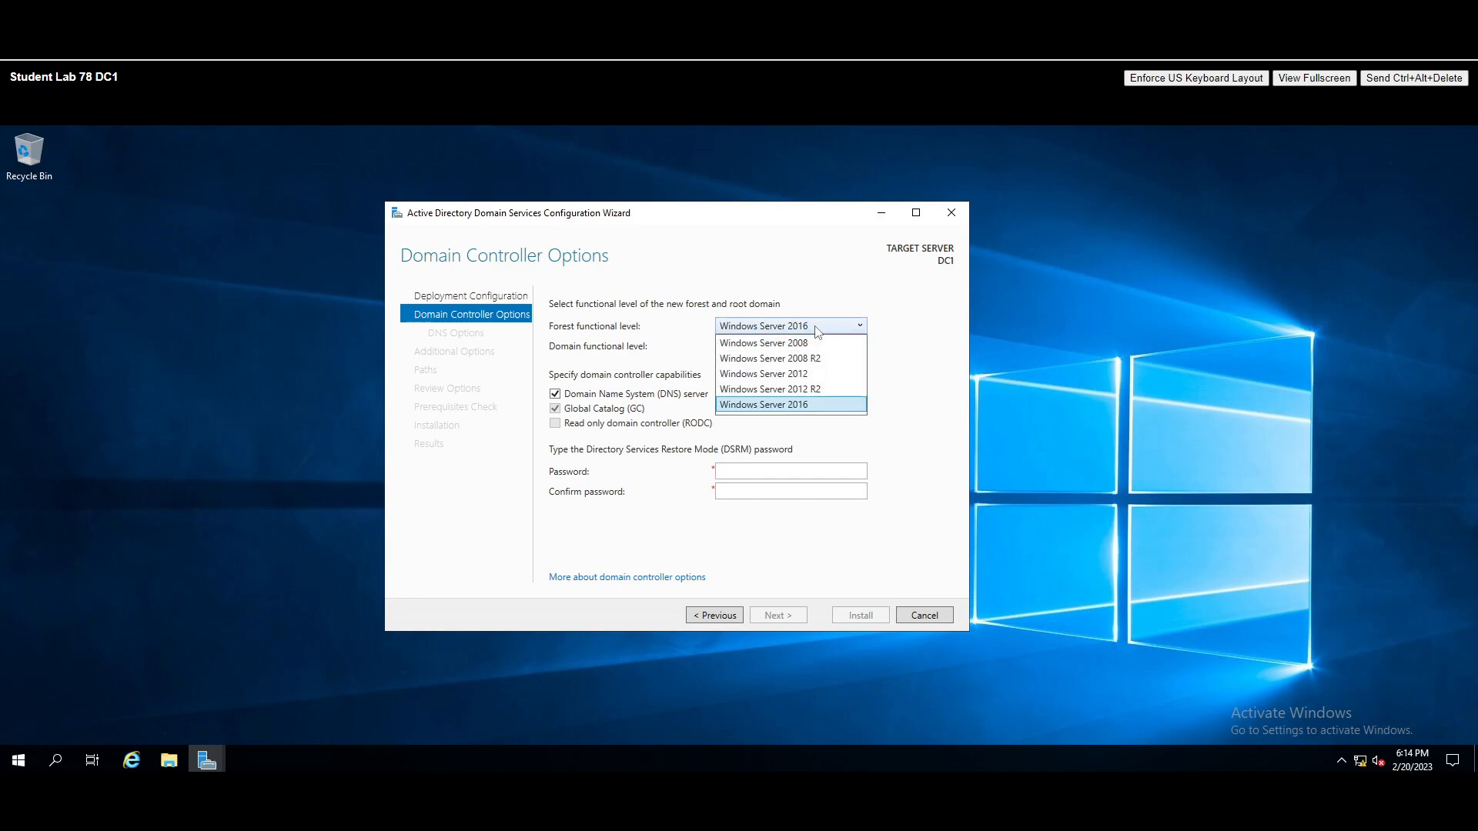
left_click(781, 404)
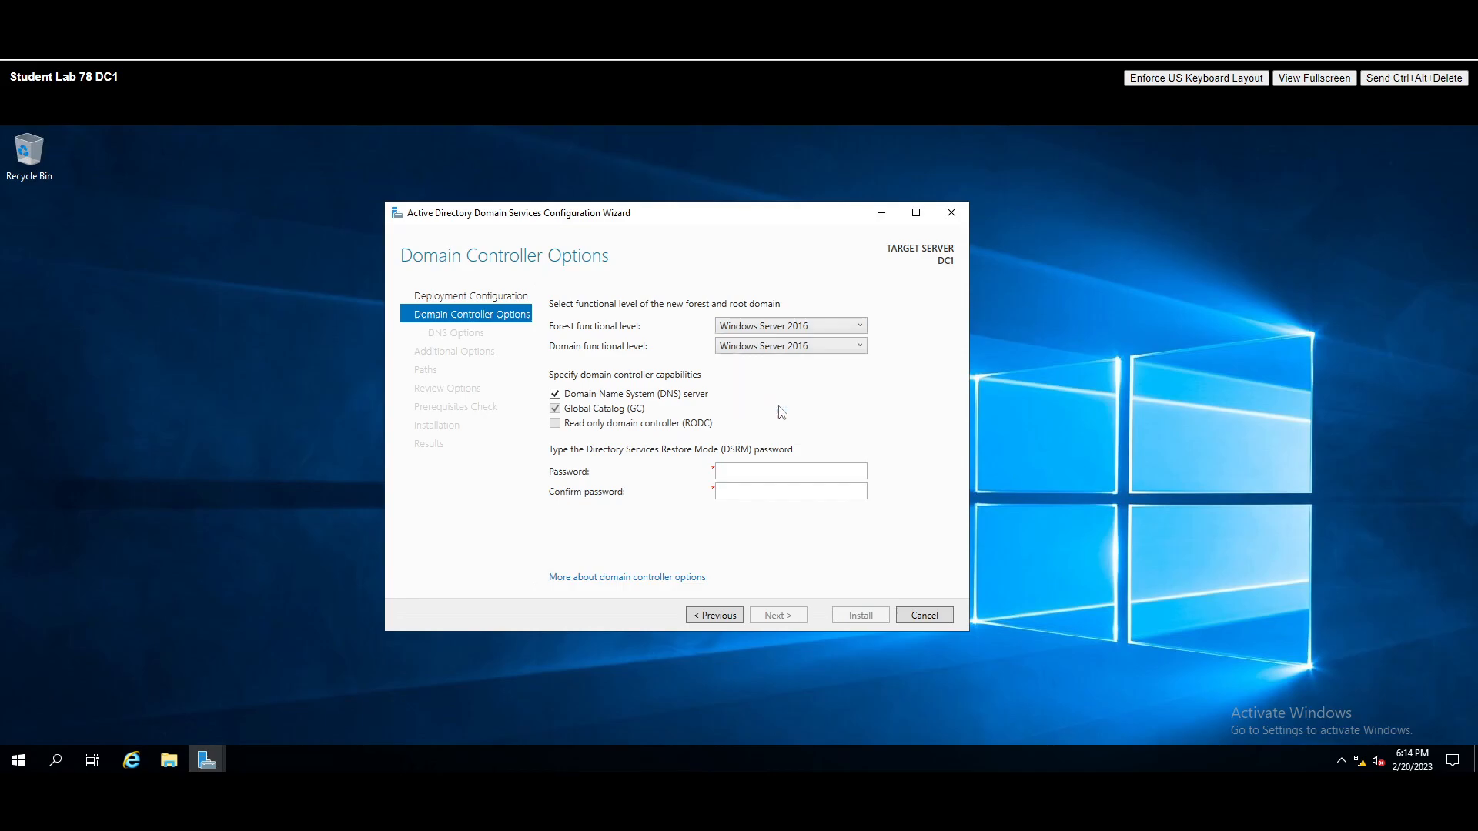
left_click(798, 346)
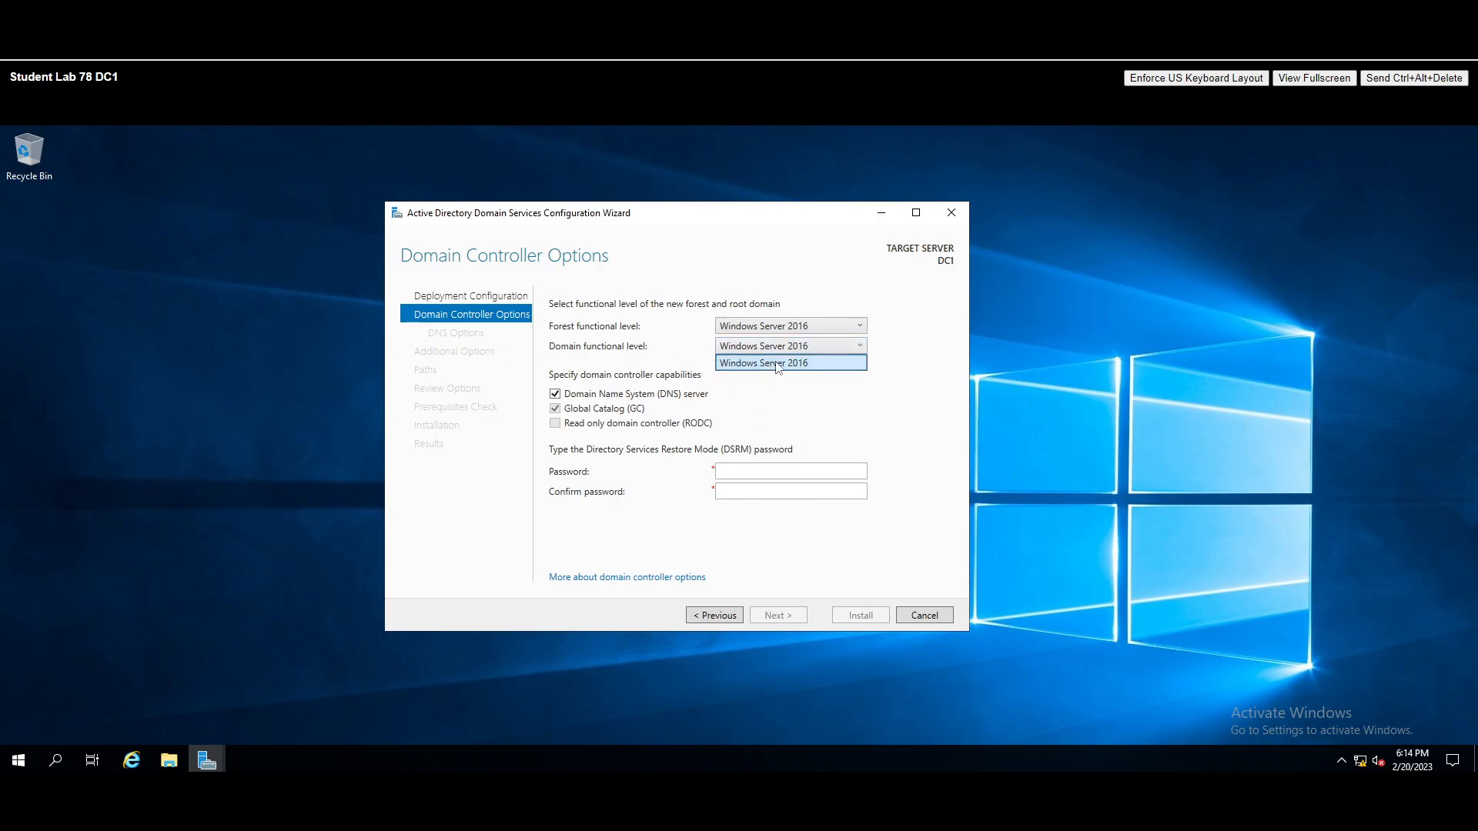
left_click(777, 365)
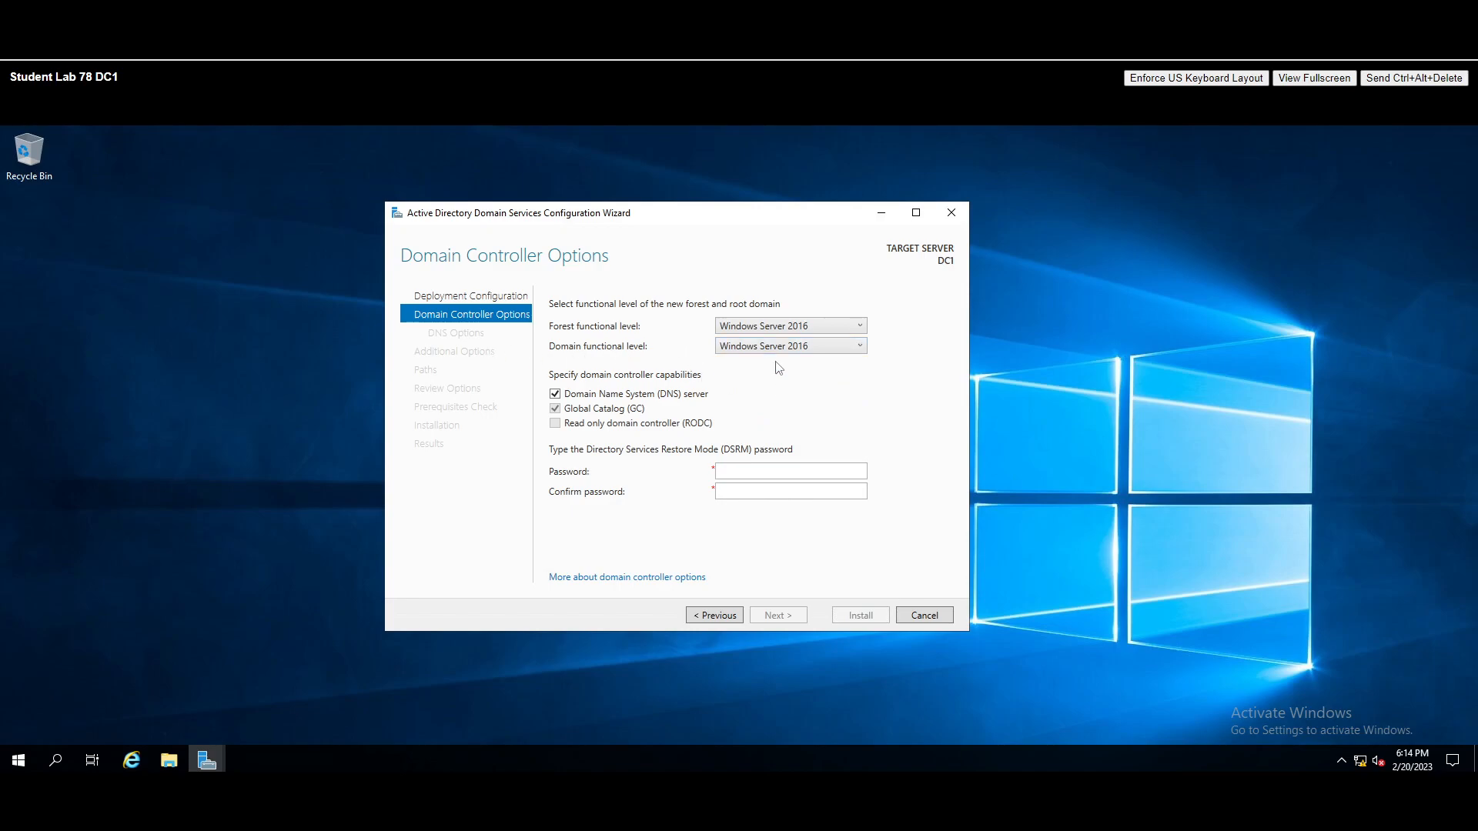
left_click(776, 468)
type("Pa$$w0rd")
key("Tab")
type("Pa$$w0rd")
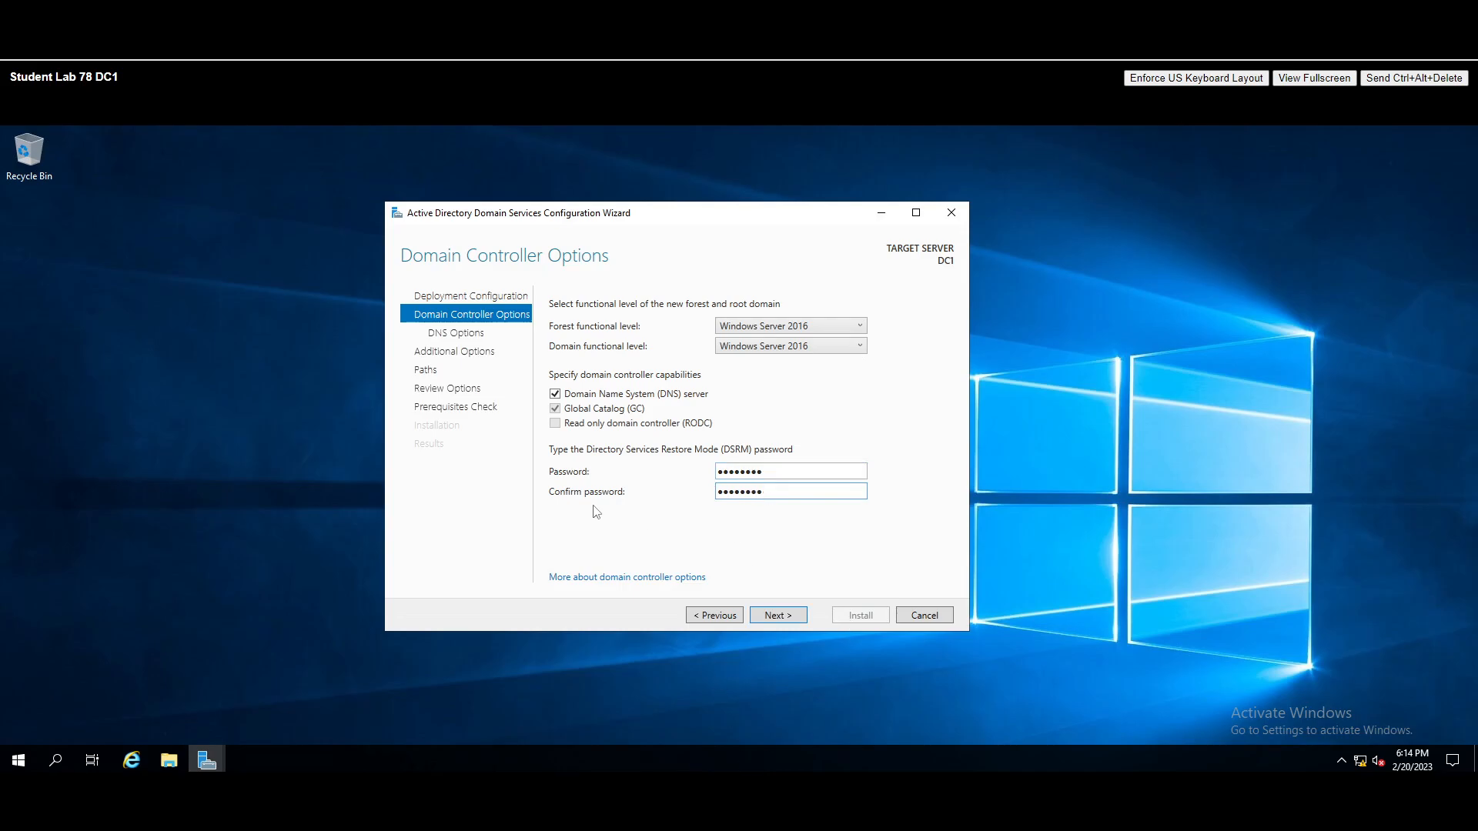
left_click(781, 615)
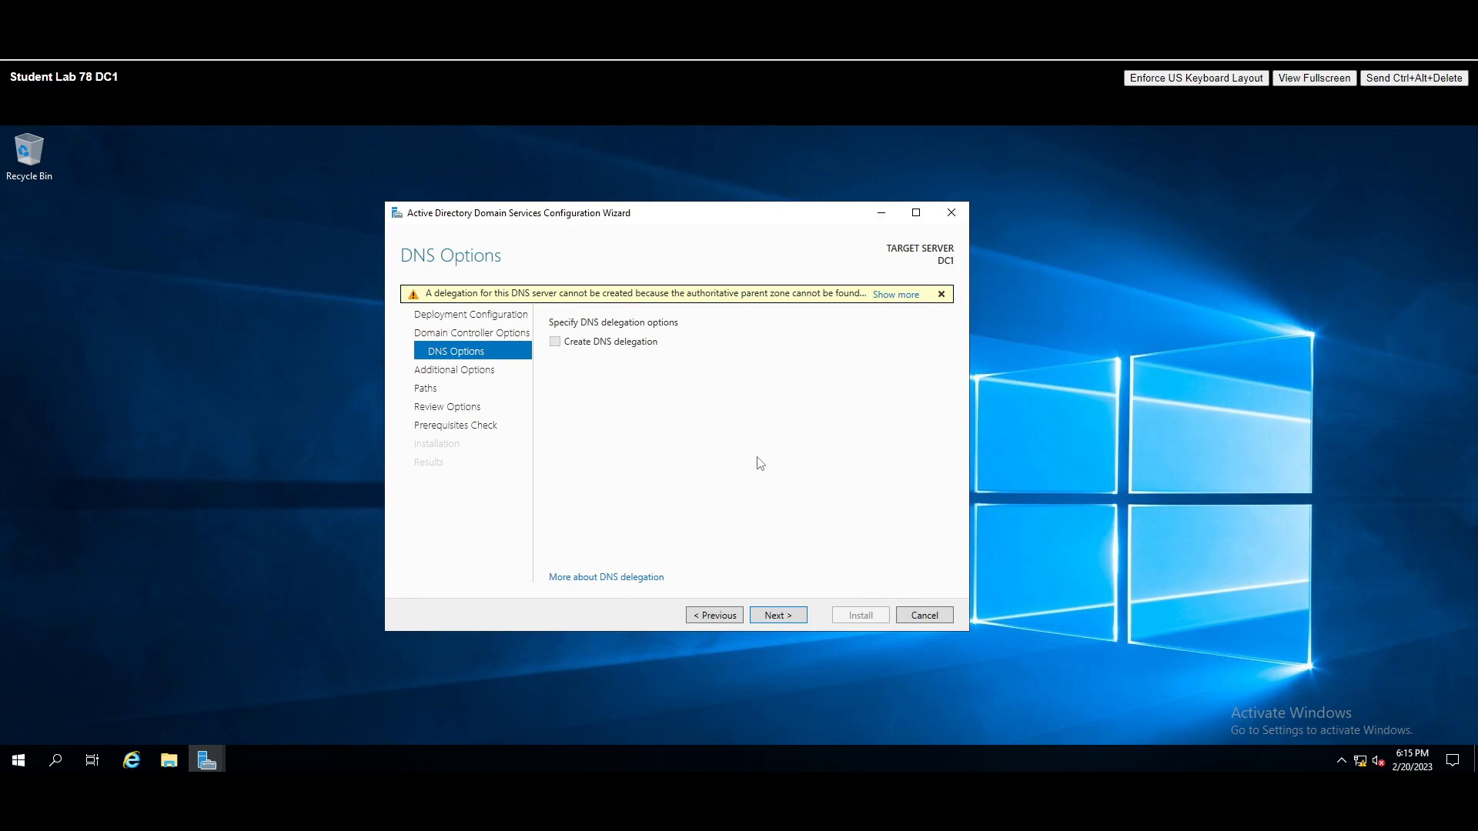
- Skip DNS delegation and move on to Additional Options with NetBIOS name ITSKILLUP
left_click(776, 616)
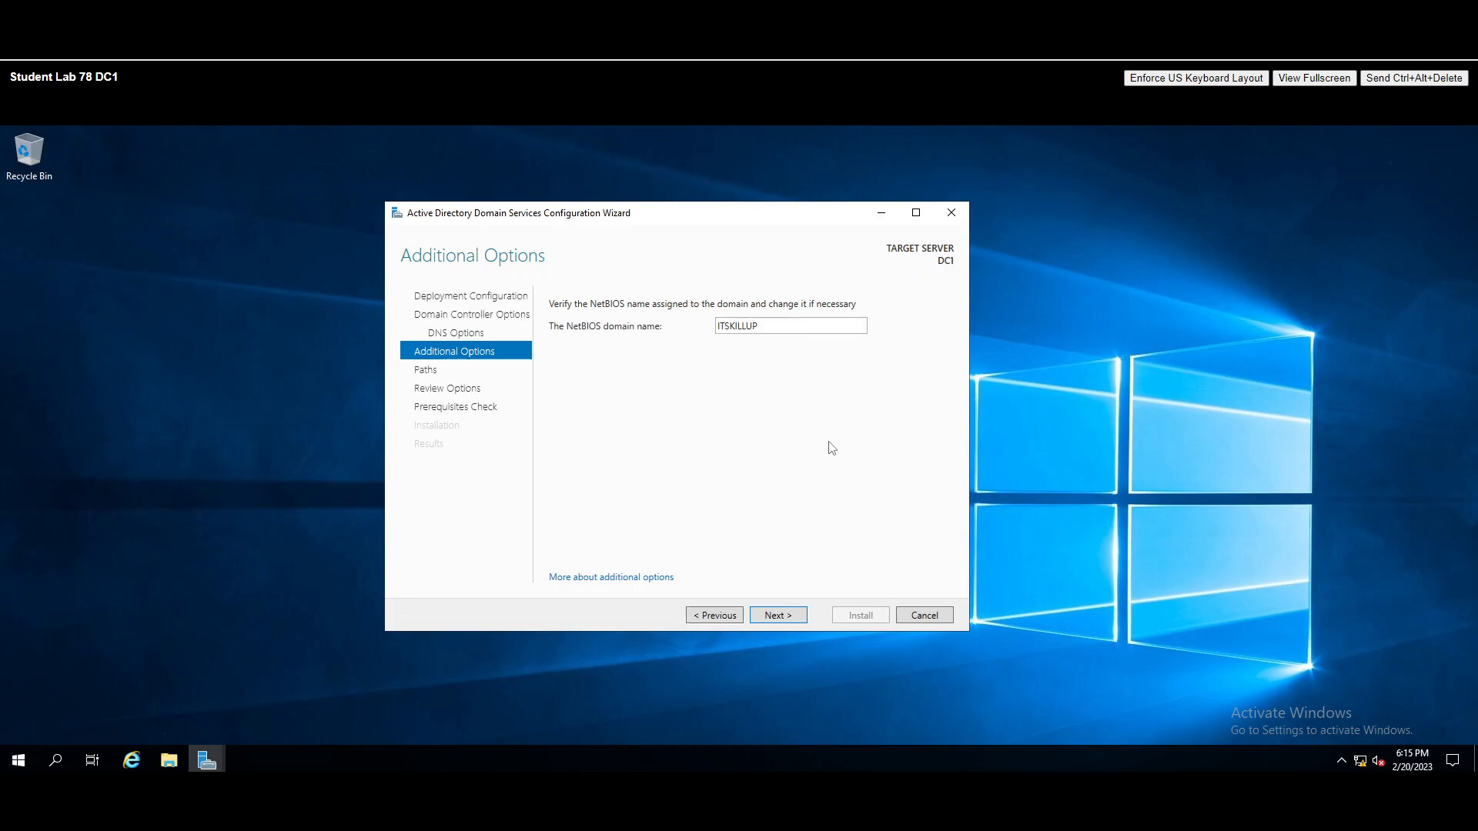
- Accept NetBIOS name ITSKILLUP and the default C:\Windows\NTDS and C:\Windows\SYSVOL paths
left_click(779, 618)
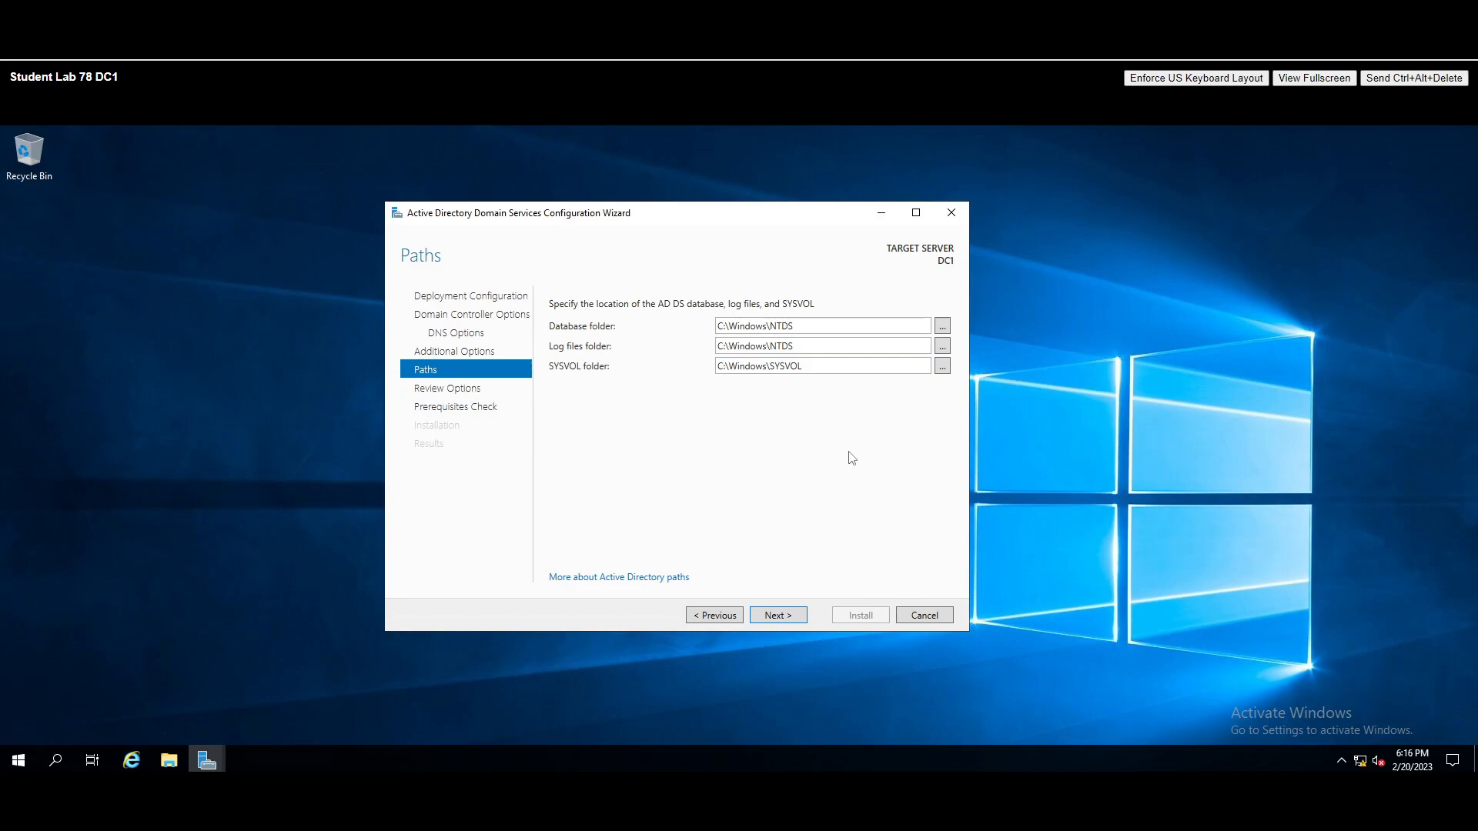
left_click(778, 616)
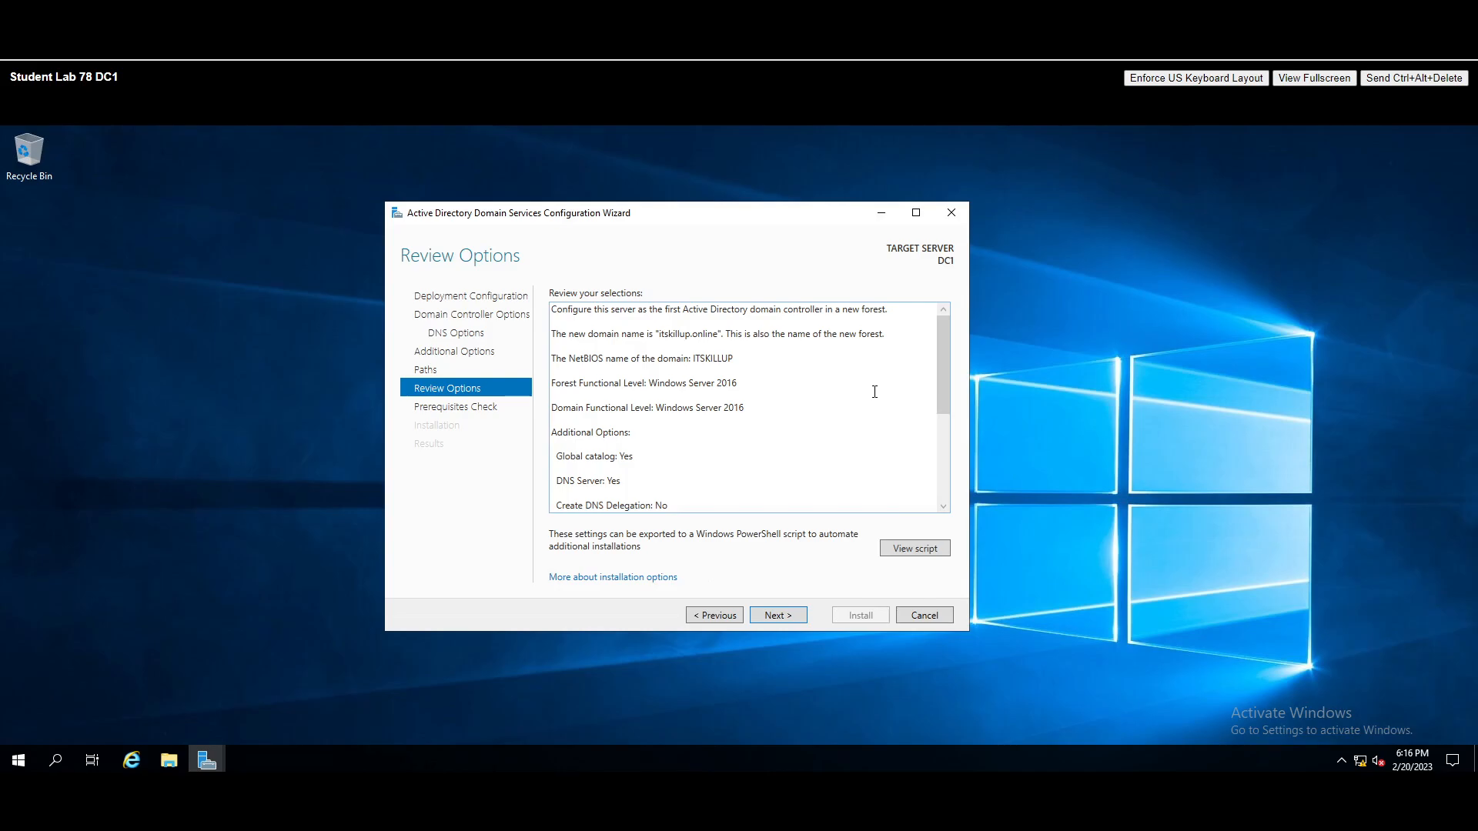
- Open the itskillup.online Install-ADDSForest deployment script in Notepad from Review Options
left_click(912, 550)
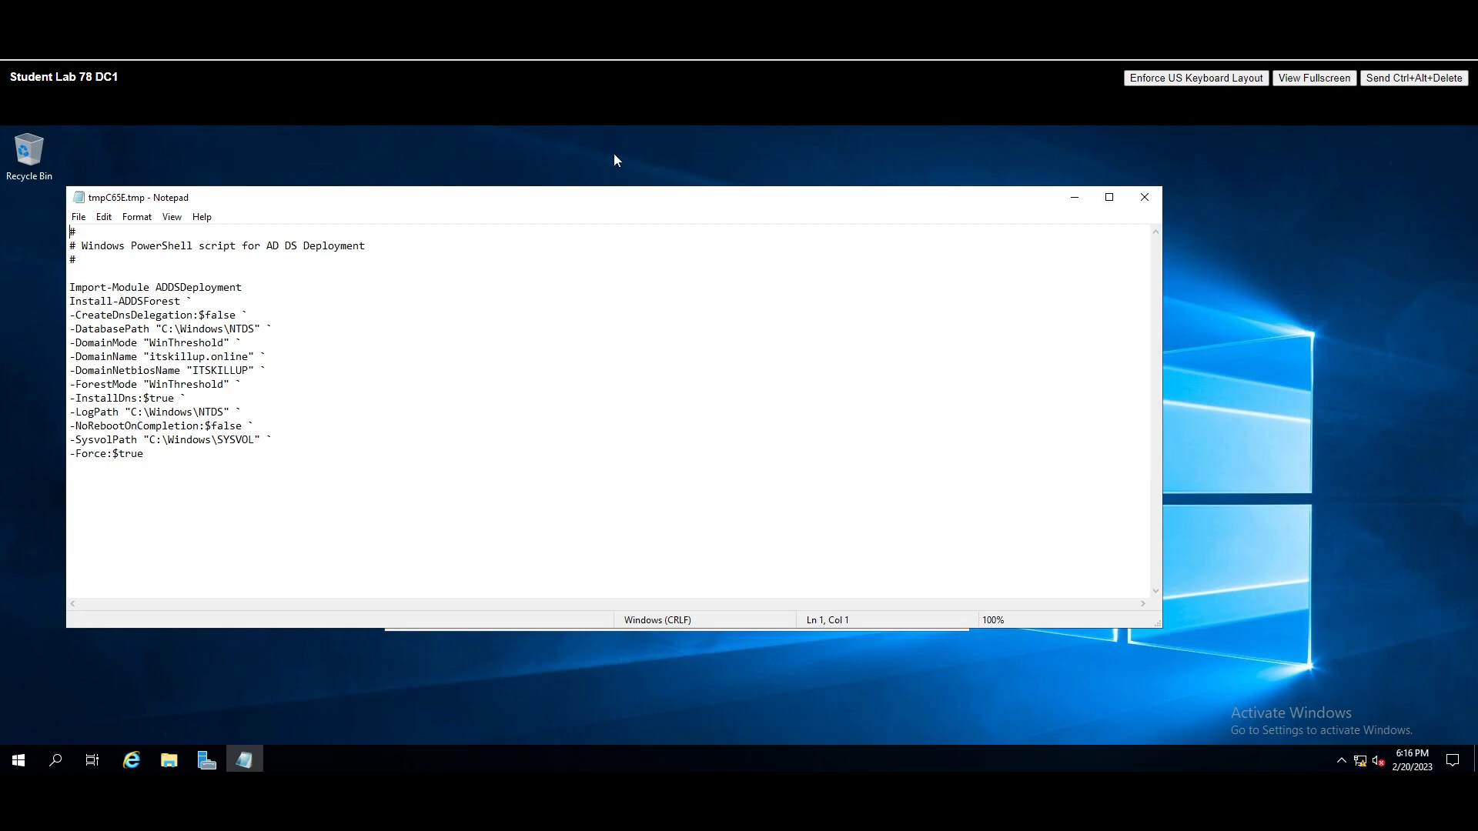
- Close the Notepad deployment script, reopen it once, then close it again
left_click(1146, 198)
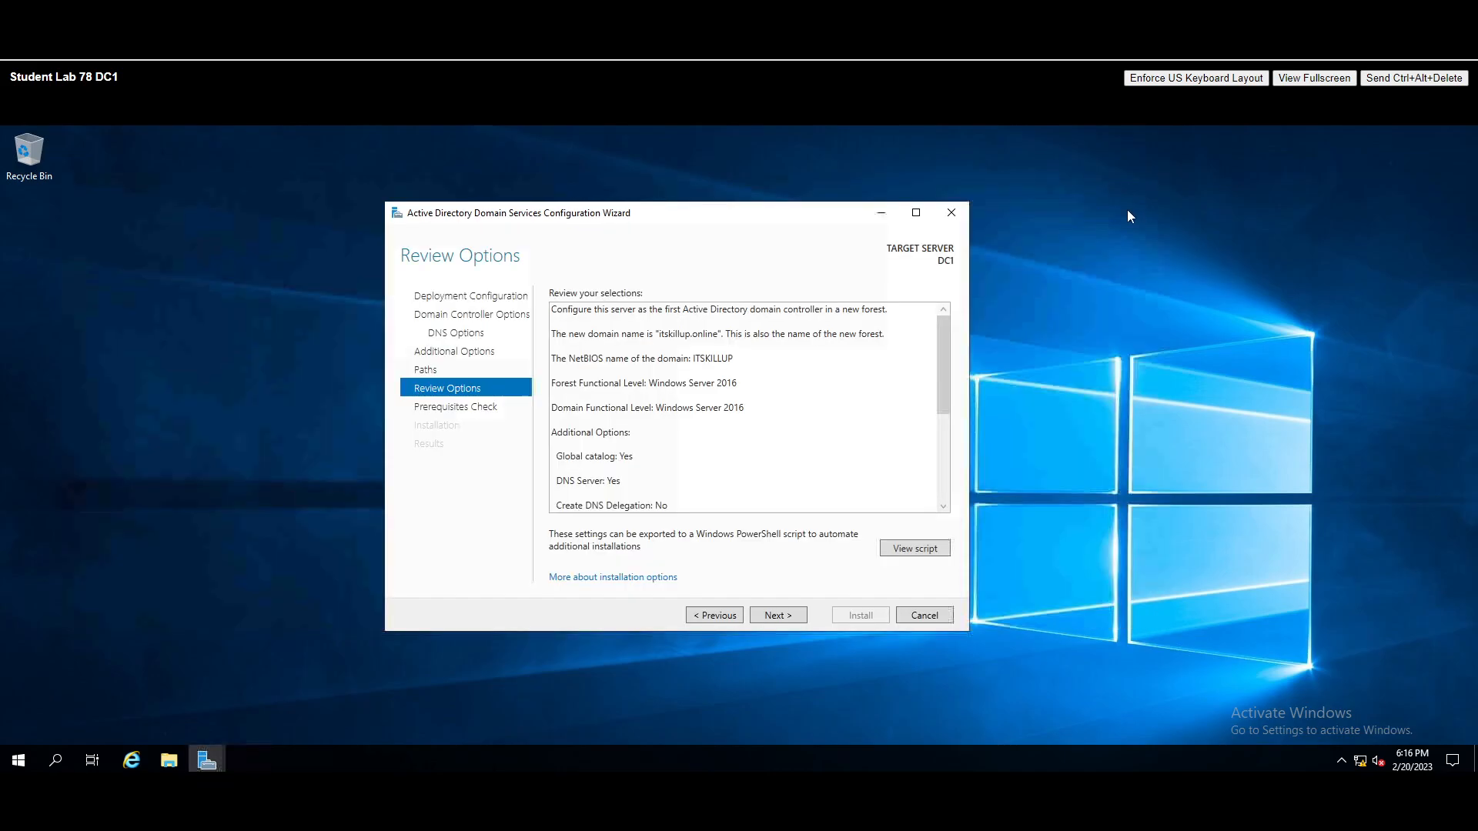
left_click(916, 549)
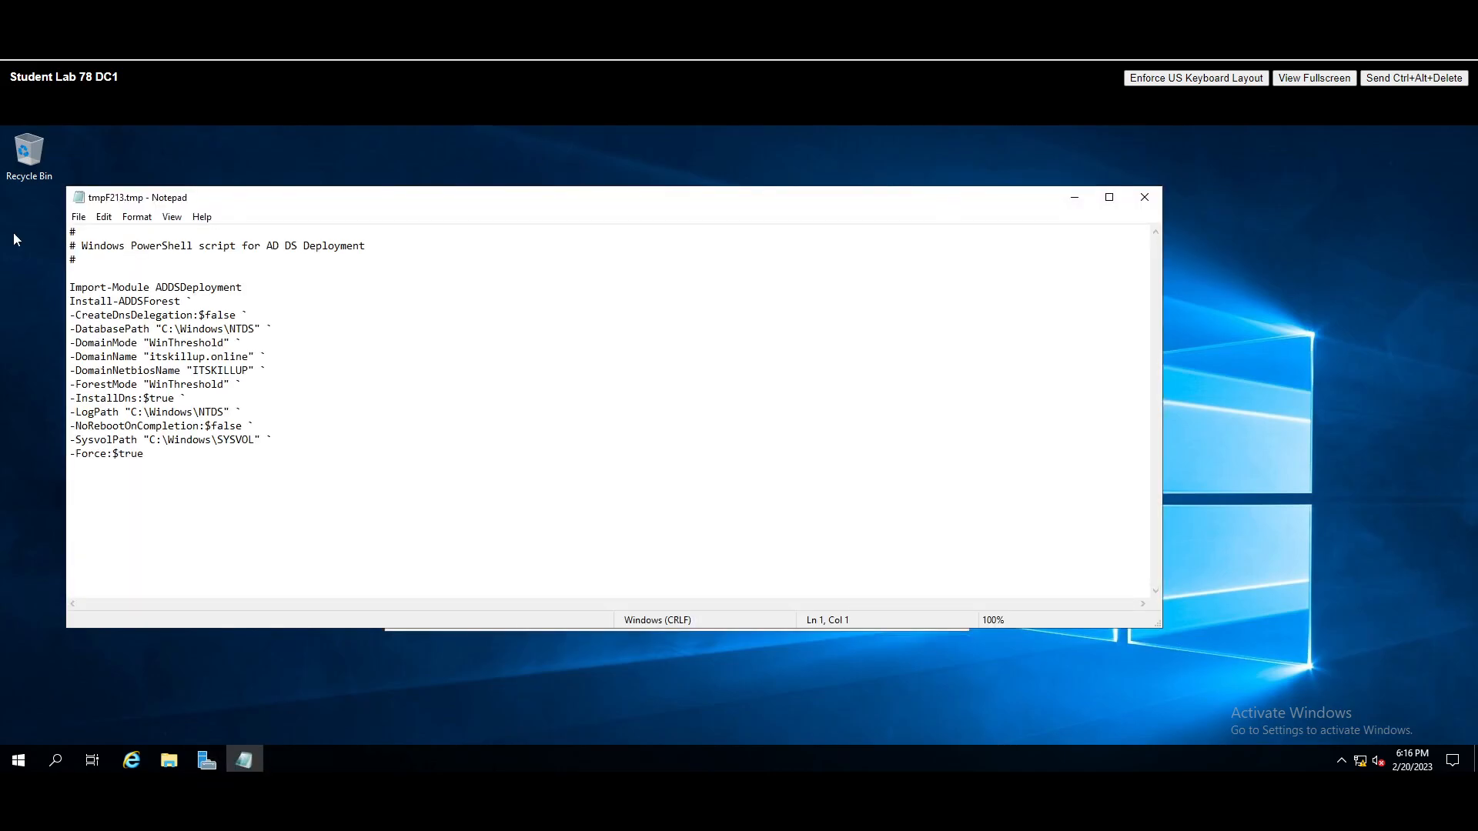
left_click(1145, 197)
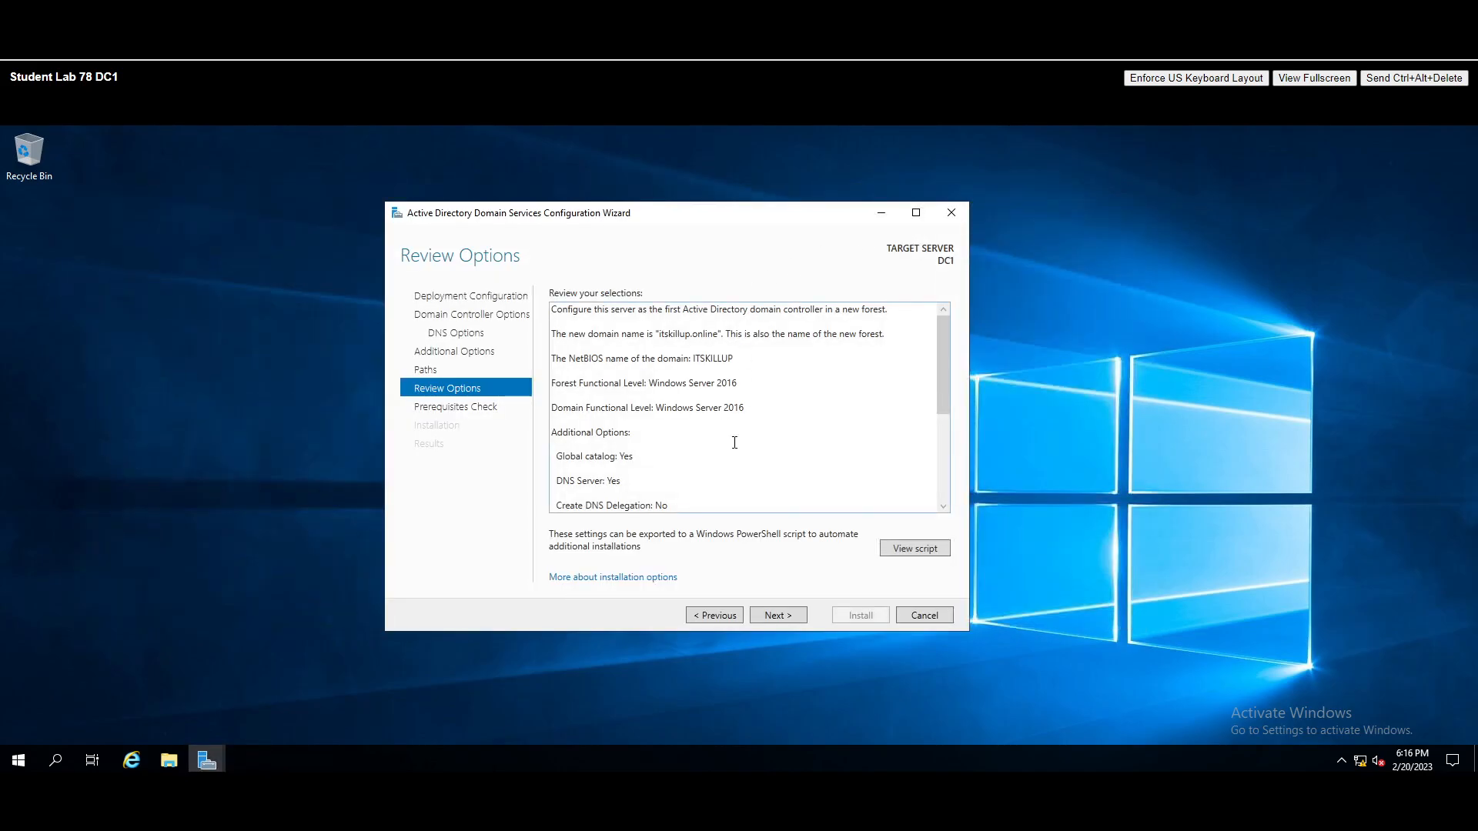
- Move past Review Options and let the prerequisites check finish with all checks passed
left_click_drag(938, 373, 889, 510)
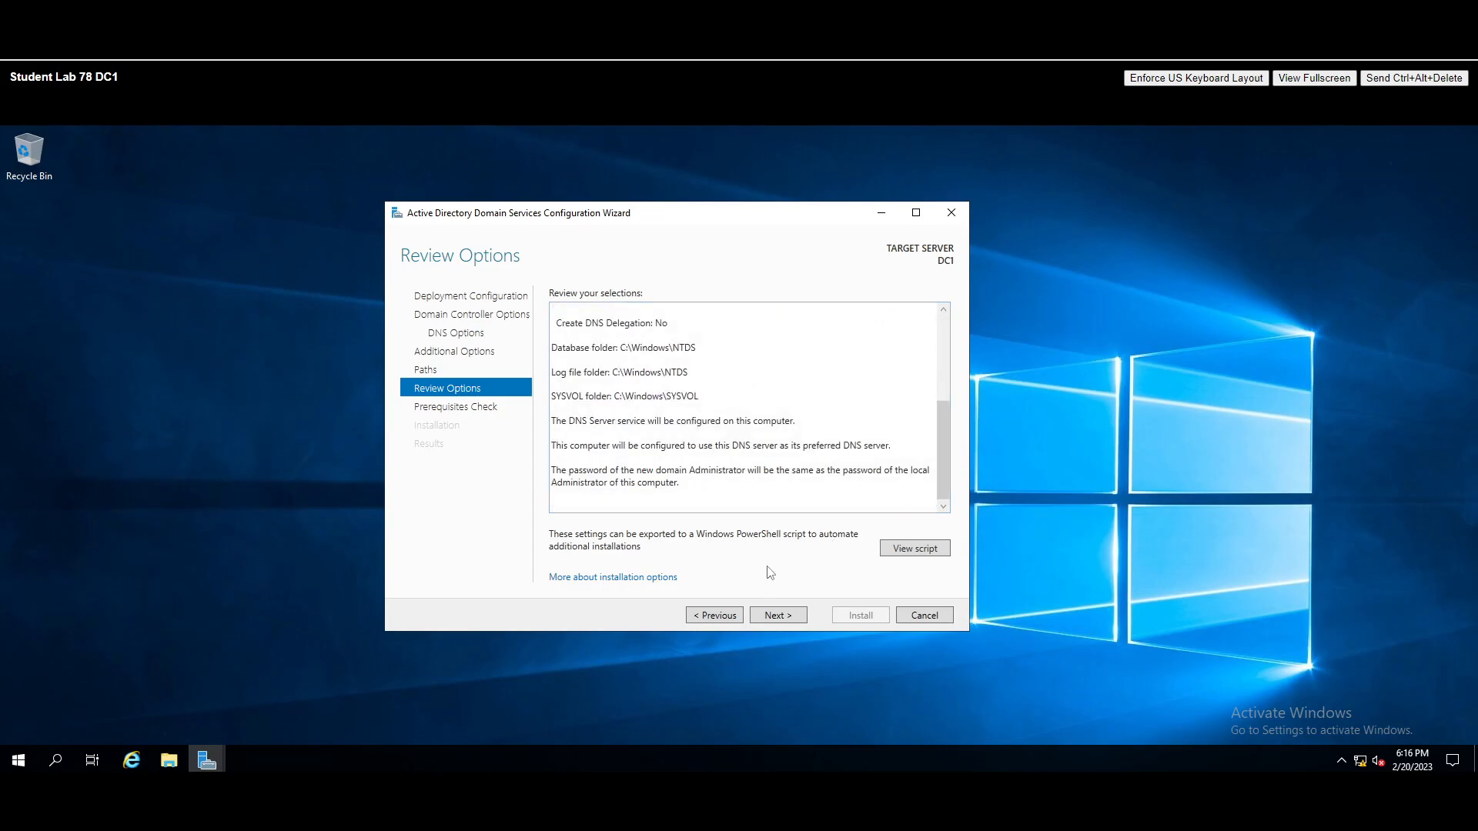
left_click(778, 616)
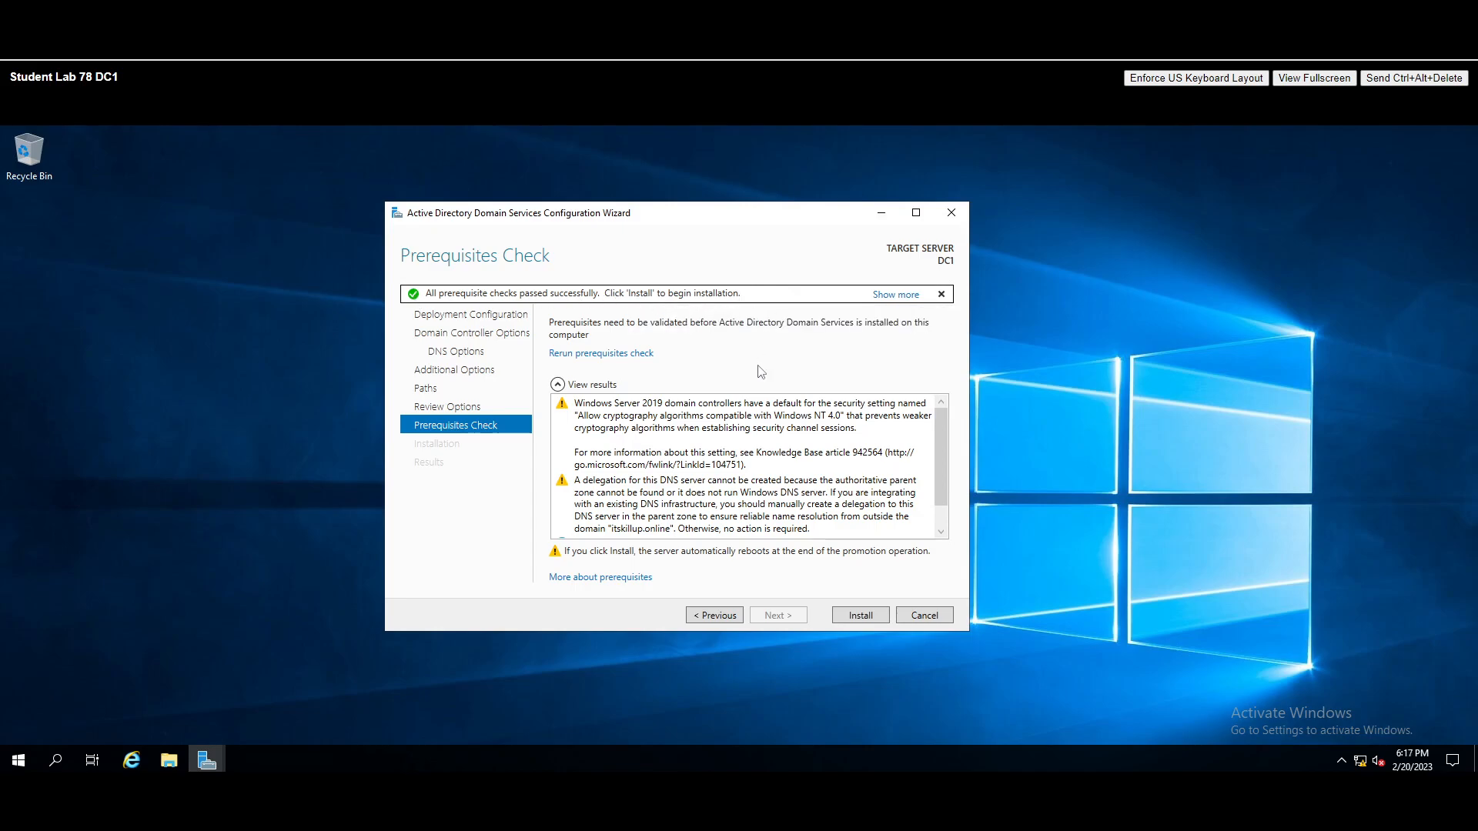
scroll(841, 516, "down", 1)
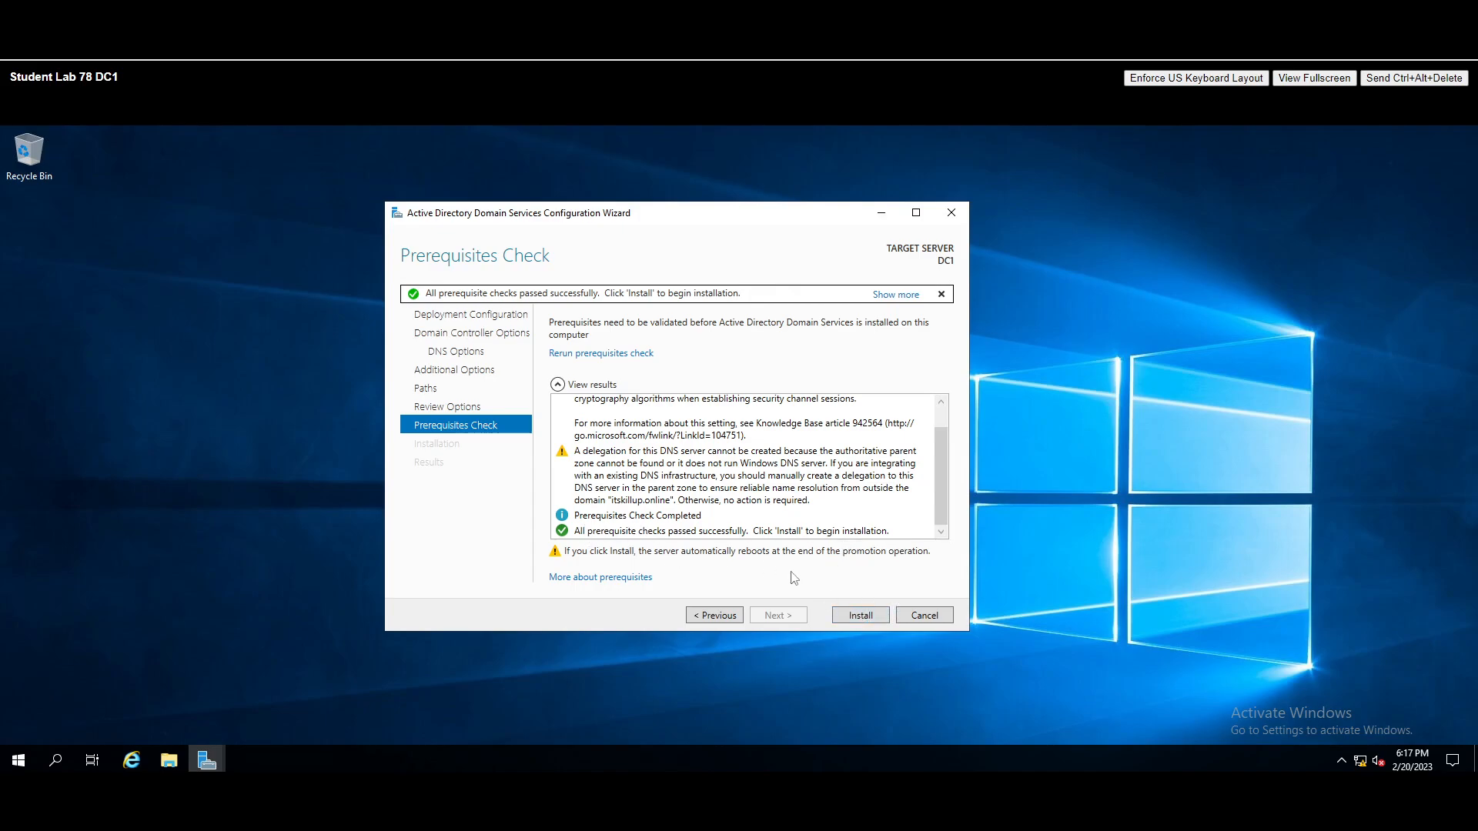
- Start the AD DS installation, glance at network status, and shift the wizard left
left_click(860, 616)
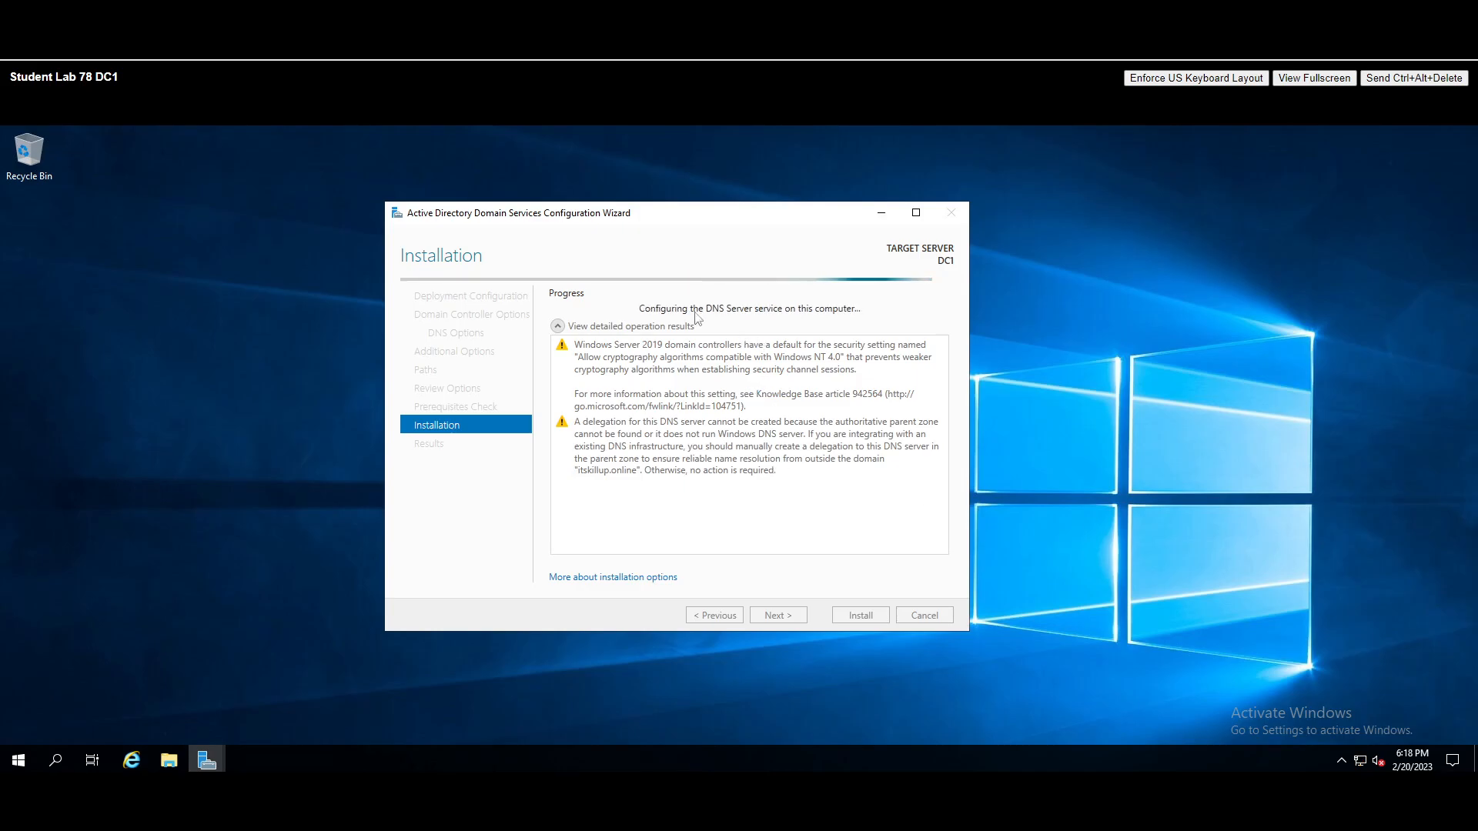
left_click(1361, 760)
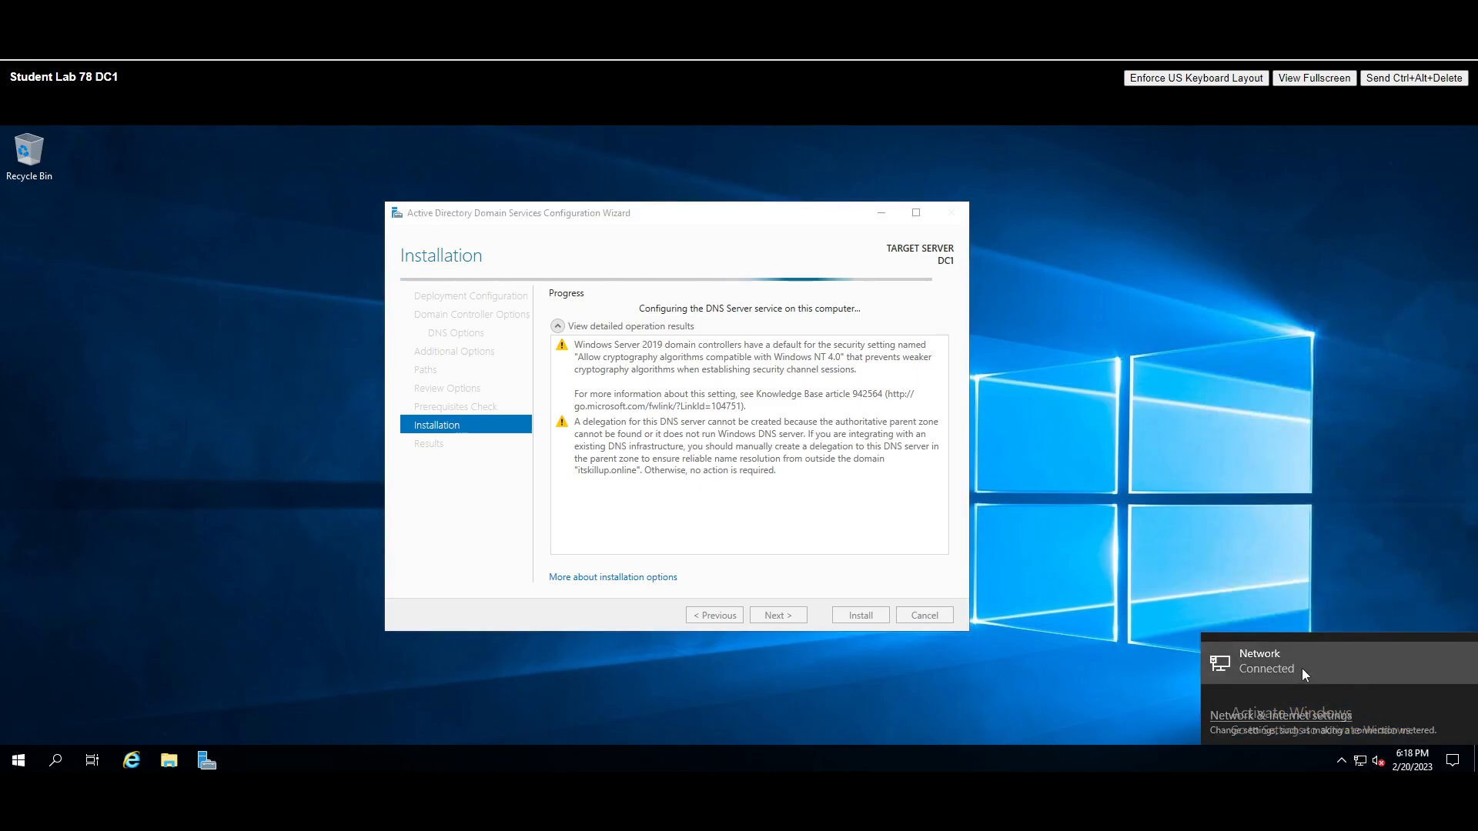
left_click(1215, 499)
left_click_drag(508, 217, 494, 213)
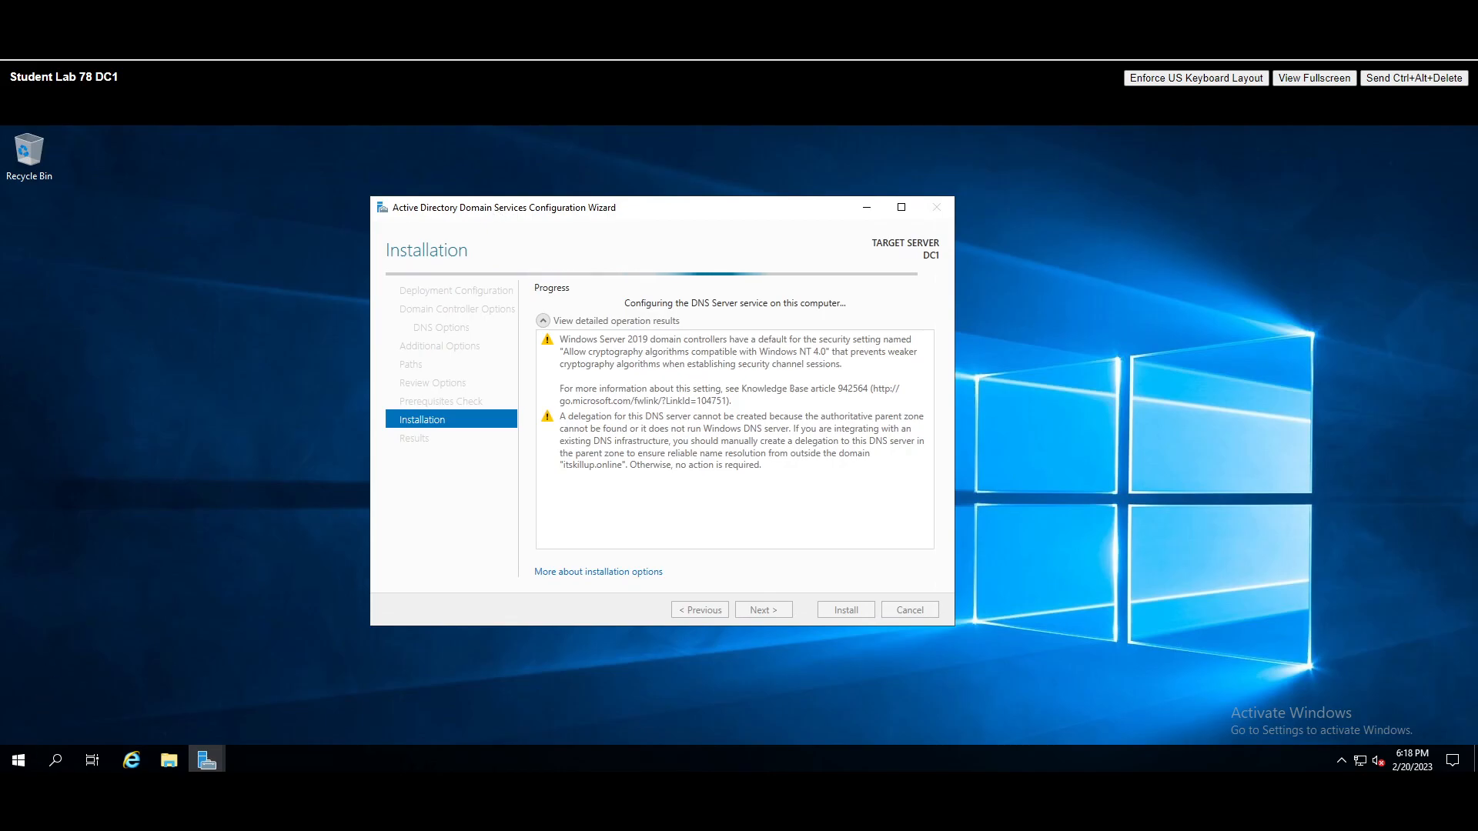
- Run ipconfig /all in Command Prompt and select the DNS server address 192.168.78.10
left_click(55, 761)
type("cmd")
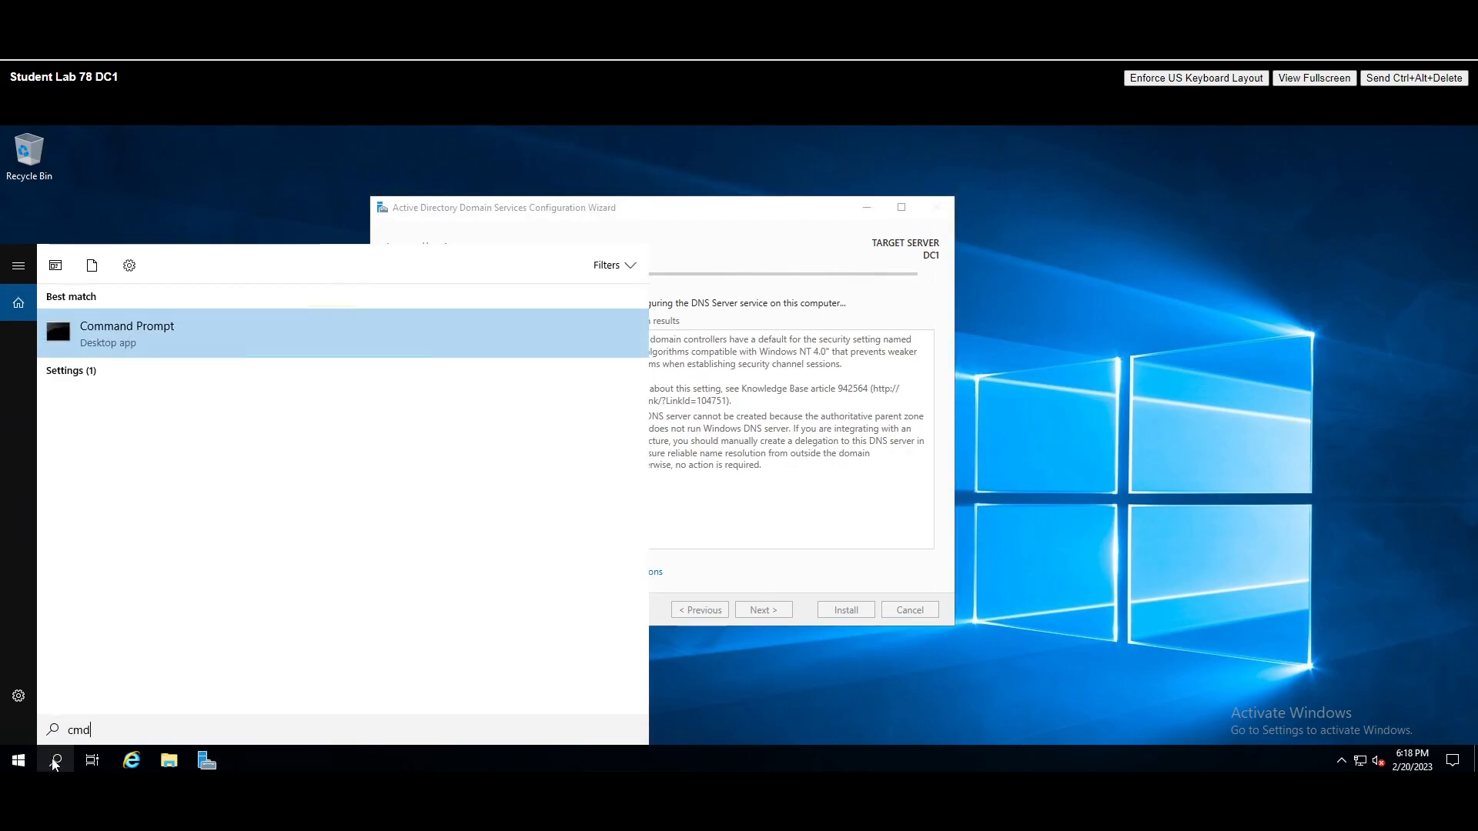
key("Return")
type("ipconfig /all")
key("Return")
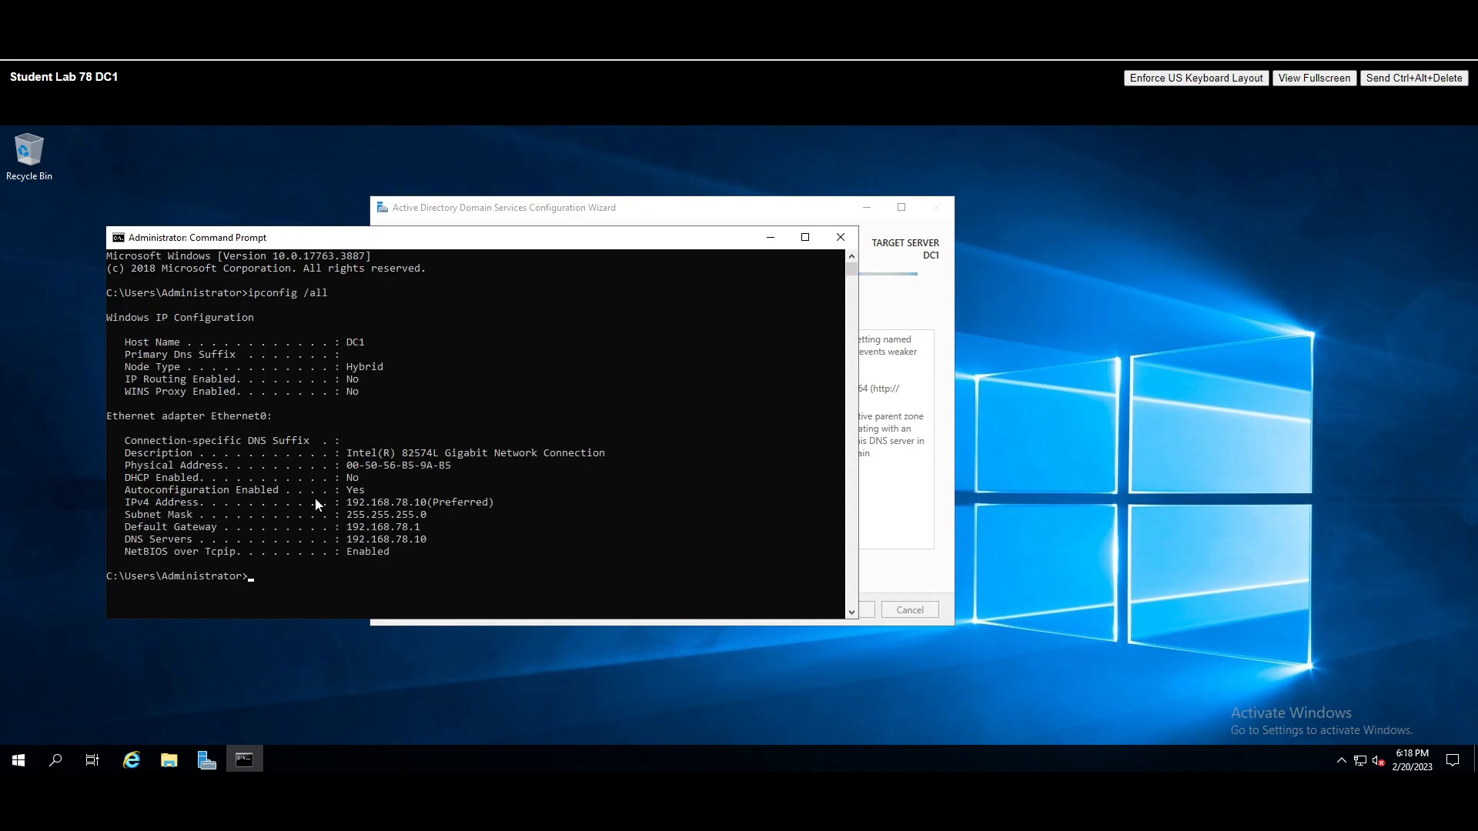
left_click_drag(348, 542, 426, 545)
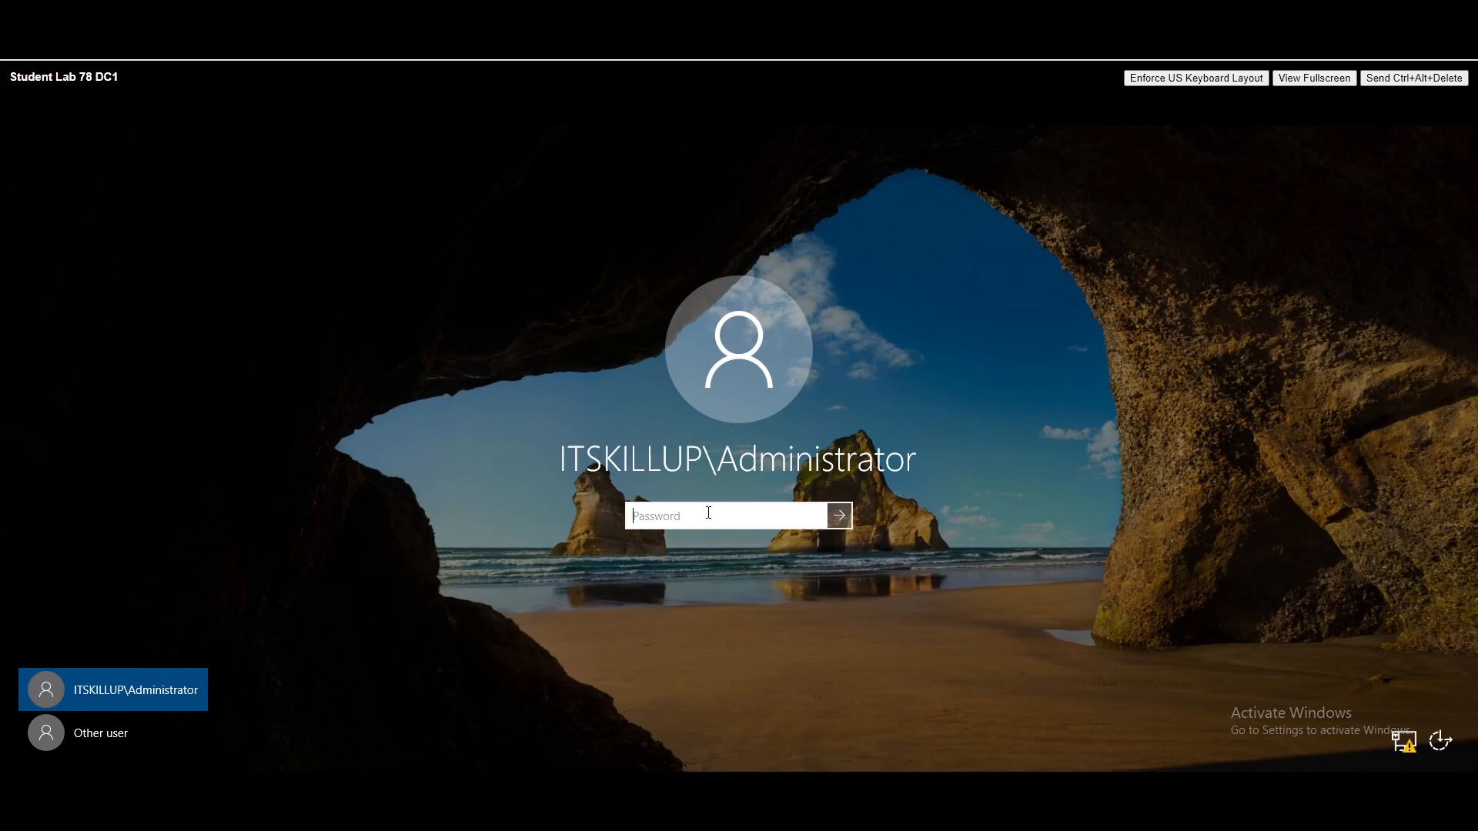
- Sign in as ITSKILLUP\Administrator by entering the administrator password
type("•••")
key("Return")
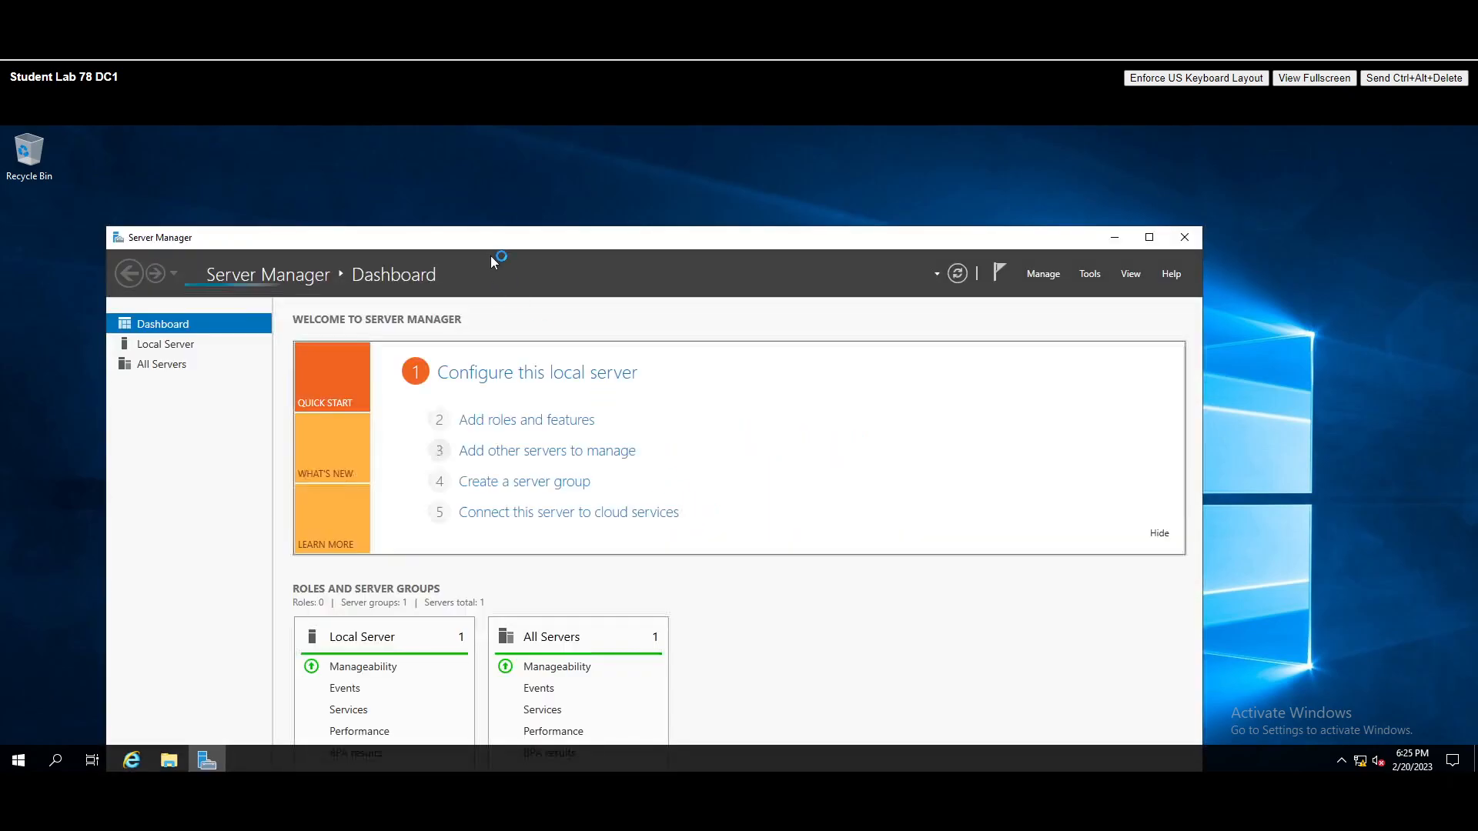
- Maximize the Server Manager window and look through its Manage options
left_click_drag(472, 238, 486, 184)
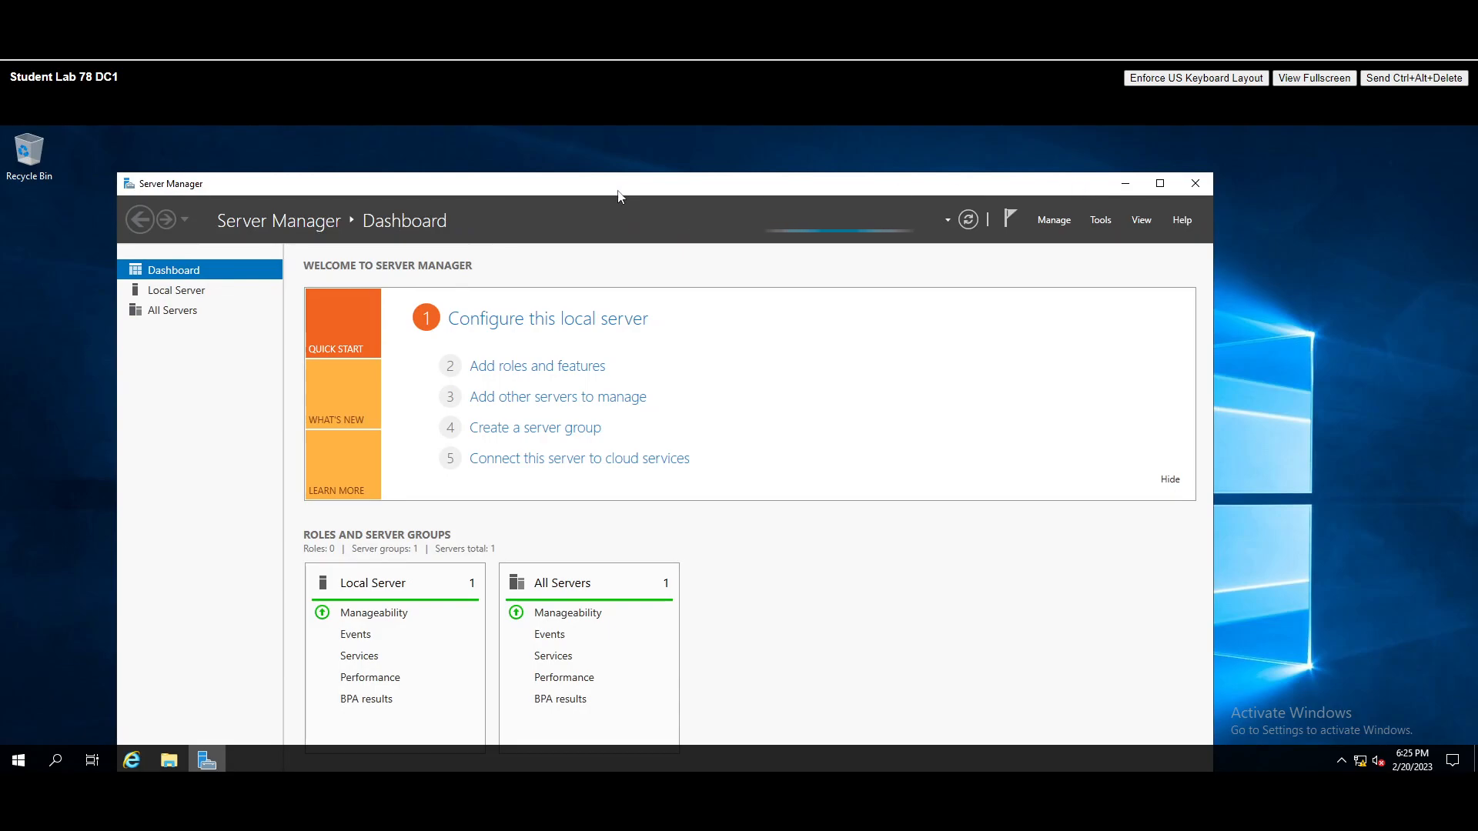
left_click(1160, 185)
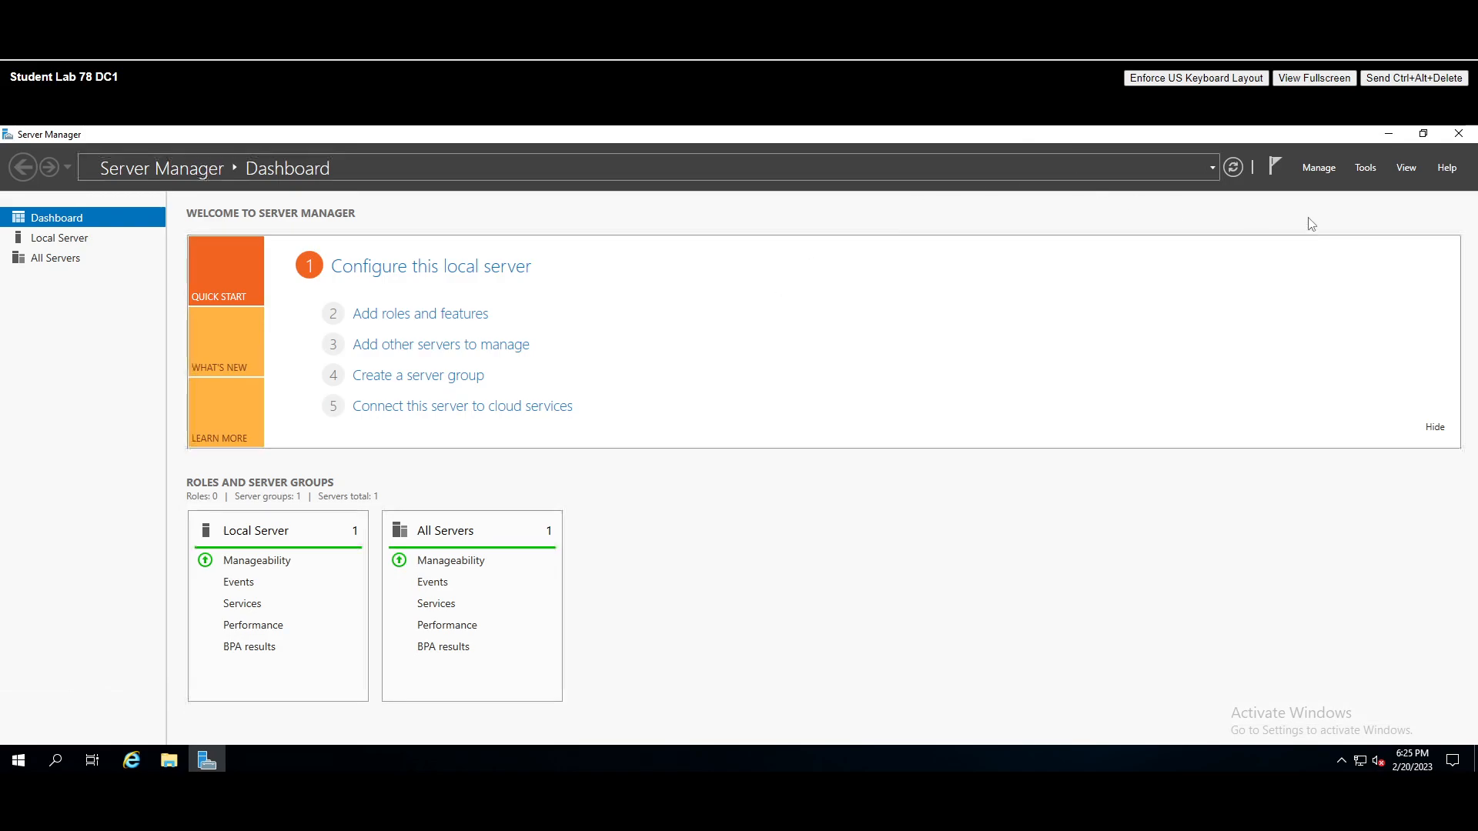
left_click(1317, 171)
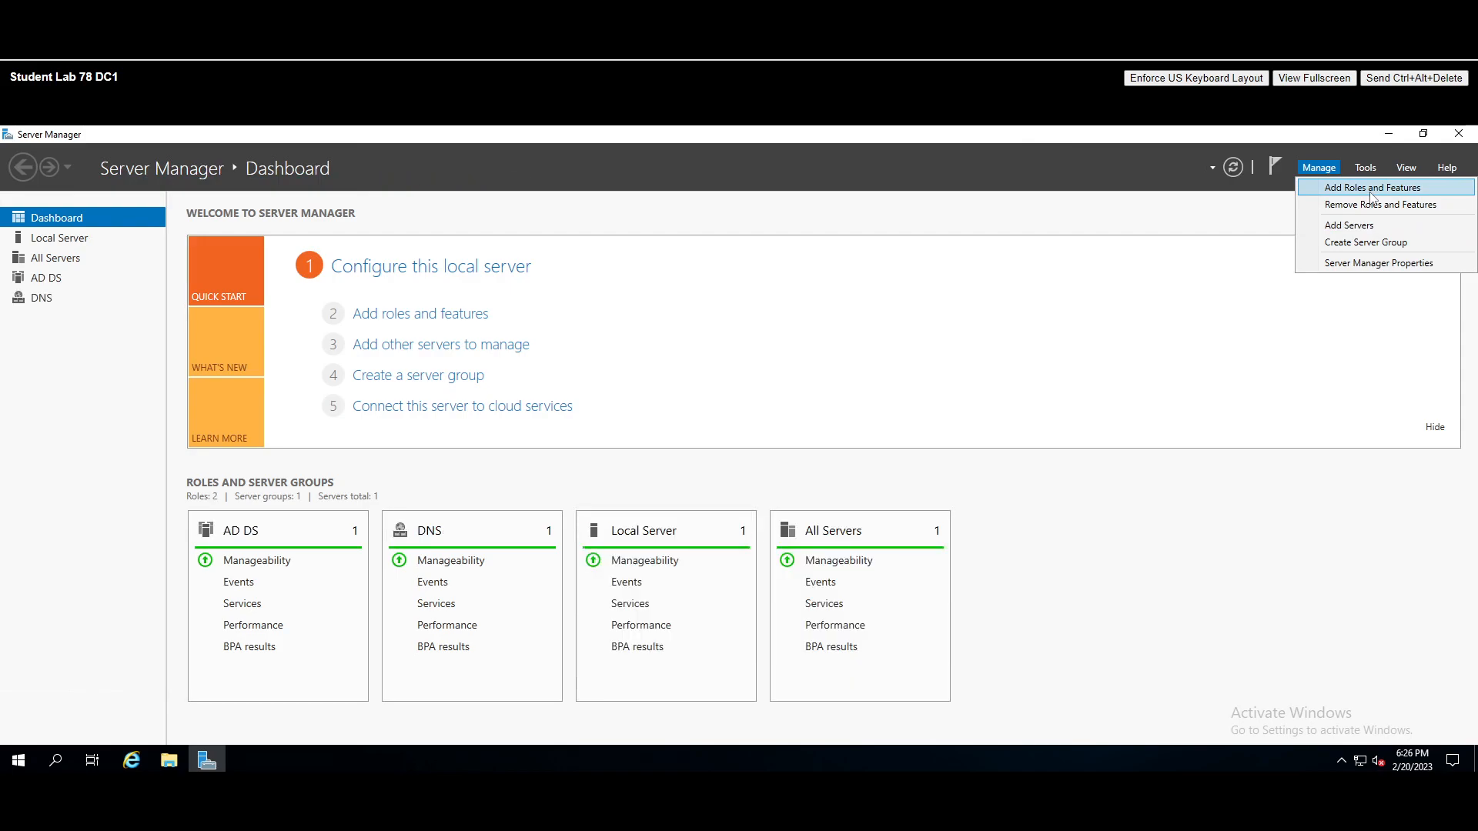
left_click(1282, 573)
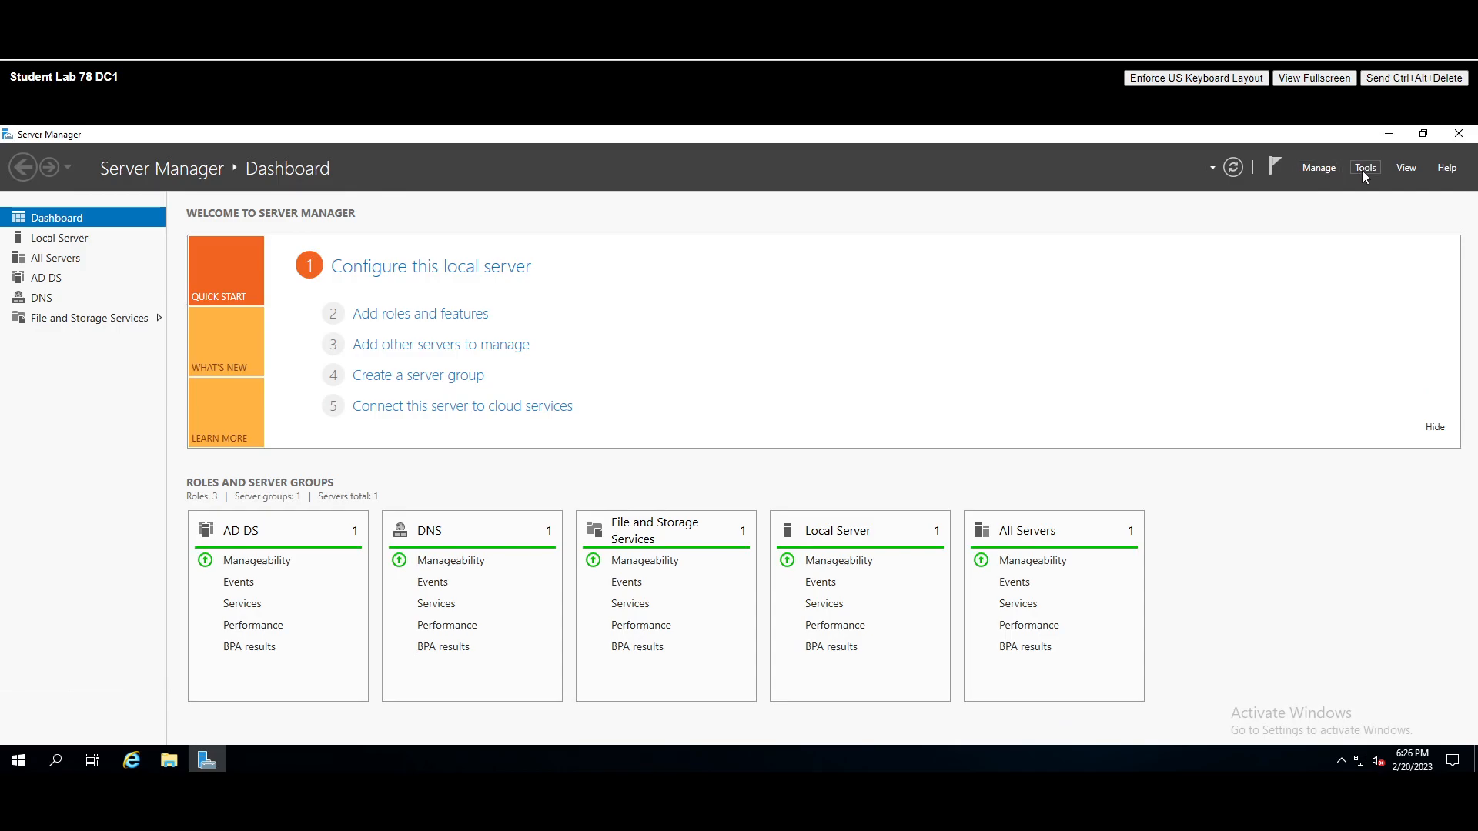
- Launch Active Directory Users and Computers from Tools, then minimize Server Manager
left_click(1365, 169)
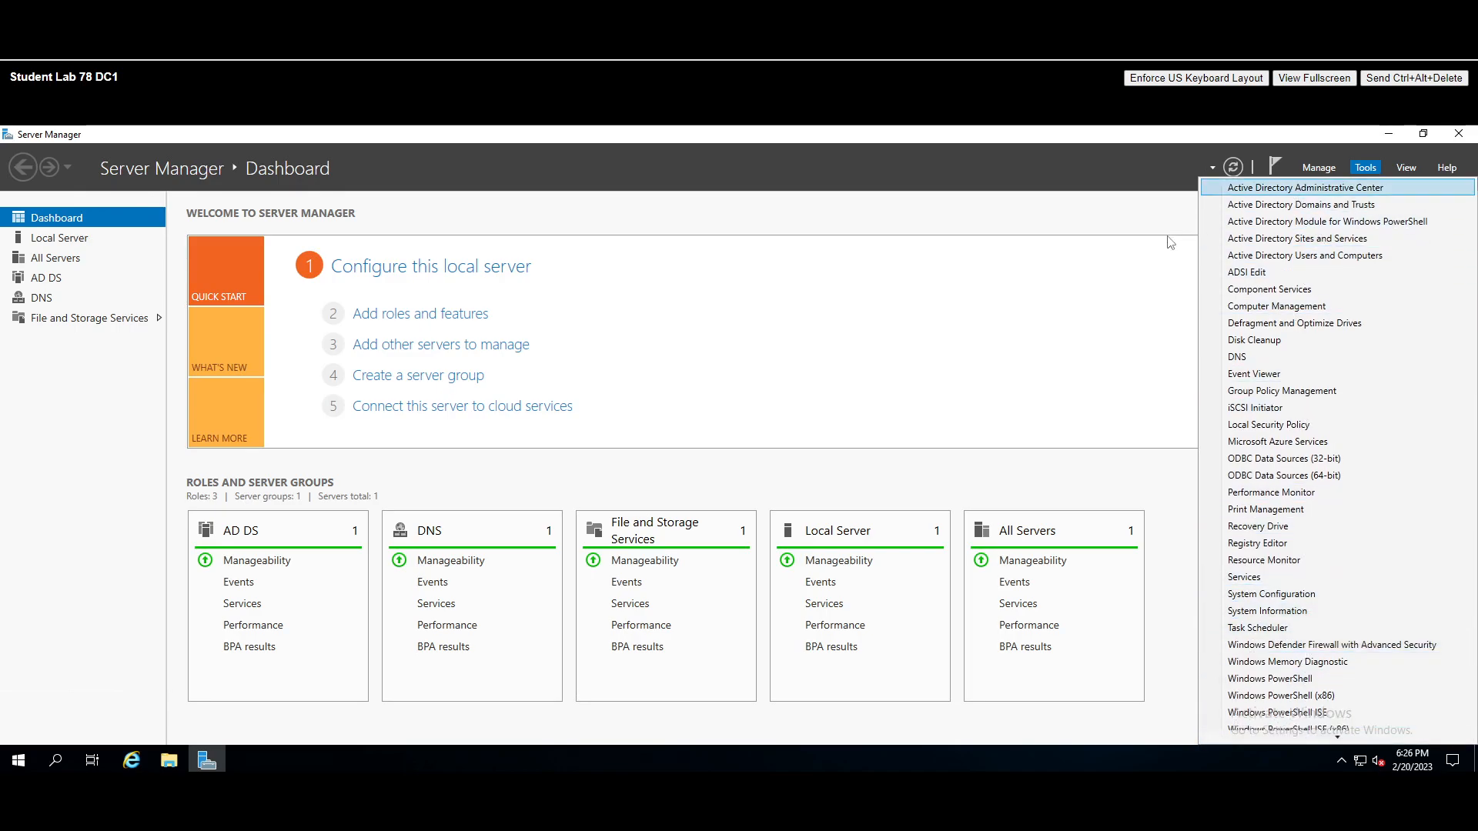
left_click(1125, 318)
left_click(1366, 168)
left_click(1301, 257)
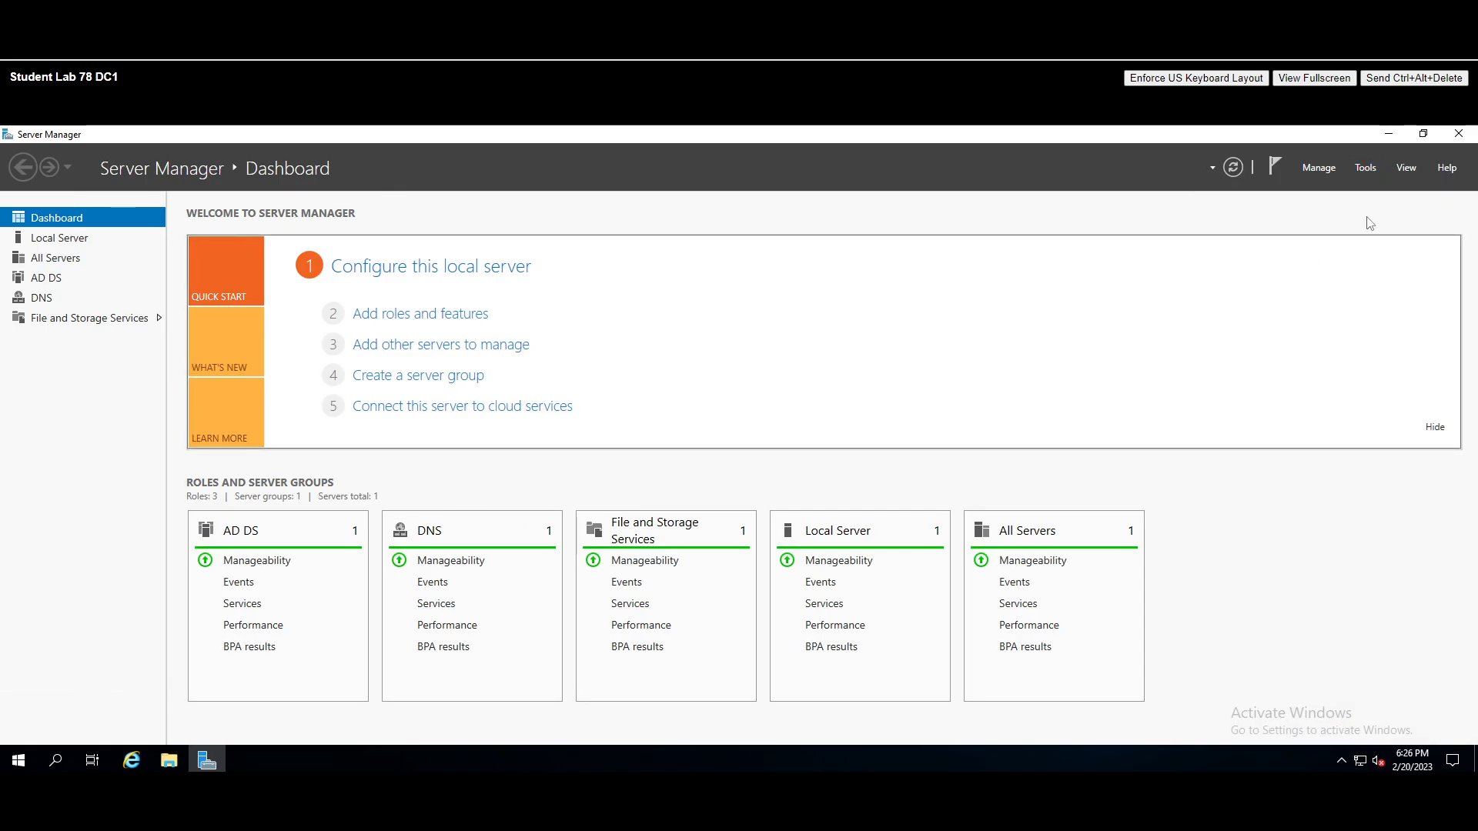
left_click(1390, 136)
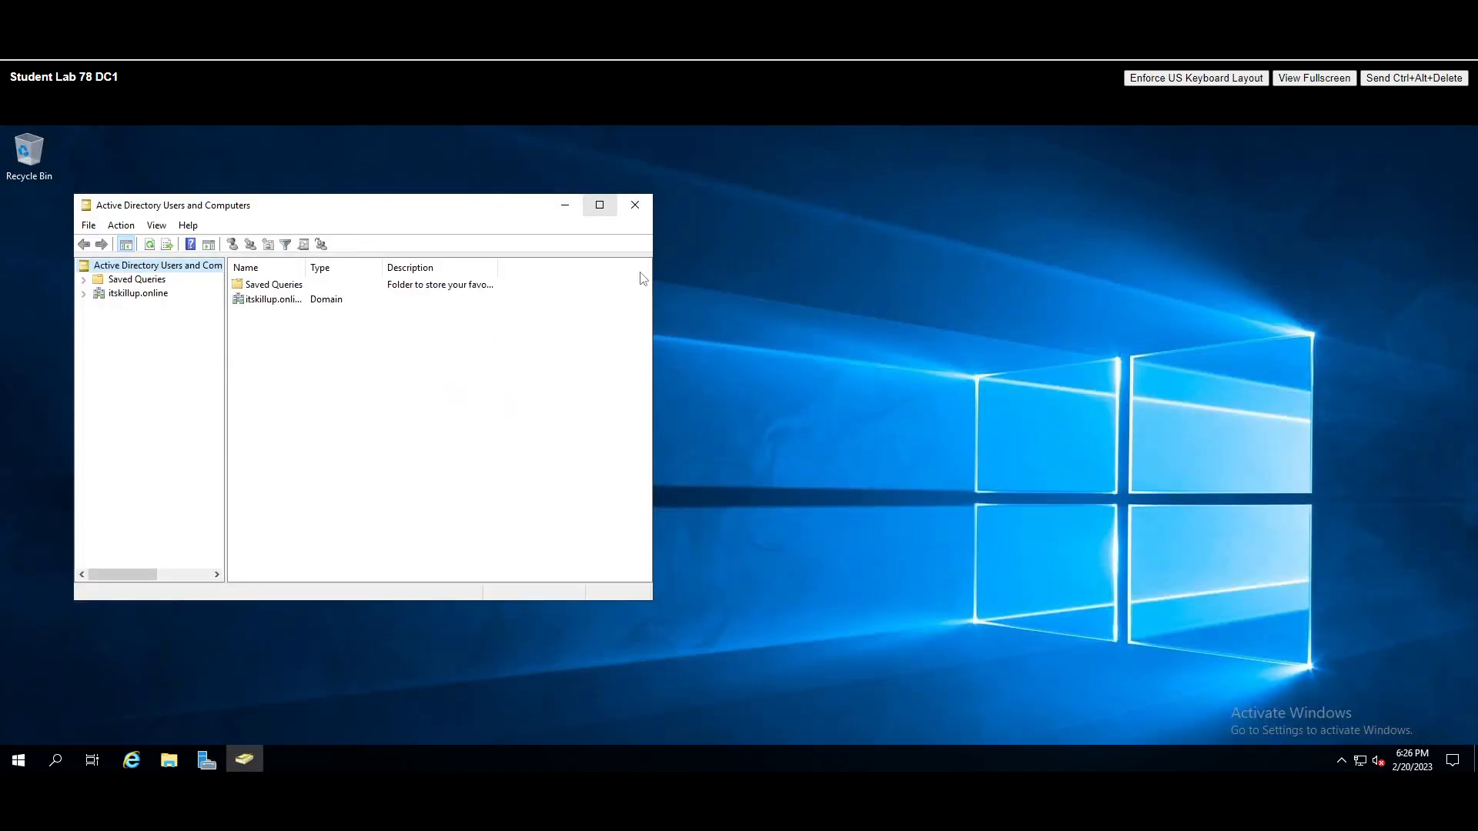
- Maximize ADUC, expand itskillup.online, and browse Builtin, Computers, Domain Controllers and Users
left_click(600, 205)
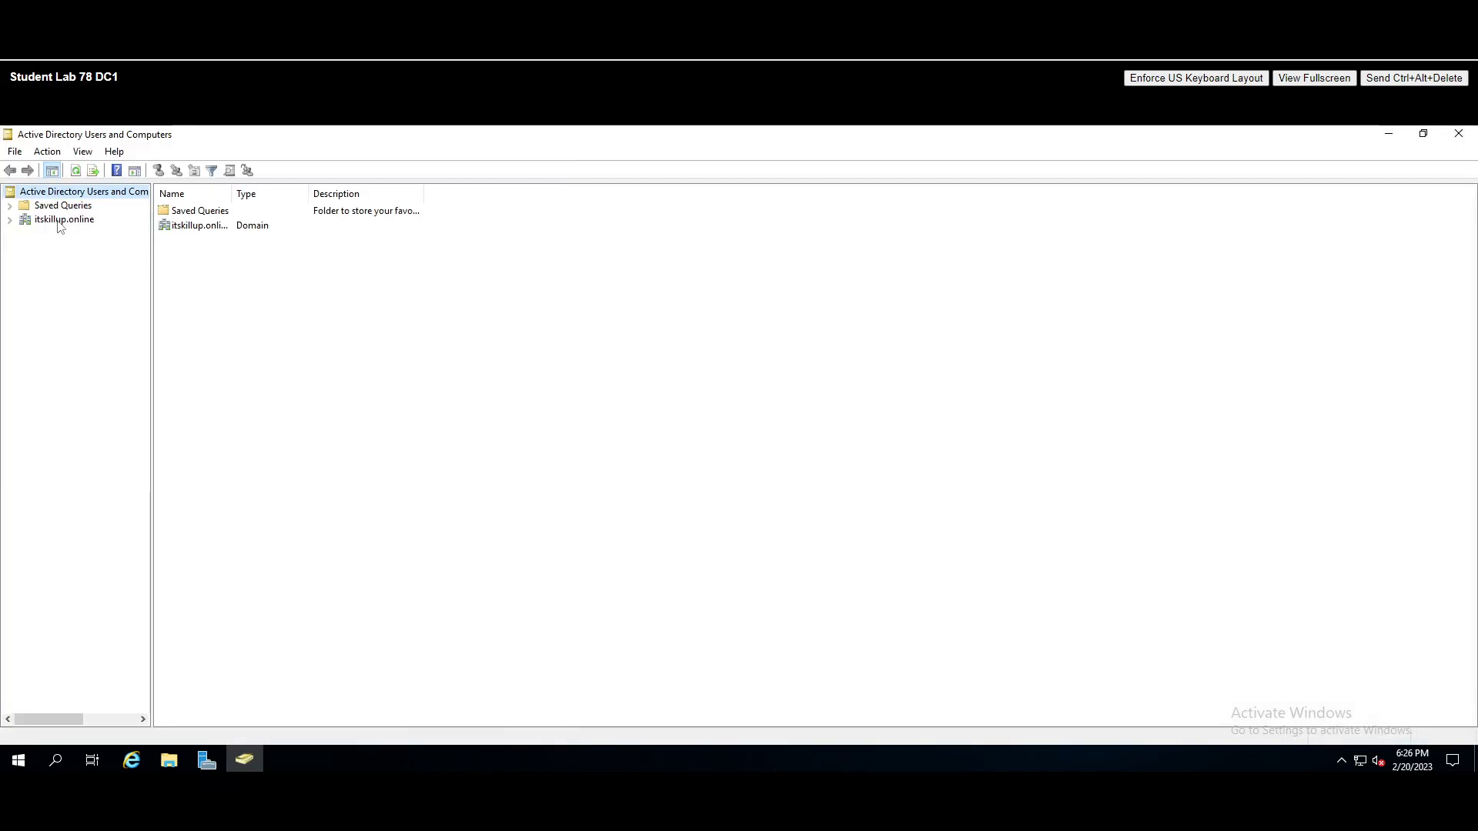
left_click(60, 221)
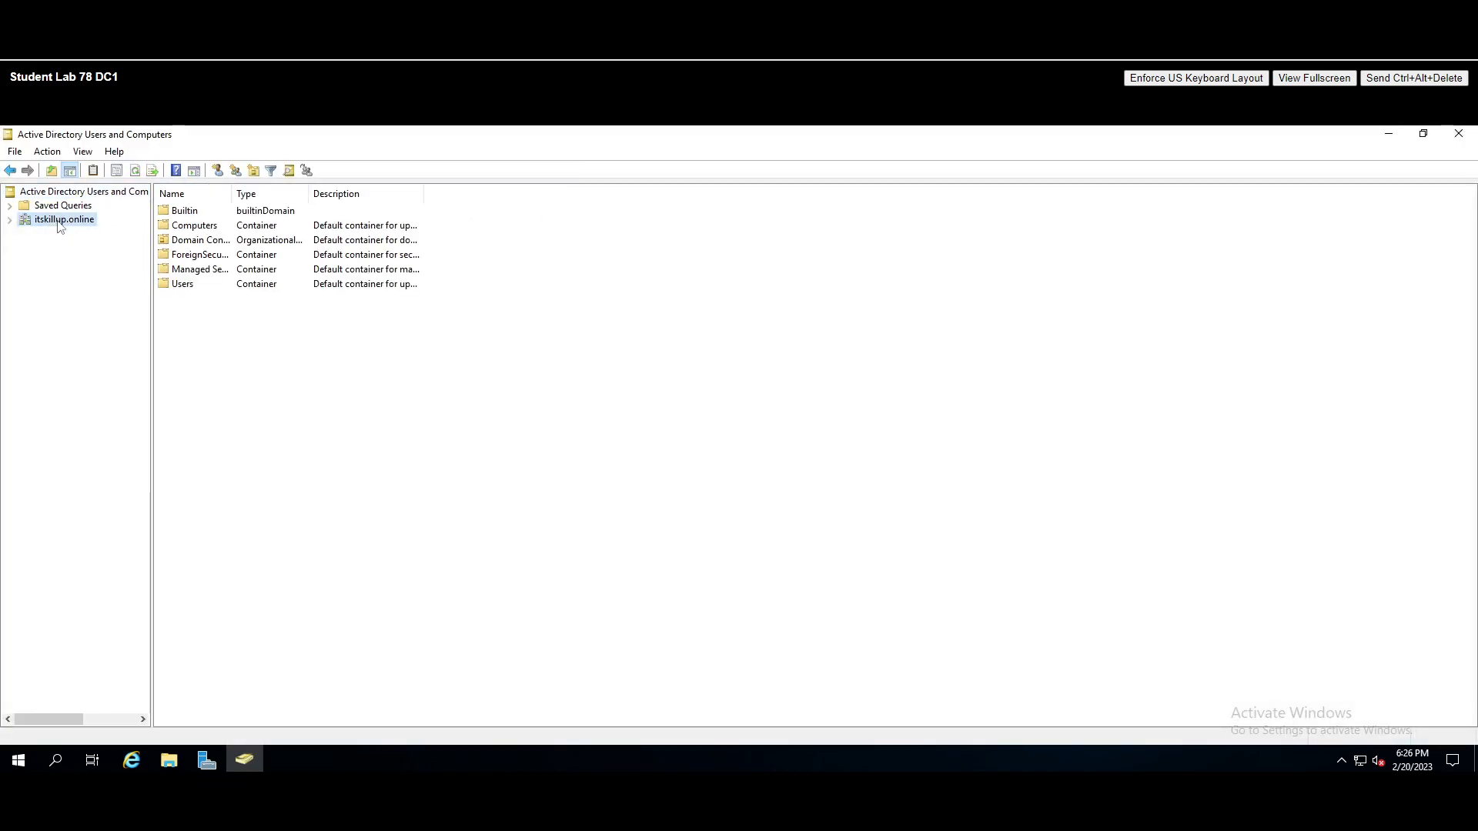
left_click(10, 221)
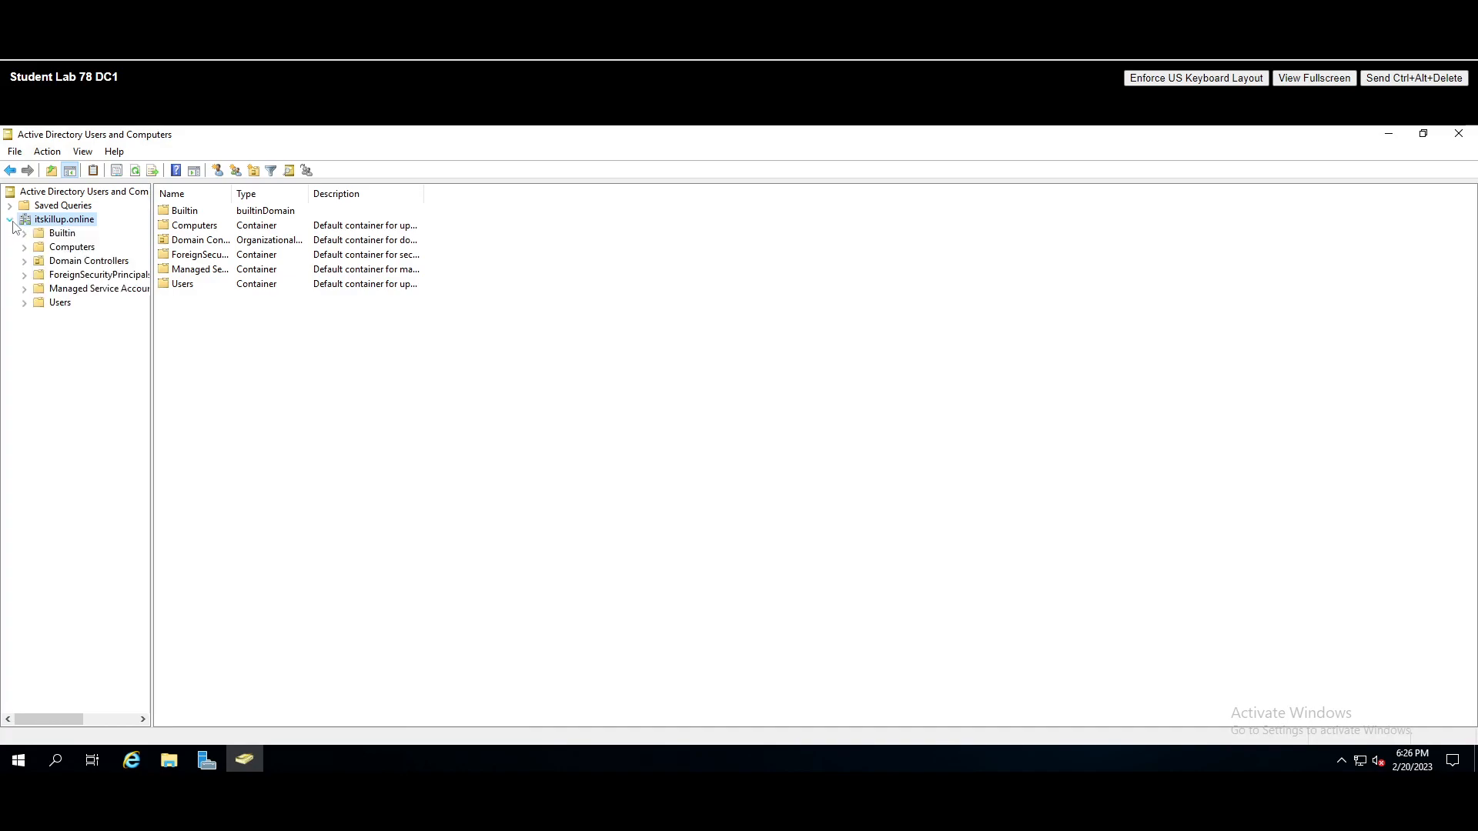
left_click(62, 233)
left_click(72, 247)
left_click(84, 261)
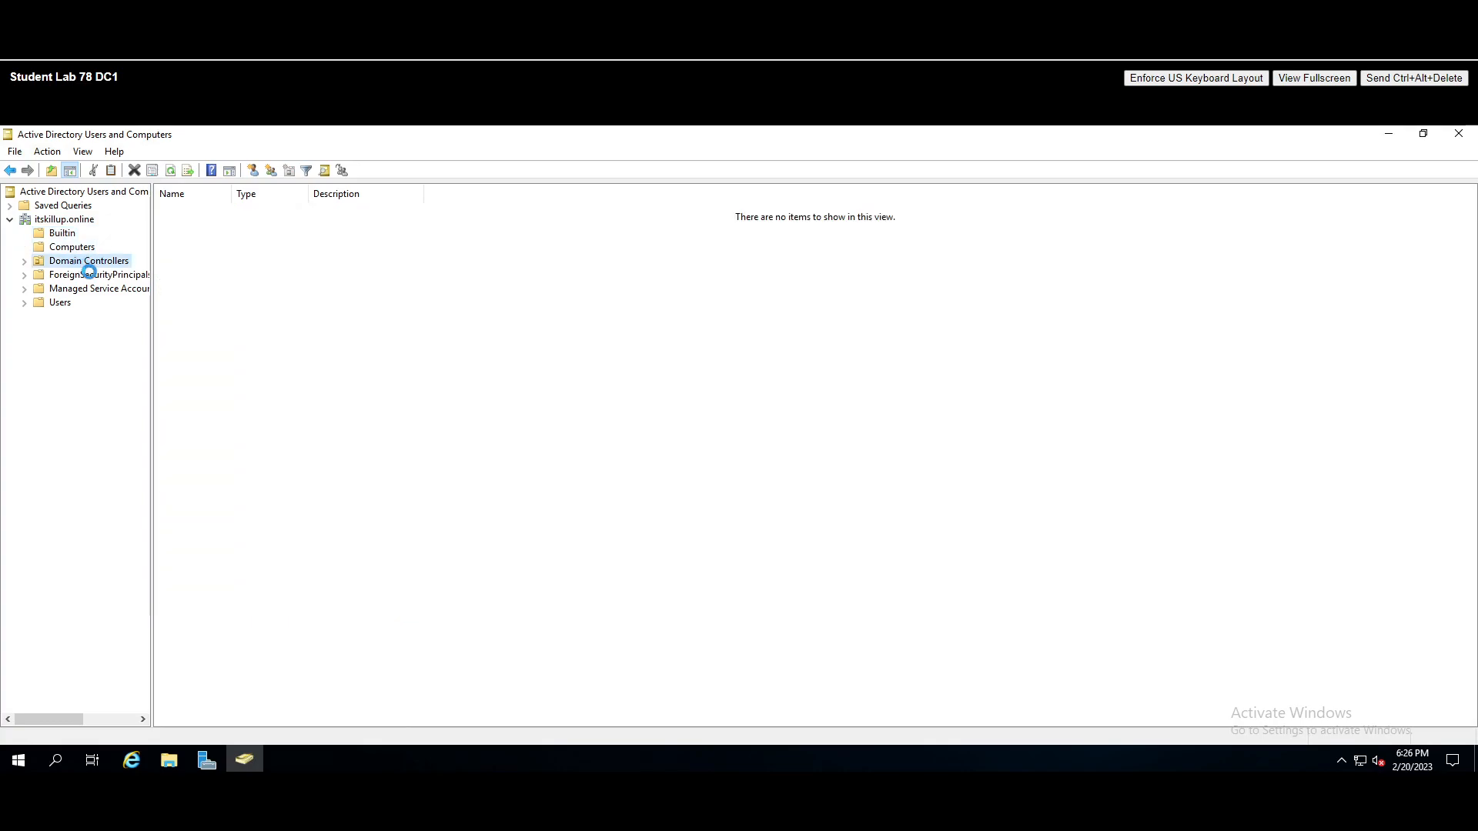
left_click(54, 303)
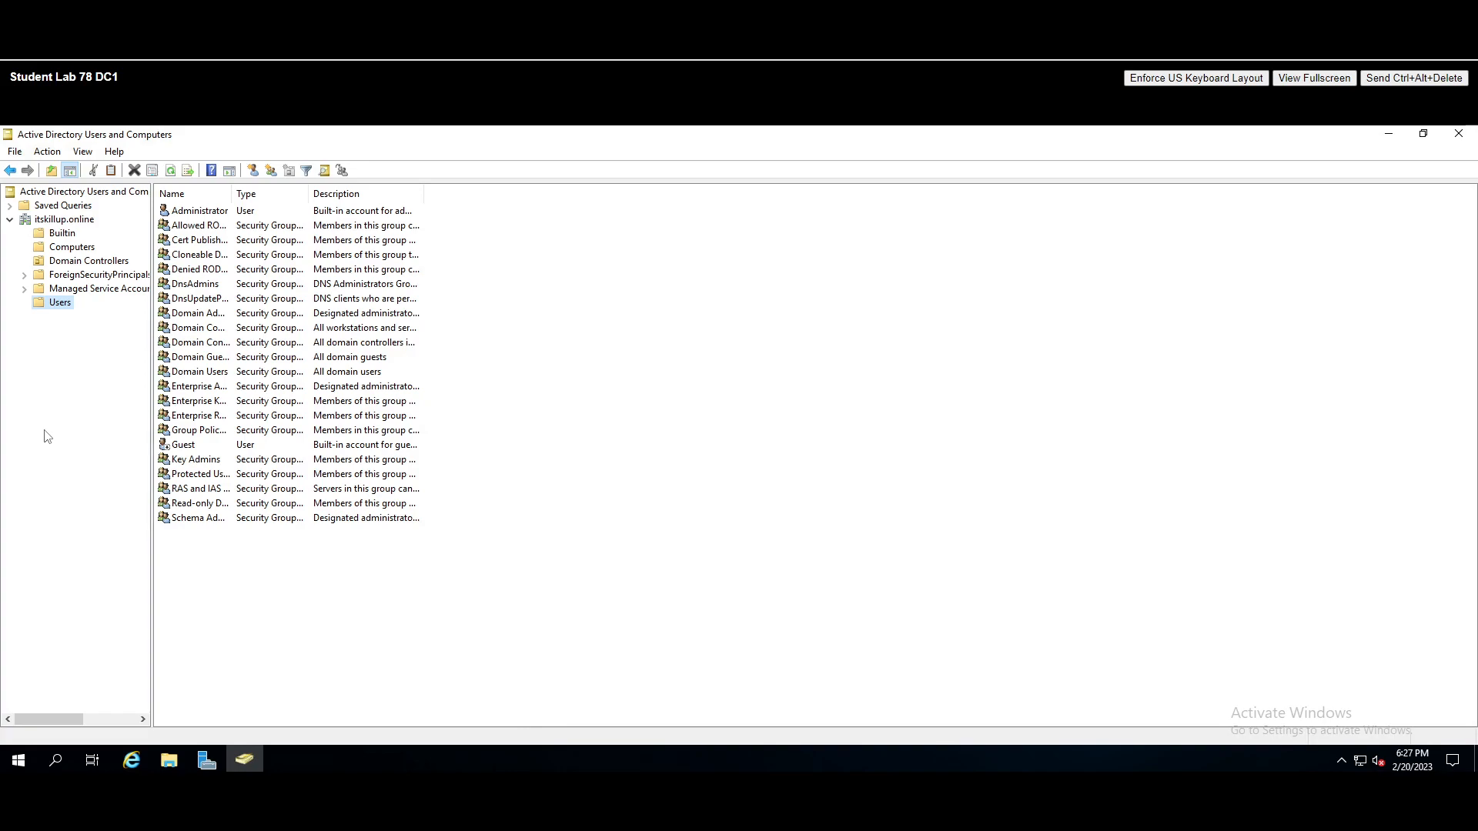
- Create an ITsupport OU under itskillup.online with accidental-deletion protection turned off
right_click(72, 220)
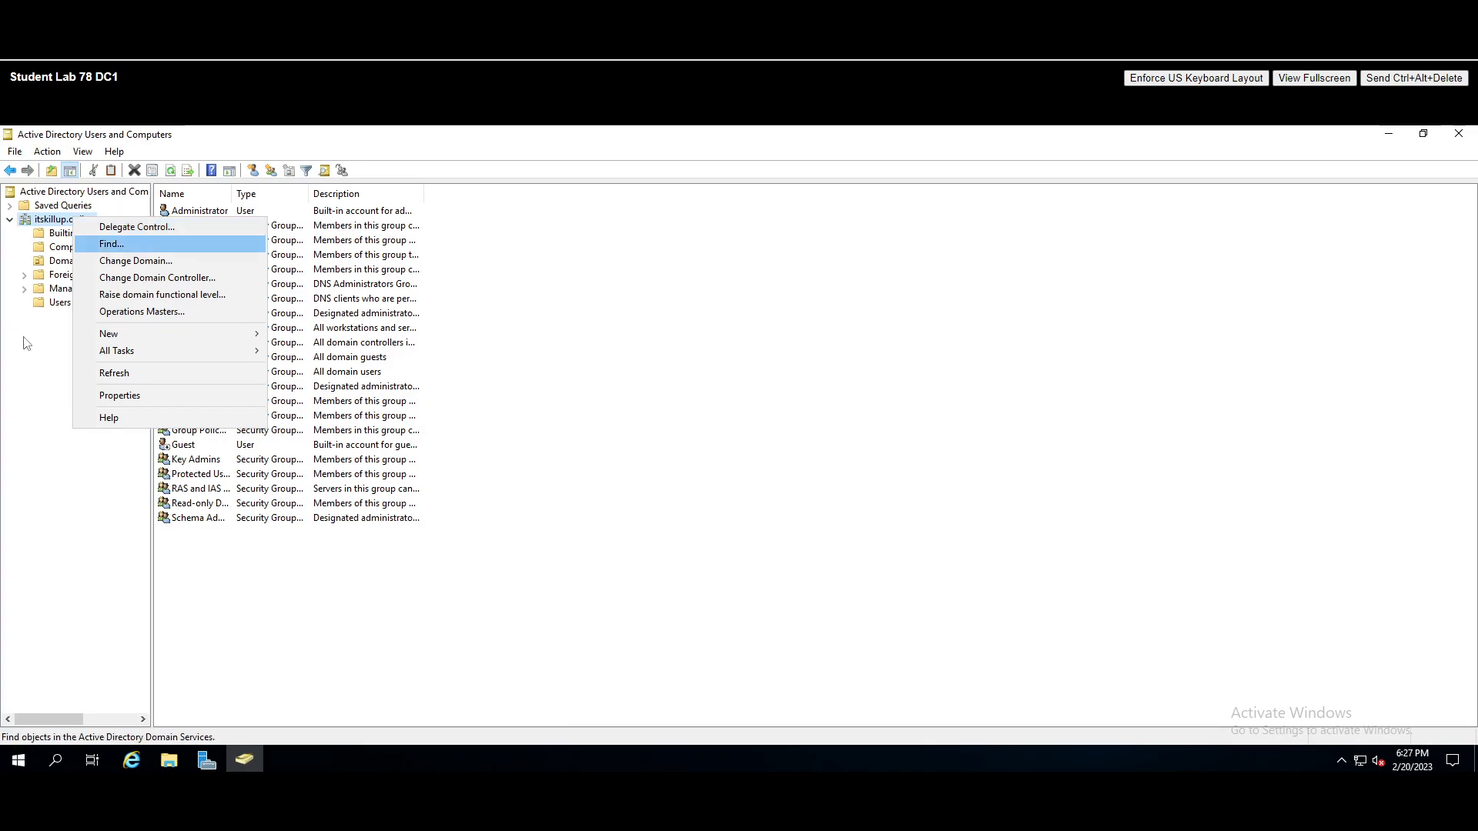
left_click(34, 394)
right_click(81, 222)
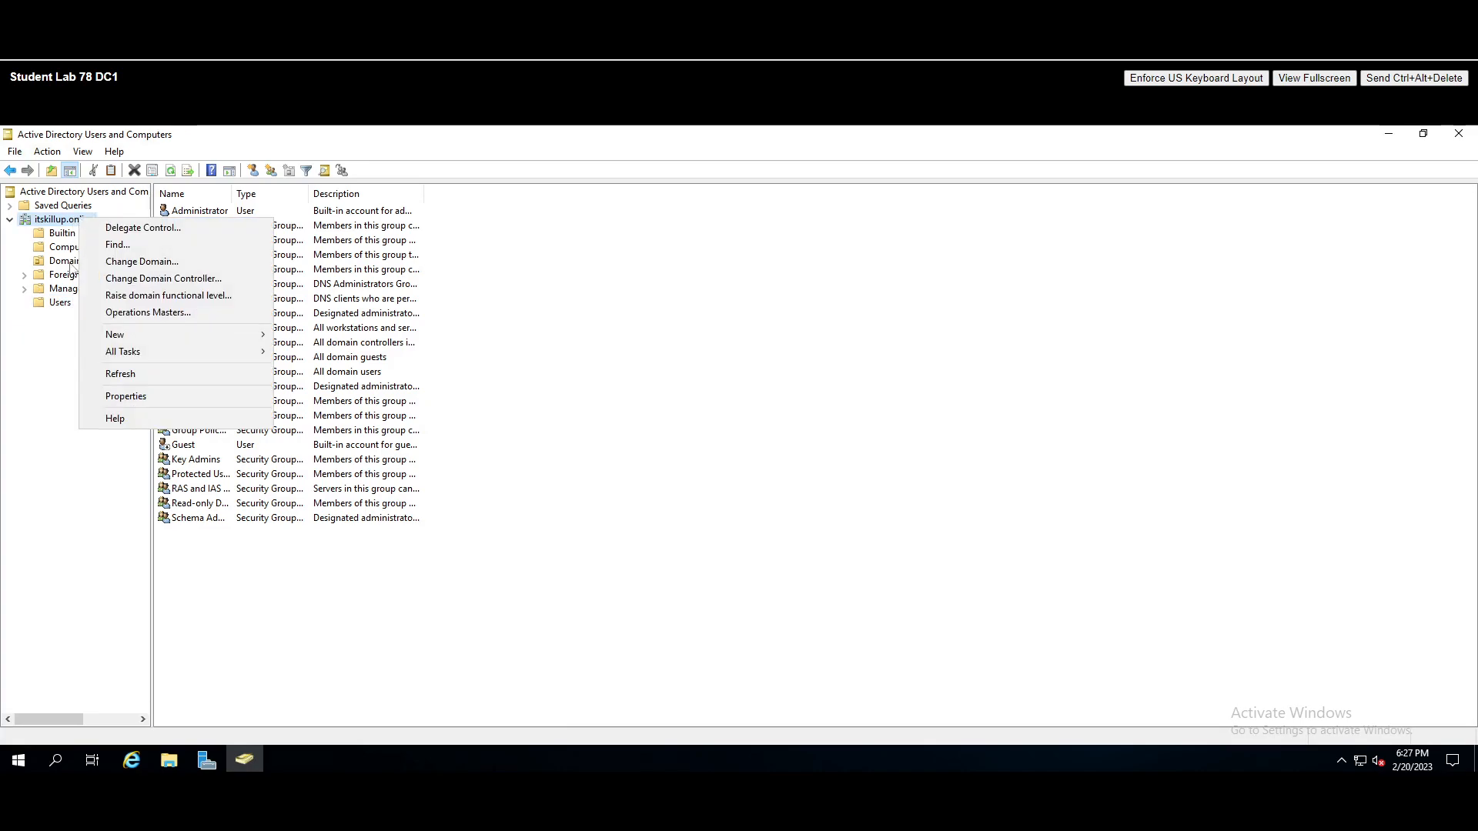
mouse_move(133, 334)
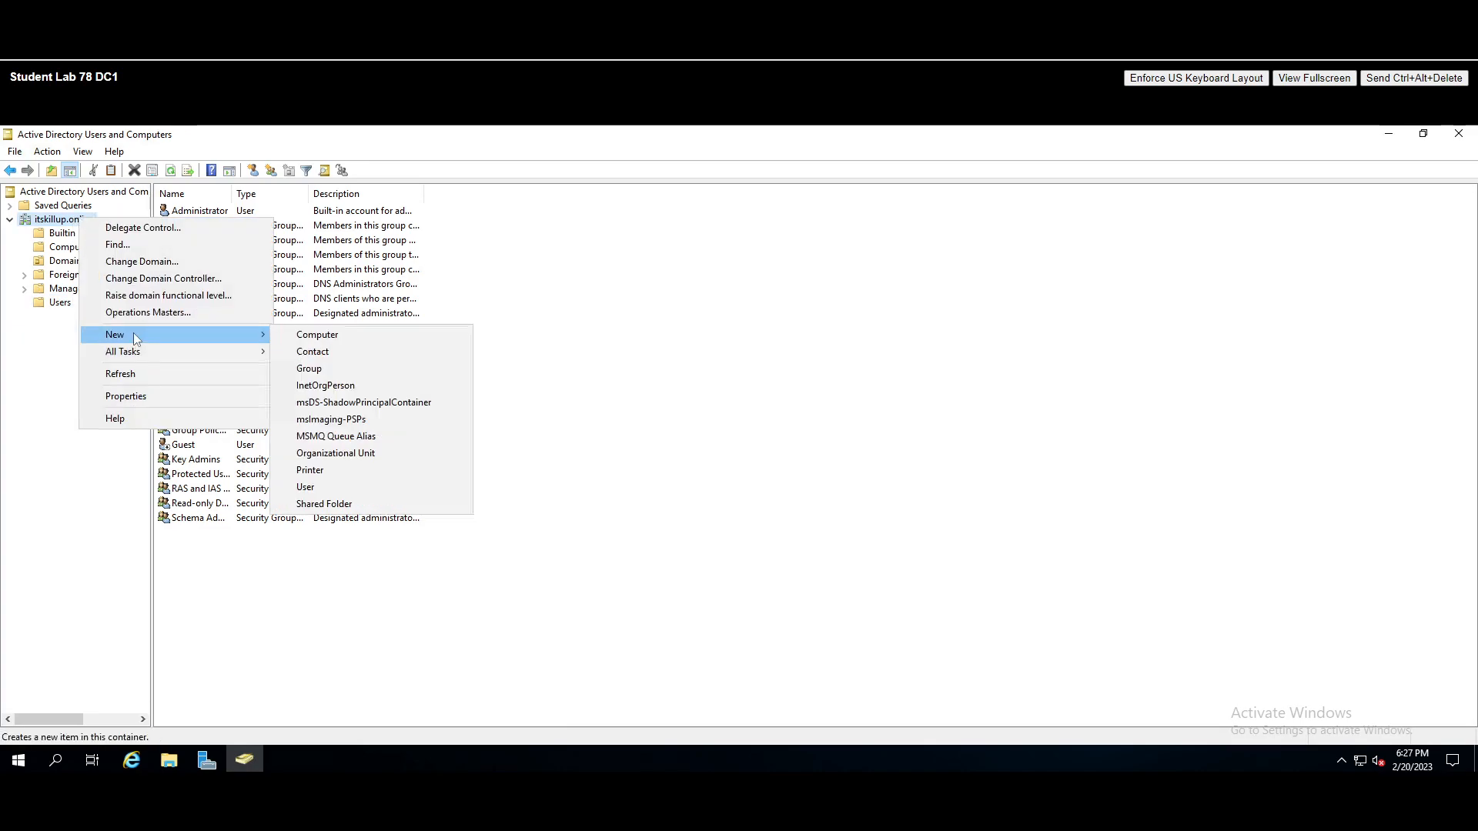
left_click(389, 452)
left_click_drag(110, 143, 514, 280)
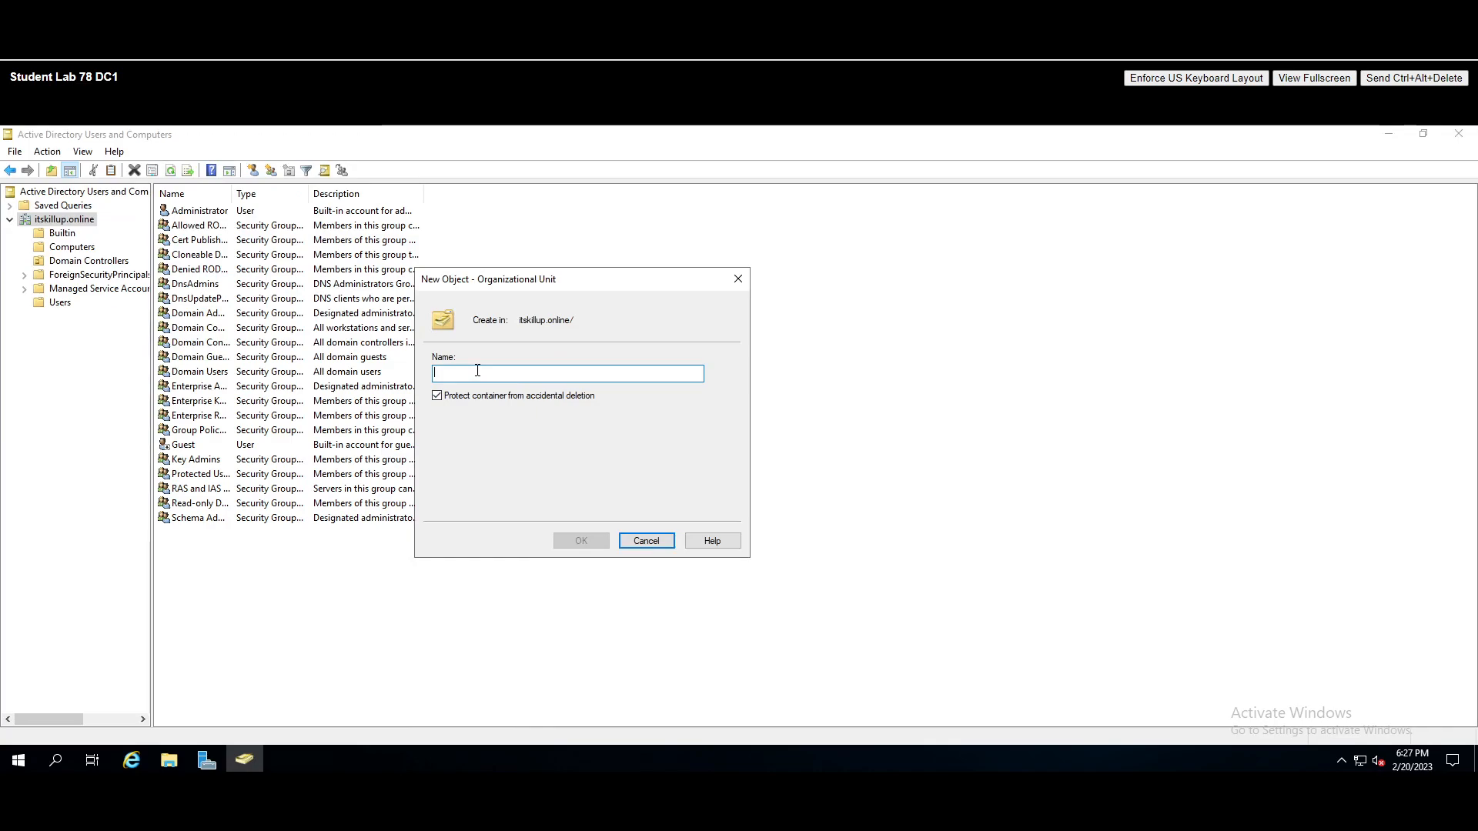
type("ITsupport")
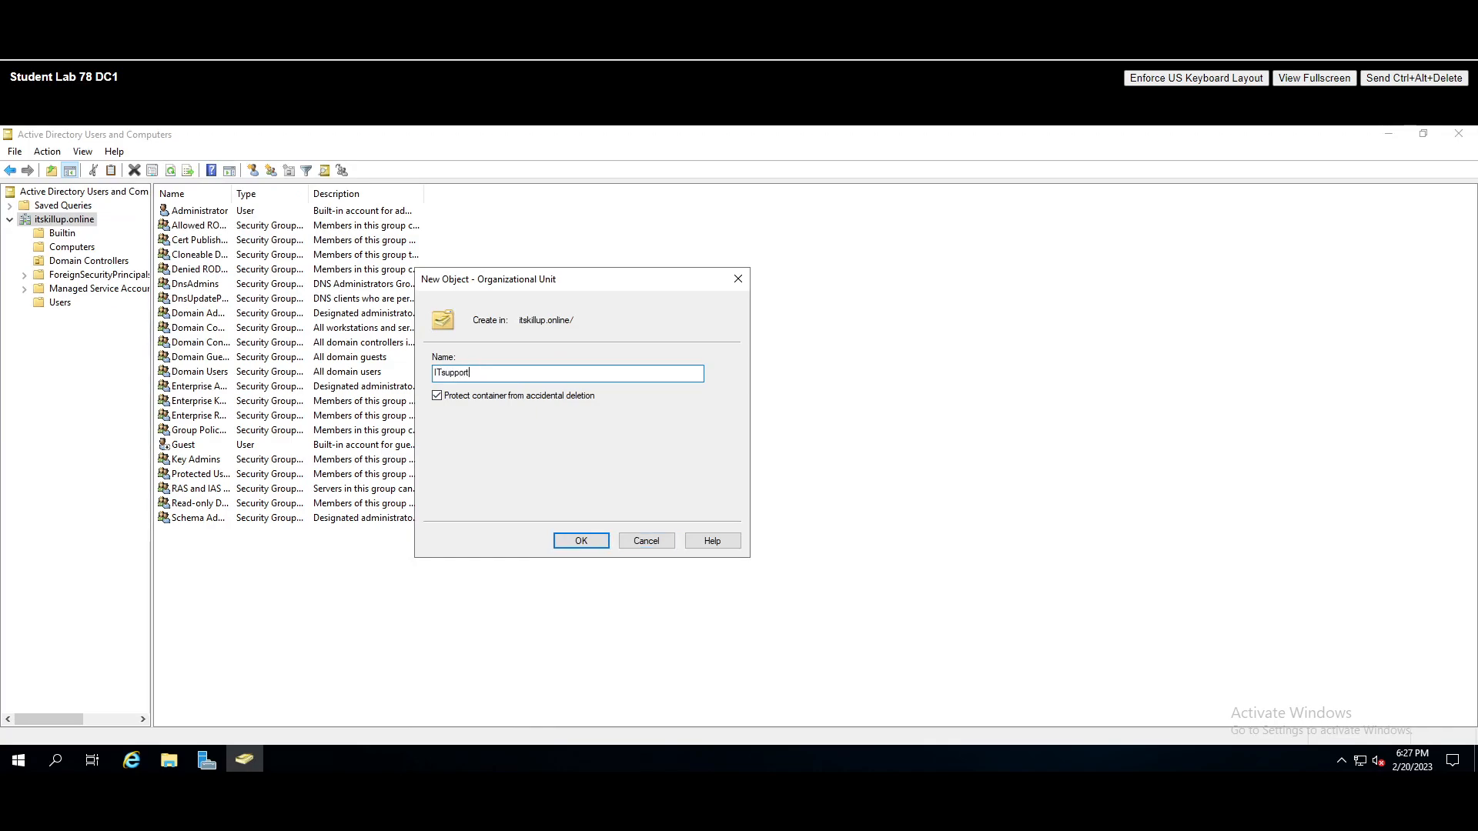
left_click(437, 396)
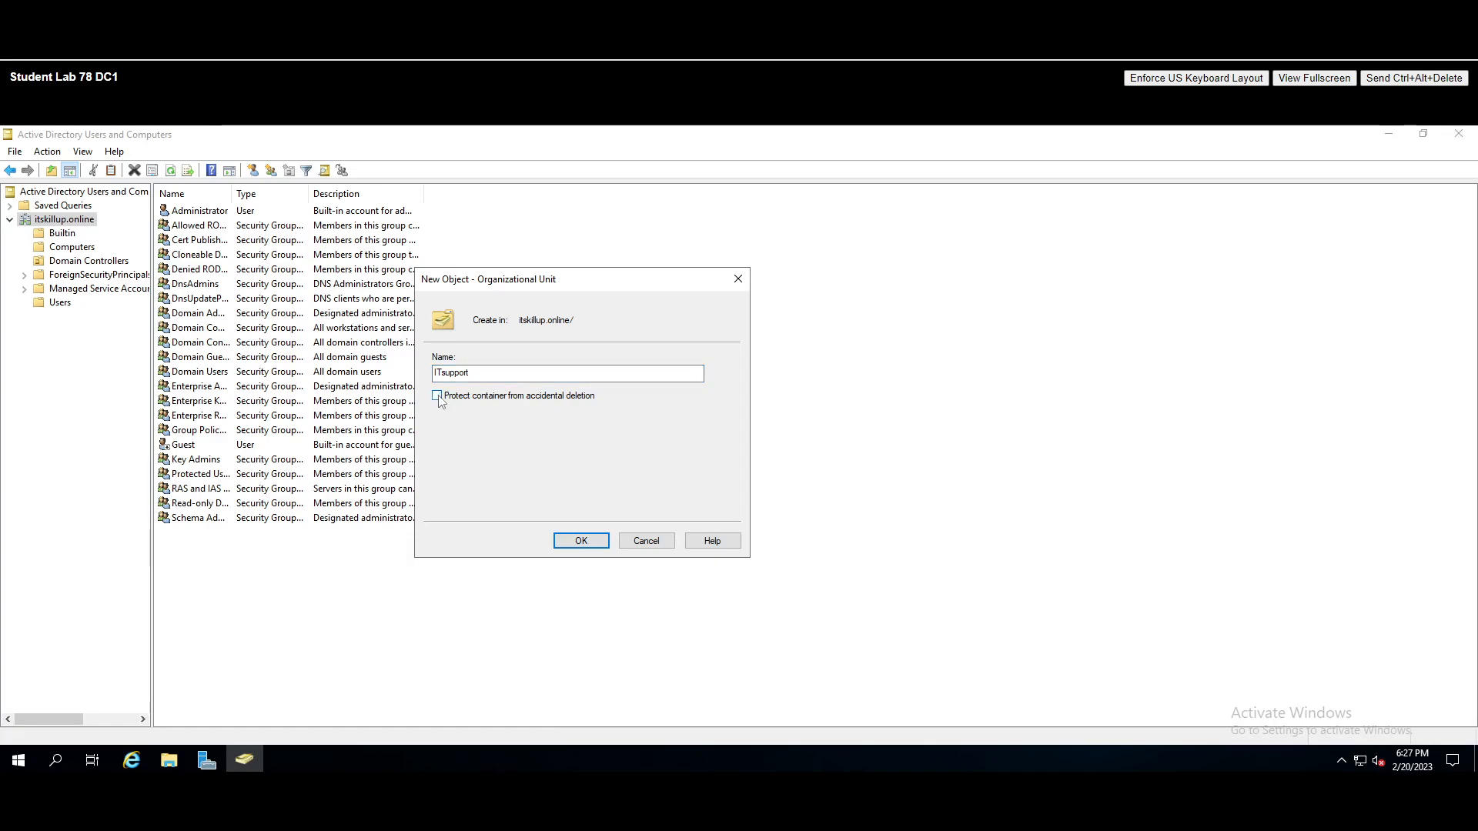
left_click(581, 542)
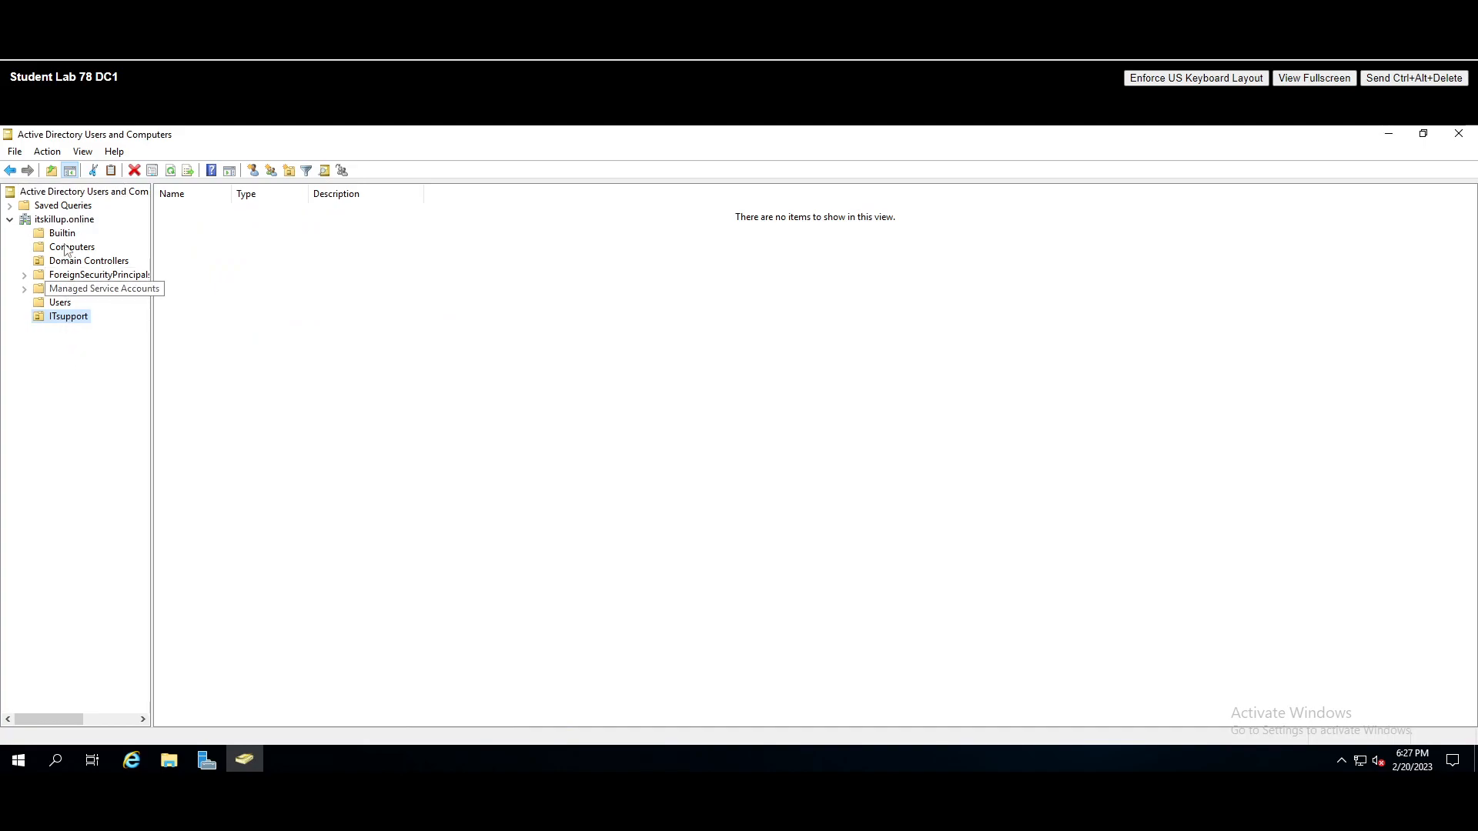
- Create an unprotected Employes OU in the domain and move ITsupport into it
right_click(69, 220)
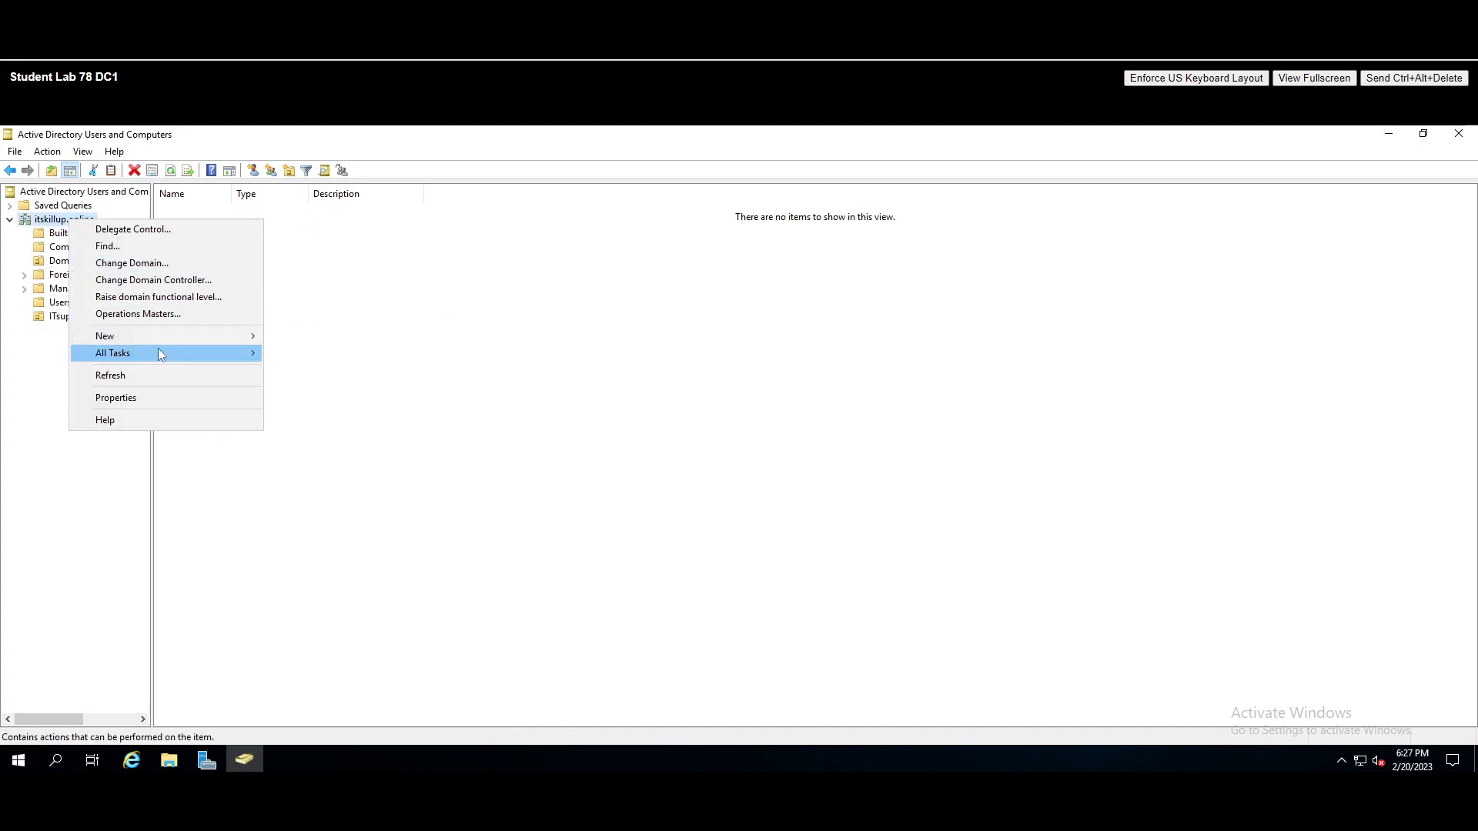
mouse_move(159, 336)
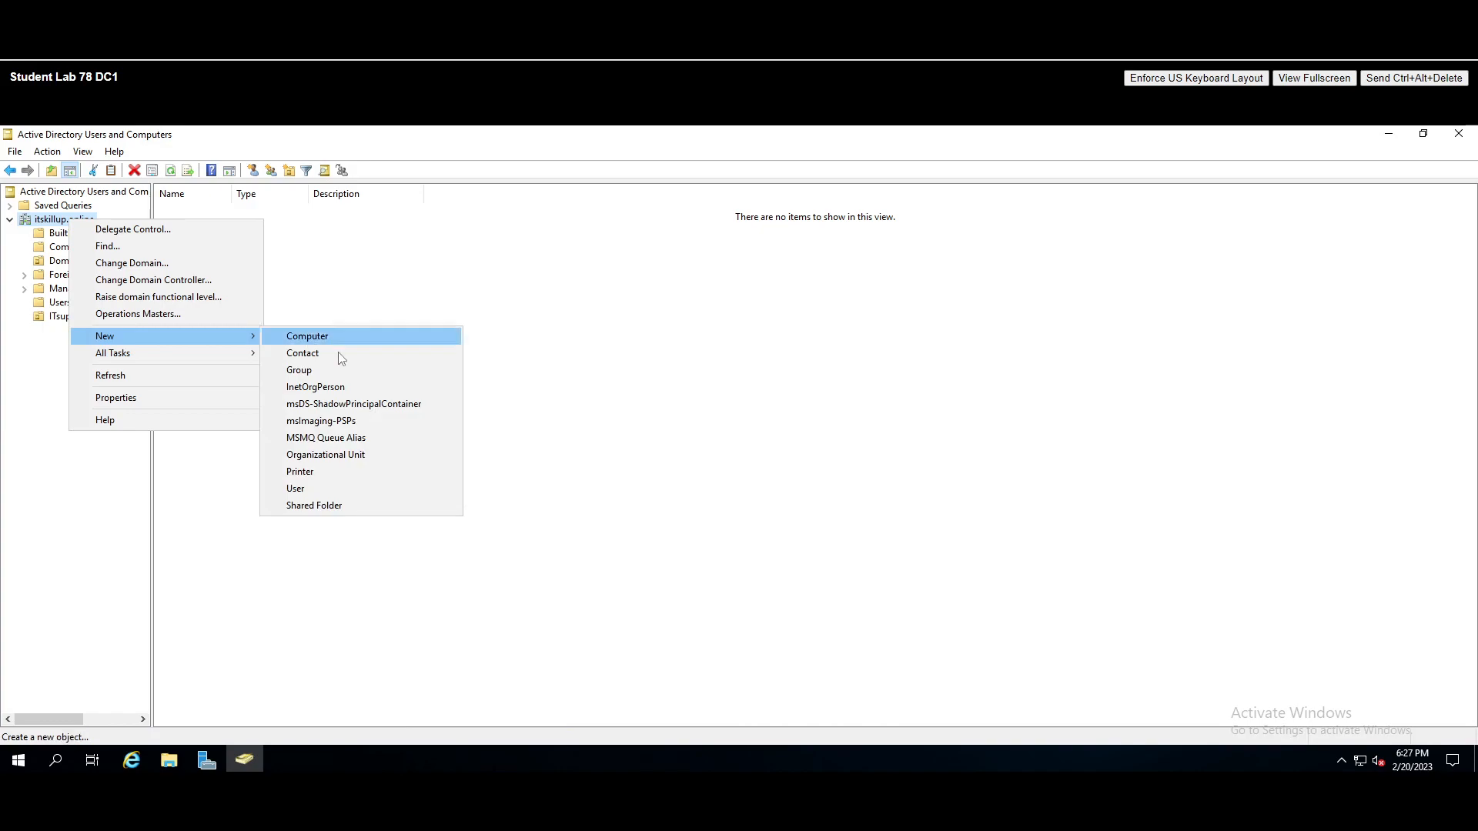
left_click(363, 455)
type("E")
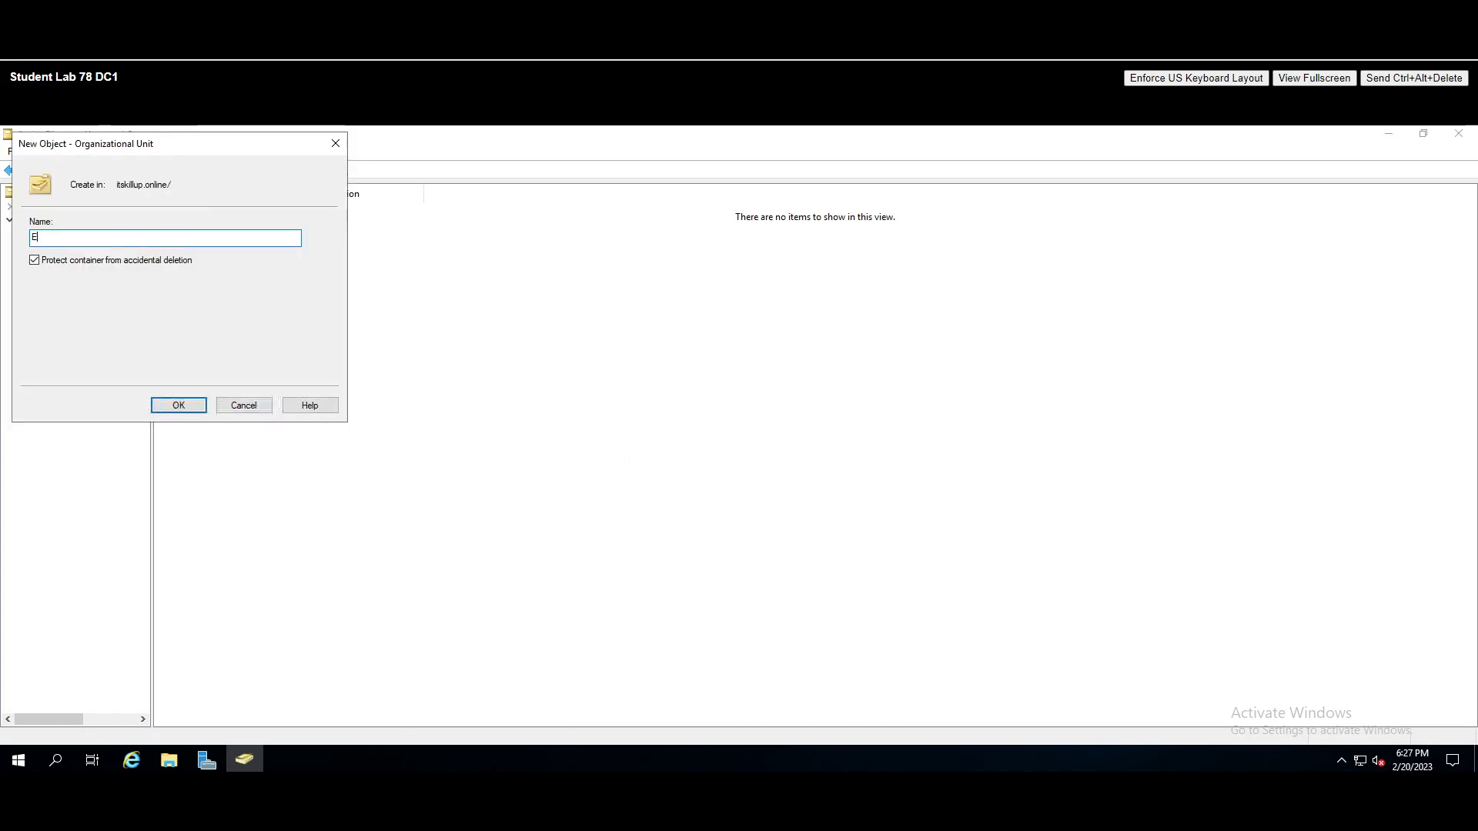
type("mployes")
left_click(34, 260)
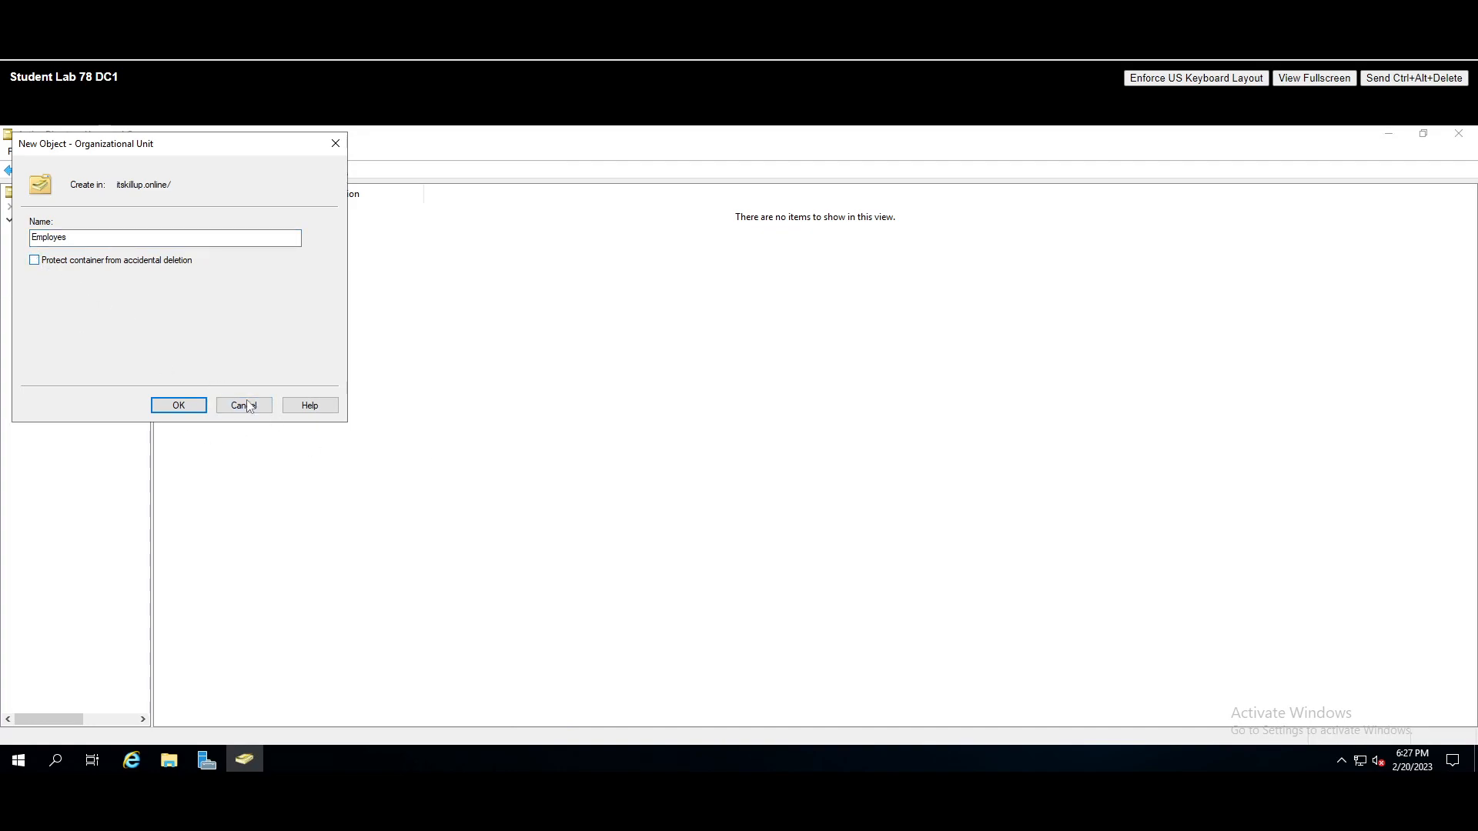
left_click(194, 407)
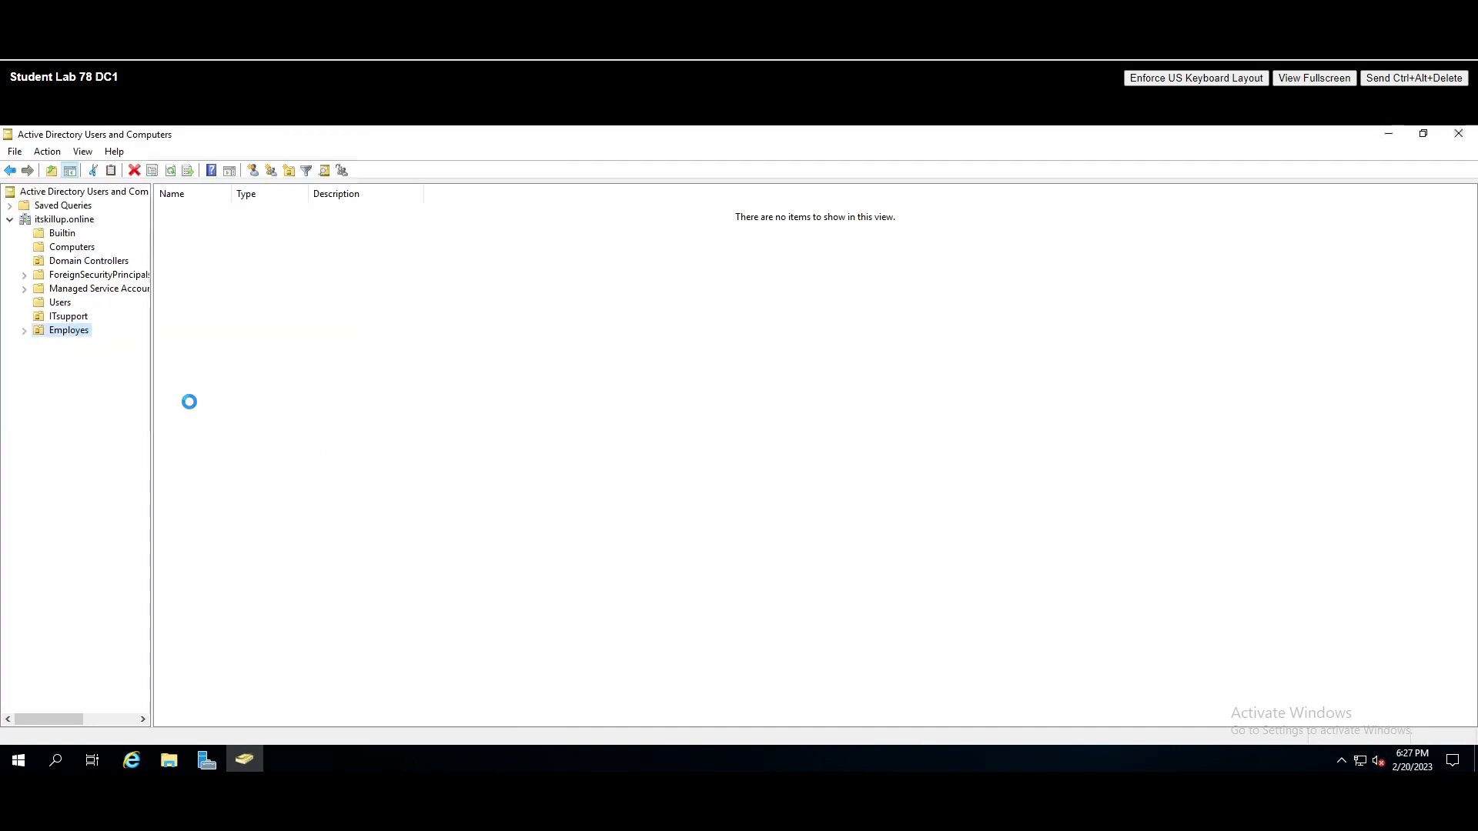
left_click(65, 329)
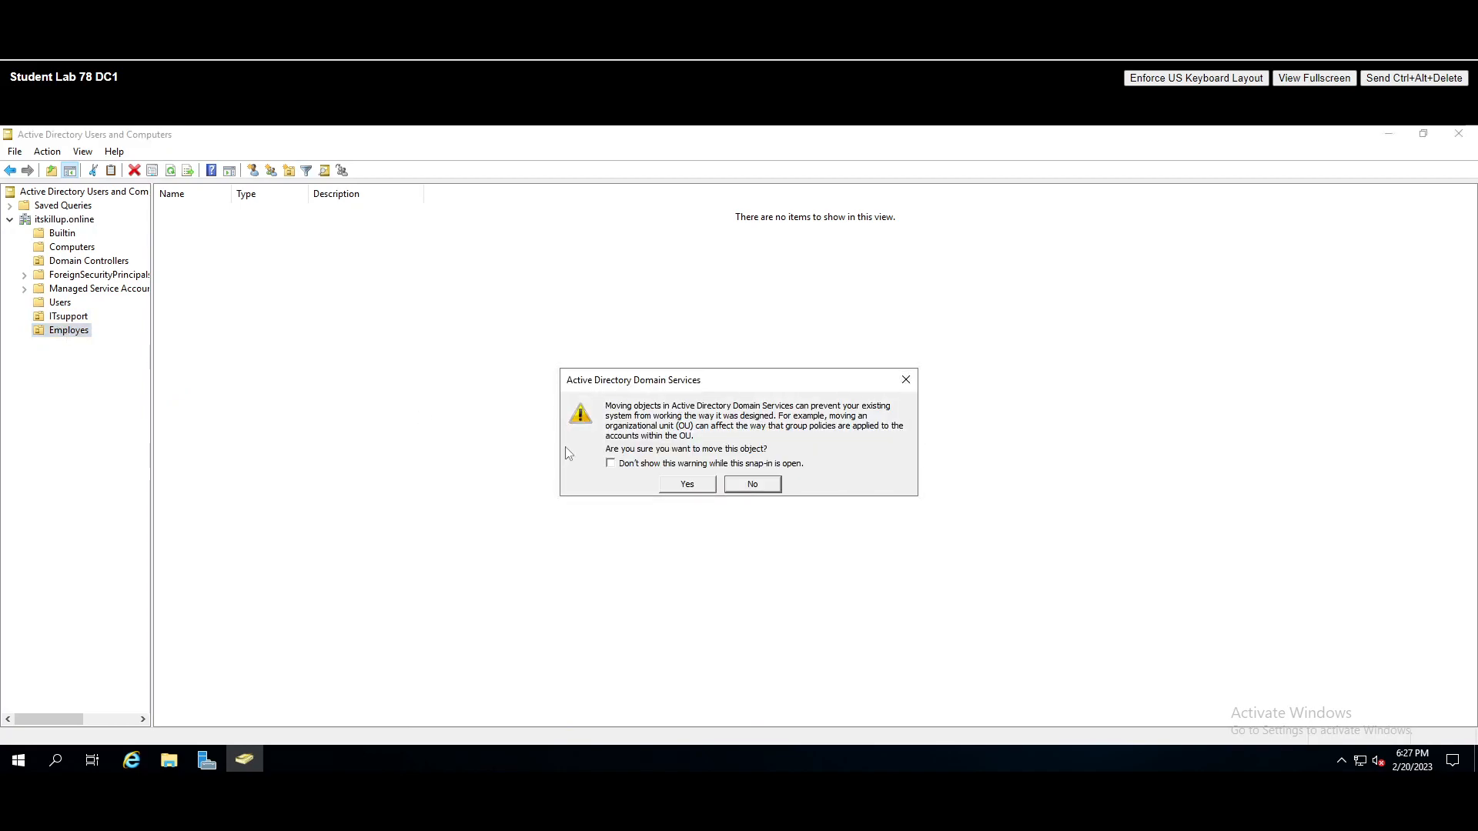
left_click(701, 483)
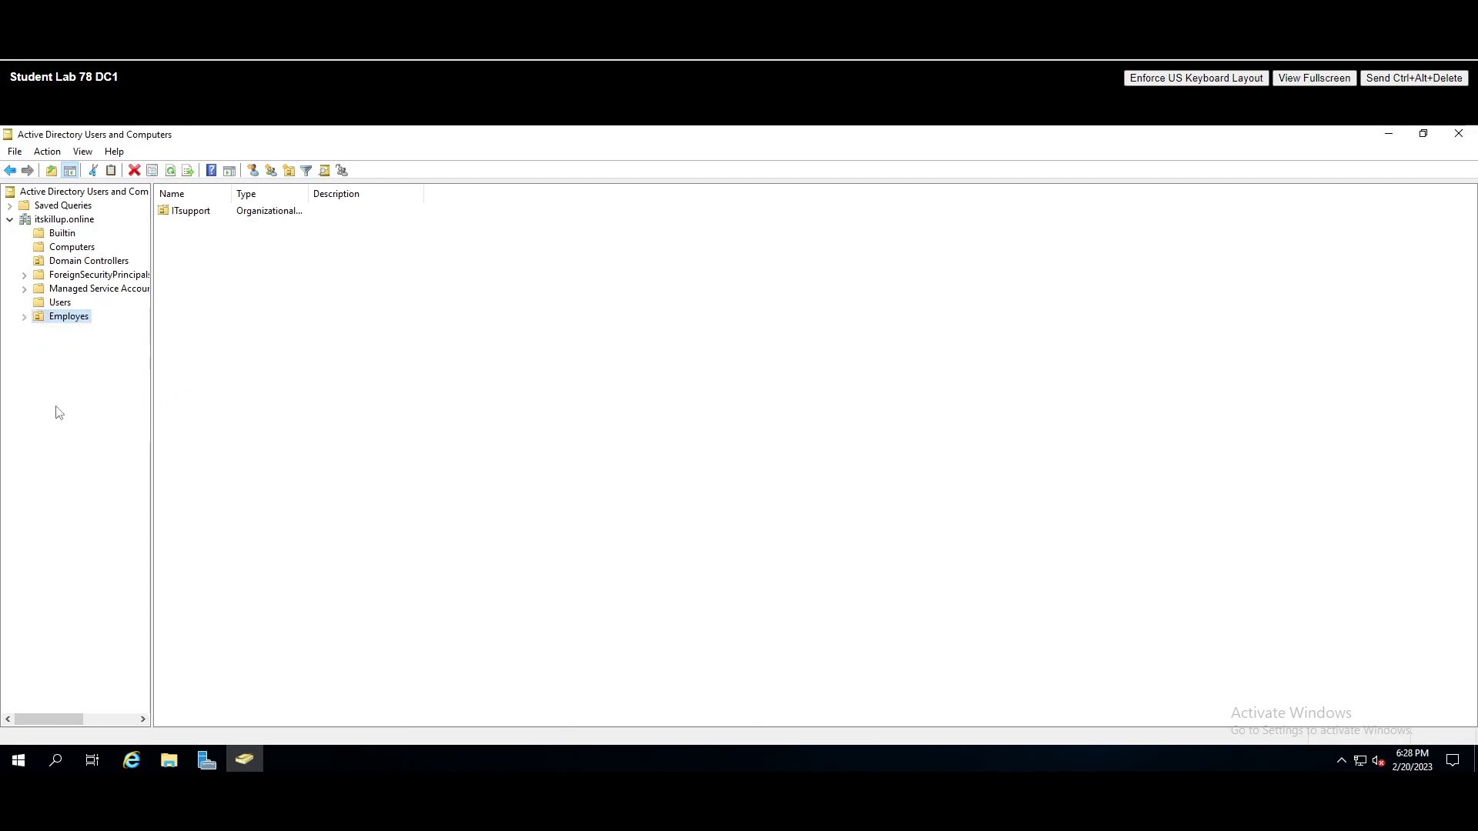
left_click(24, 316)
- Create an unprotected Sales OU inside Employes
right_click(70, 317)
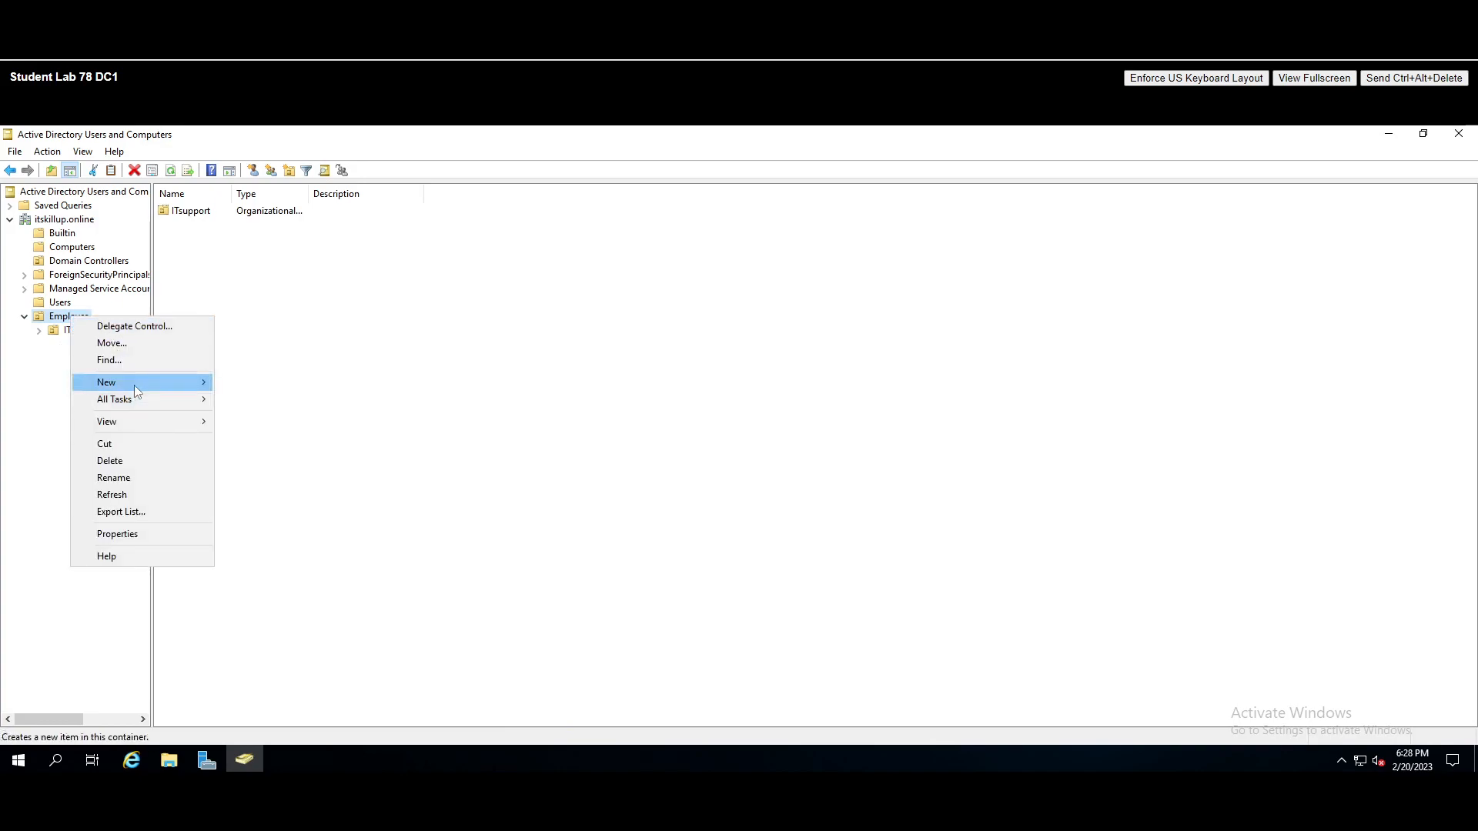
mouse_move(134, 384)
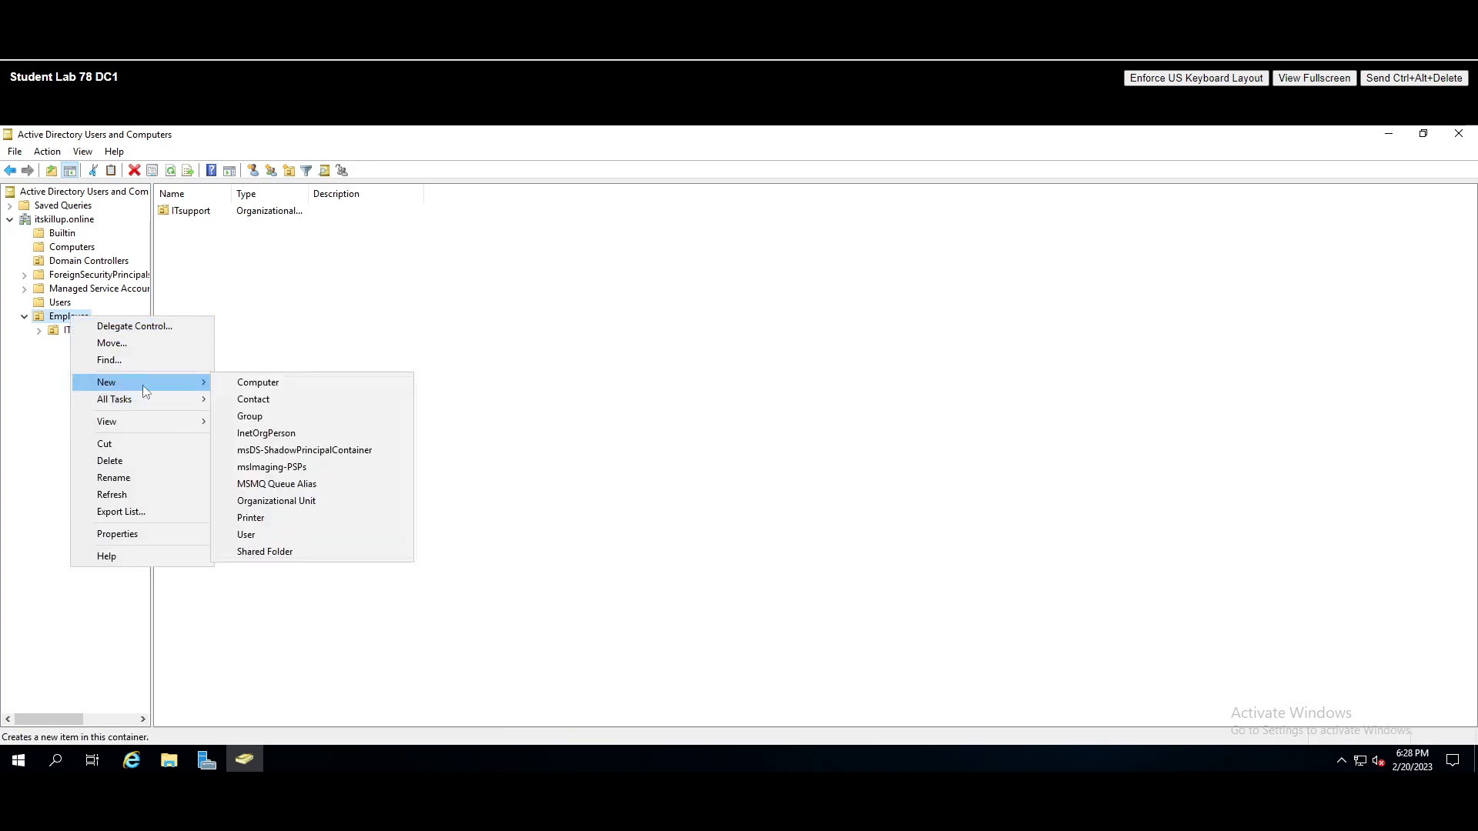
left_click(310, 501)
left_click_drag(120, 152, 498, 251)
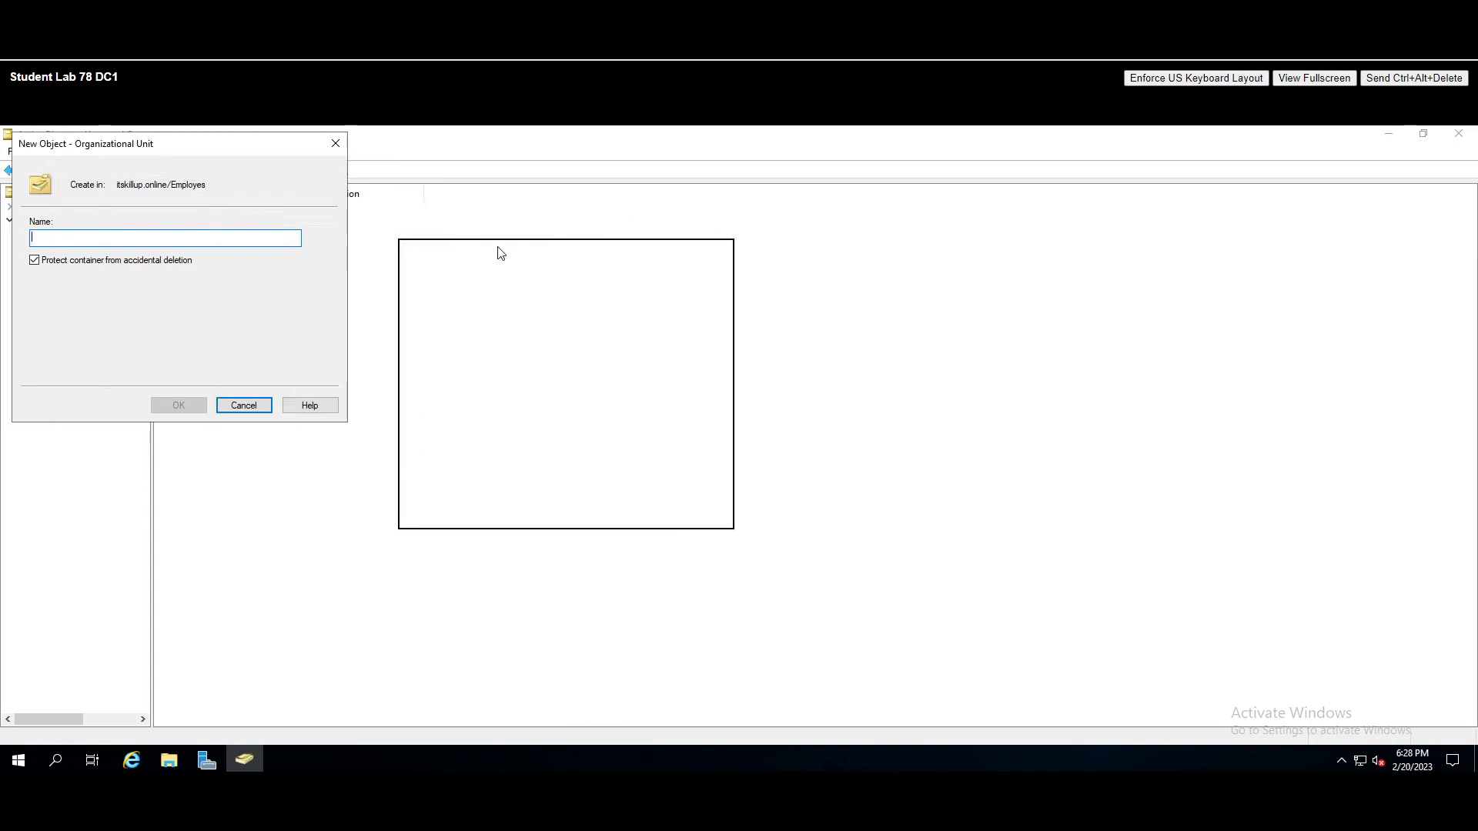
left_click(421, 368)
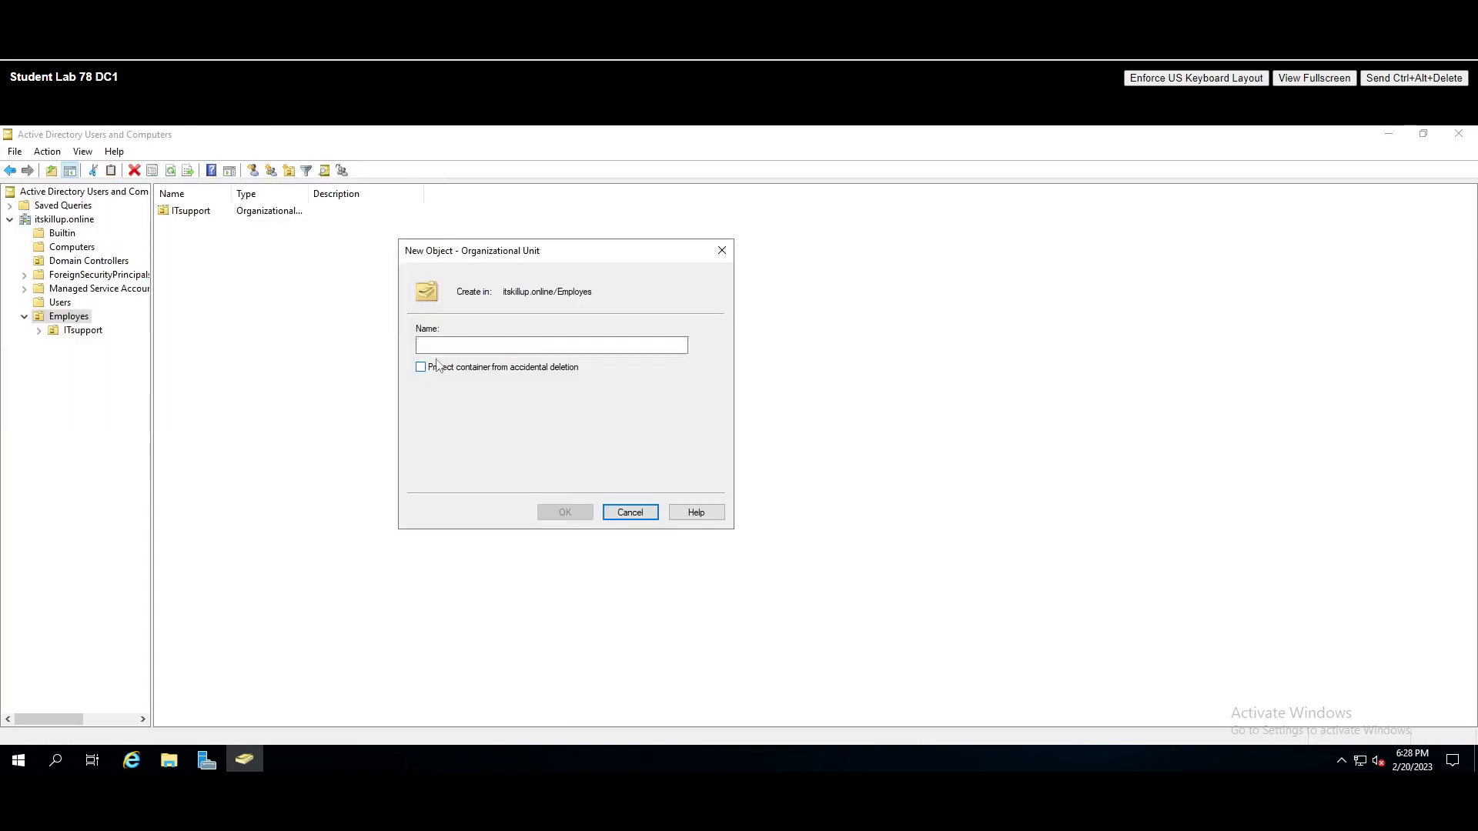
left_click(478, 343)
type("Salewa")
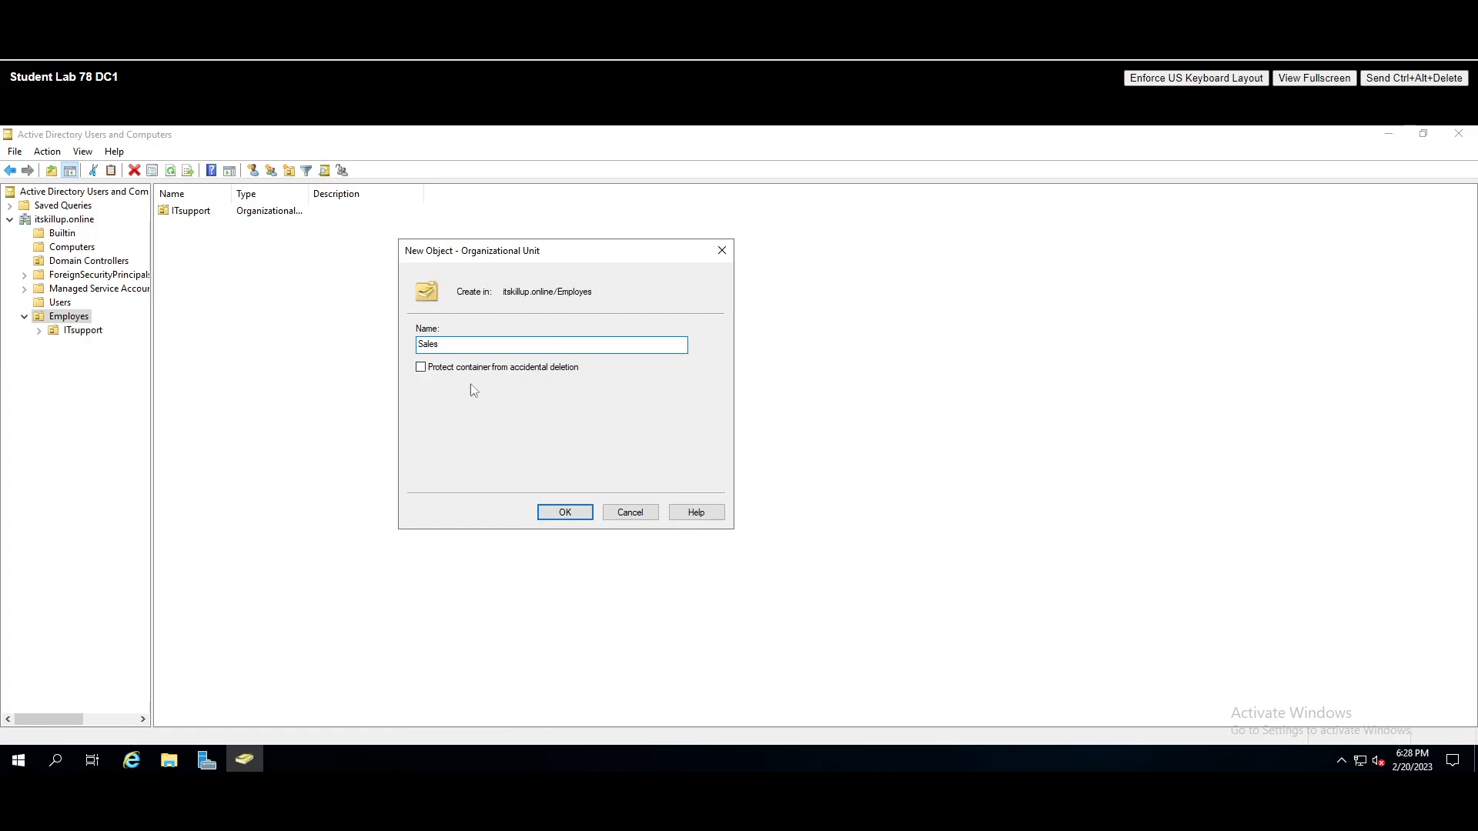
left_click(567, 513)
- Create an unprotected HR OU inside Employes
right_click(70, 317)
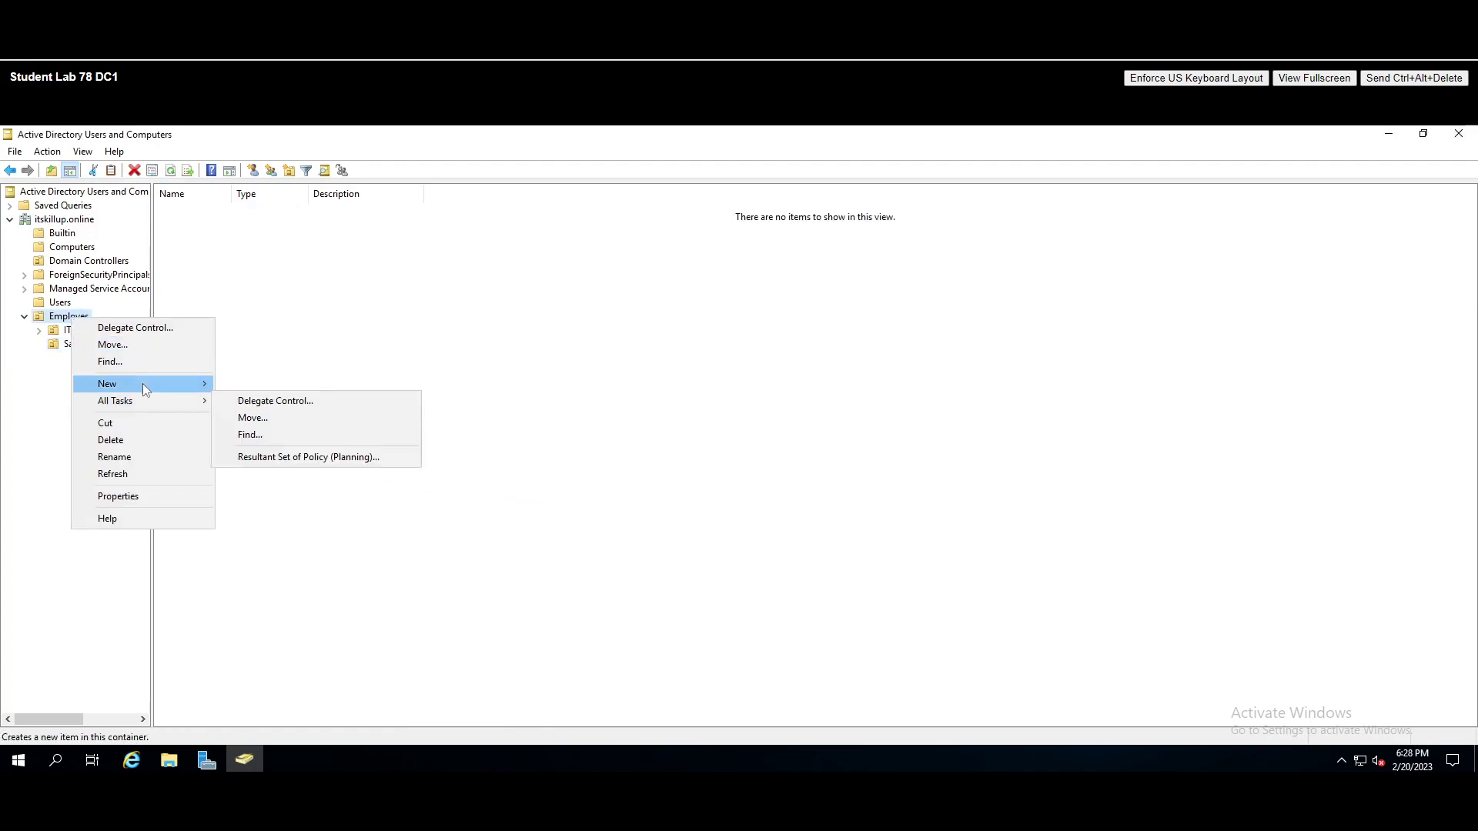
mouse_move(142, 383)
left_click(284, 503)
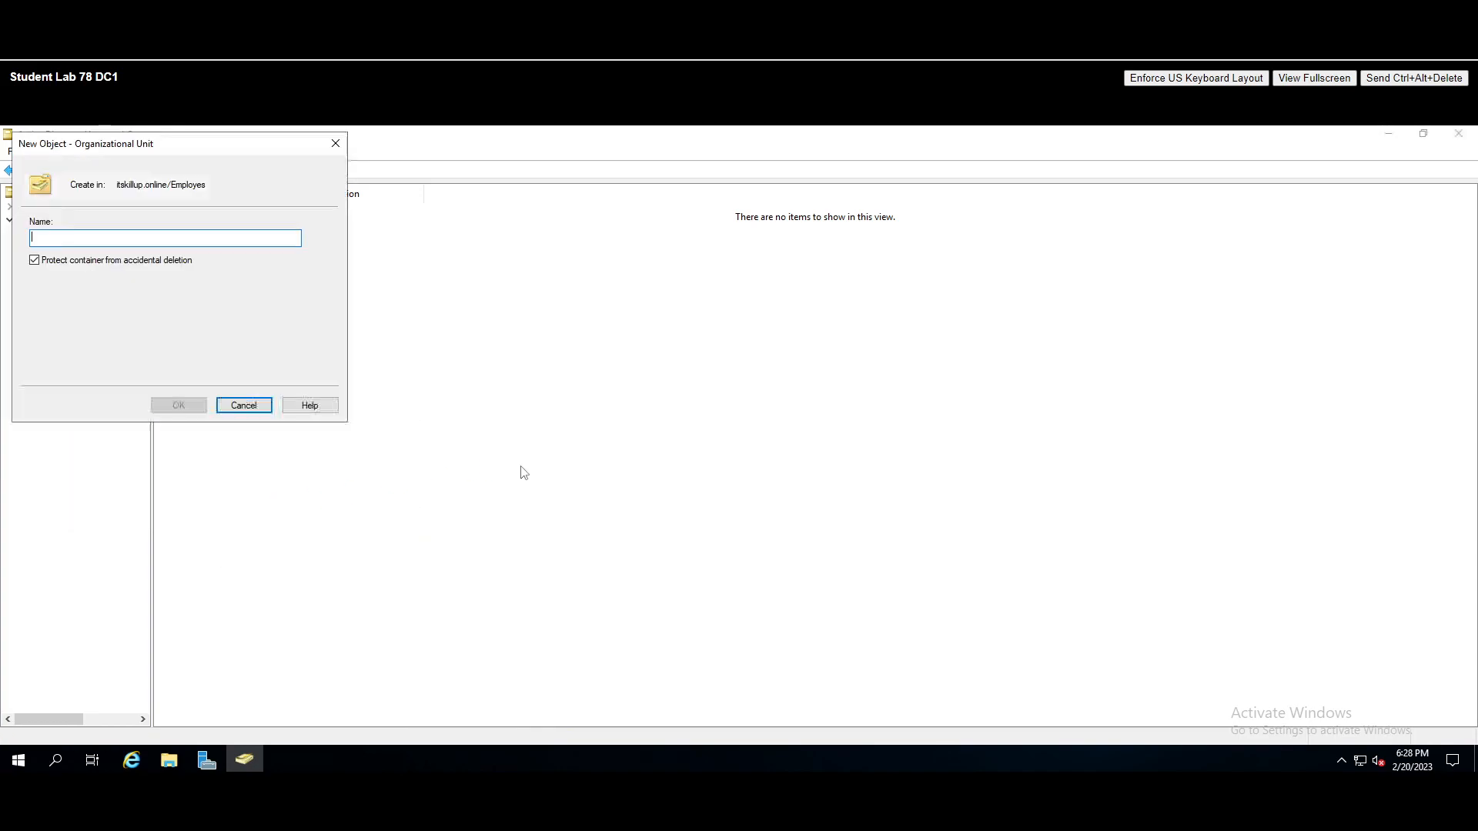
left_click(441, 384)
type("HR")
left_click(583, 530)
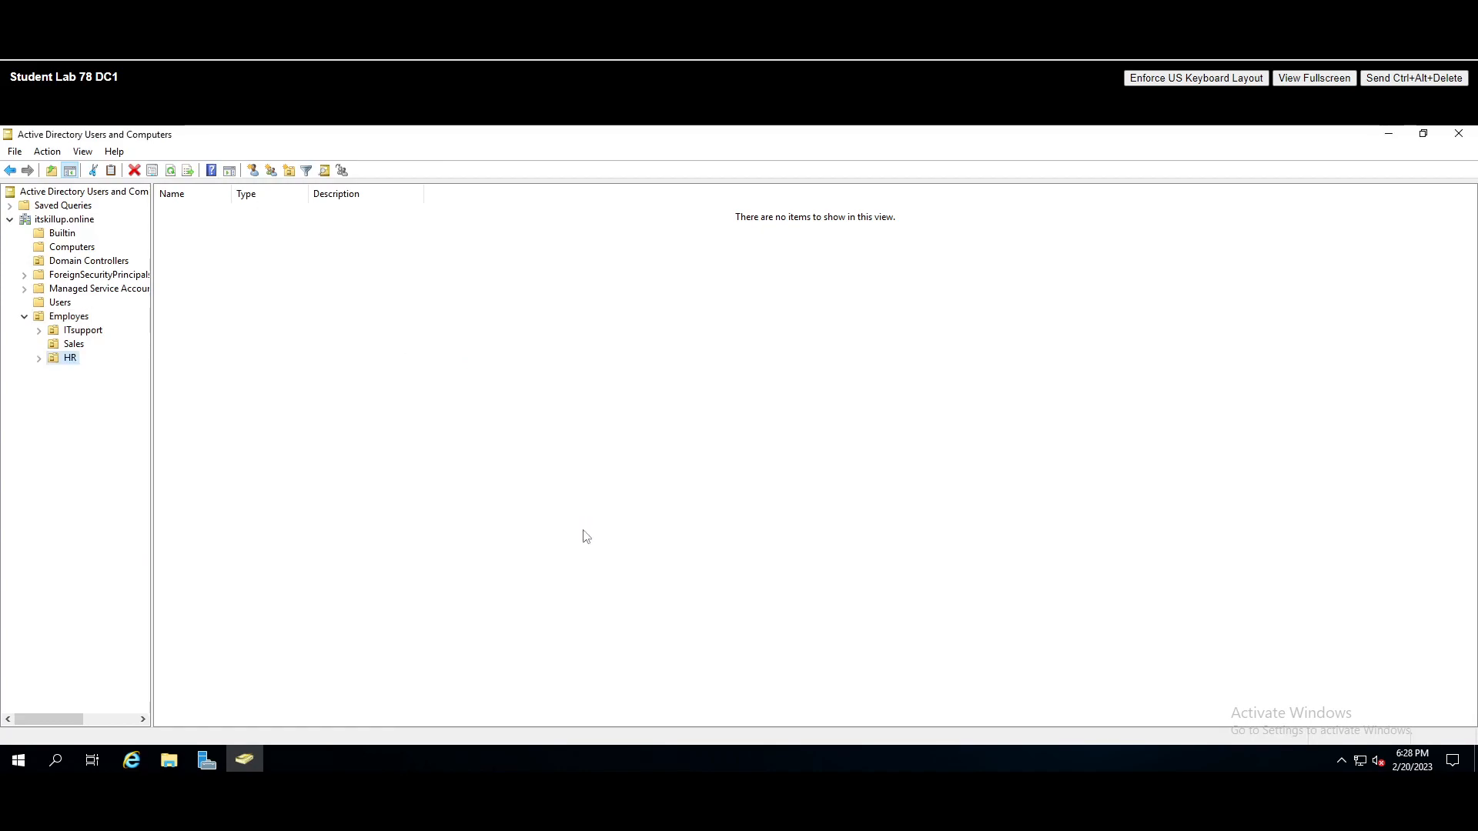
- Create an unprotected Marketing OU inside Employes
right_click(77, 319)
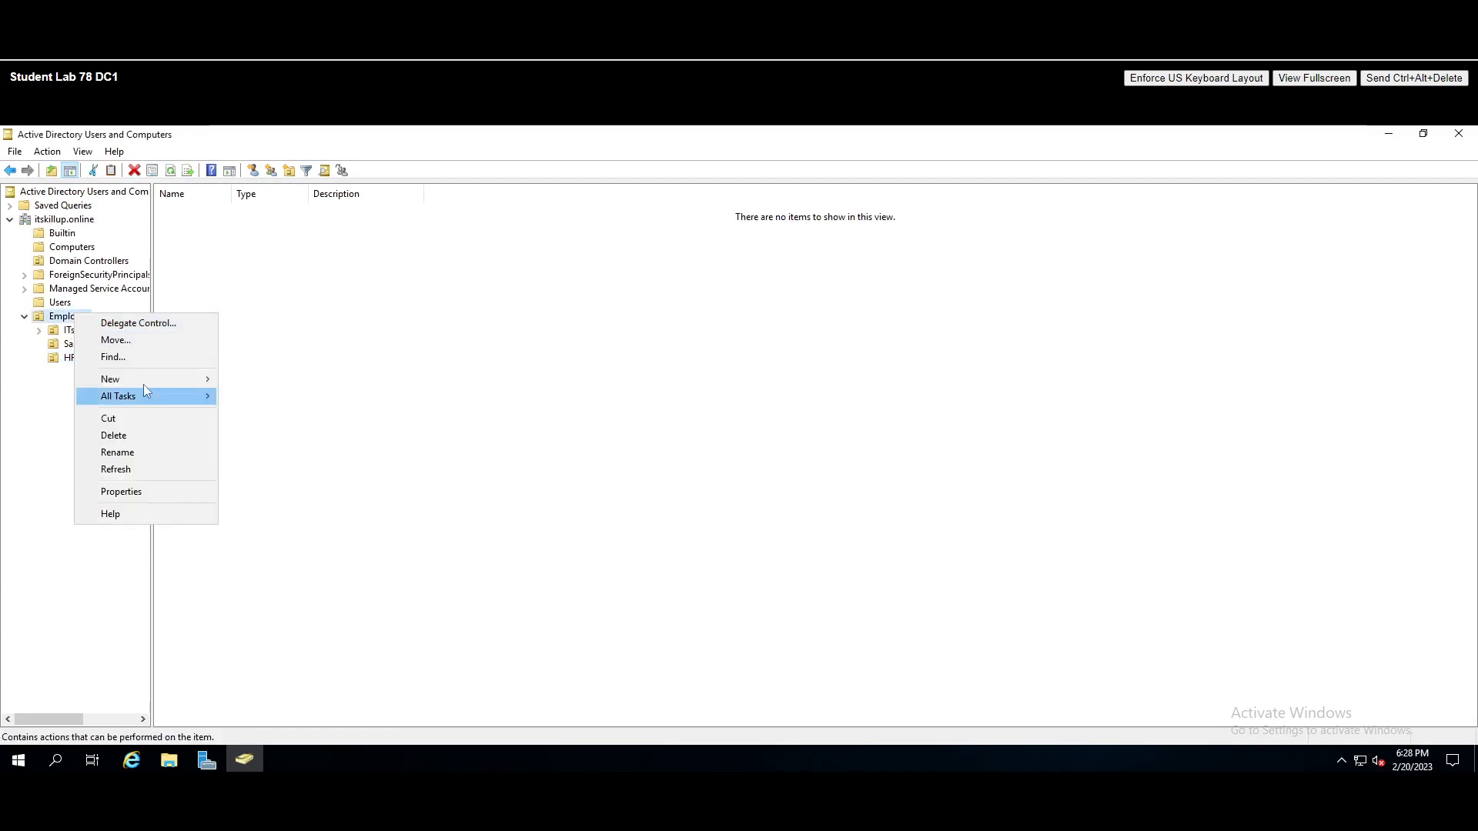
mouse_move(141, 380)
left_click(308, 498)
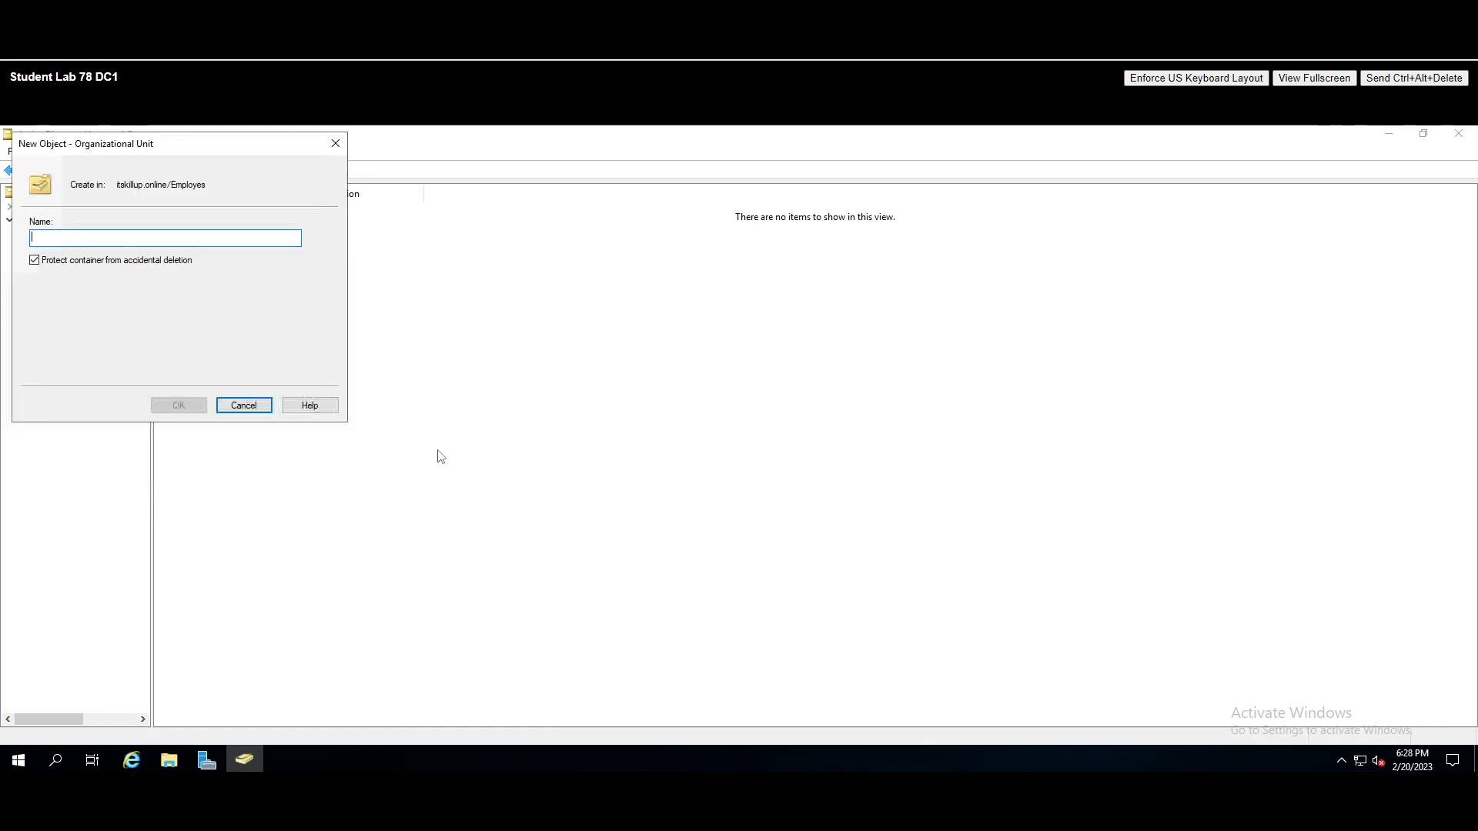
left_click_drag(177, 147, 475, 241)
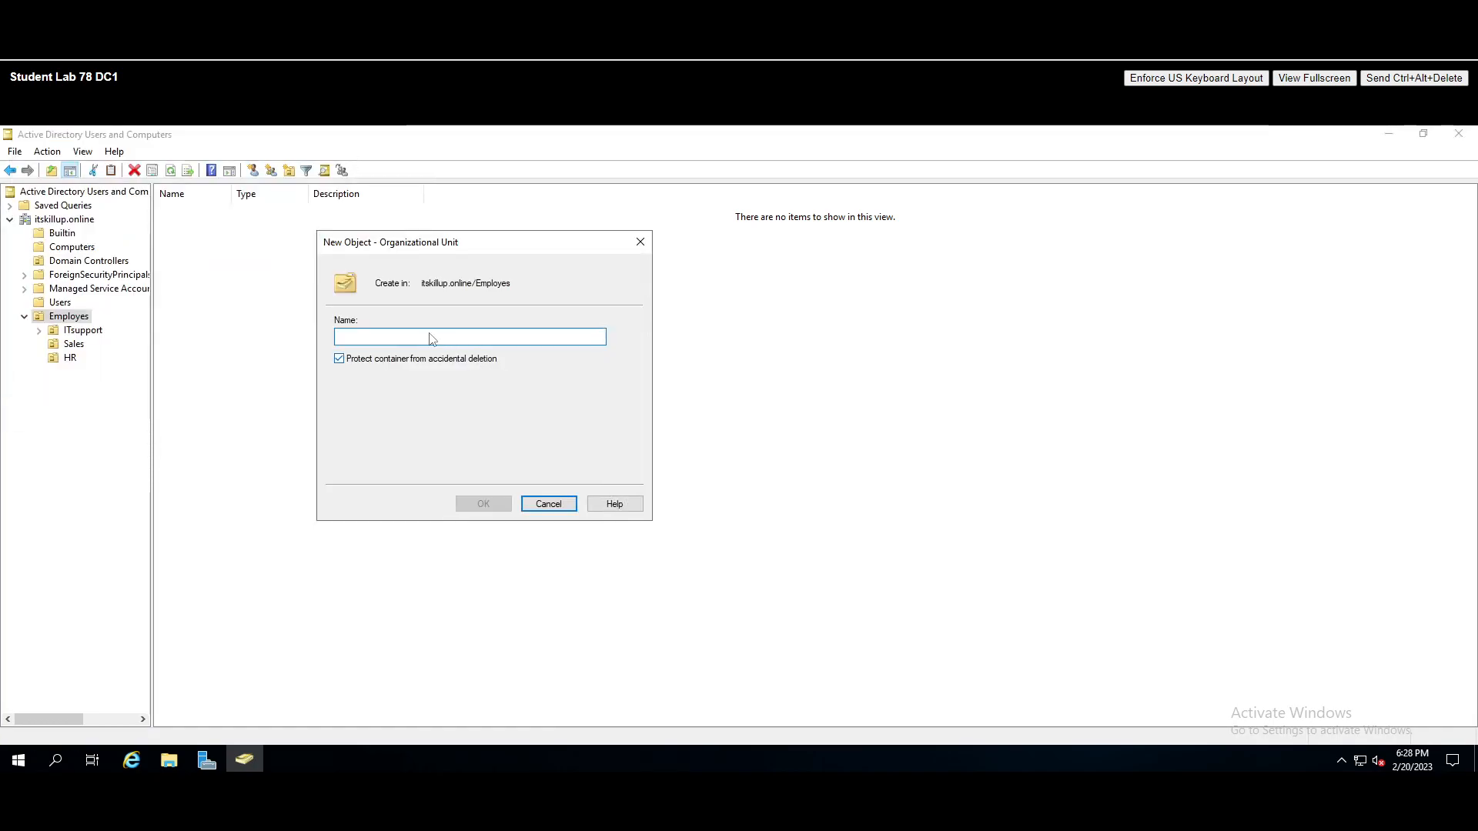
left_click(338, 358)
left_click(367, 332)
type("Marketing")
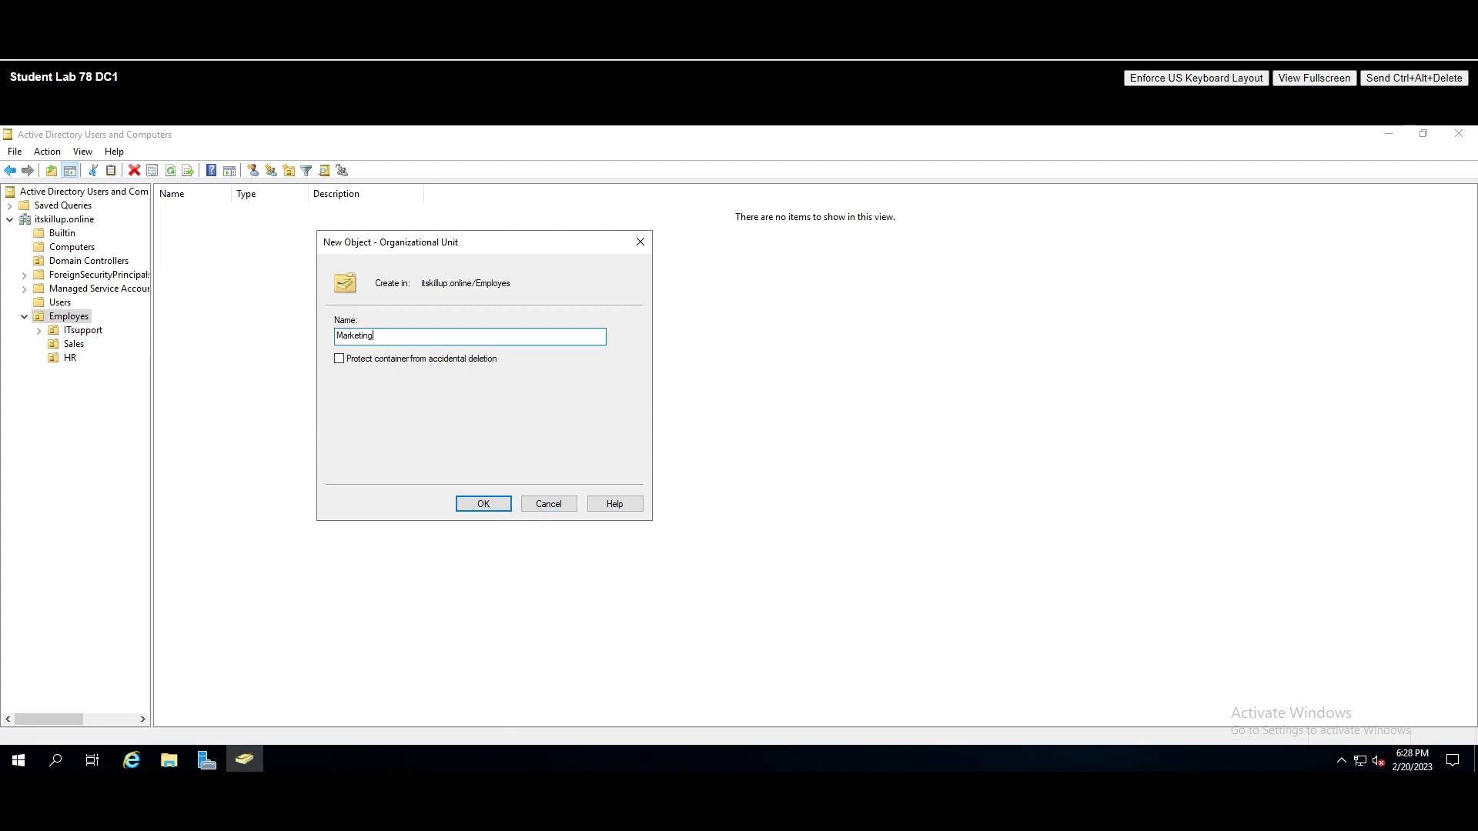
left_click(485, 505)
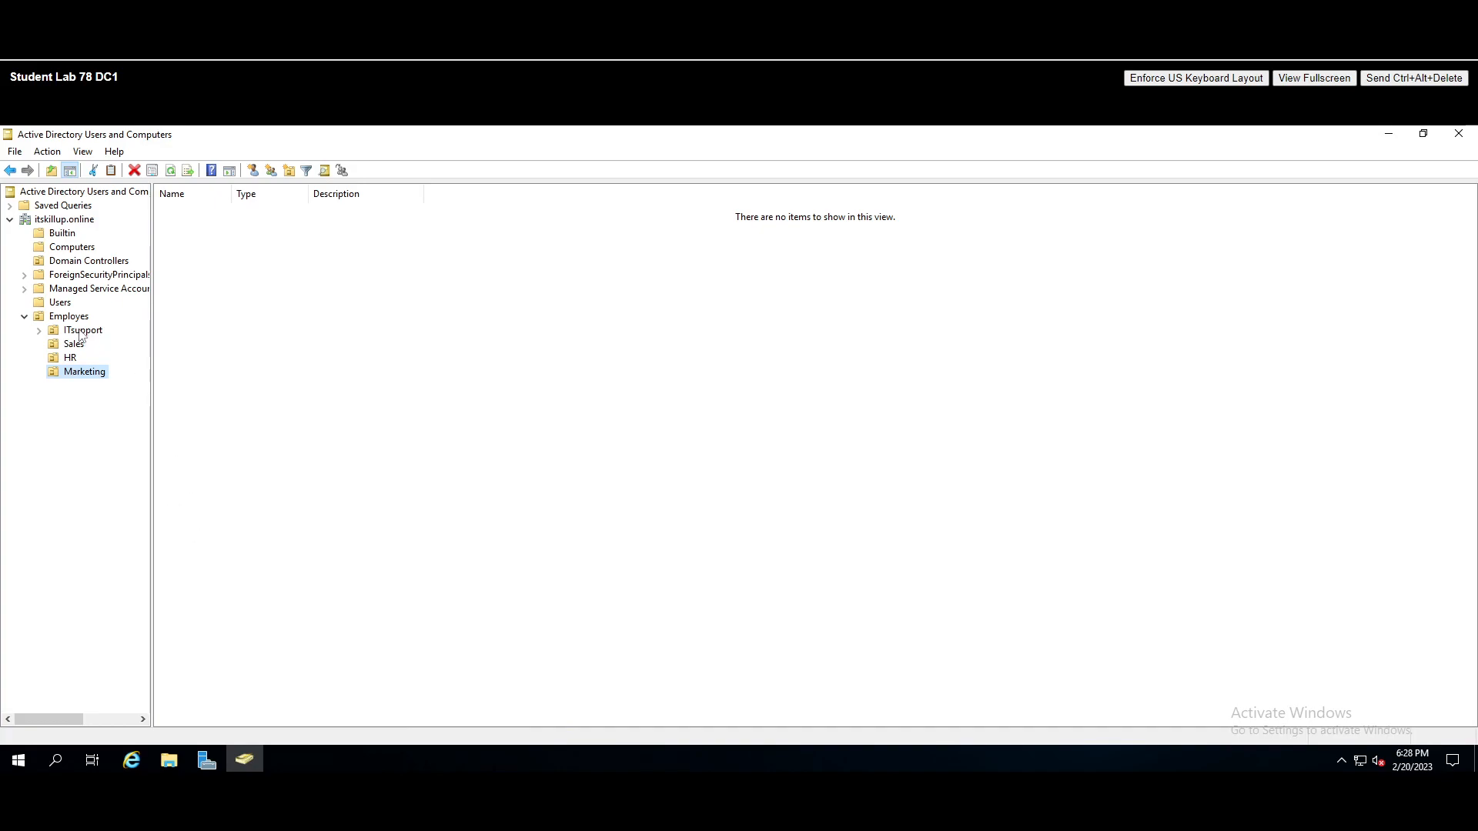
- Start creating a new user account in the ITsupport OU
left_click(83, 330)
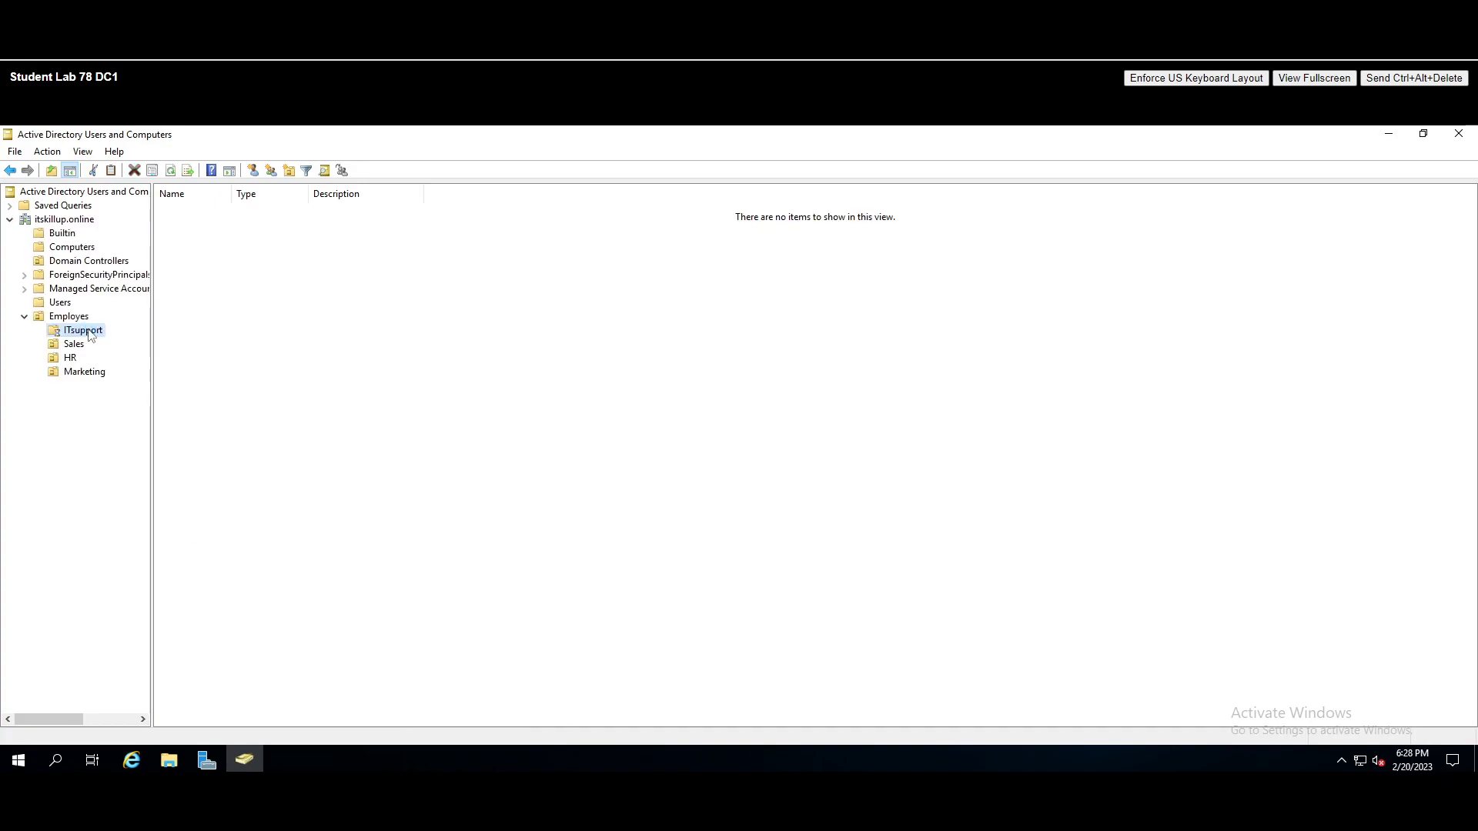
right_click(277, 342)
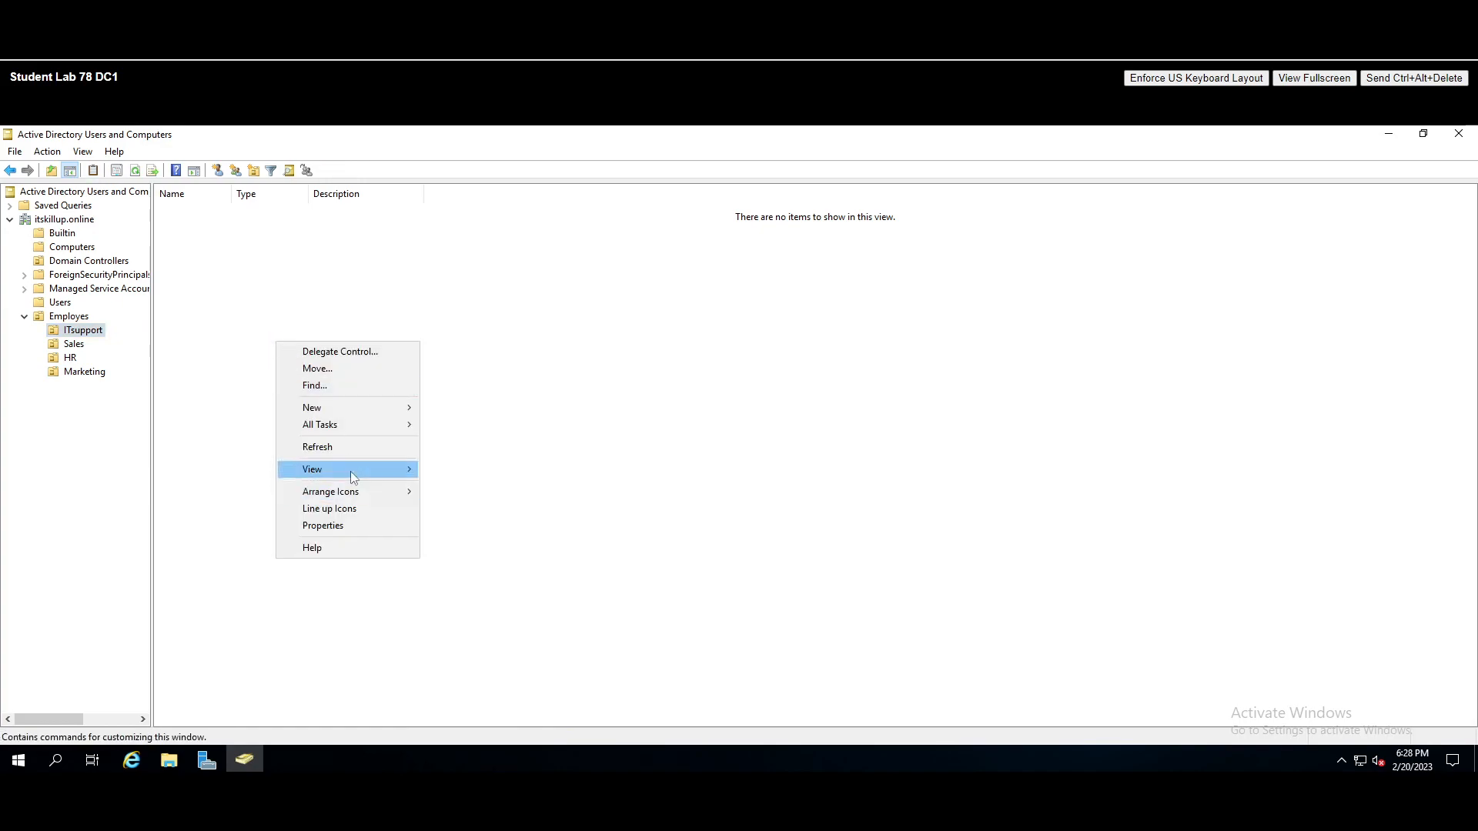
mouse_move(335, 408)
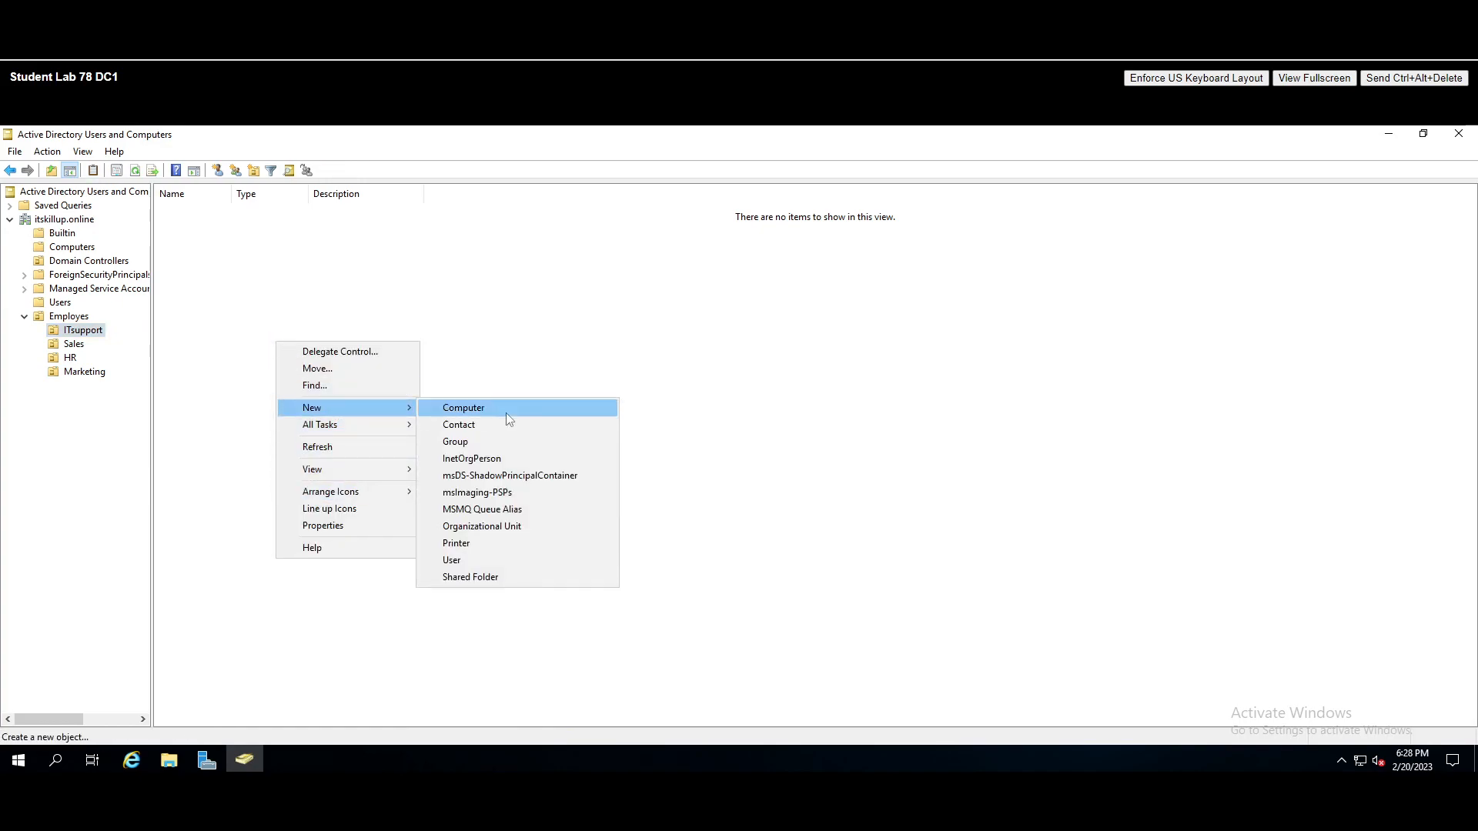
left_click(237, 331)
right_click(237, 332)
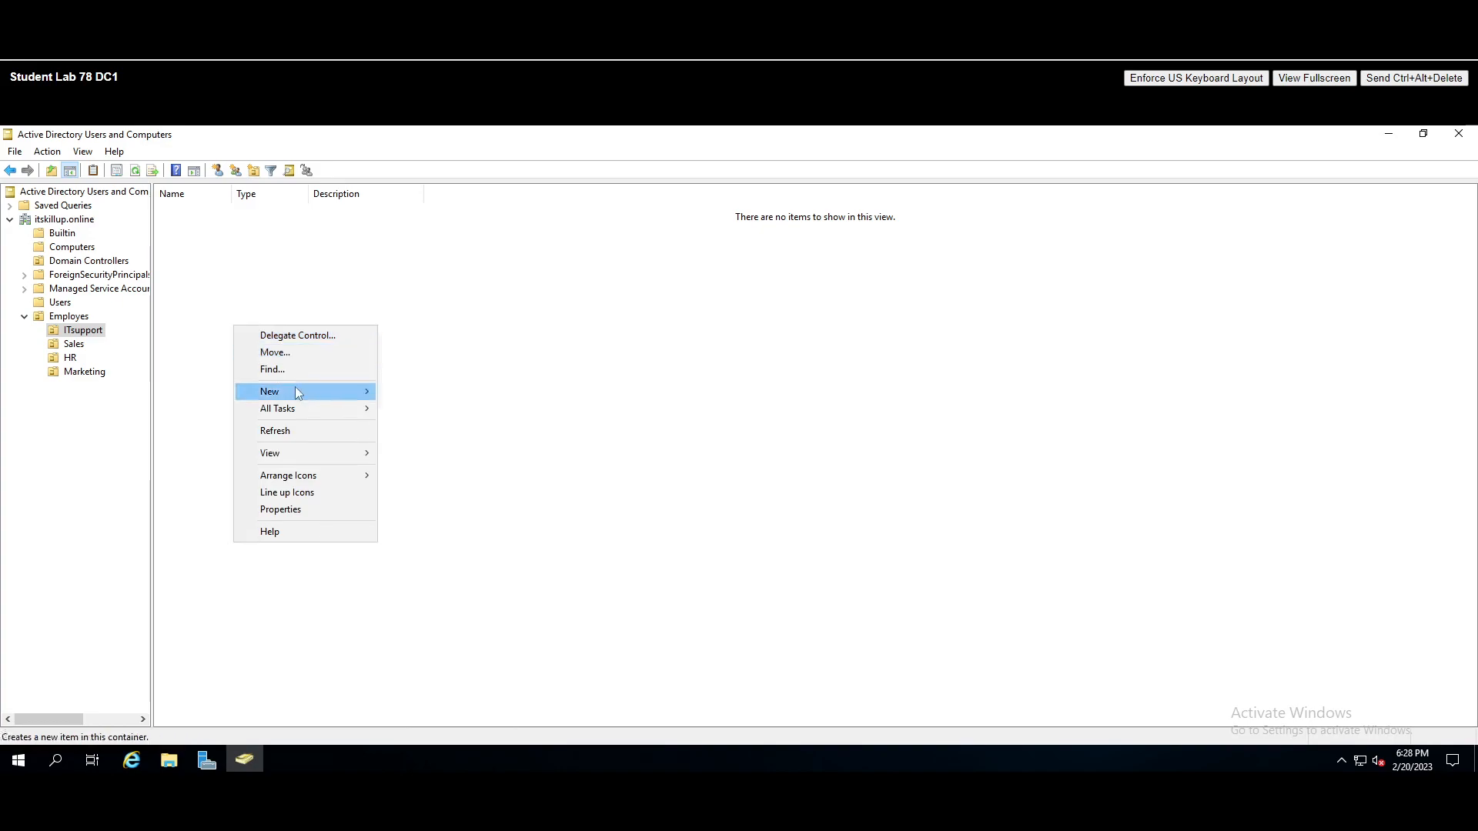
mouse_move(279, 396)
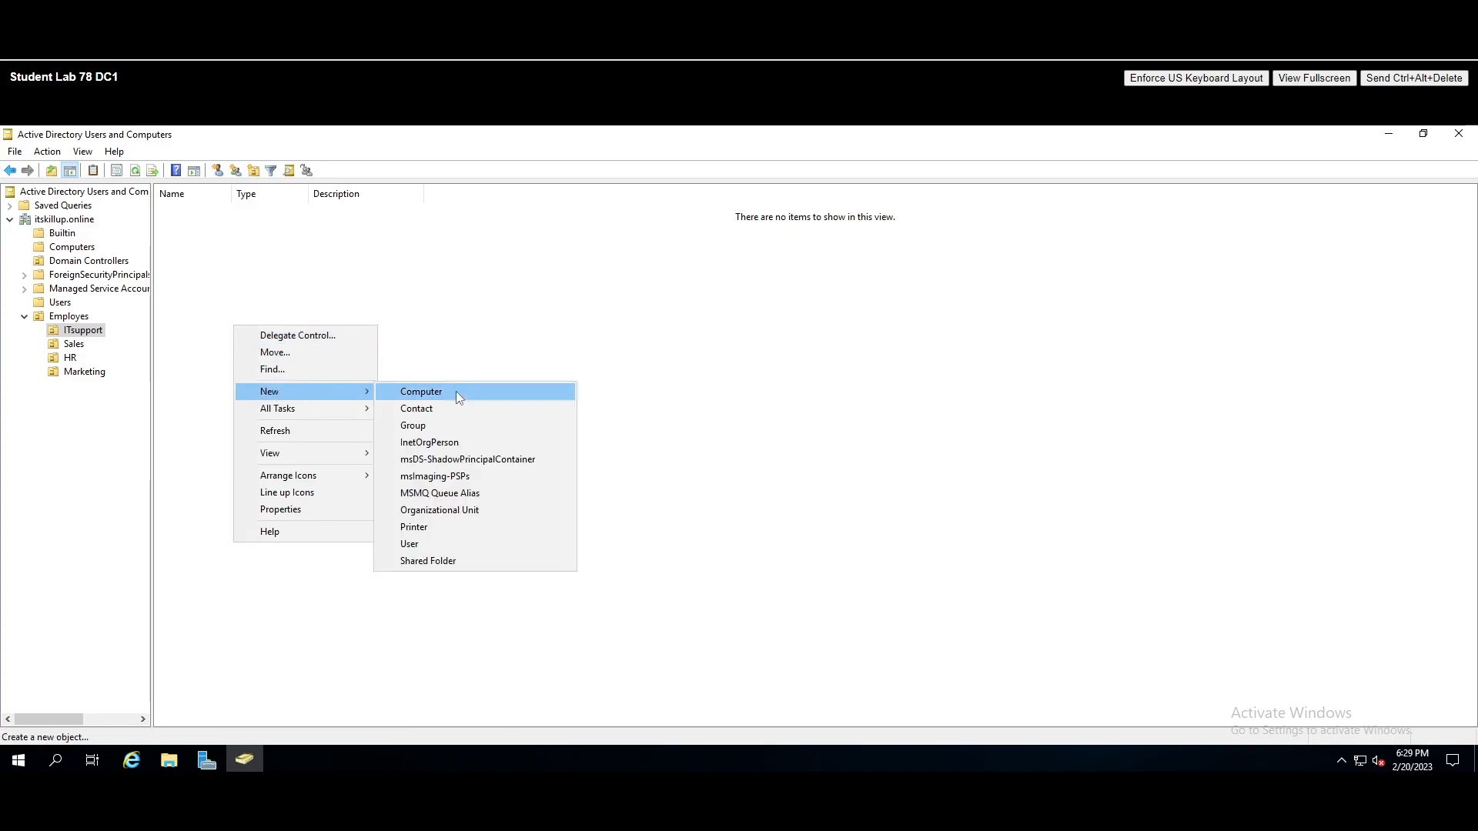
left_click(455, 551)
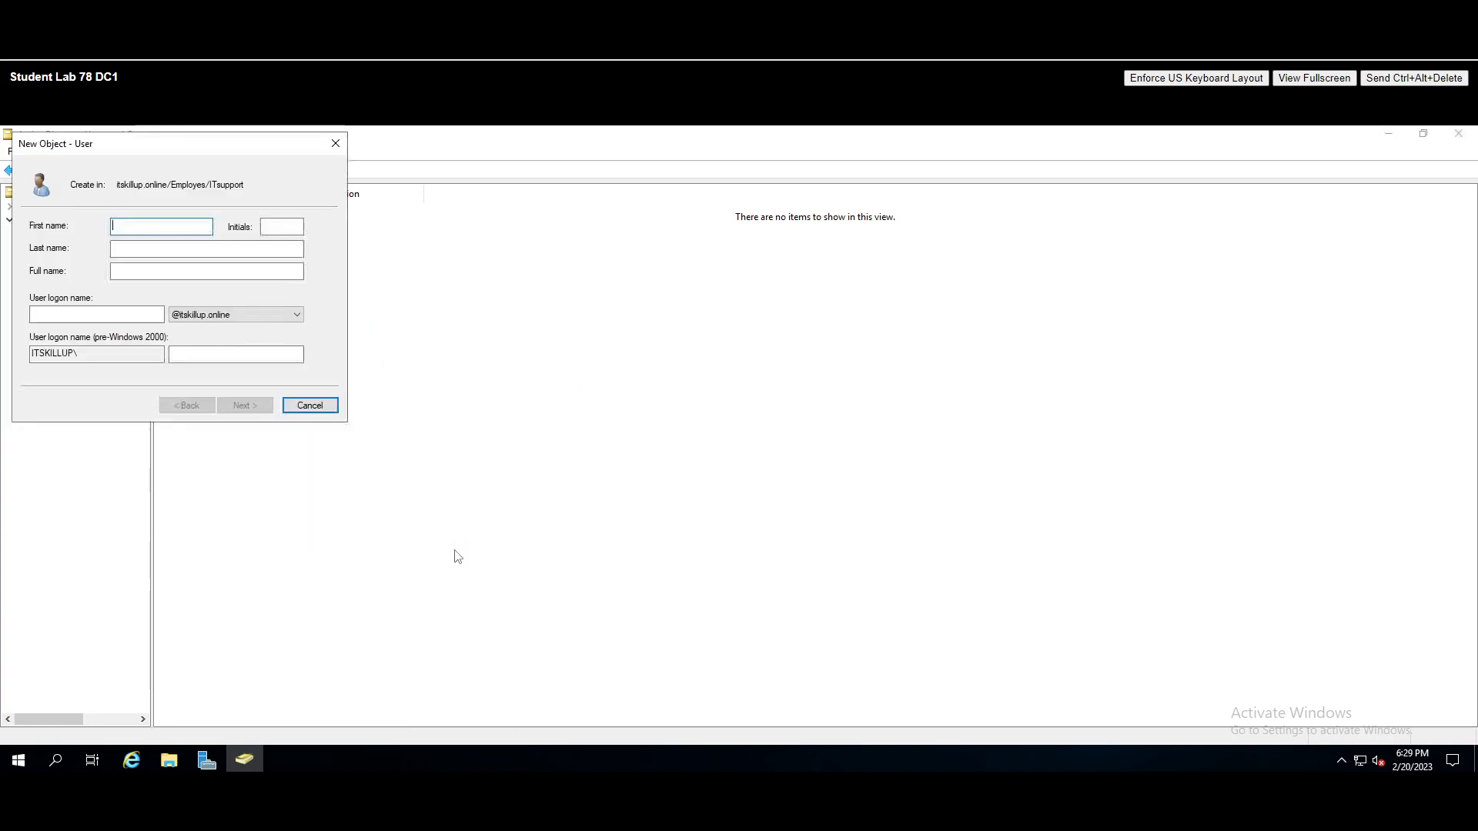
left_click_drag(80, 148, 407, 285)
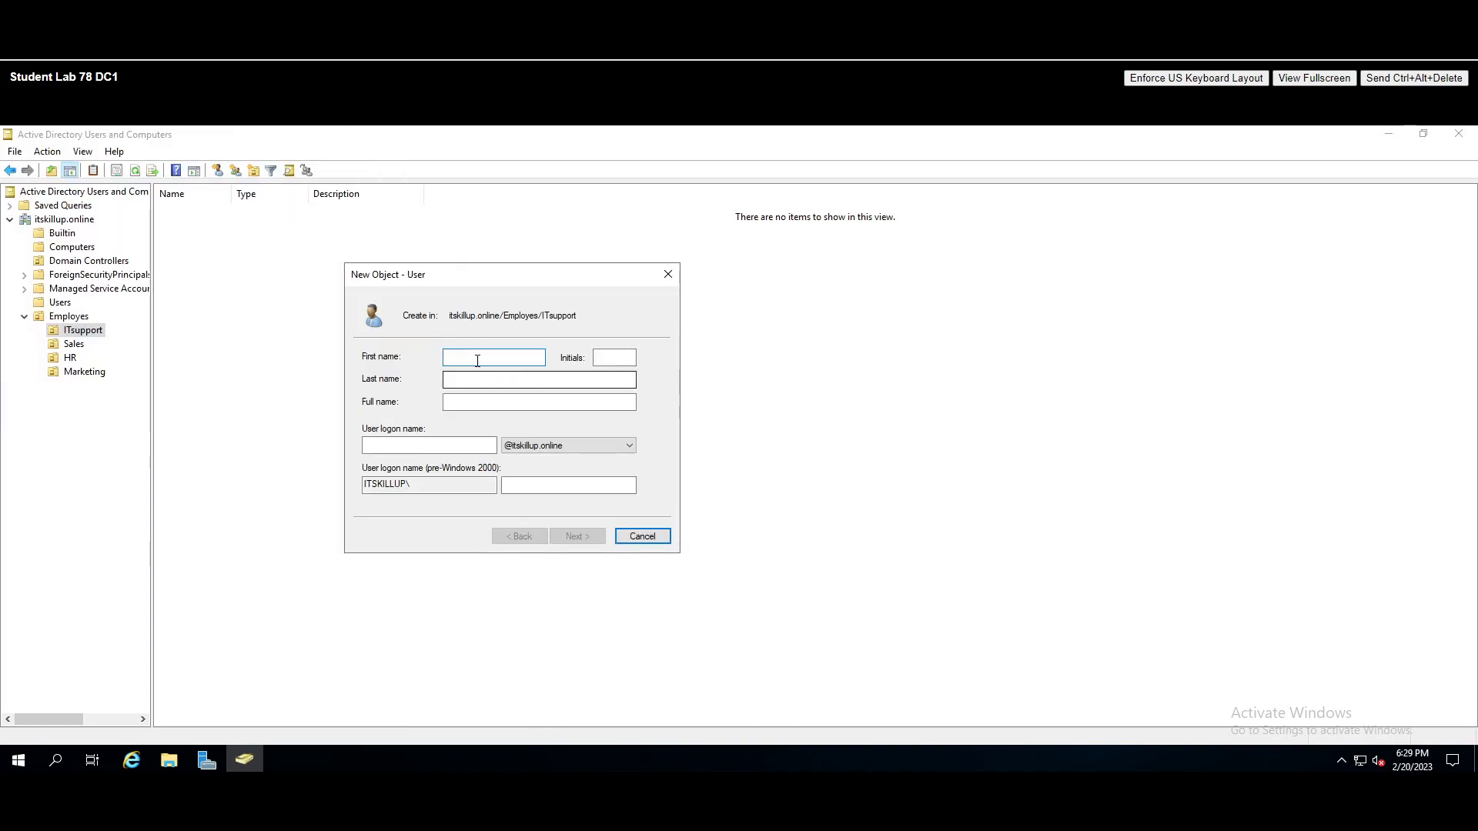
- Enter the new user's first name and user logon name
type("John")
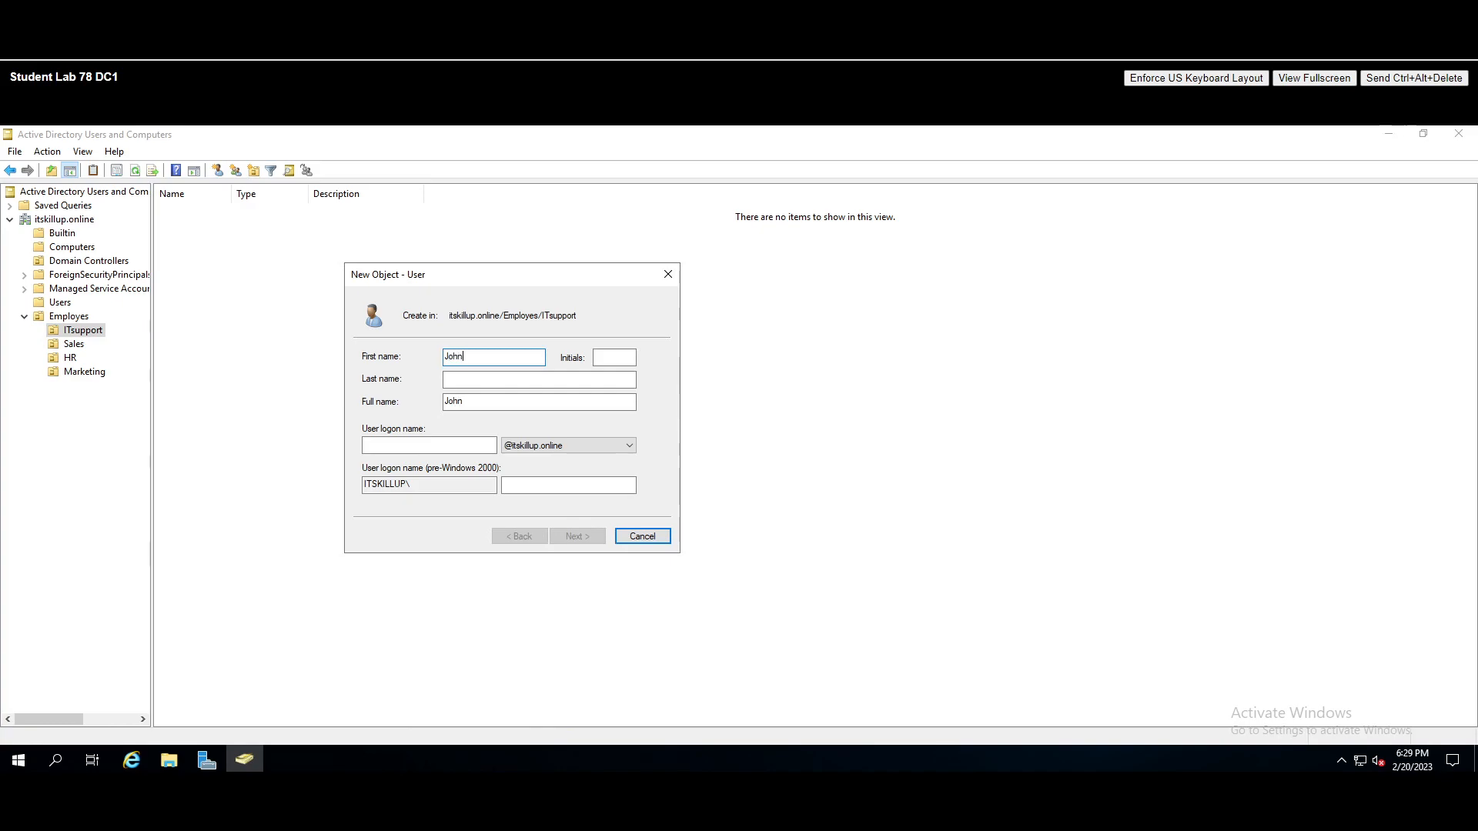
left_click(615, 357)
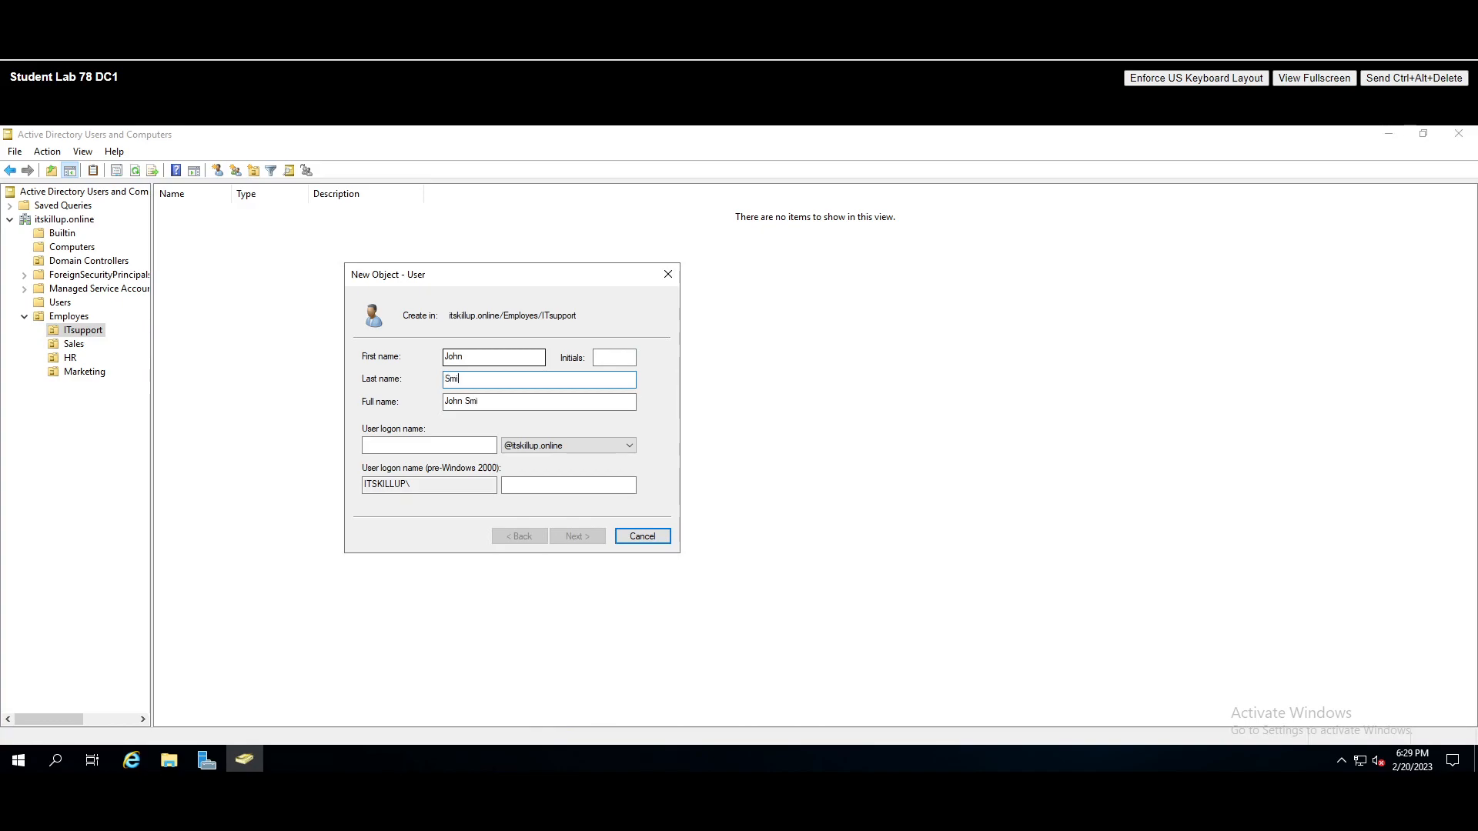
left_click(408, 444)
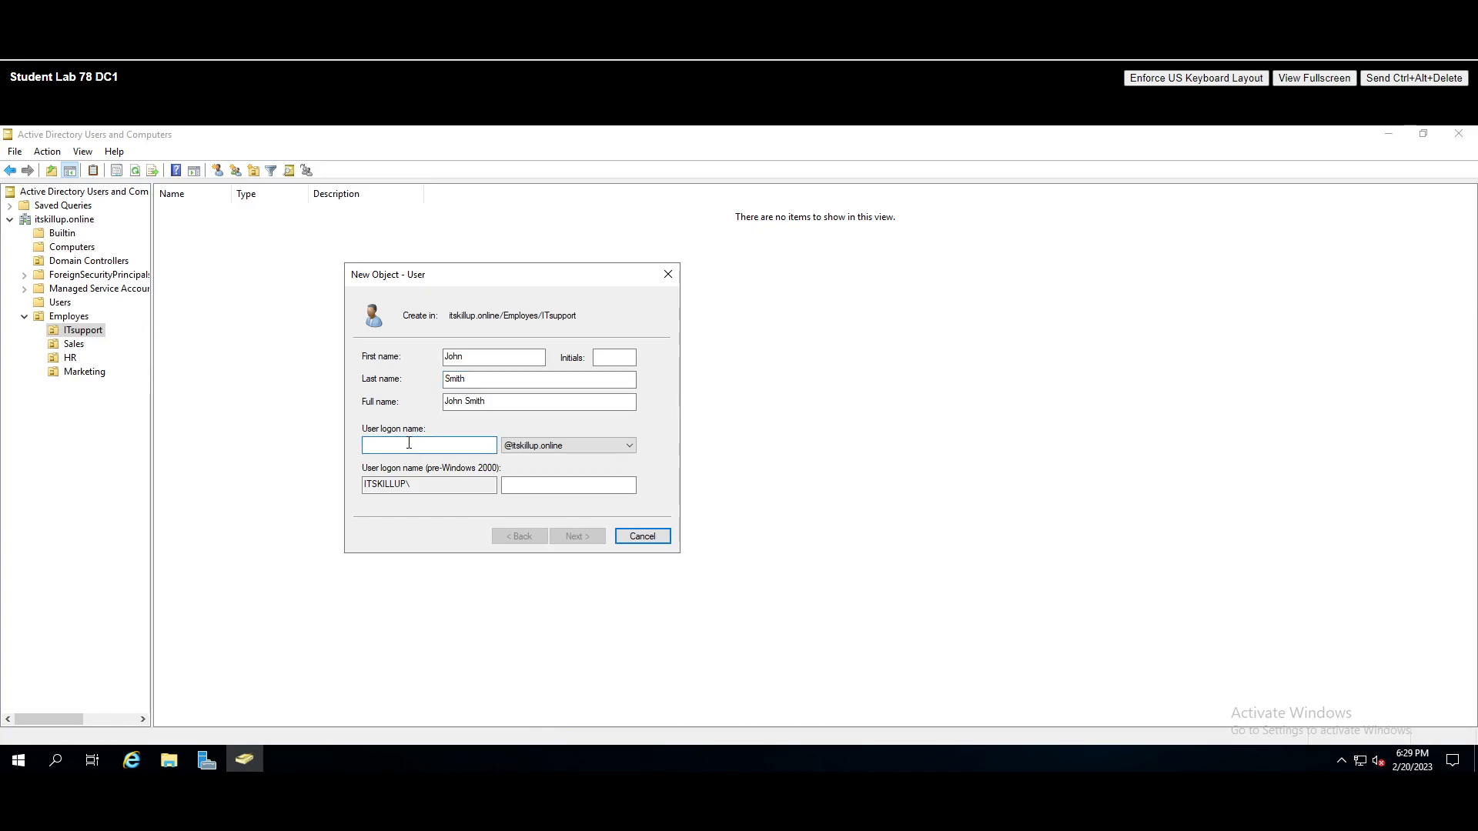
type("john.")
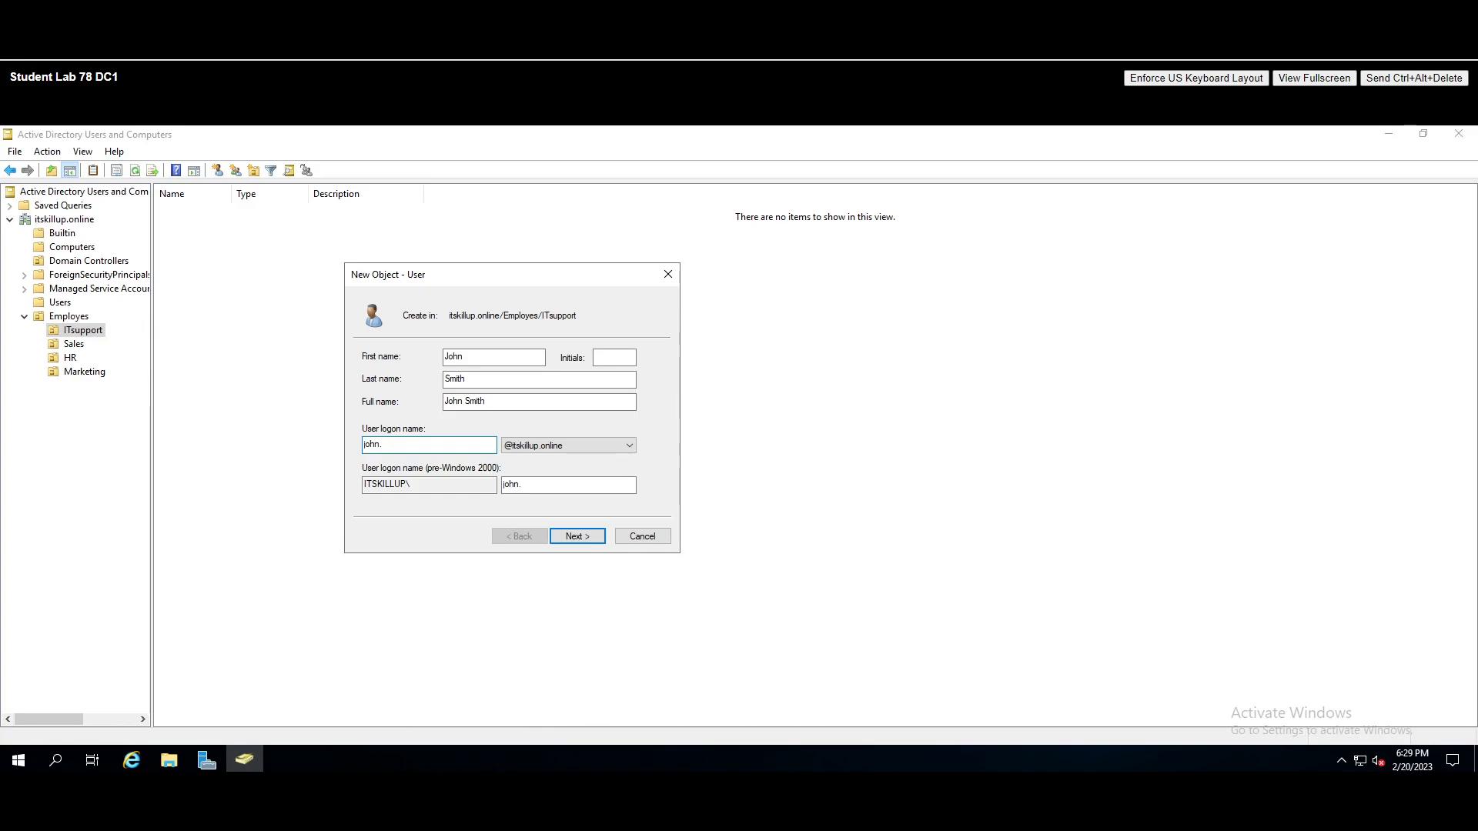
type("mith")
left_click(578, 539)
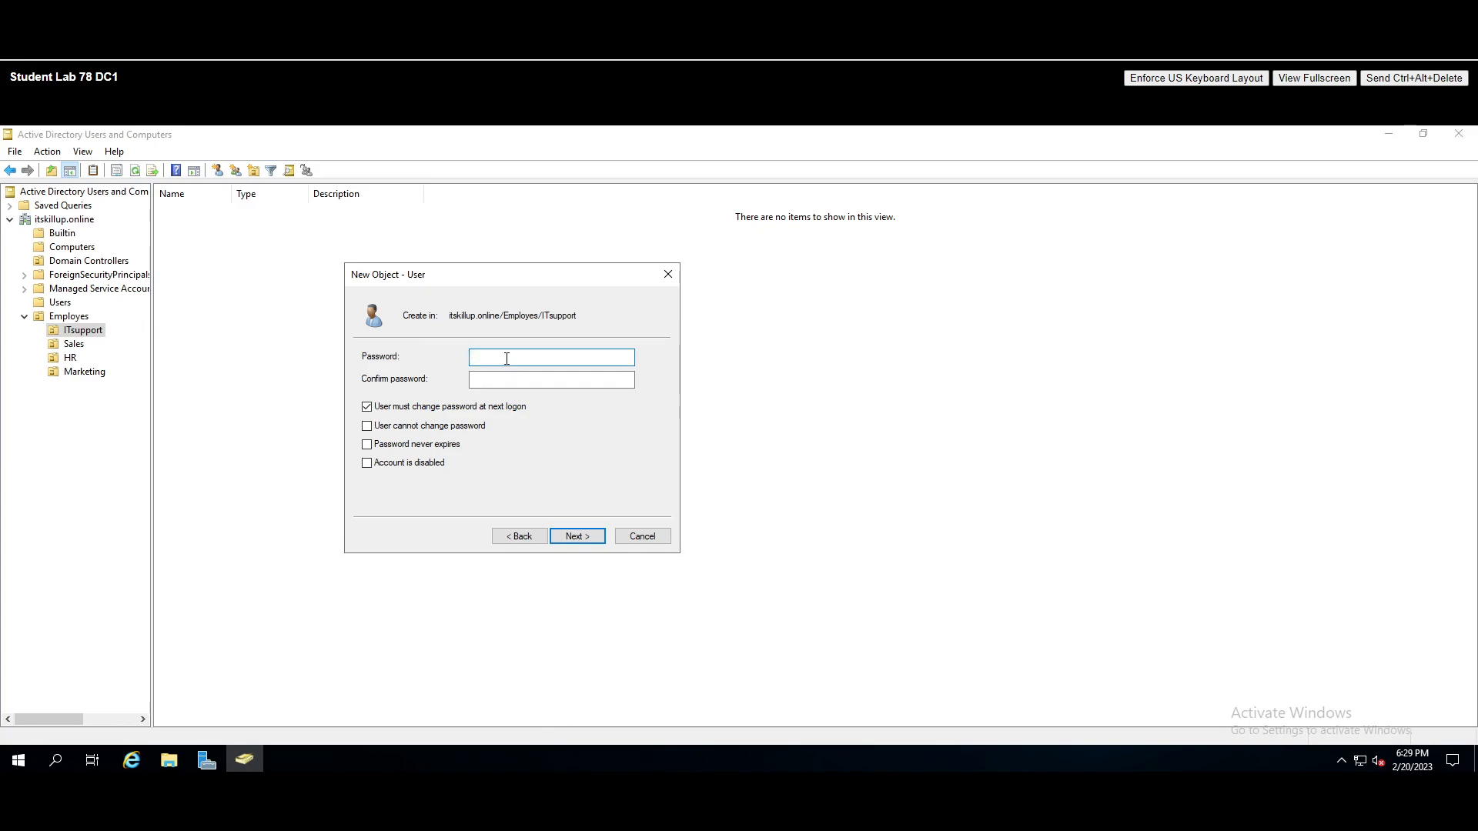
- Set the password, untick must-change at next logon, tick Password never expires, and finish
type("••••••••")
key("Tab")
type("••••••••")
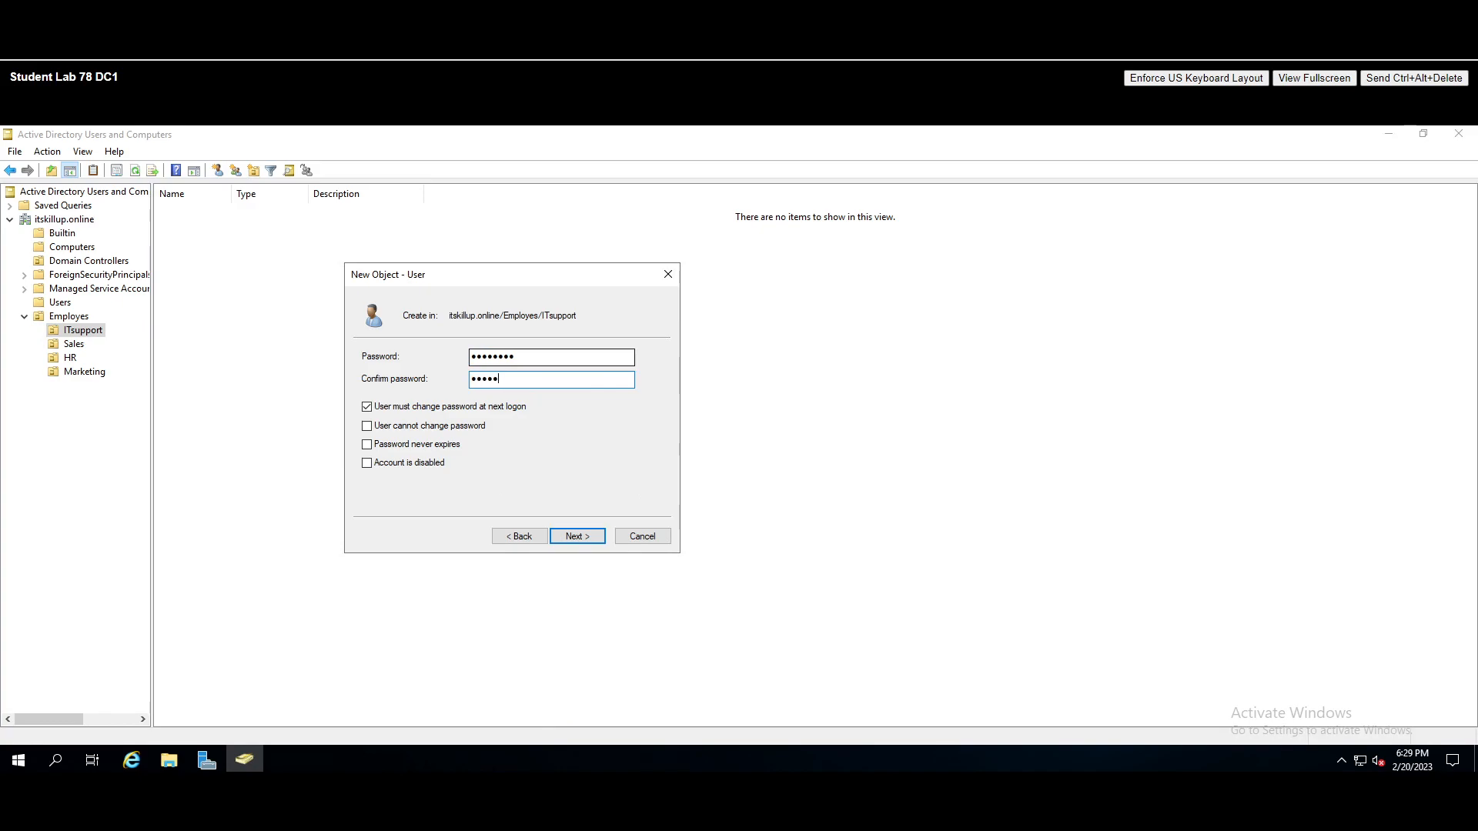
left_click(368, 408)
left_click(367, 445)
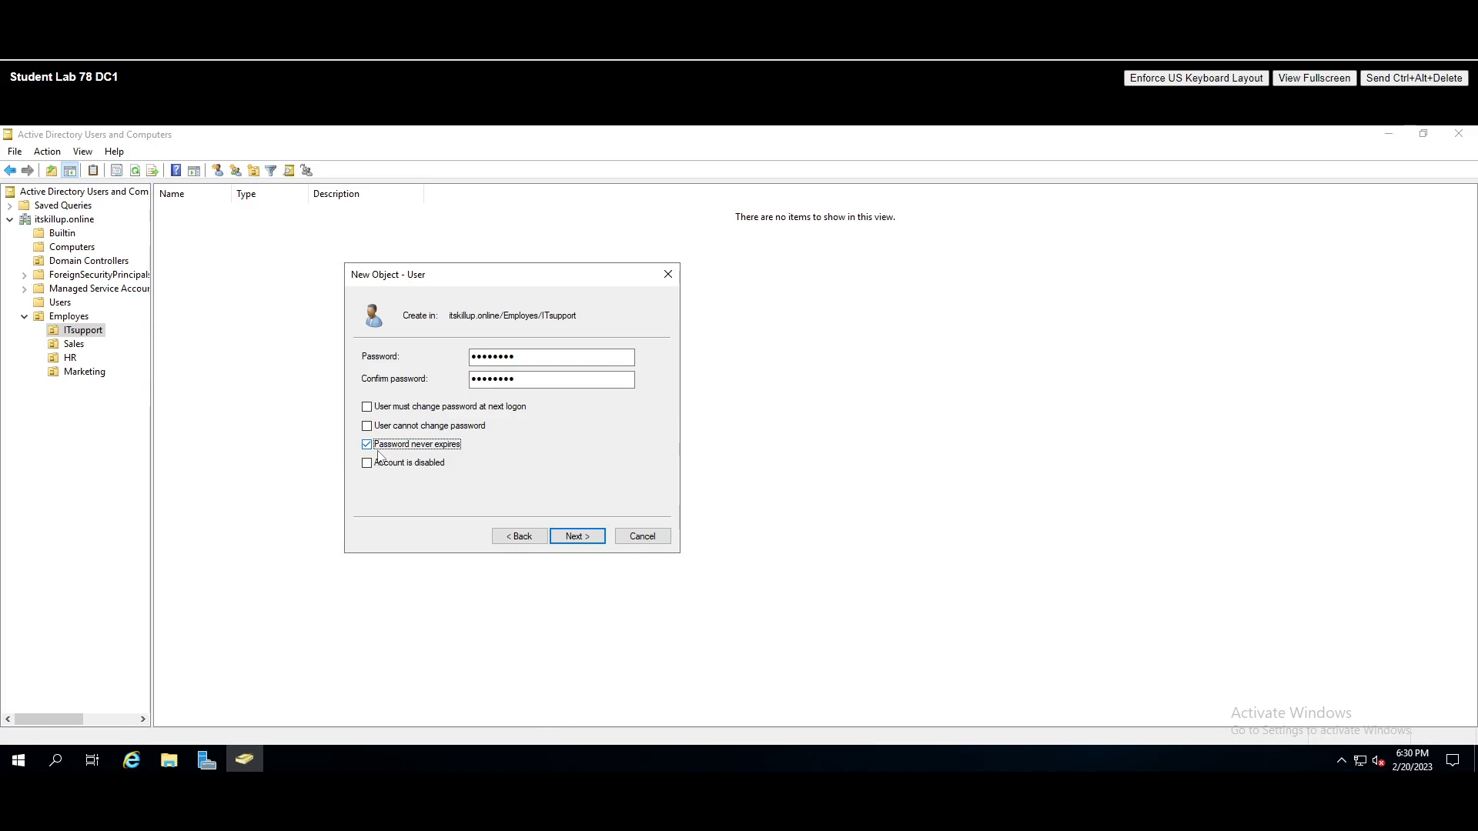
left_click(576, 538)
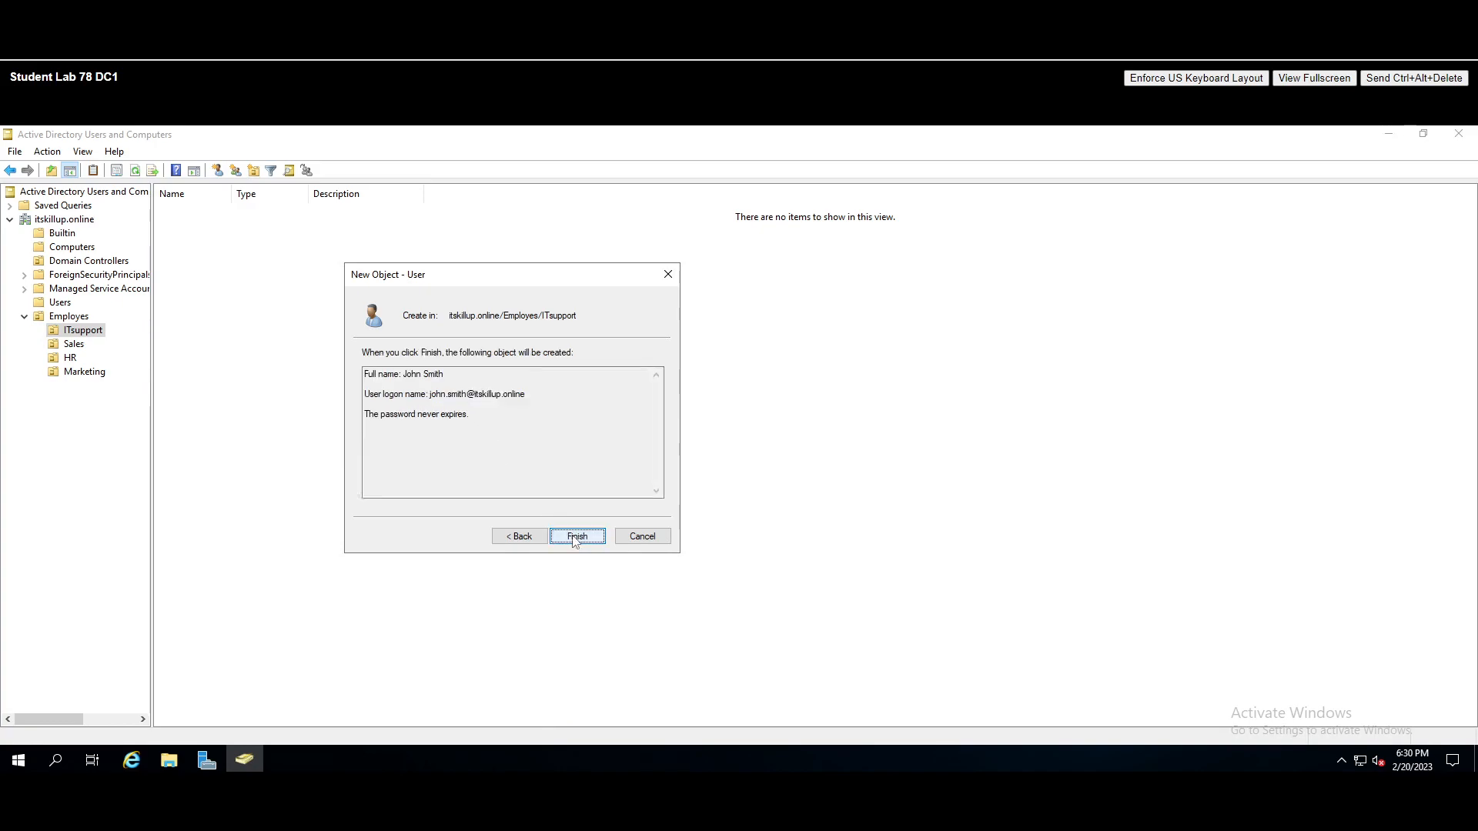
left_click(576, 537)
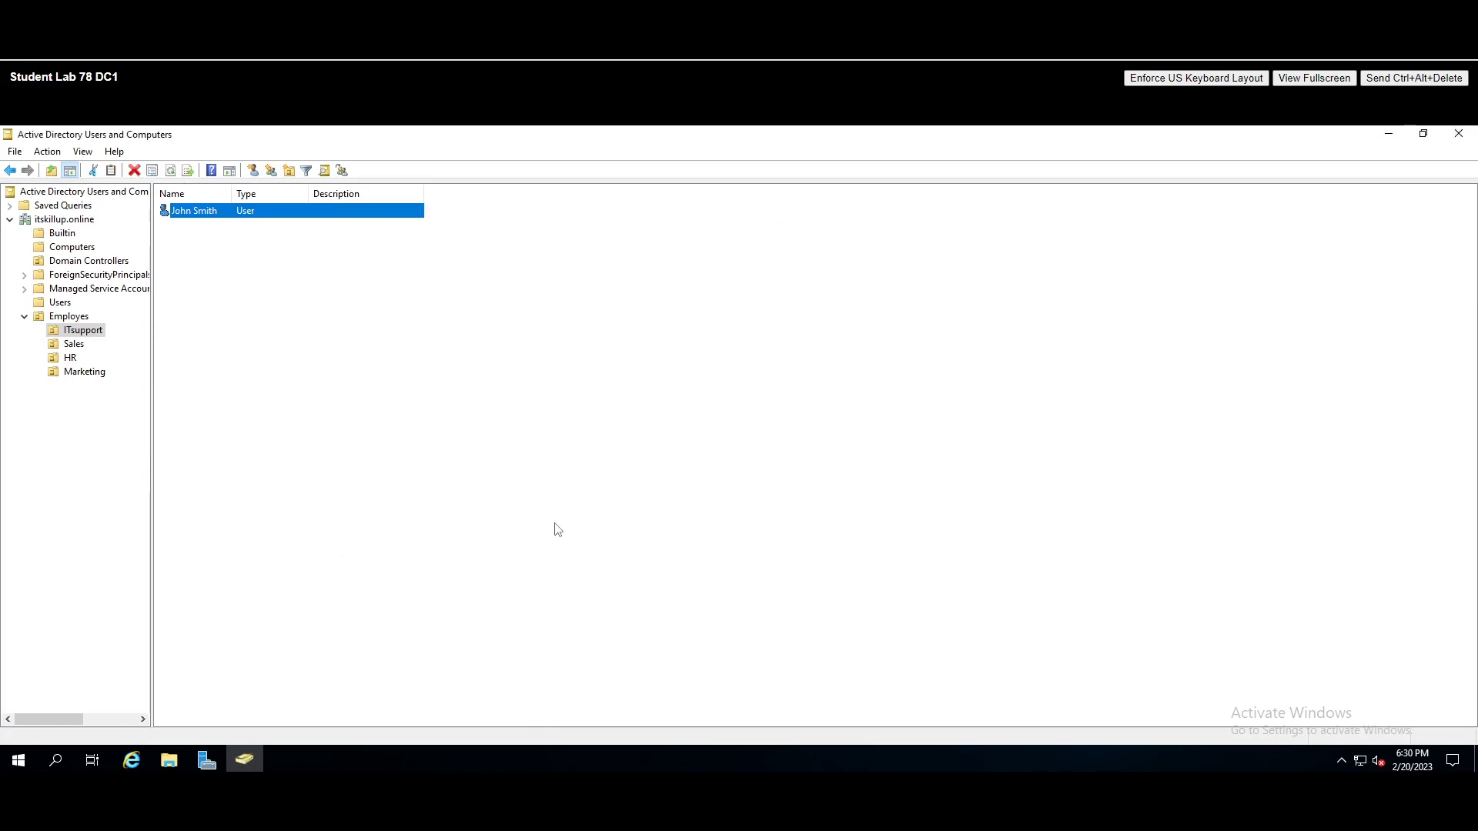
- Open the new user's Properties dialog and glance at its Address tab
left_click(198, 210)
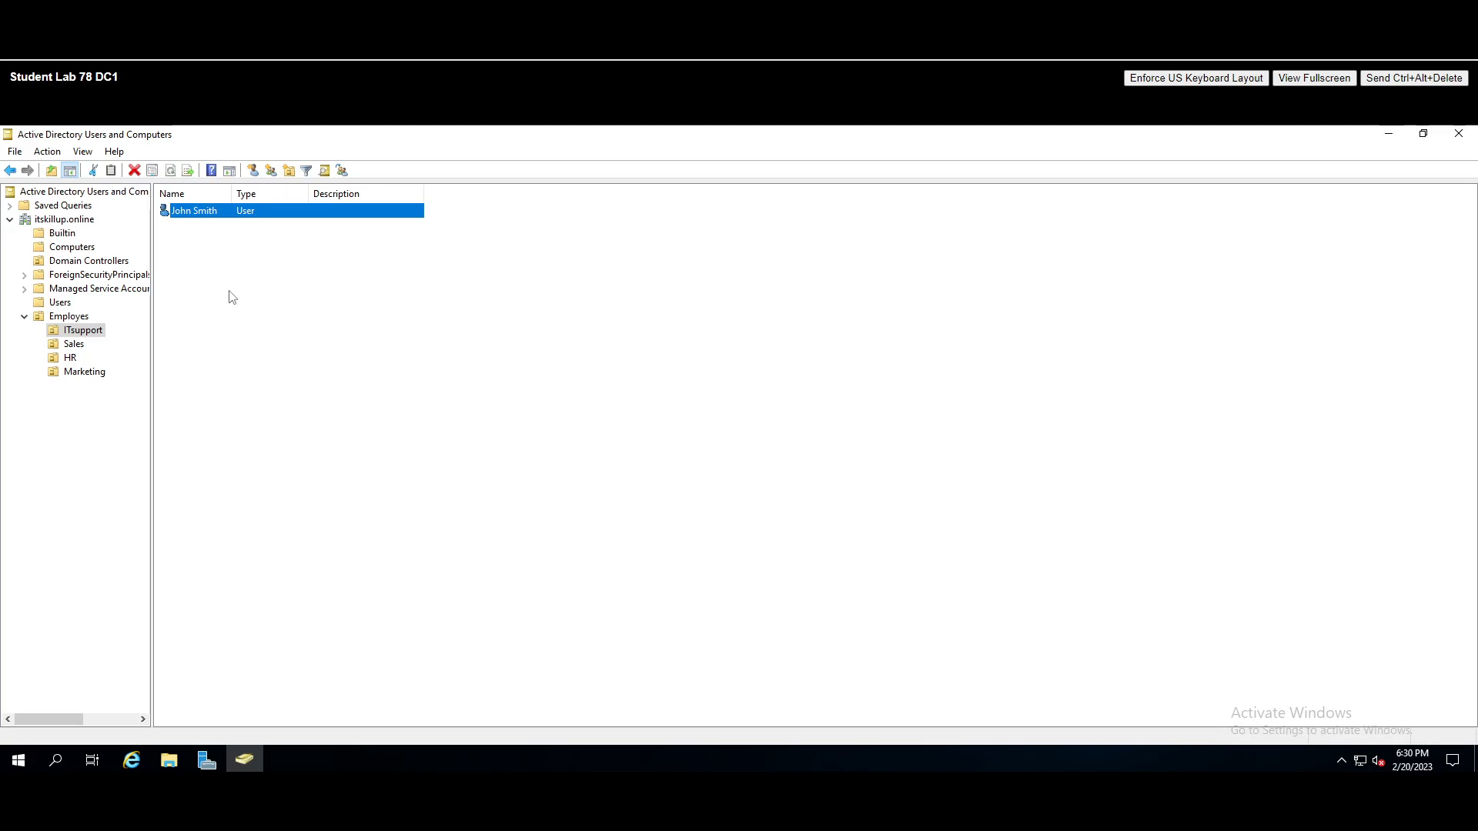
right_click(197, 212)
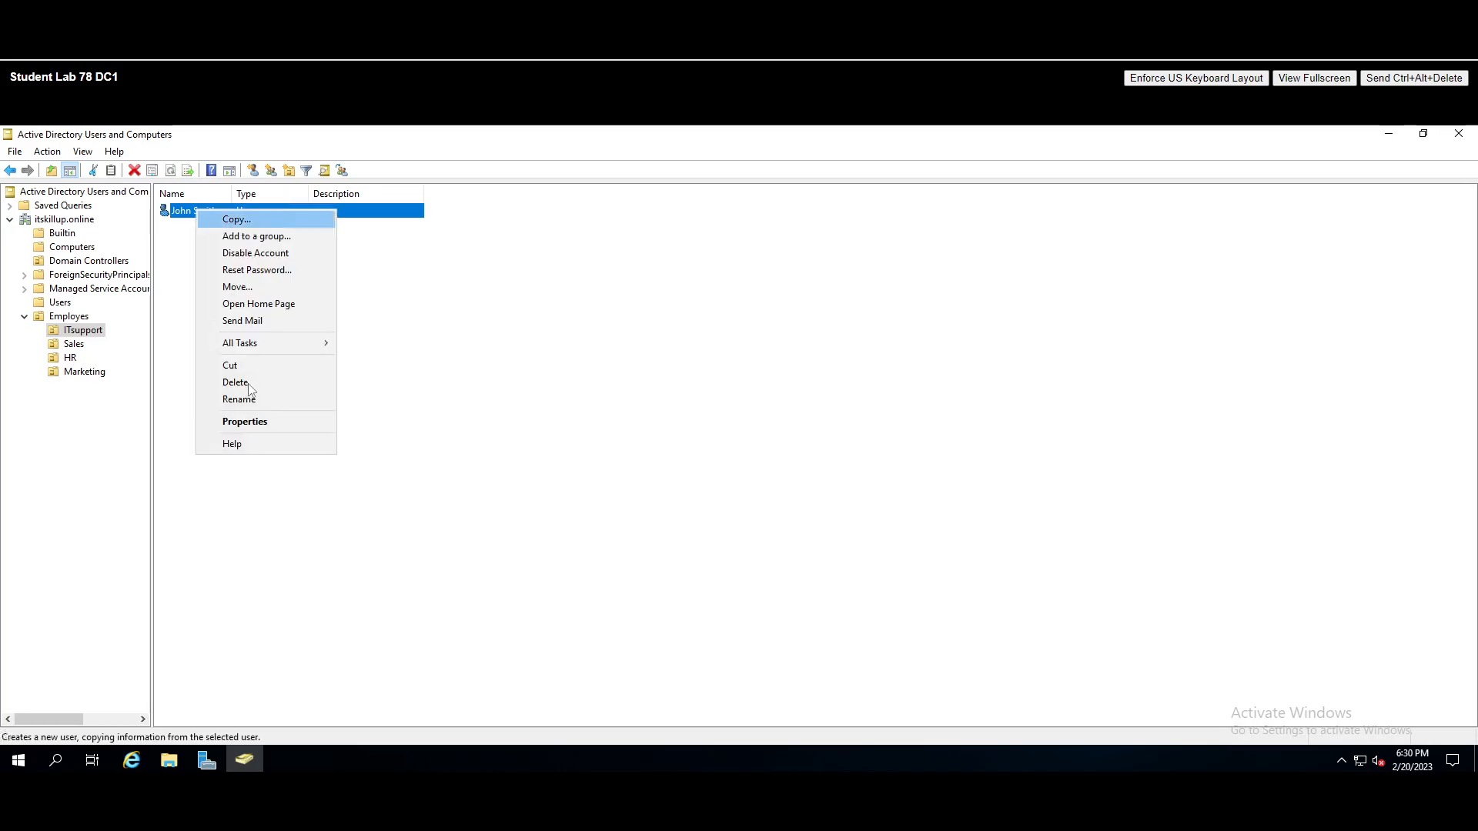
left_click(254, 422)
left_click_drag(611, 241, 488, 239)
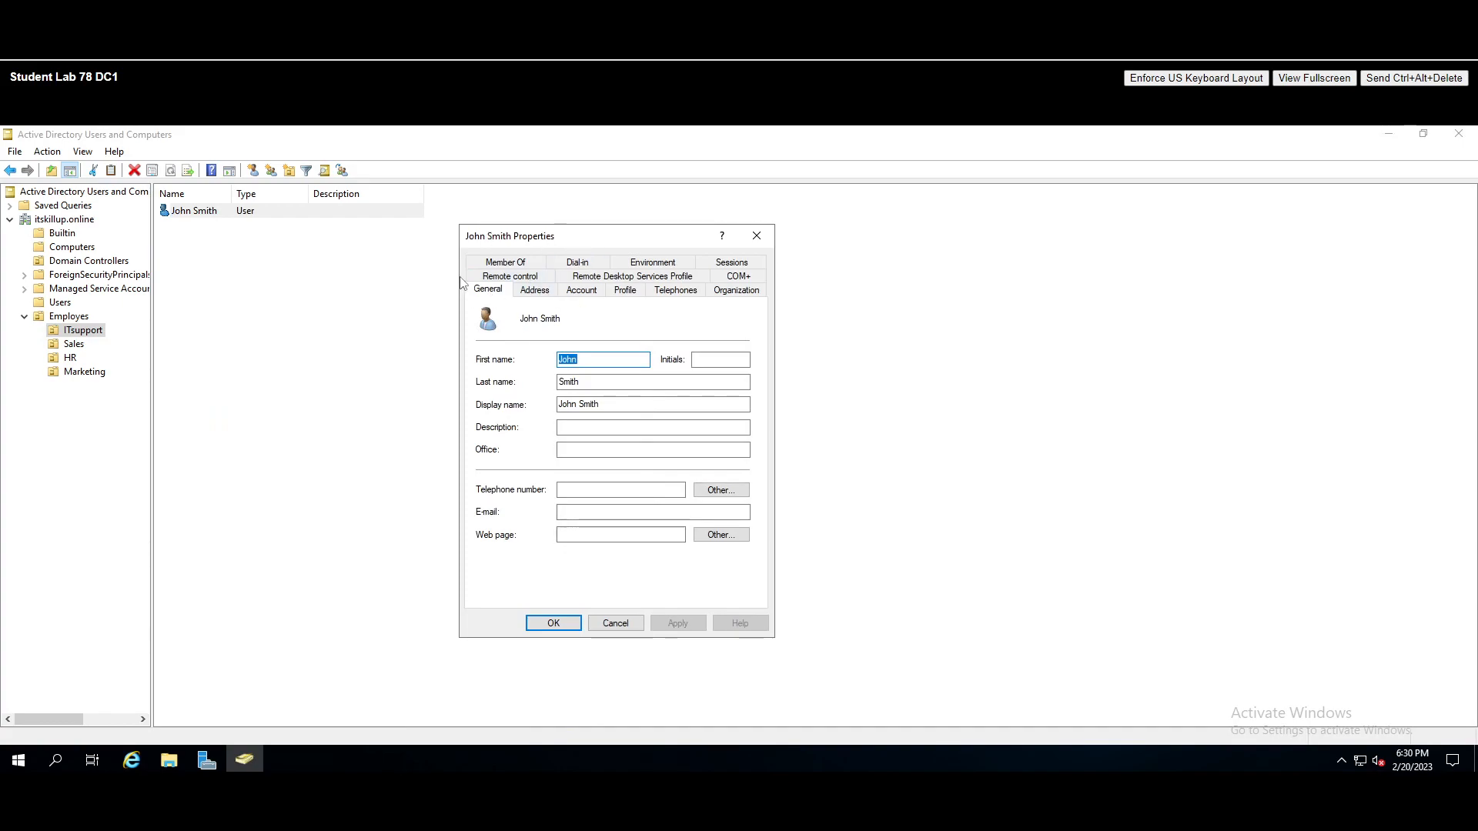
left_click(533, 292)
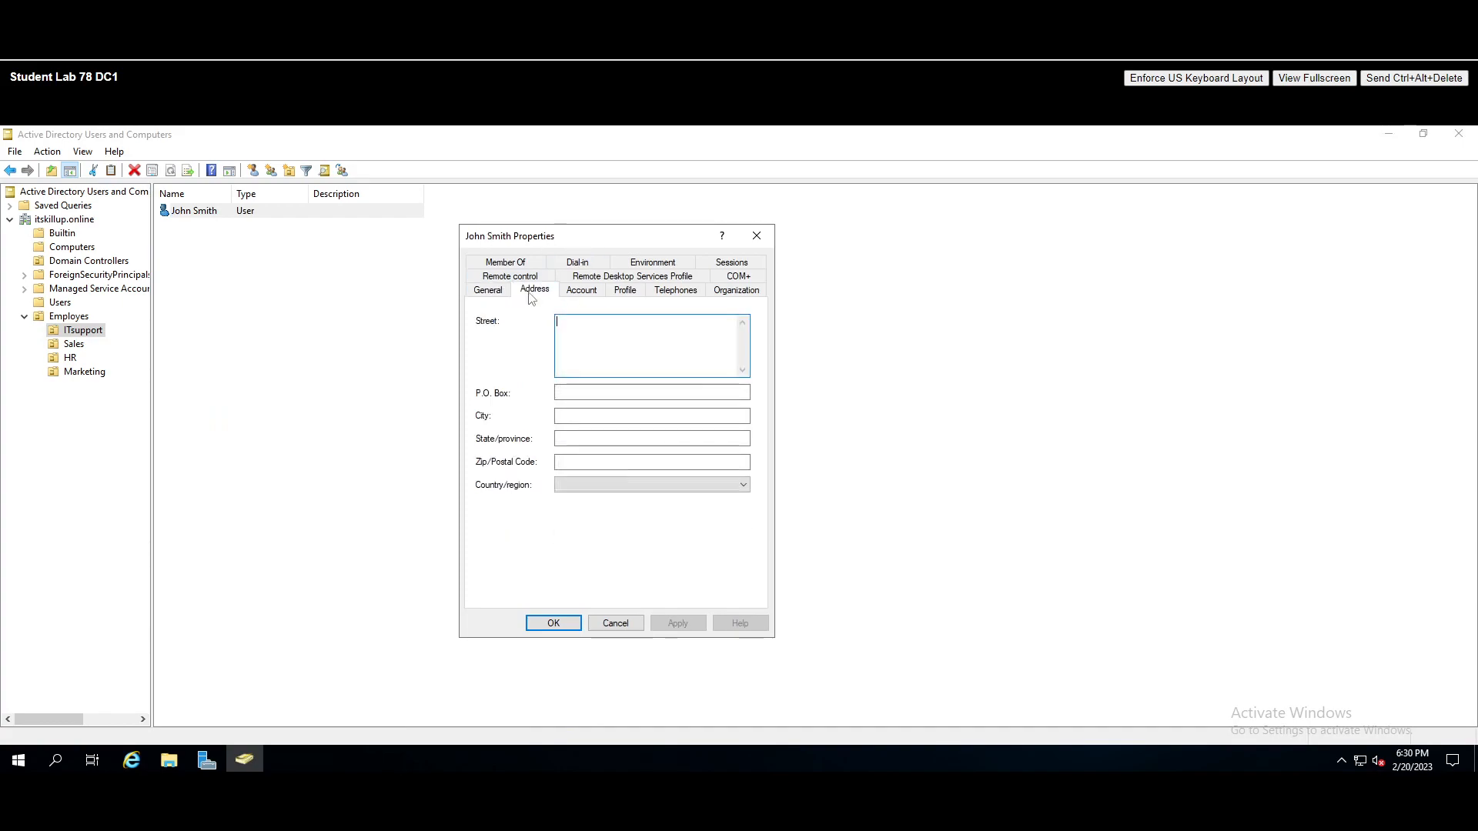
left_click(489, 291)
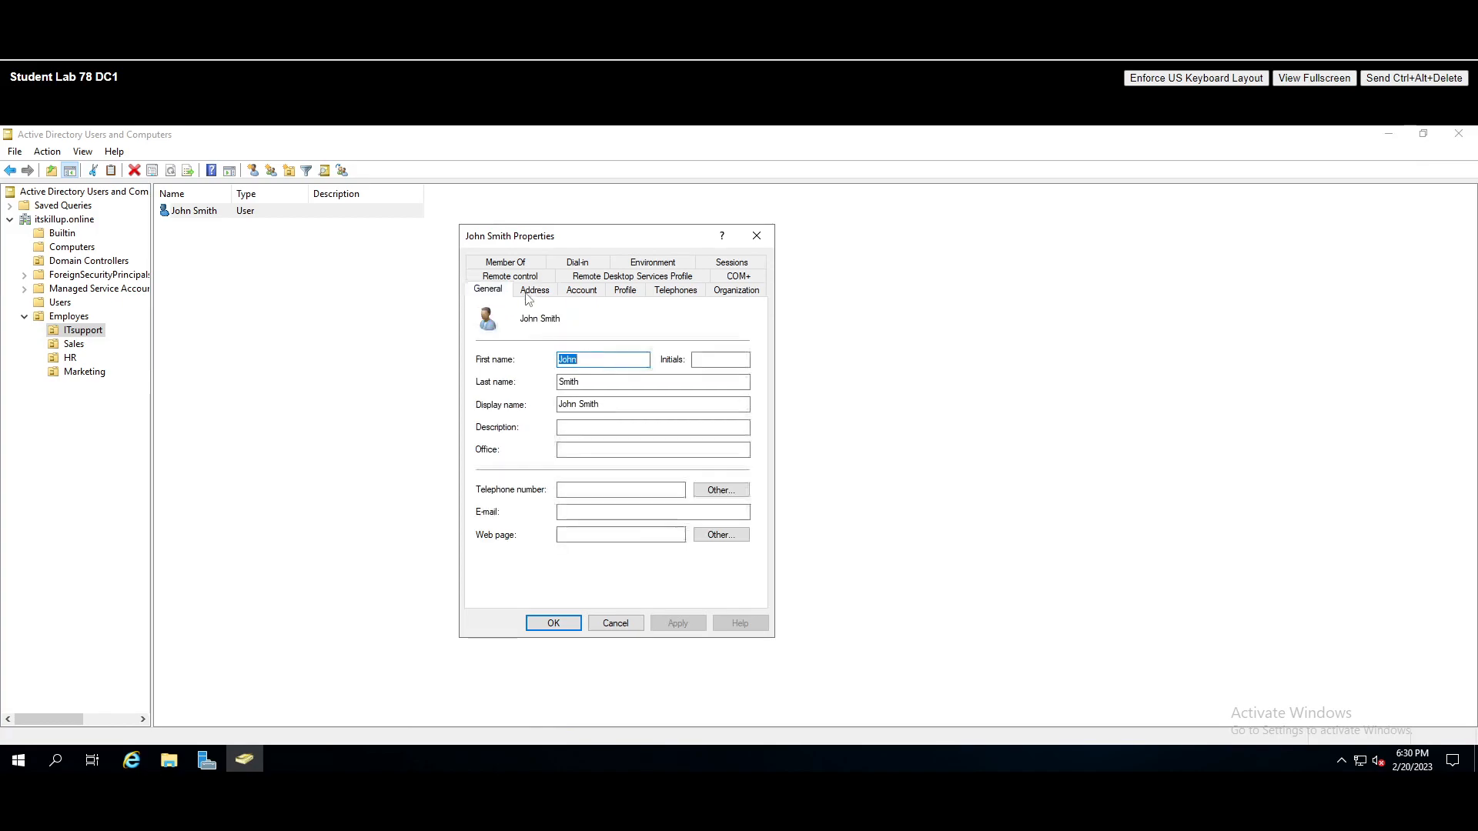
- On the General tab, enter Office 'IT Support', a telephone number and the user's e-mail address
left_click(559, 451)
type("IT sUPPORT")
key("BackSpace")
key("BackSpace")
key("BackSpace")
key("BackSpace")
key("BackSpace")
key("BackSpace")
key("BackSpace")
type("s")
key("BackSpace")
type("Support")
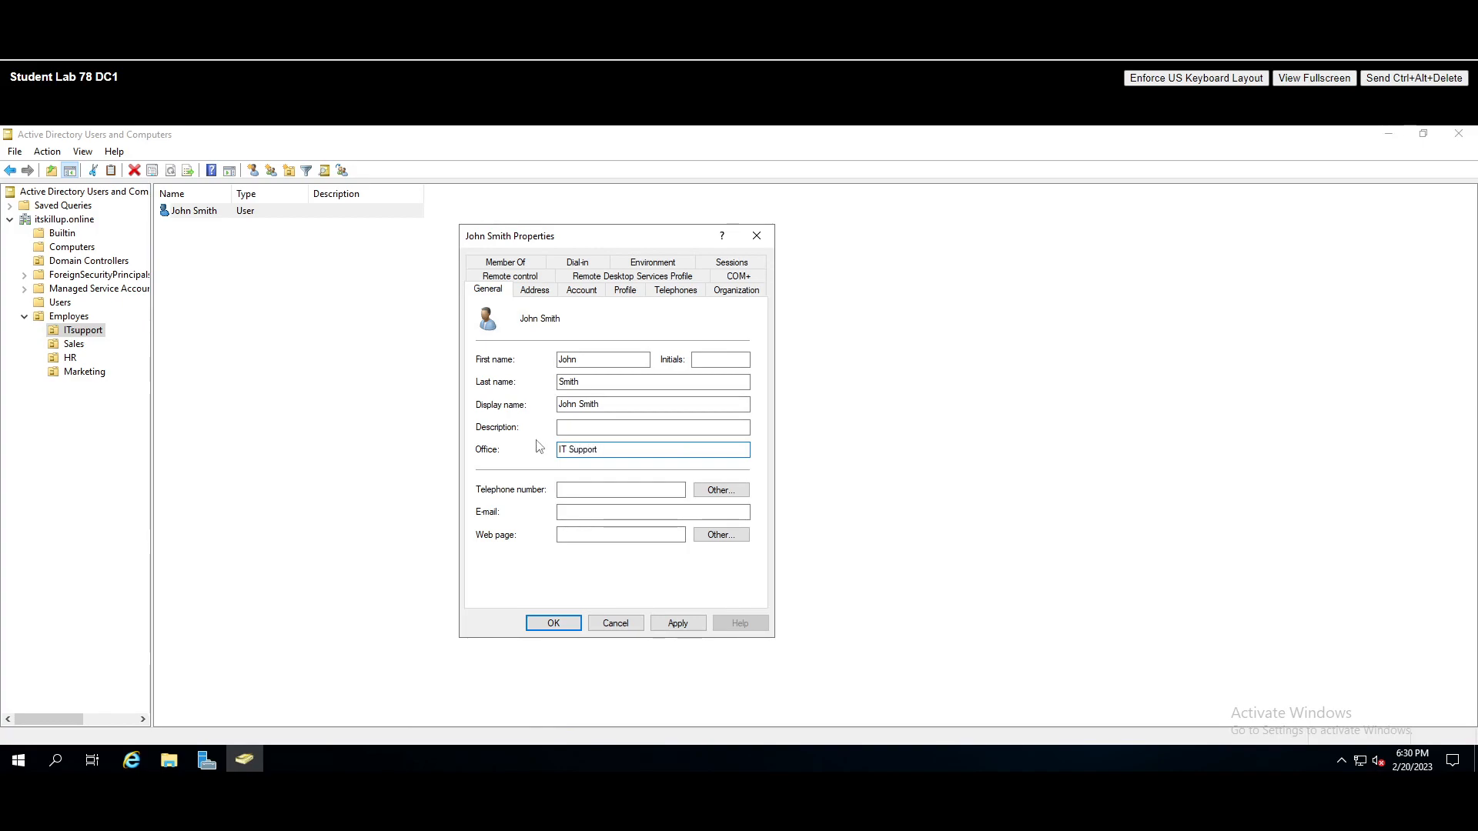
left_click(579, 490)
type("123")
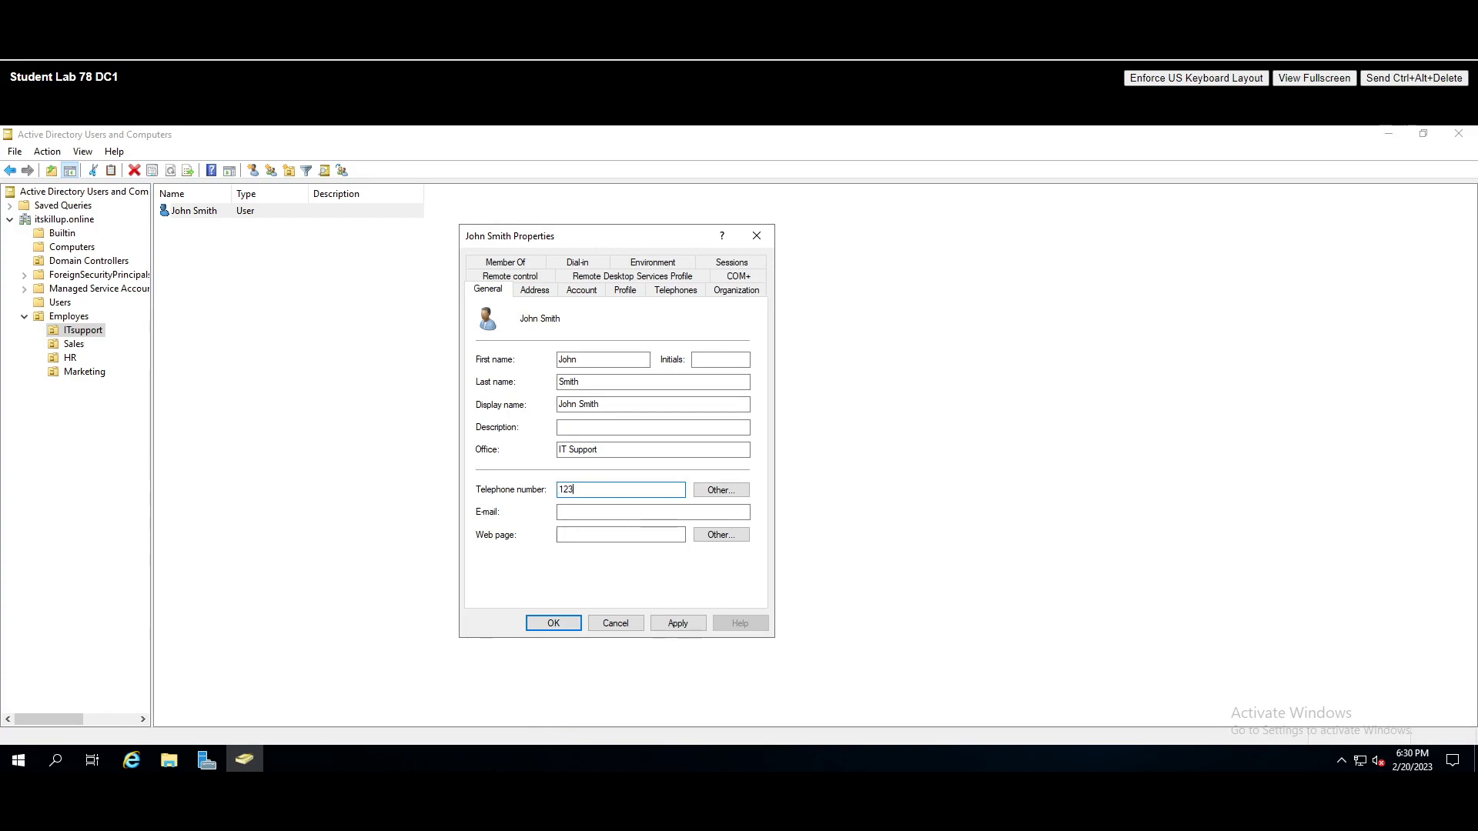
type("-456-789")
left_click(584, 512)
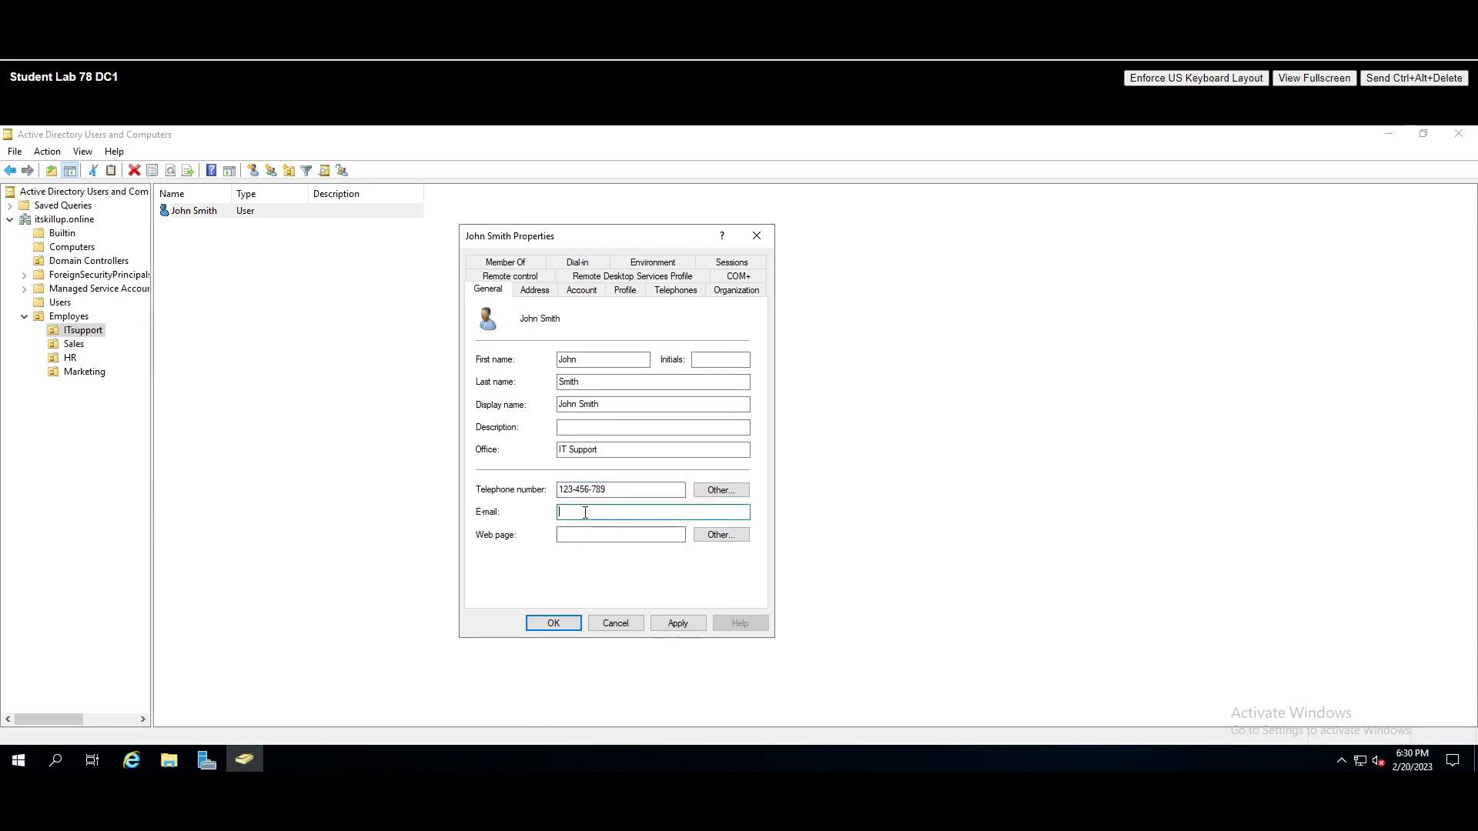
- Review the user's Address and Account tabs
left_click(533, 292)
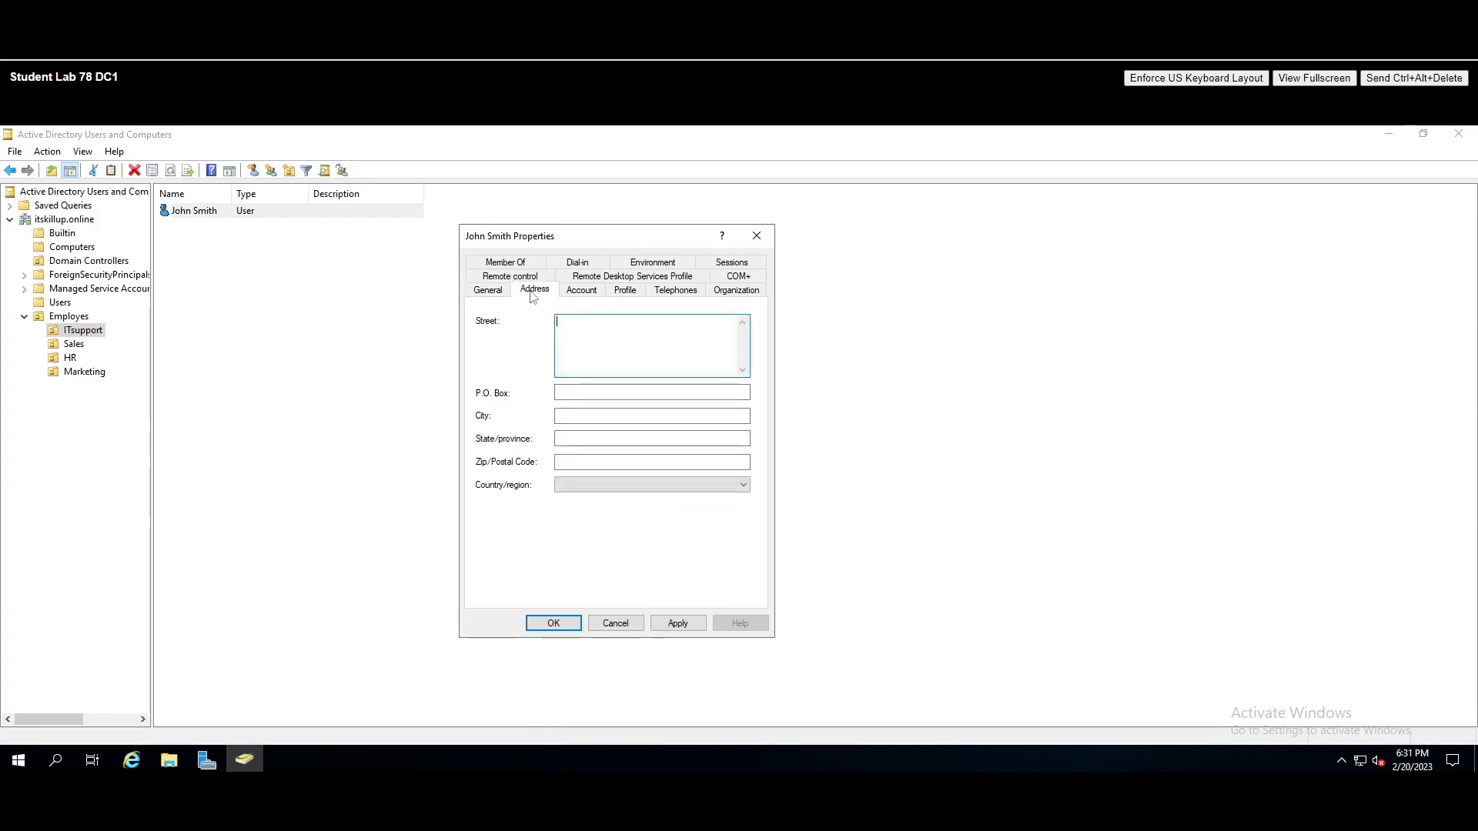
left_click(585, 337)
left_click(582, 290)
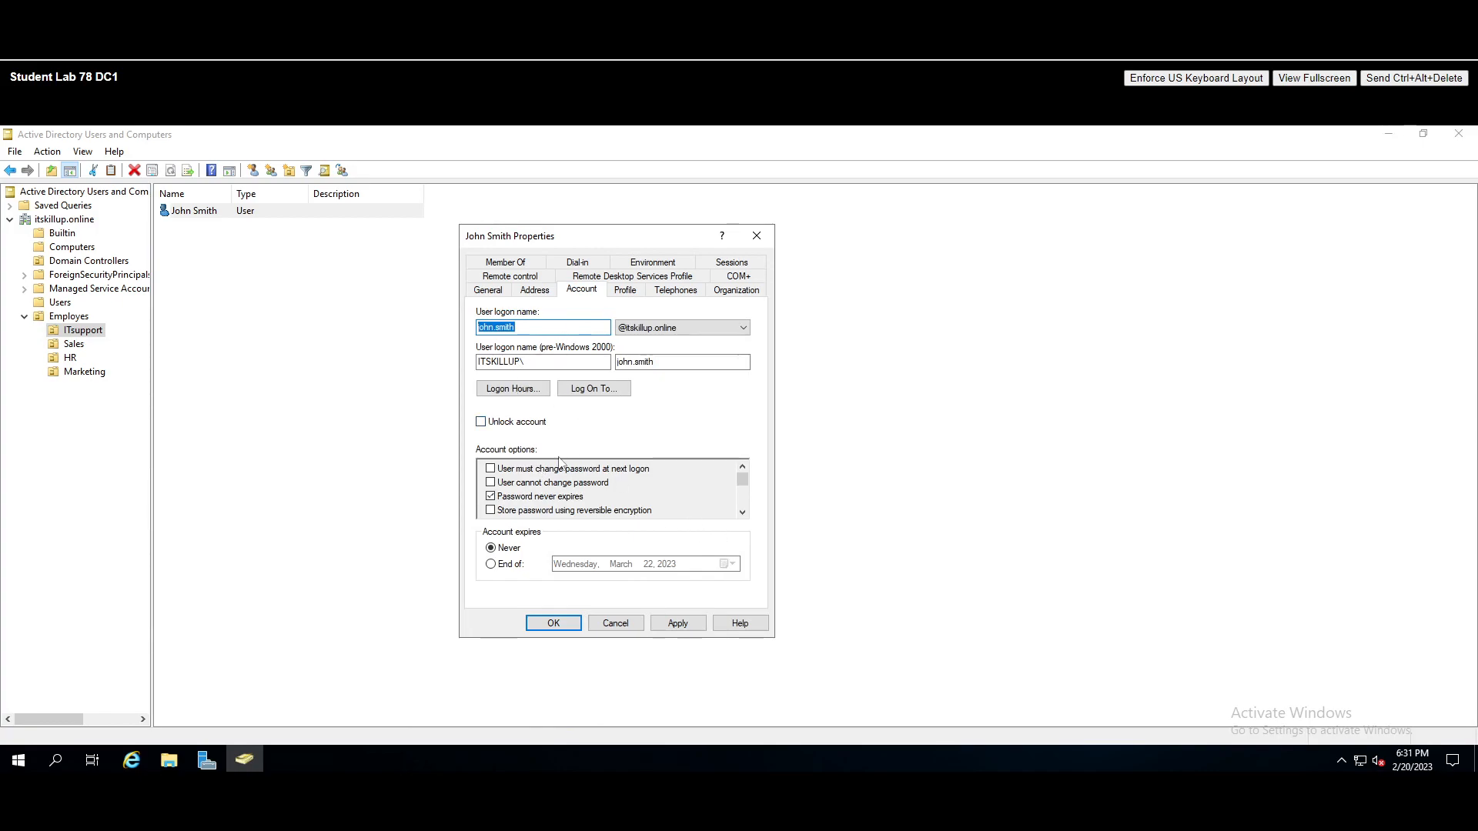
- On the Organization tab, set Job Title IT Support, Department IT, Company ITSKILLS, and apply
left_click(630, 295)
left_click(684, 292)
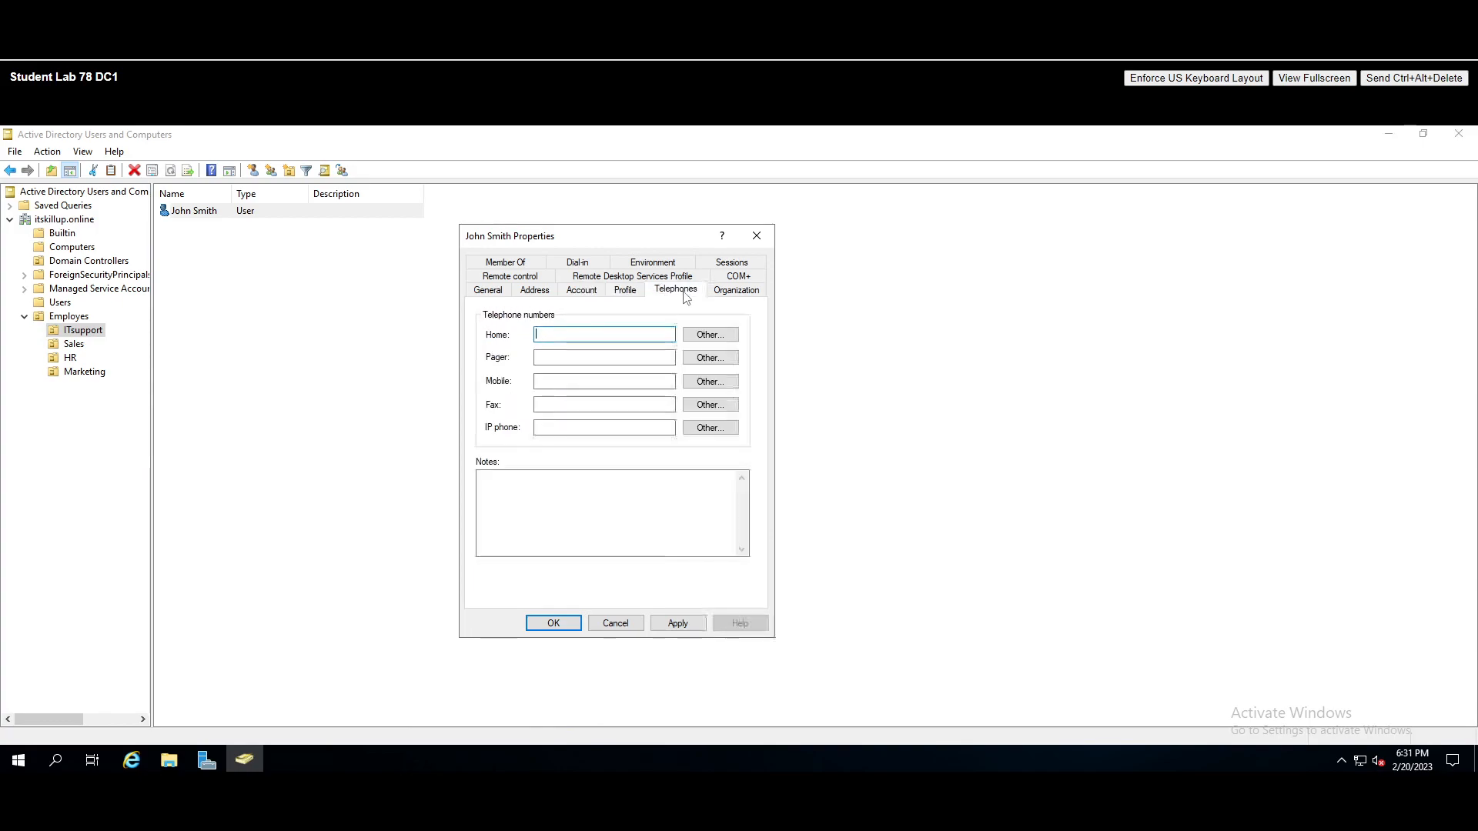
left_click(736, 292)
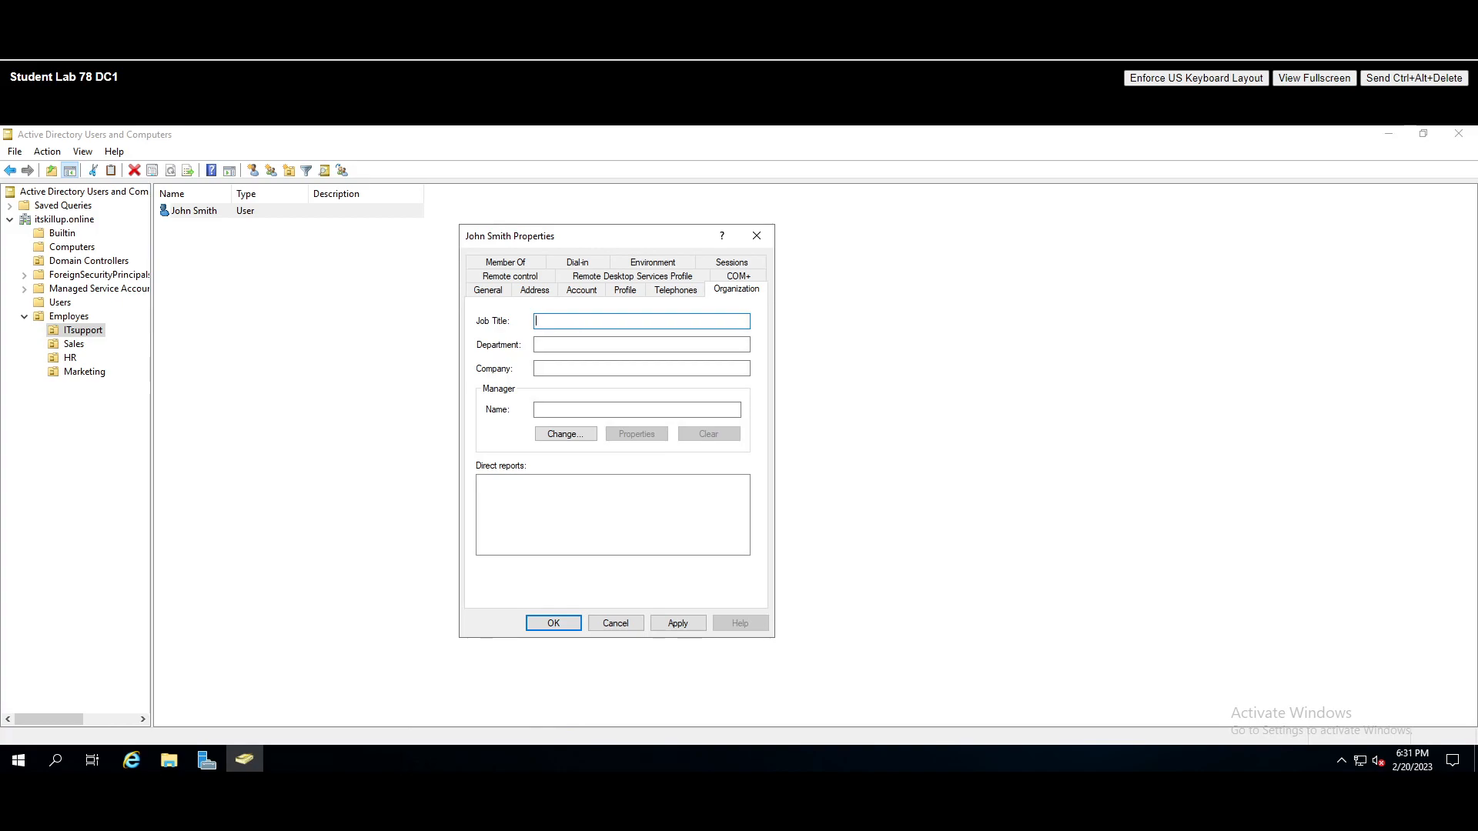
type("IT Support")
key("Tab")
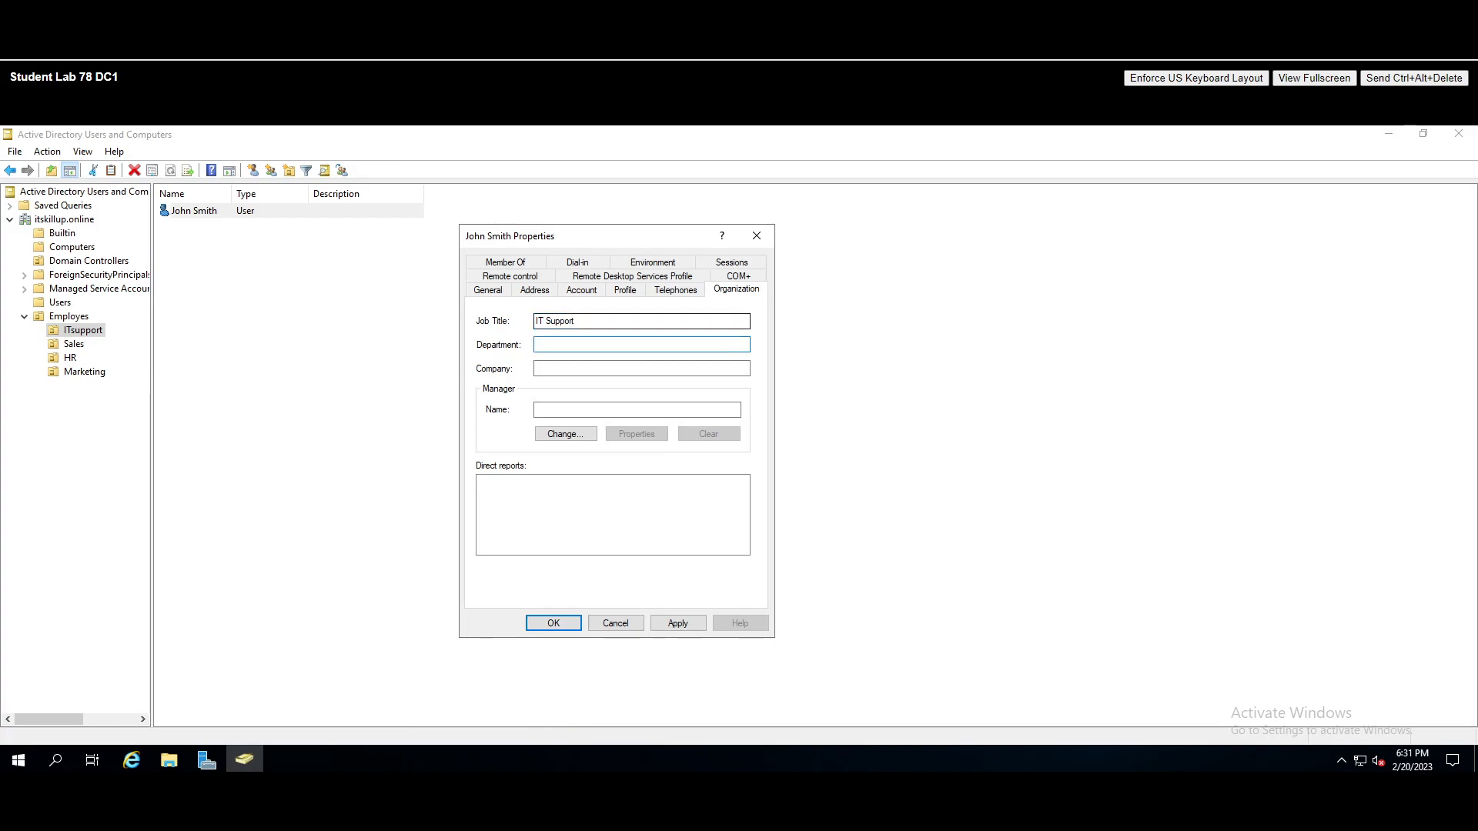
type("IT")
key("Tab")
type("I")
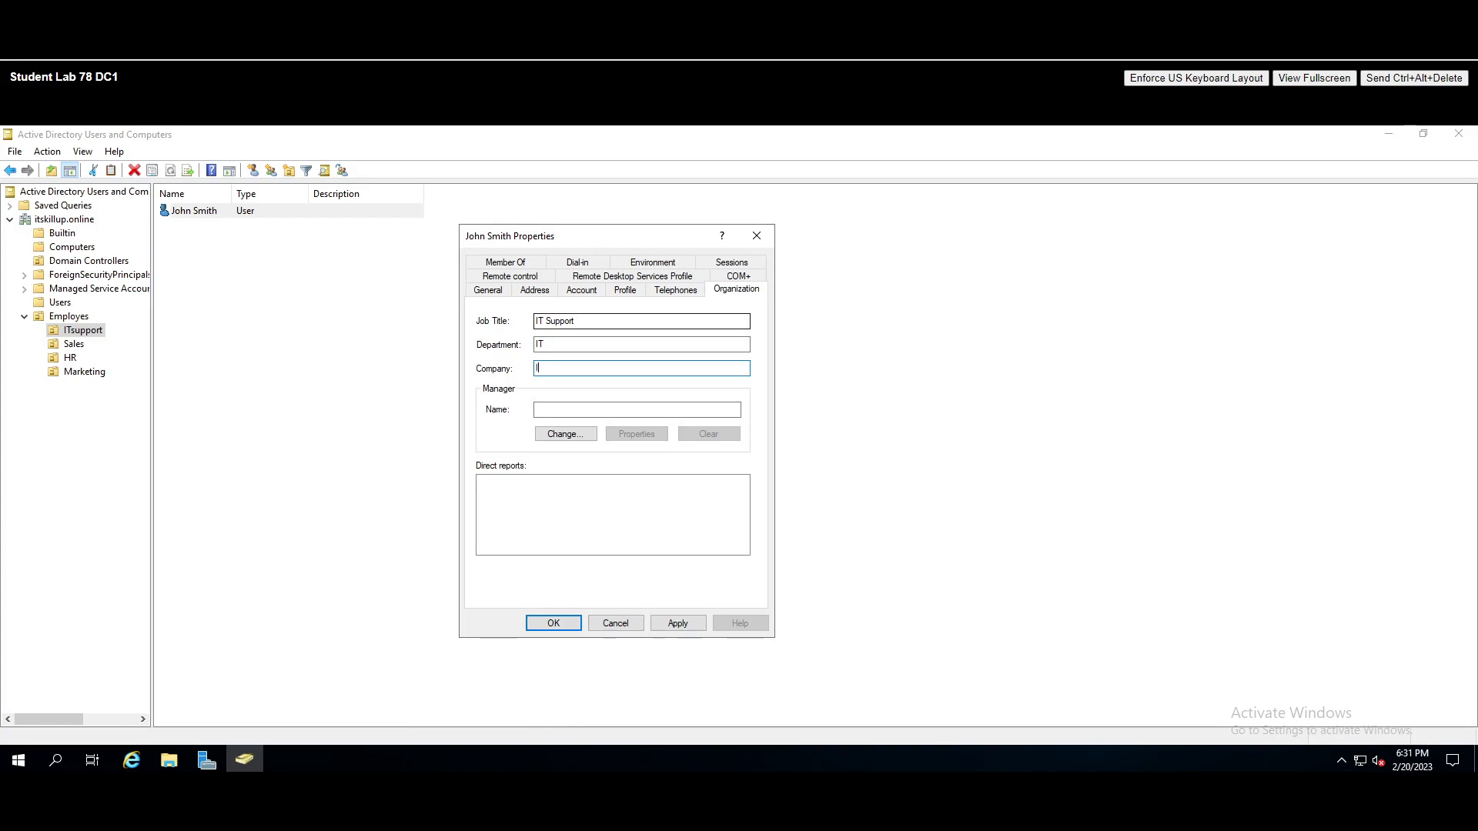
type("TSKILLU")
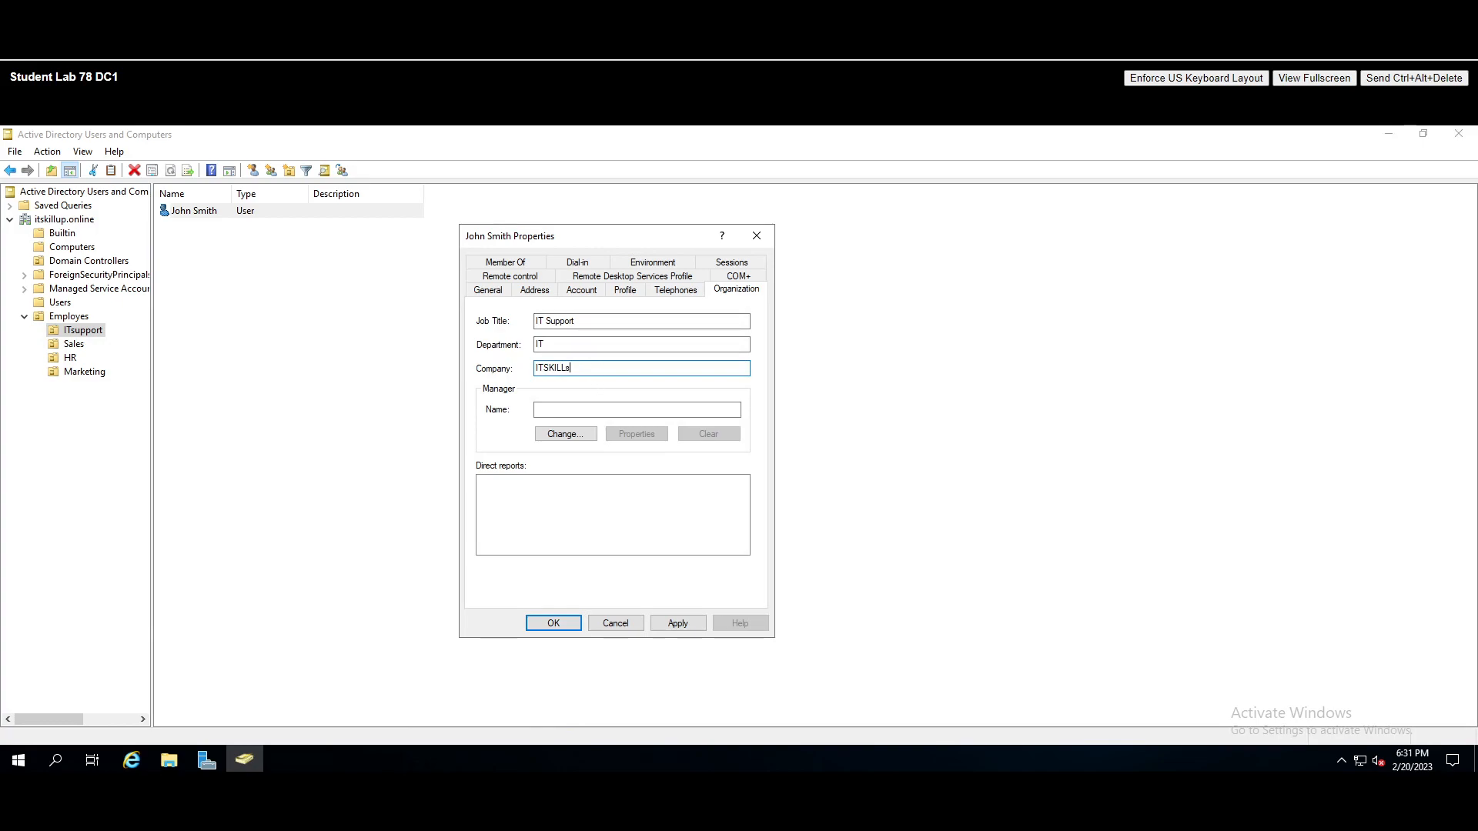
type("S")
left_click(682, 624)
- Save the user properties, check the empty Computers container, then bring up the Win10 sign-in screen
left_click(553, 624)
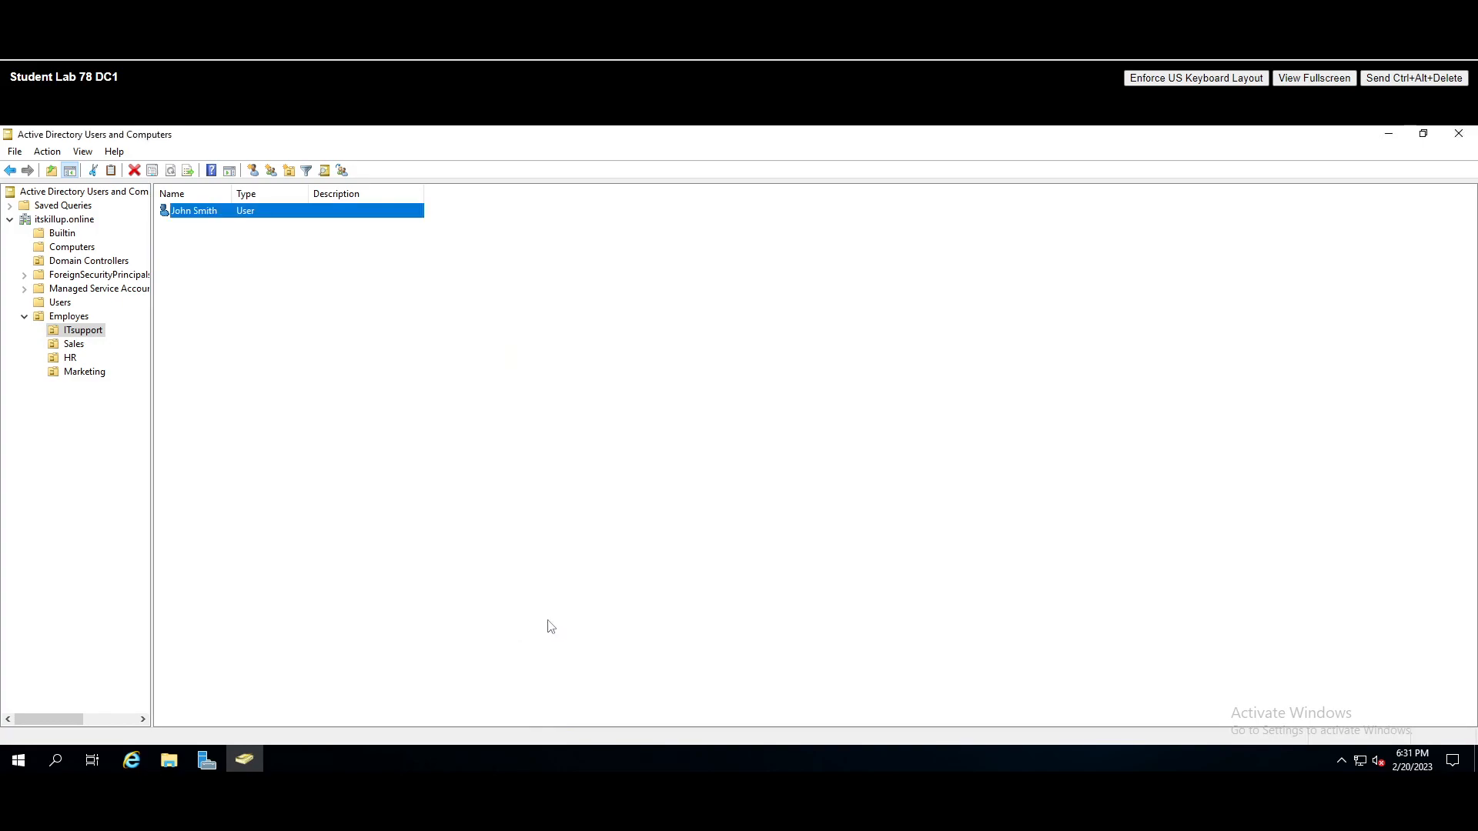
left_click(269, 323)
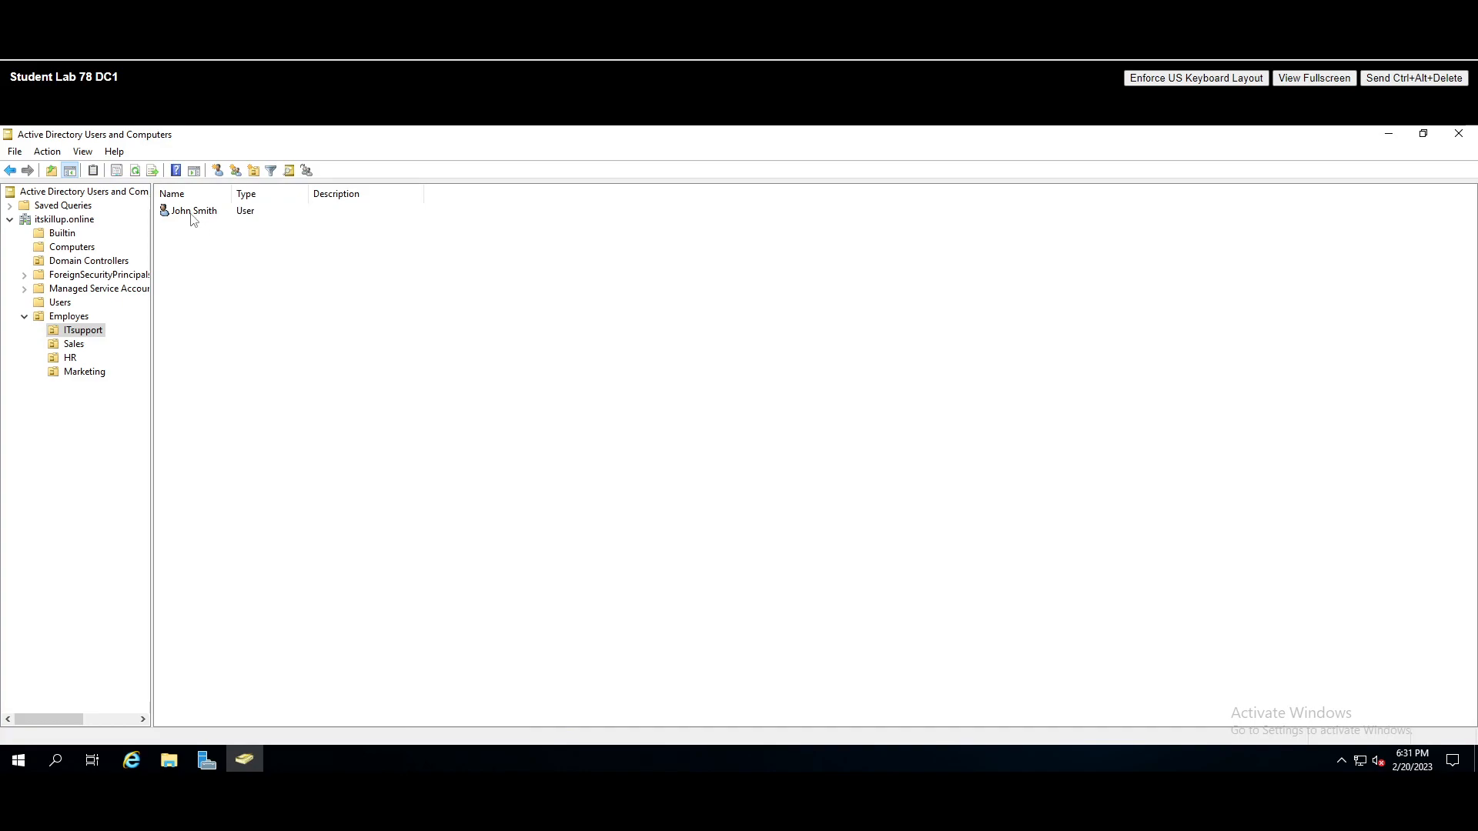
left_click(59, 247)
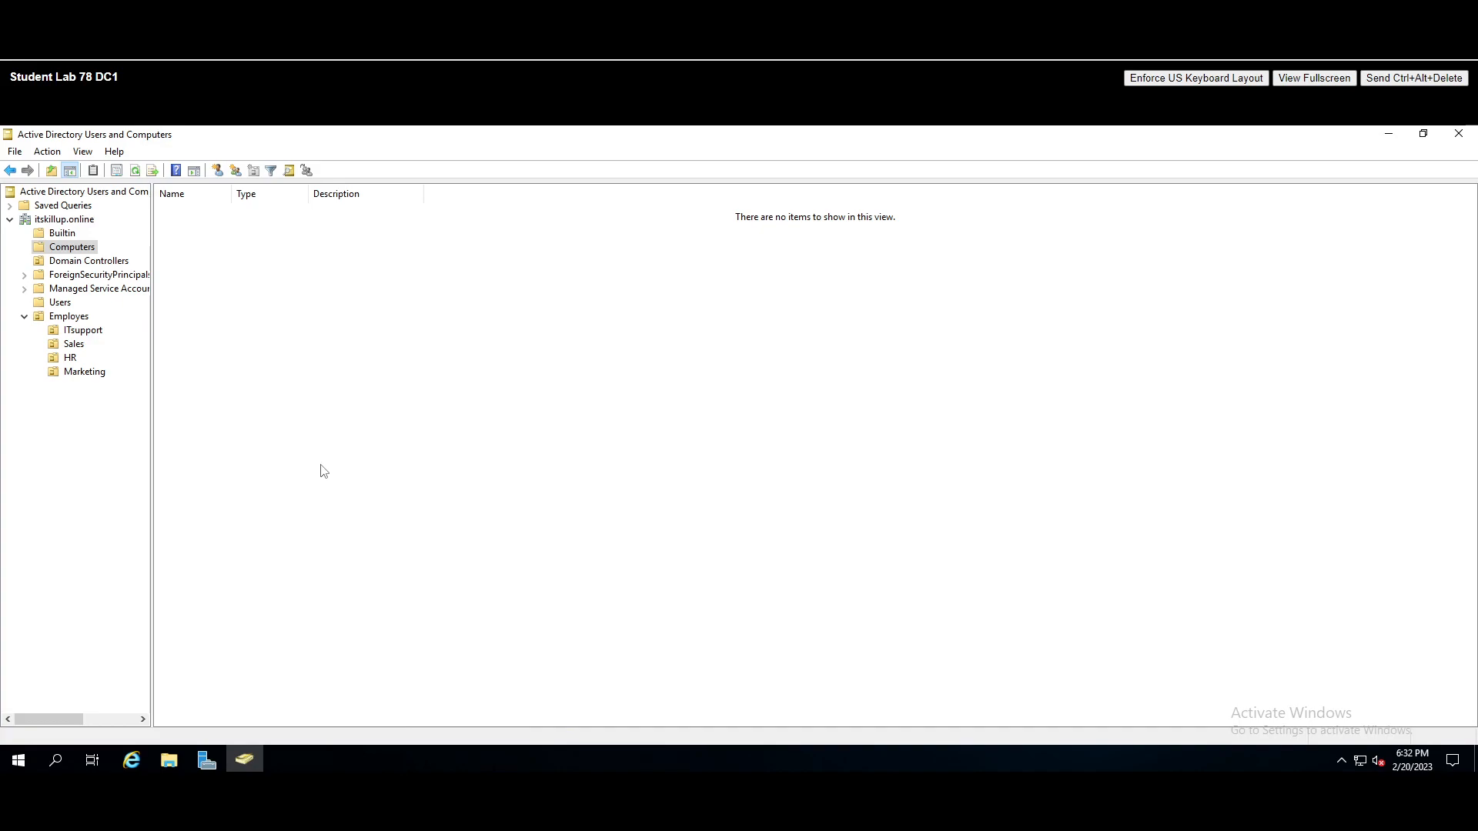
key("ctrl+Tab")
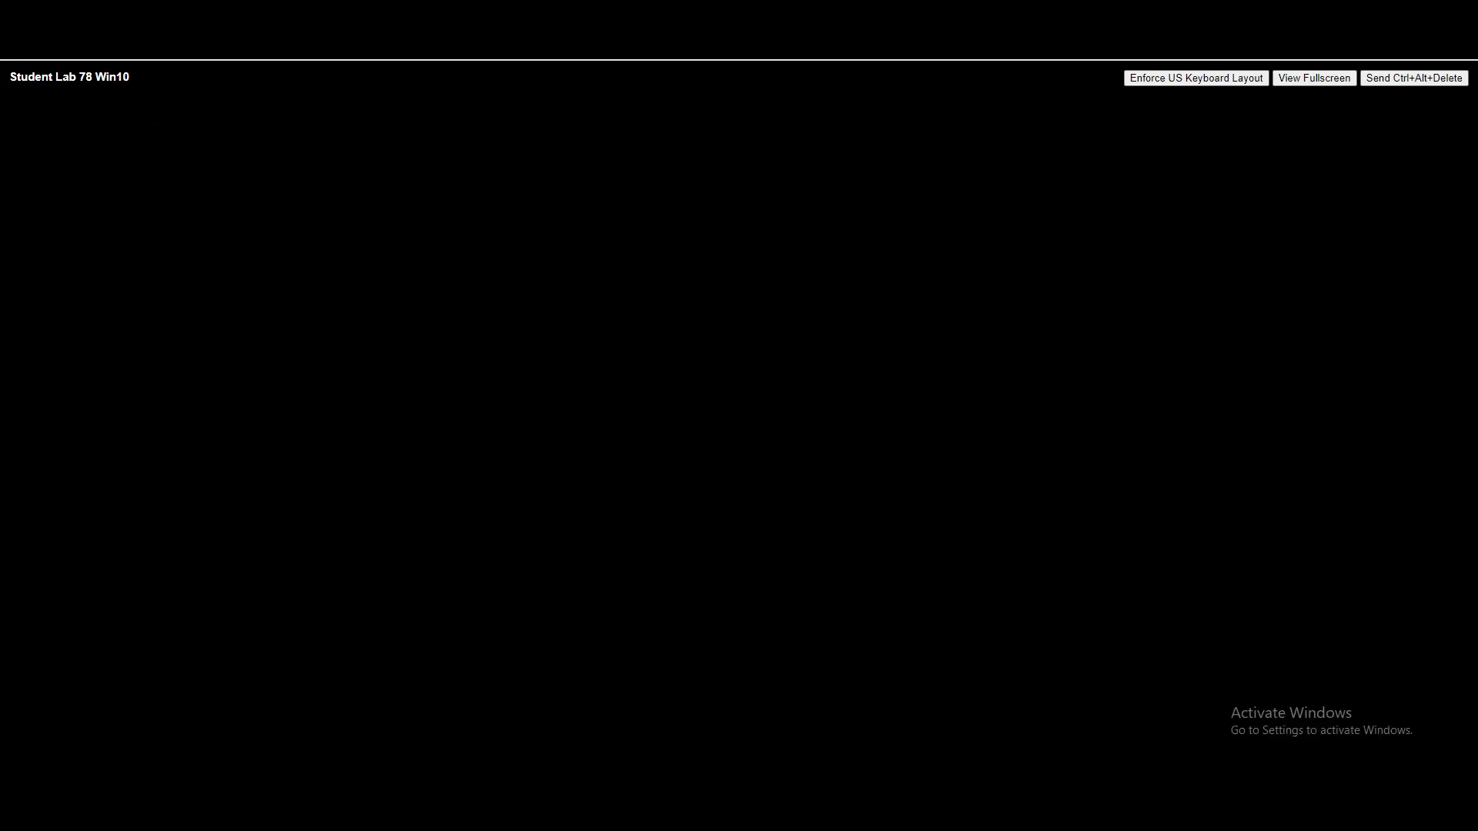
left_click(1416, 78)
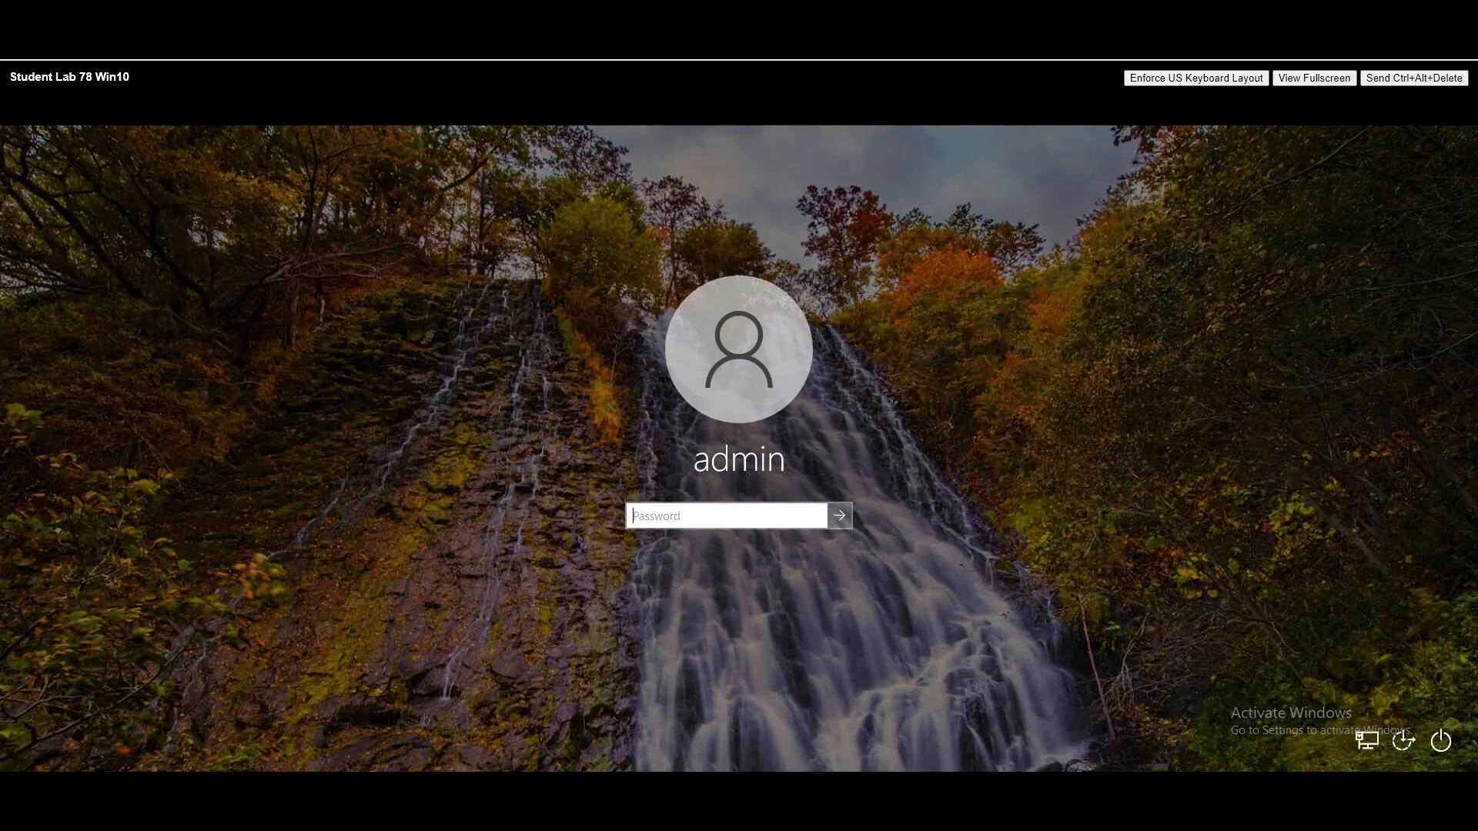
- Sign in to Windows 10 as admin, dismiss the Edge tip, and open the quick-access system menu
left_click(673, 516)
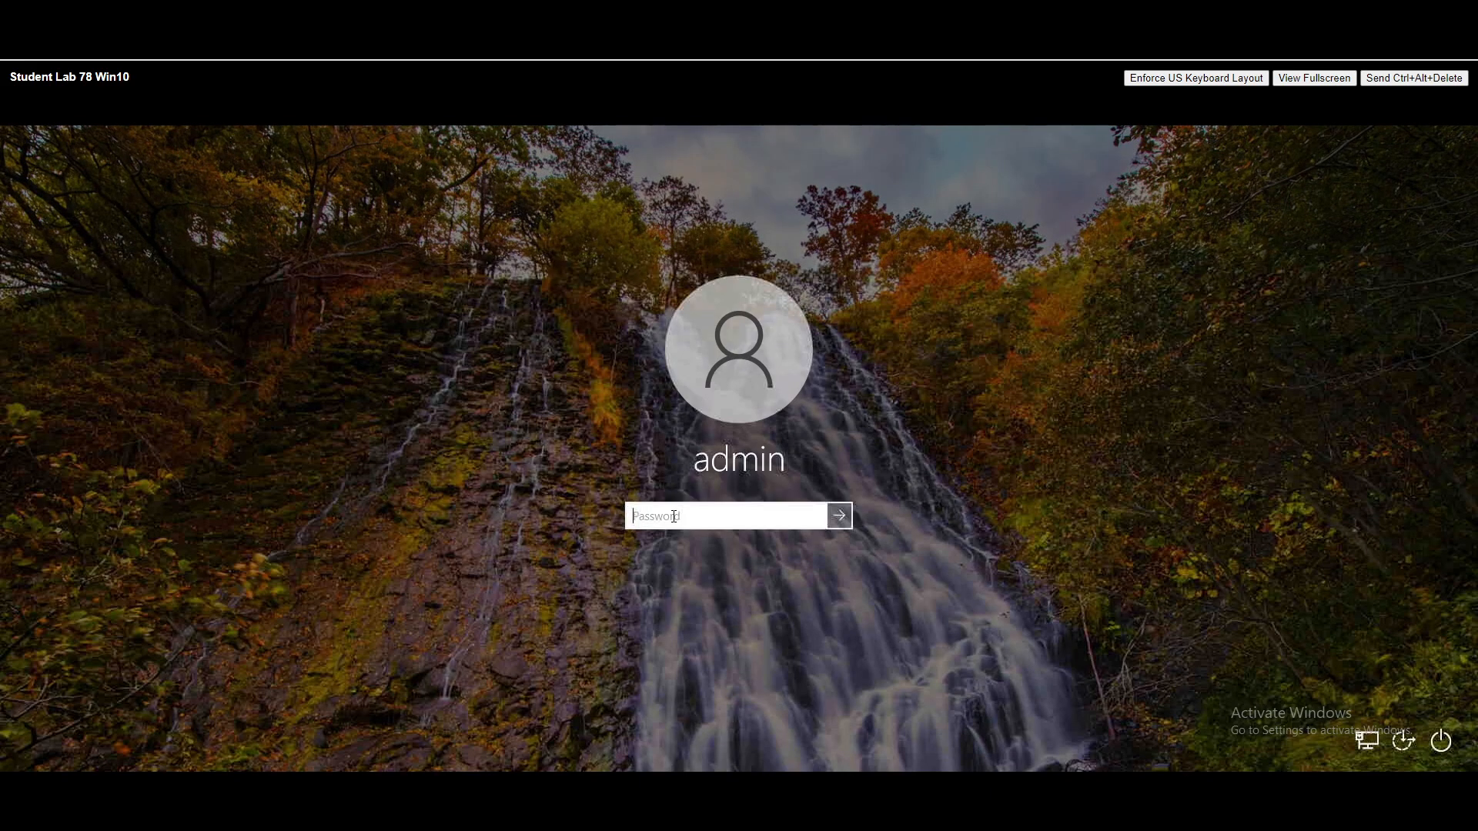
type("••••••••")
key("Return")
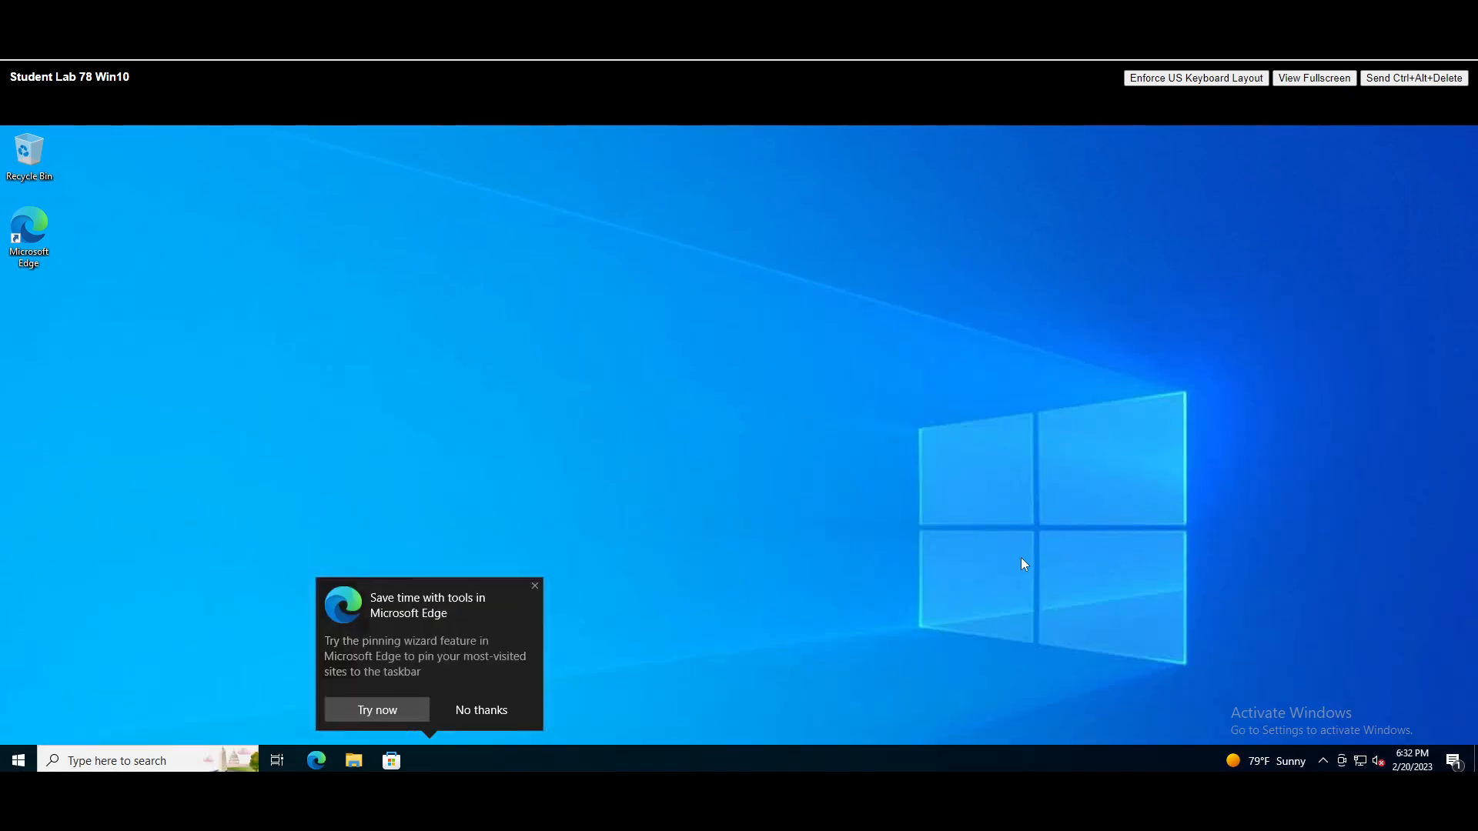
left_click(534, 586)
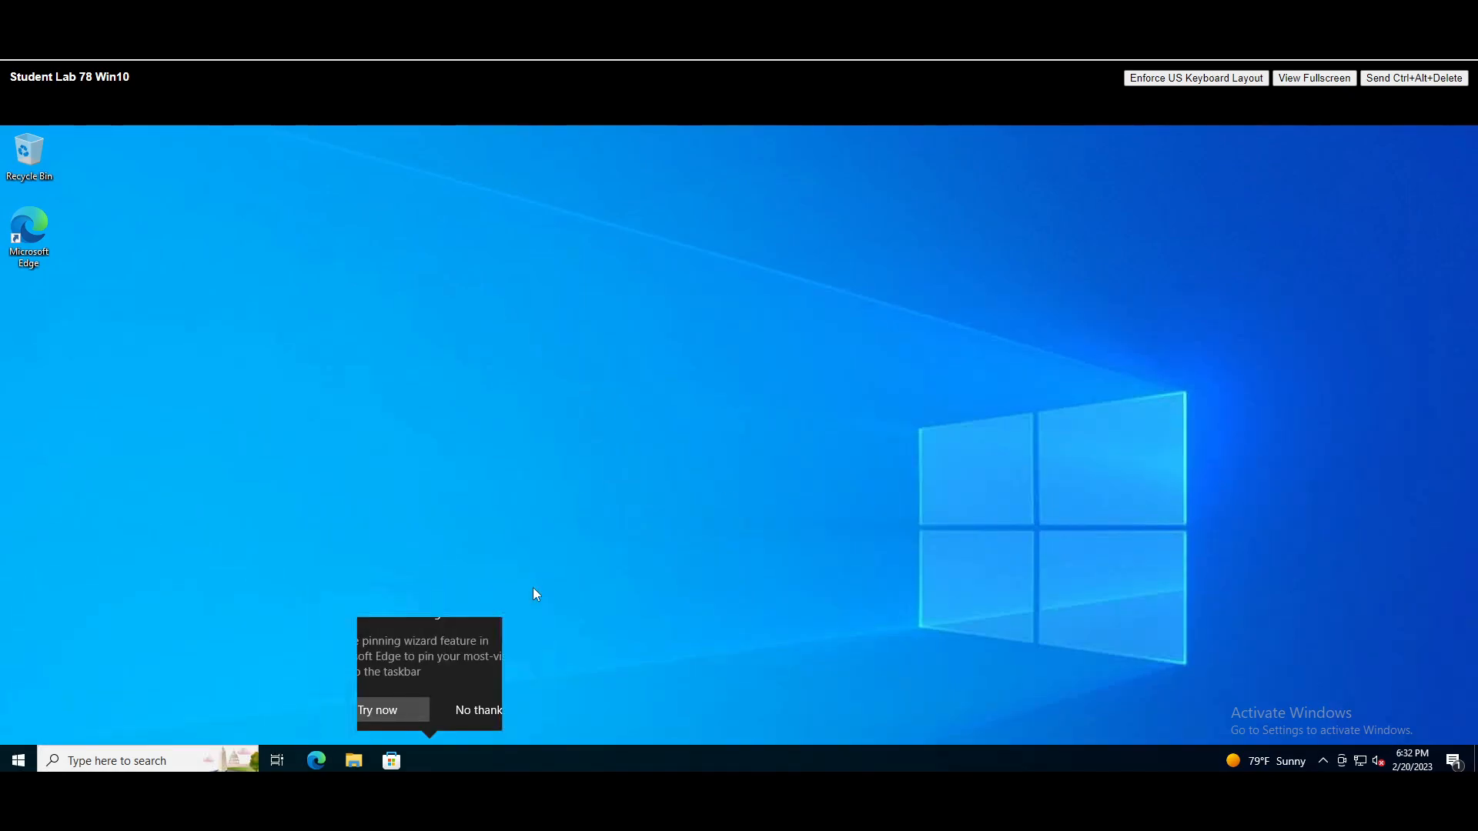
right_click(19, 765)
- Reach the Computer Name/Domain Changes dialog via About and Advanced system settings
left_click(117, 410)
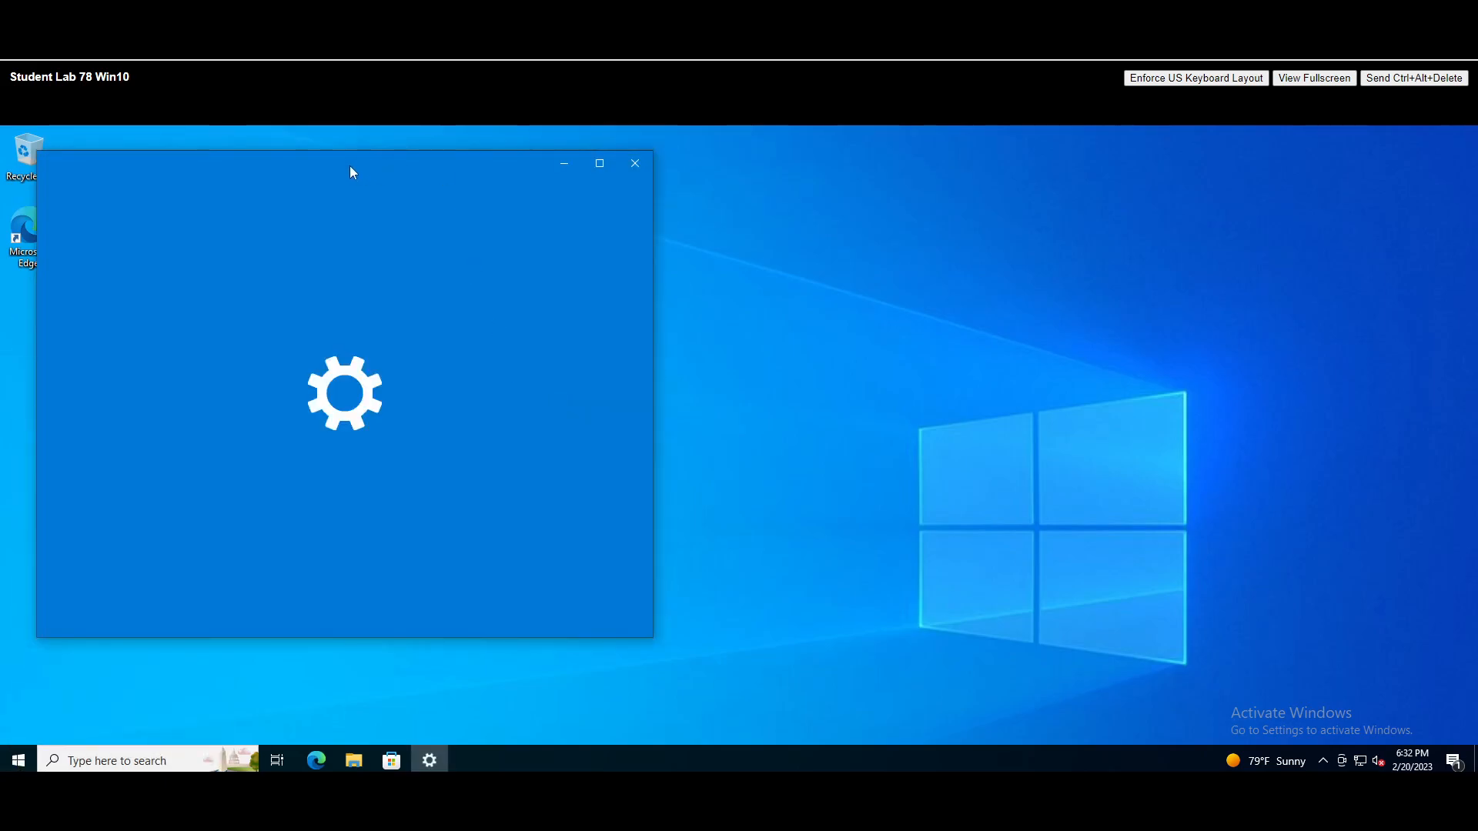
left_click_drag(351, 171, 505, 171)
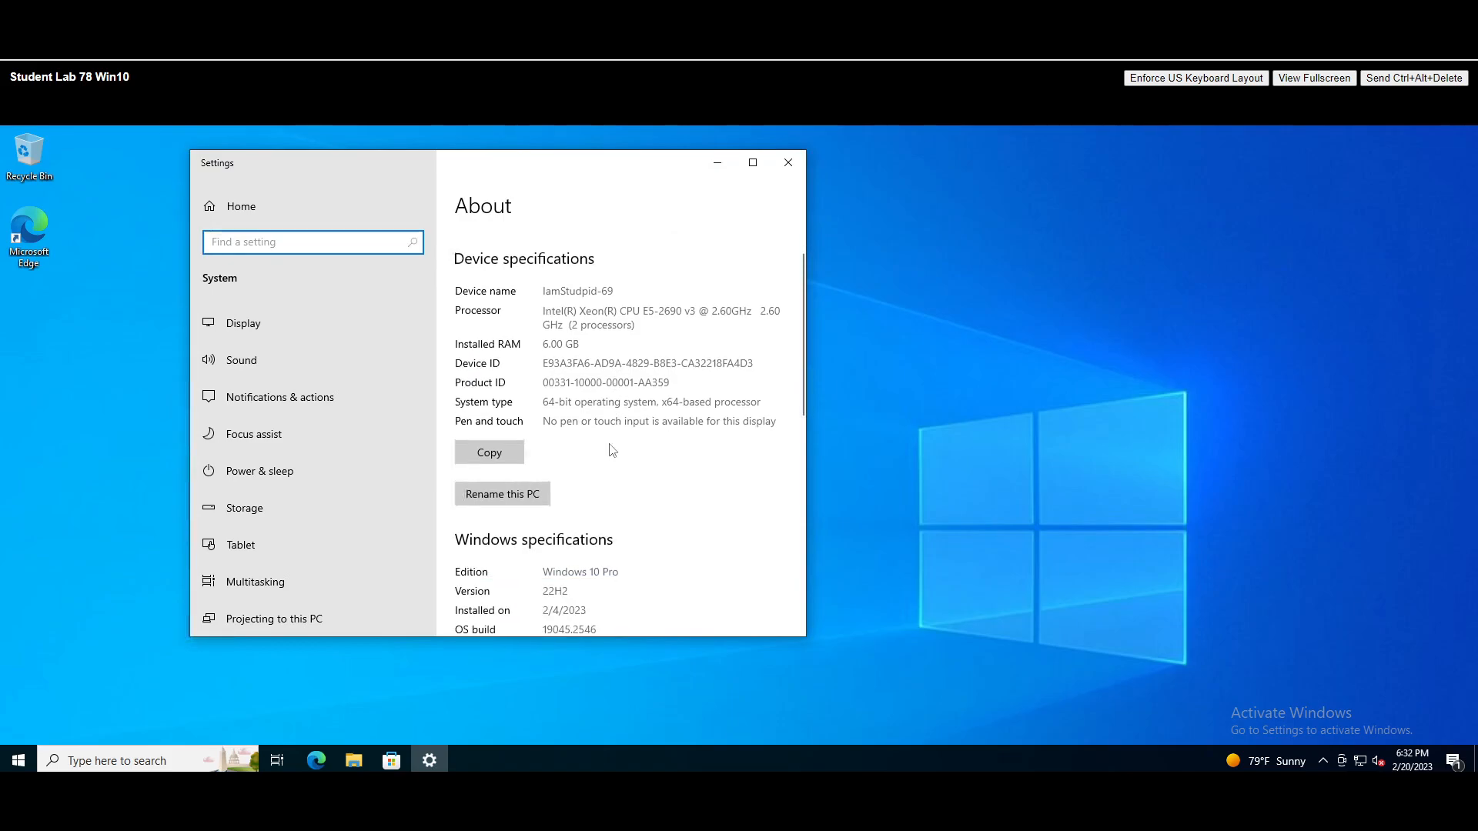
scroll(611, 444, "down", 5)
left_click(753, 163)
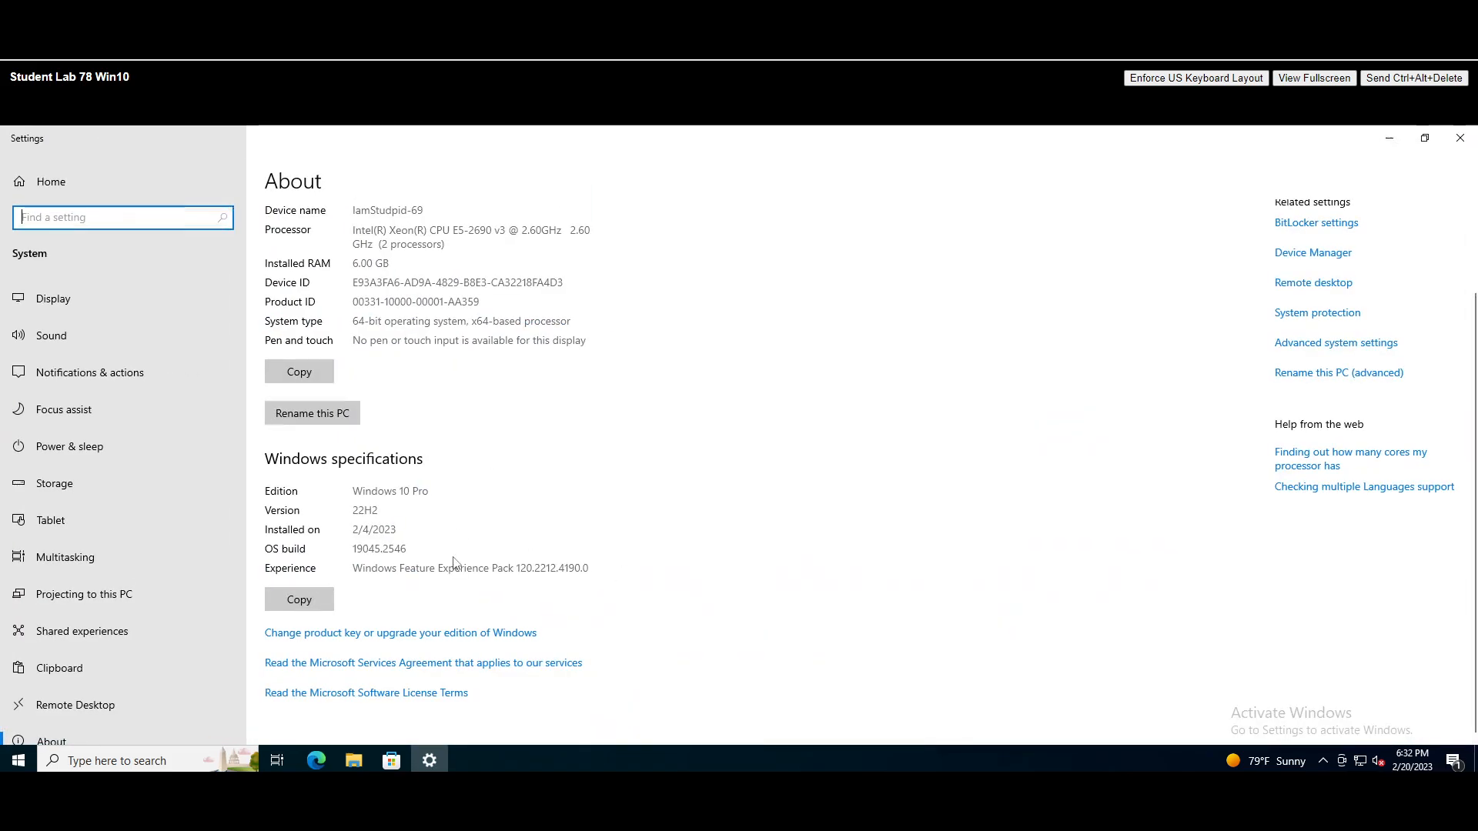
left_click(1332, 348)
left_click(1387, 142)
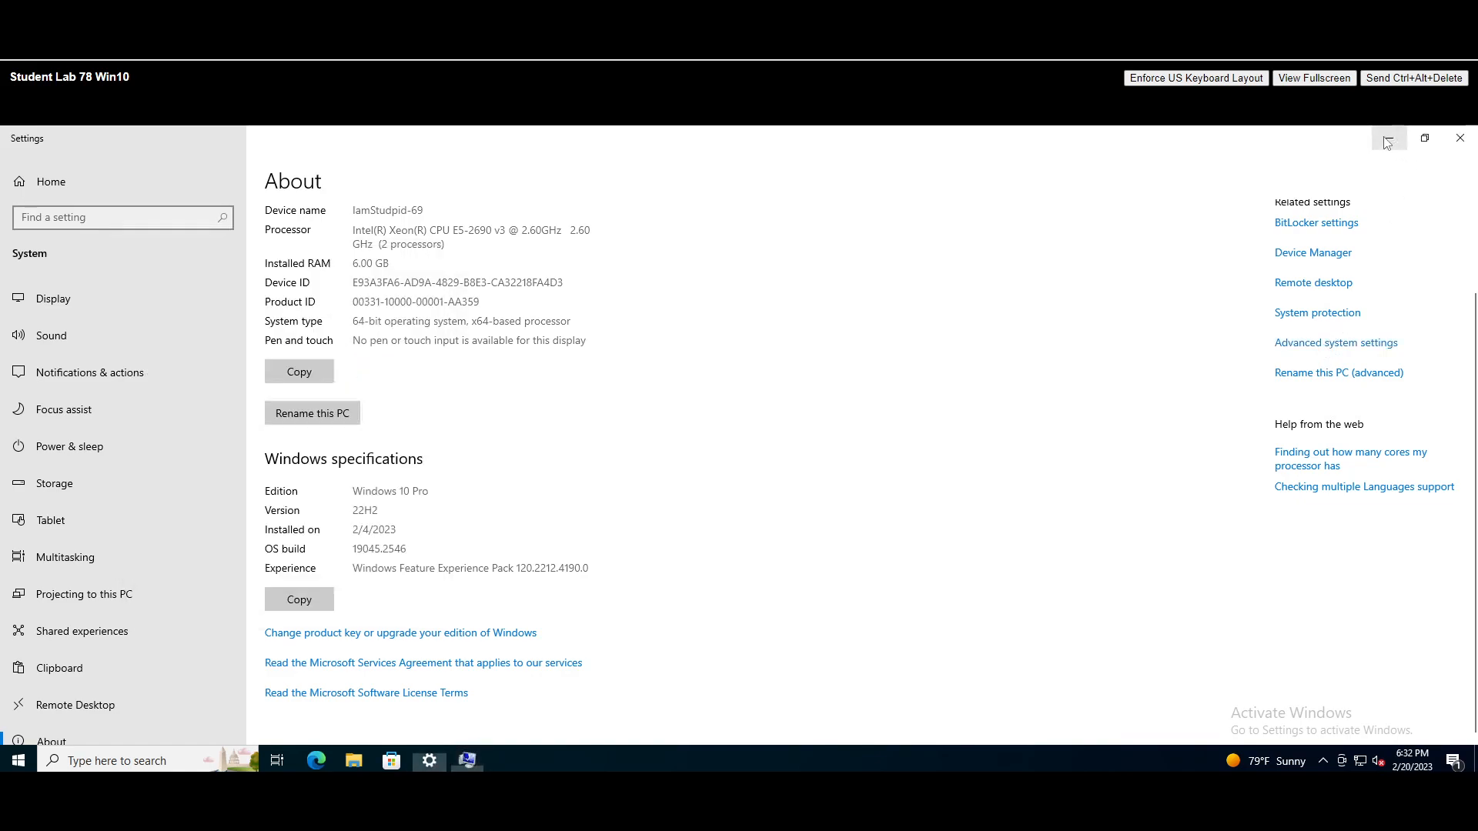
left_click_drag(206, 254, 210, 202)
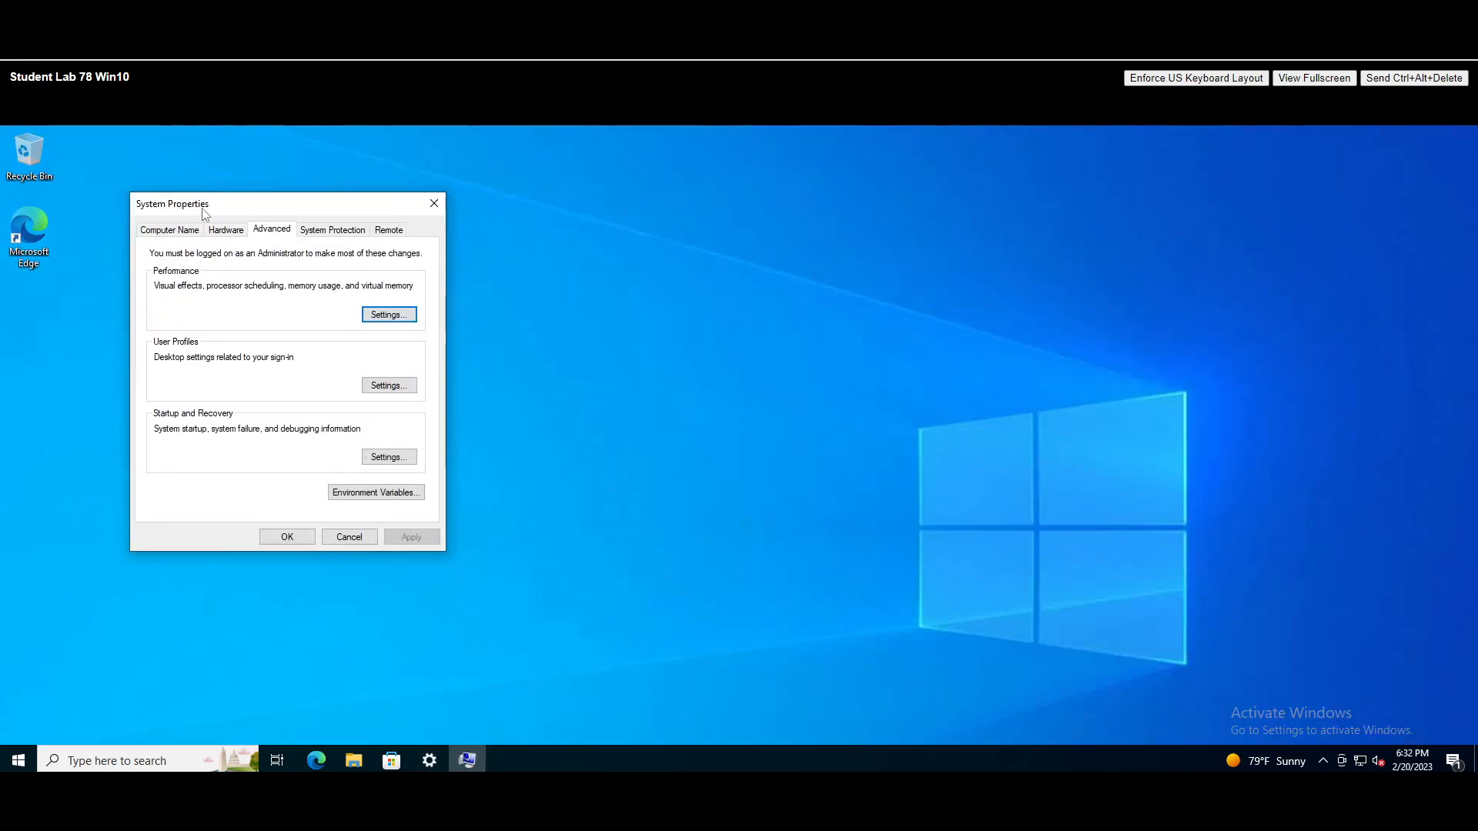
left_click(185, 229)
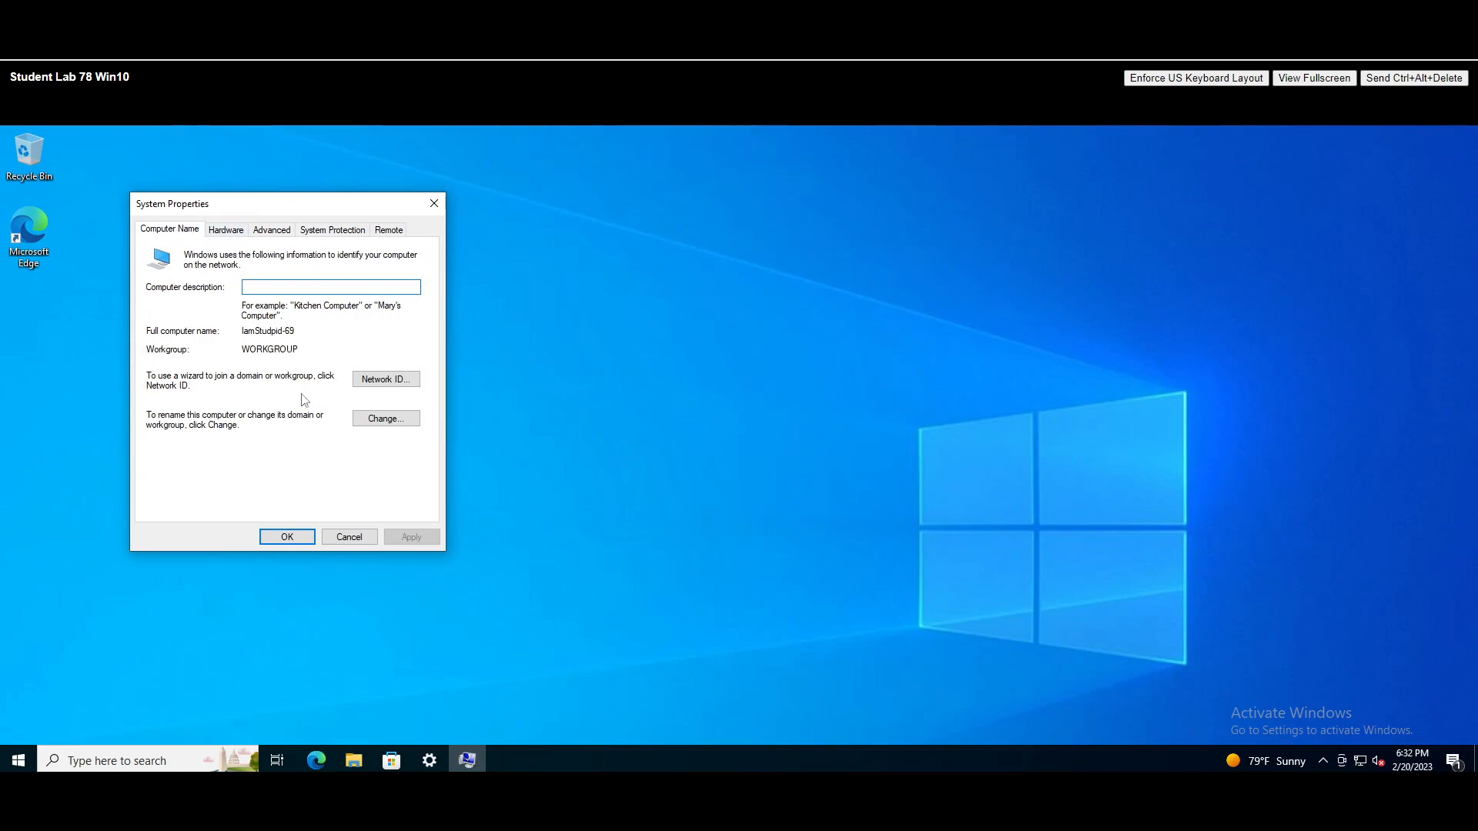
left_click(377, 419)
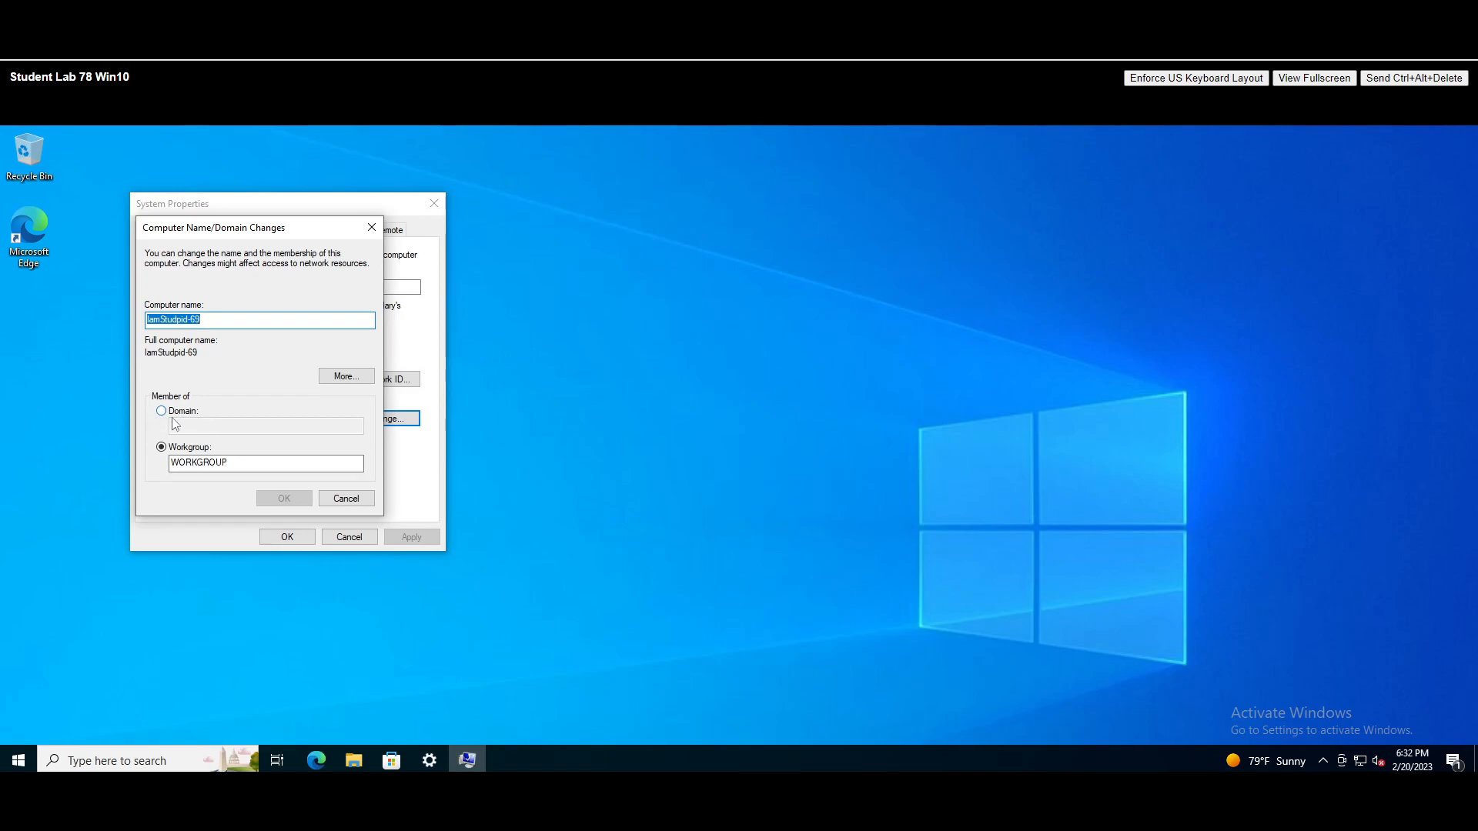
- Rename the computer to PC1 and set Domain membership to itskills.online
key("BackSpace")
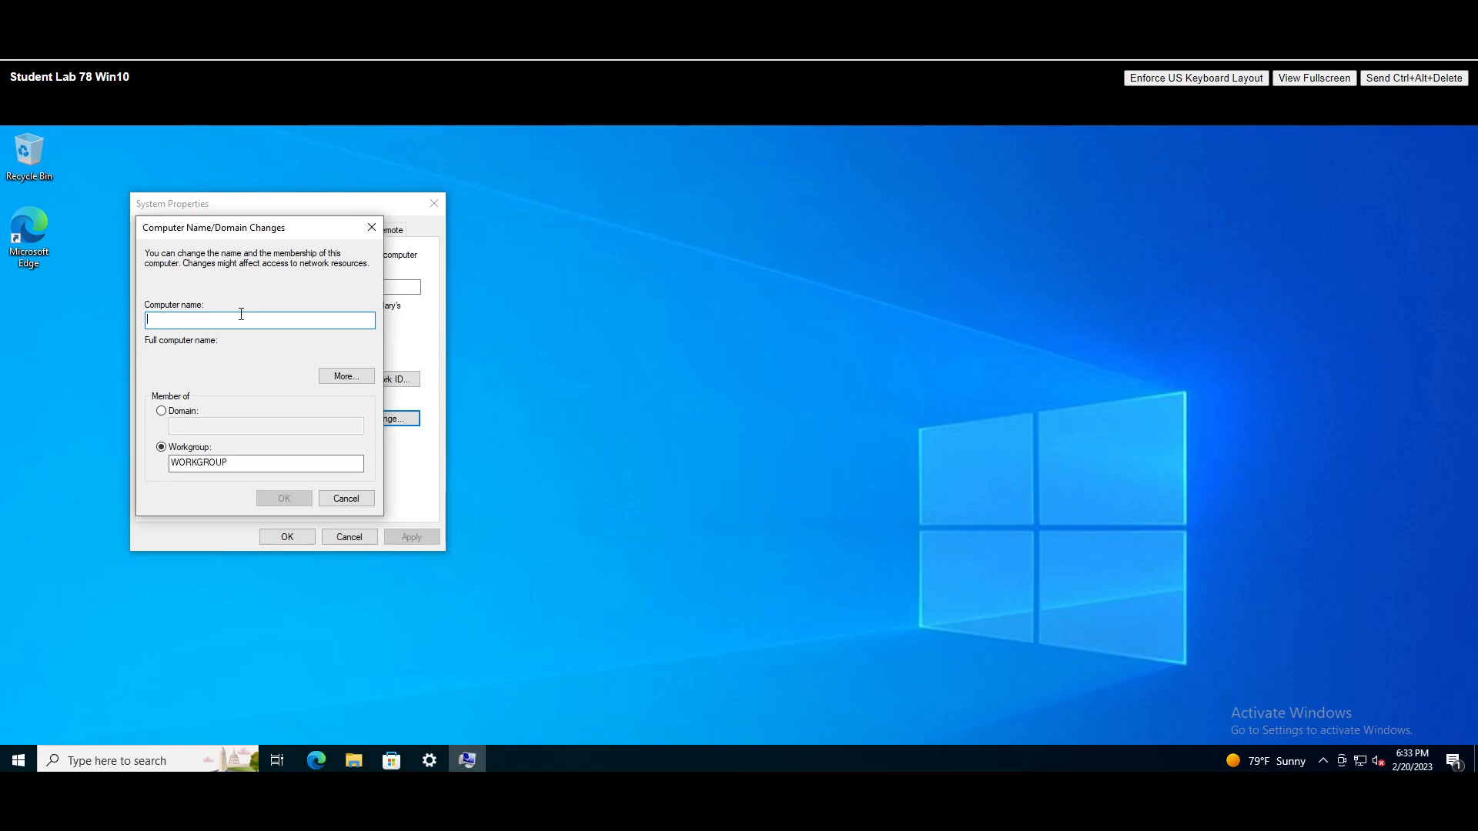
type("Sales")
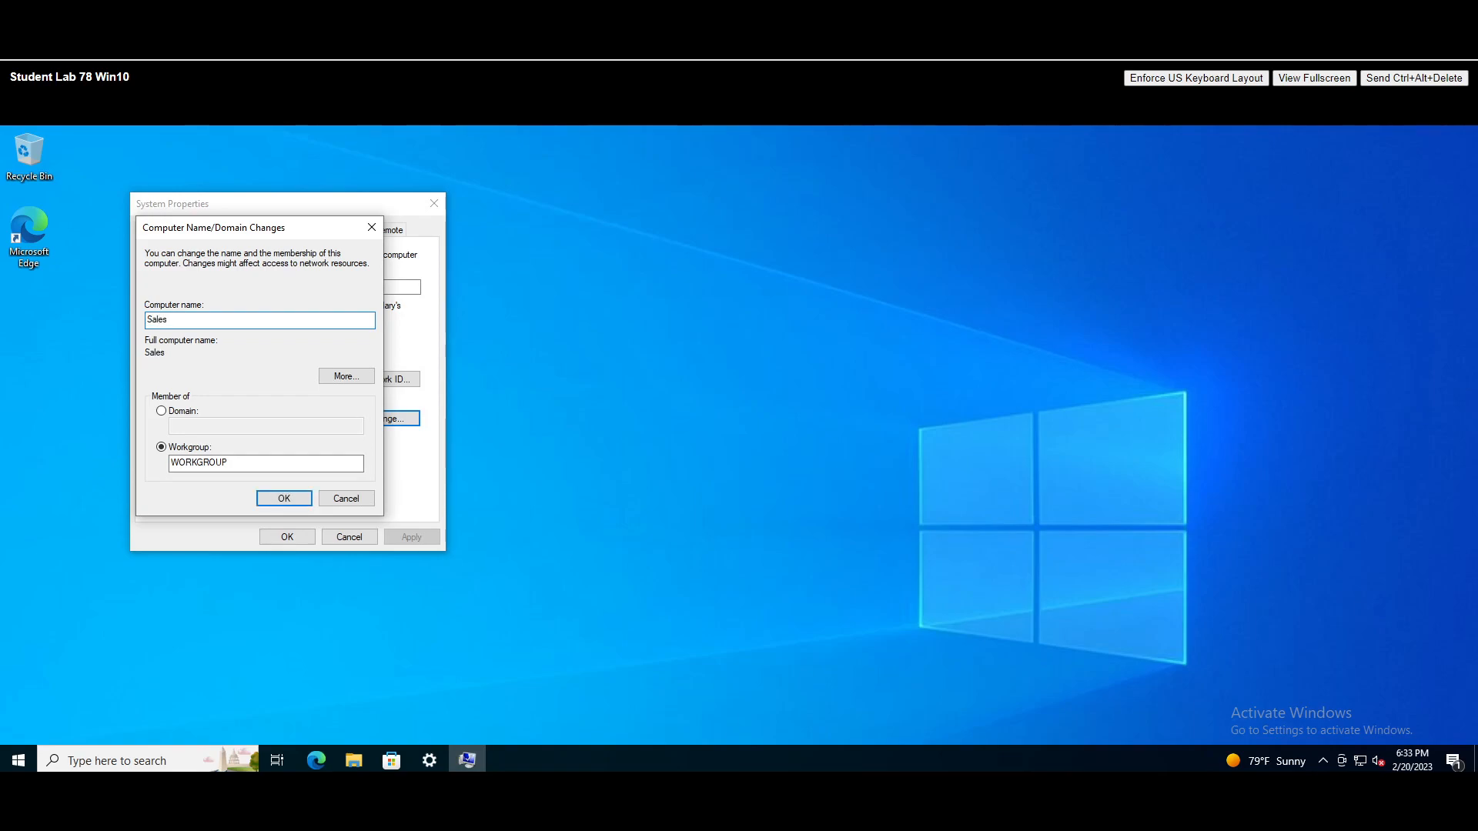
key("BackSpace")
key("BackSpace")
key("BackSpace")
key("BackSpace")
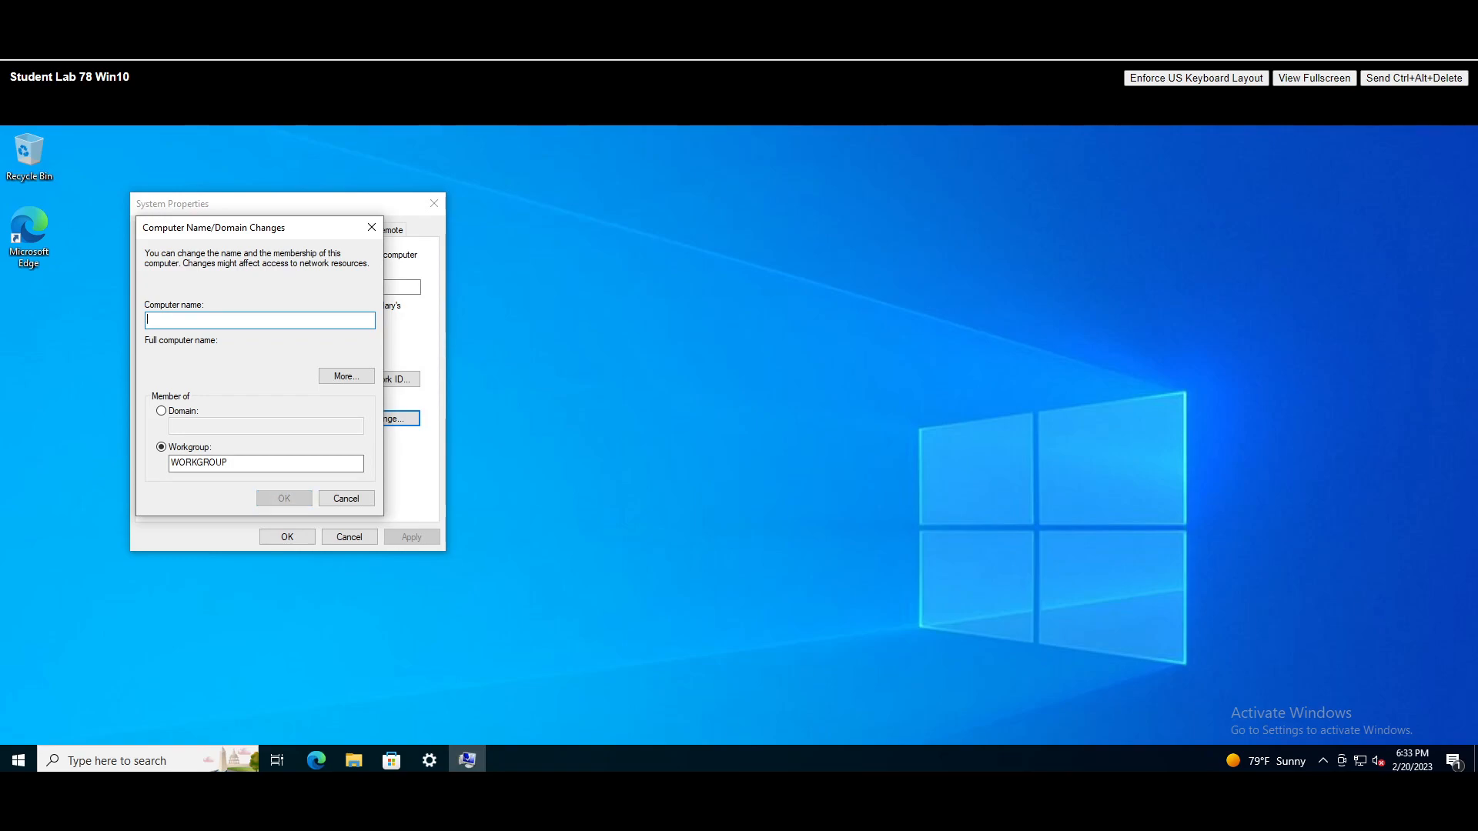
type("PC1")
left_click(161, 411)
left_click(229, 426)
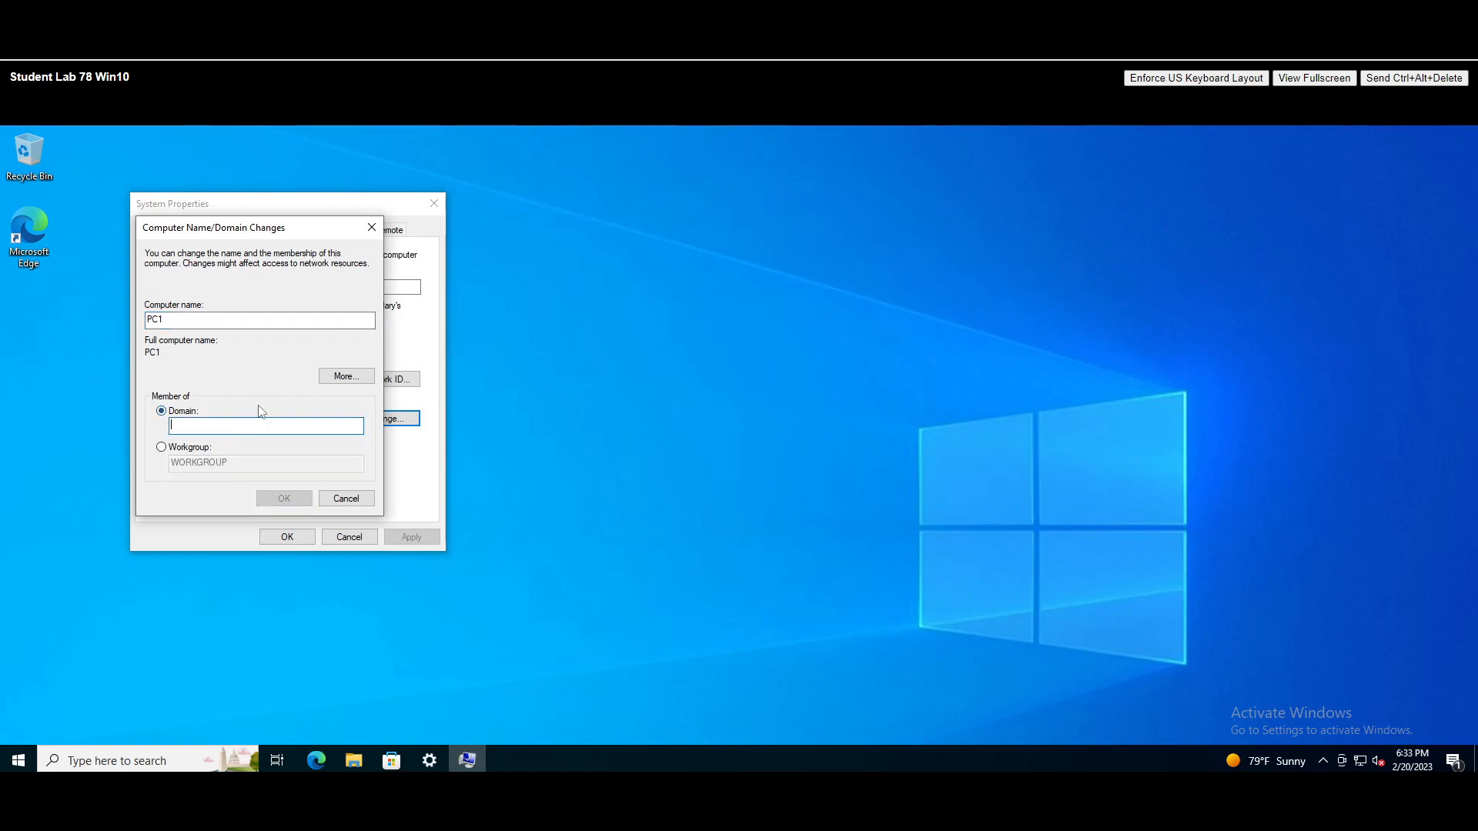
type("itskil")
type("ls.online")
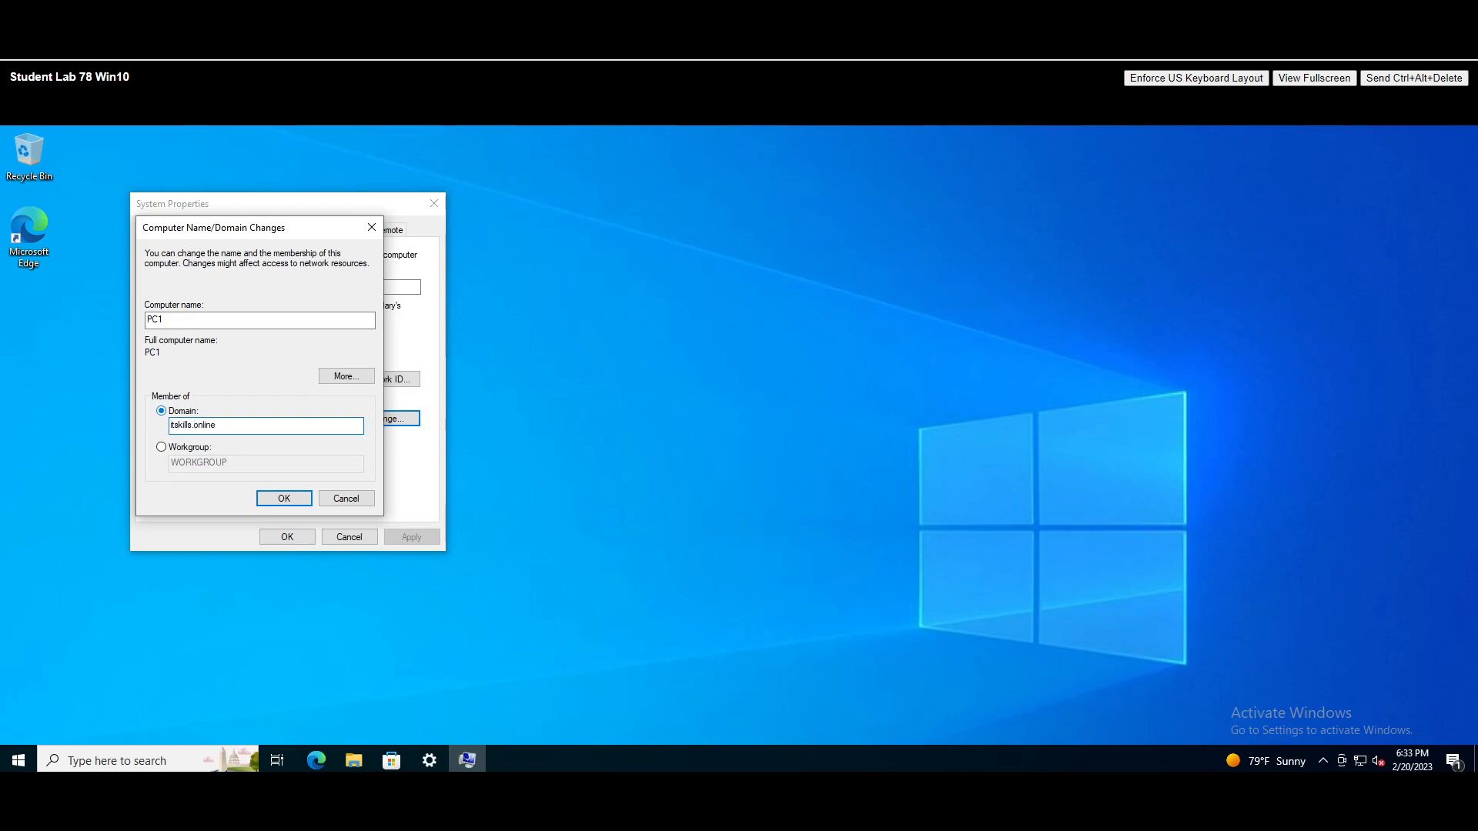
- Attempt to join itskills.online and dismiss the domain-not-found error
left_click(284, 499)
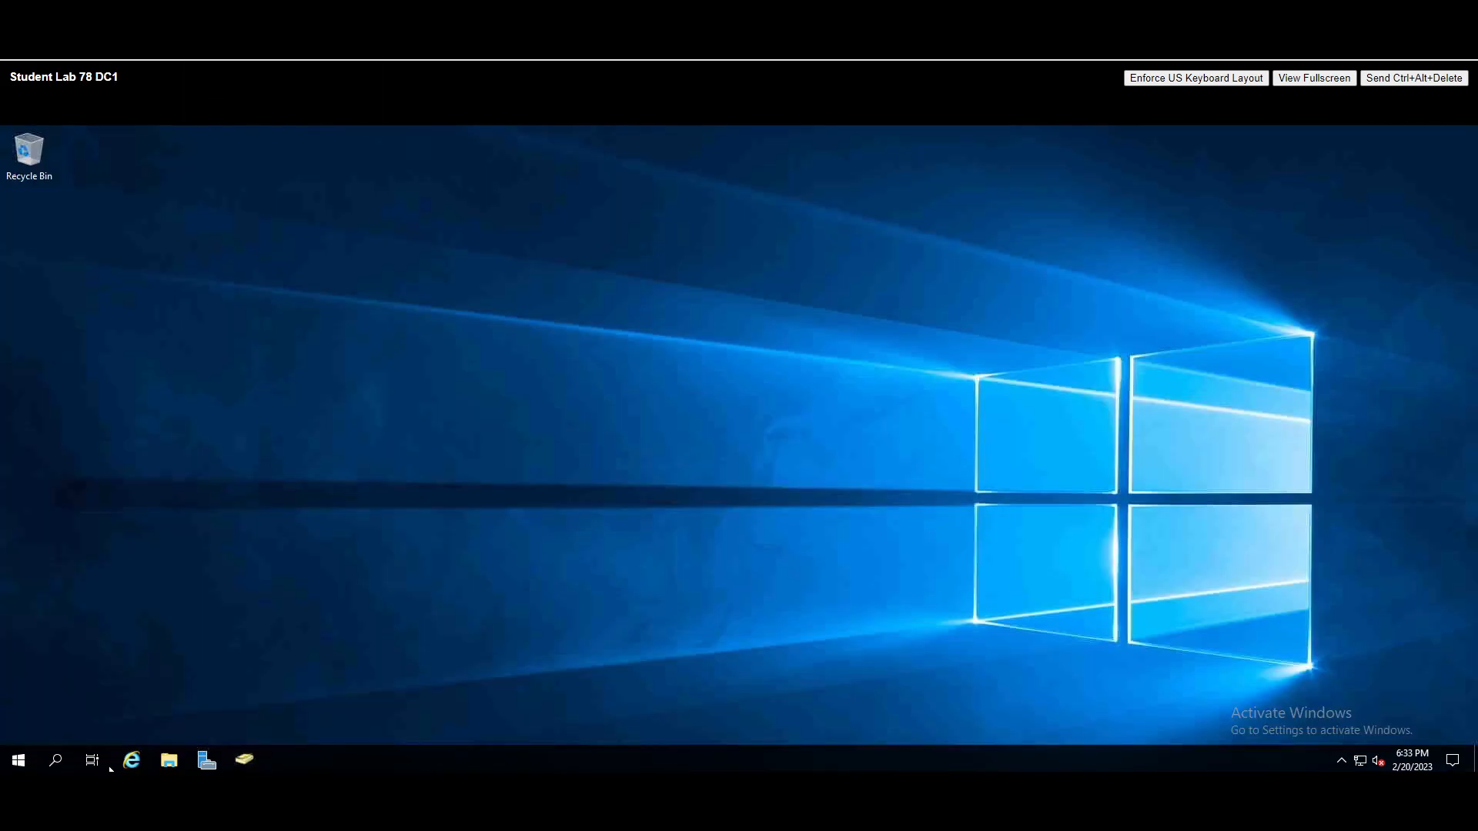
left_click(206, 760)
left_click(74, 243)
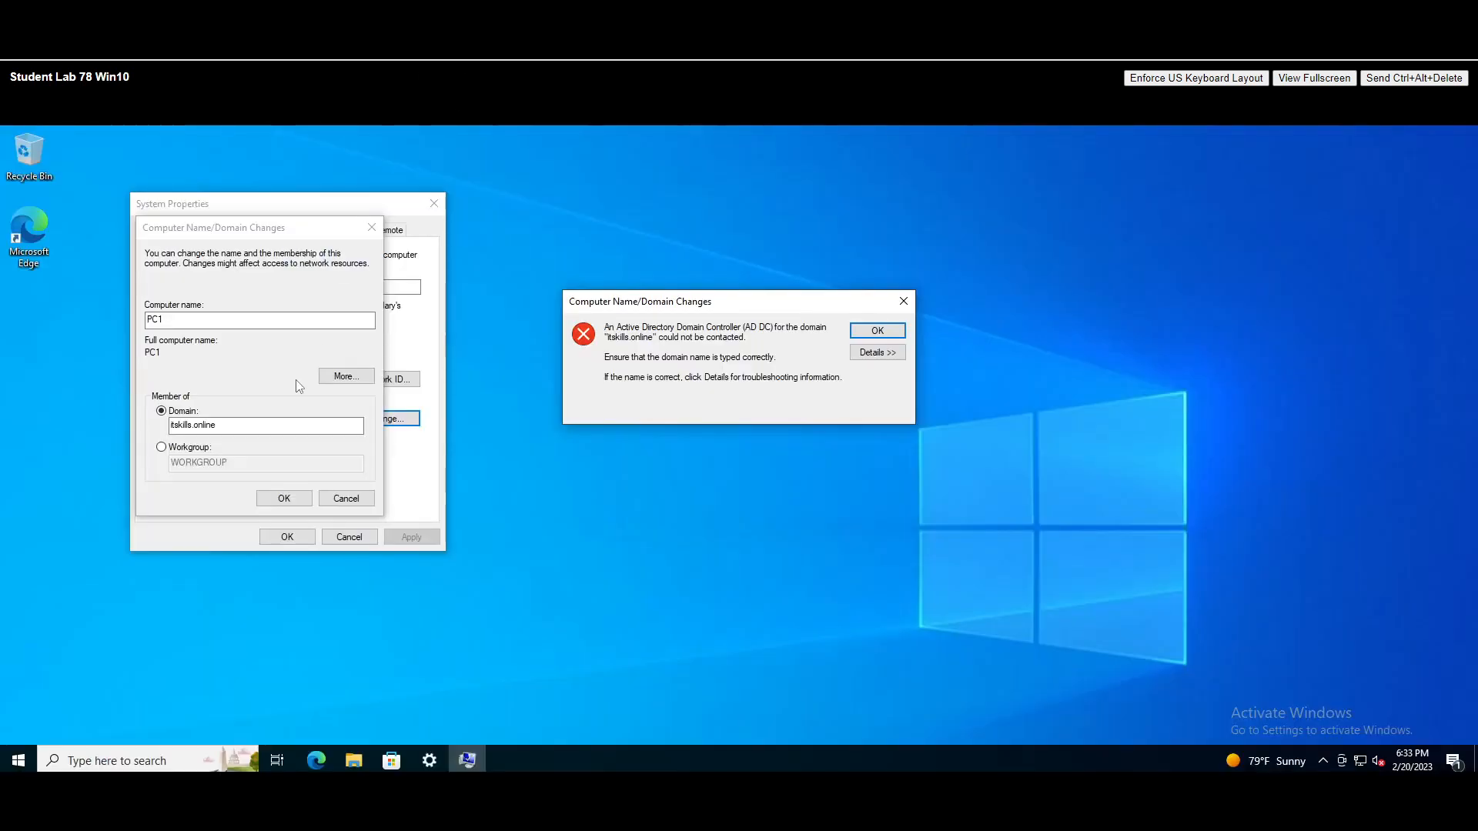
left_click(903, 301)
- Correct the domain to itskillup.online, retry the join, then dismiss the contact error and close the dialog
left_click_drag(218, 425, 117, 429)
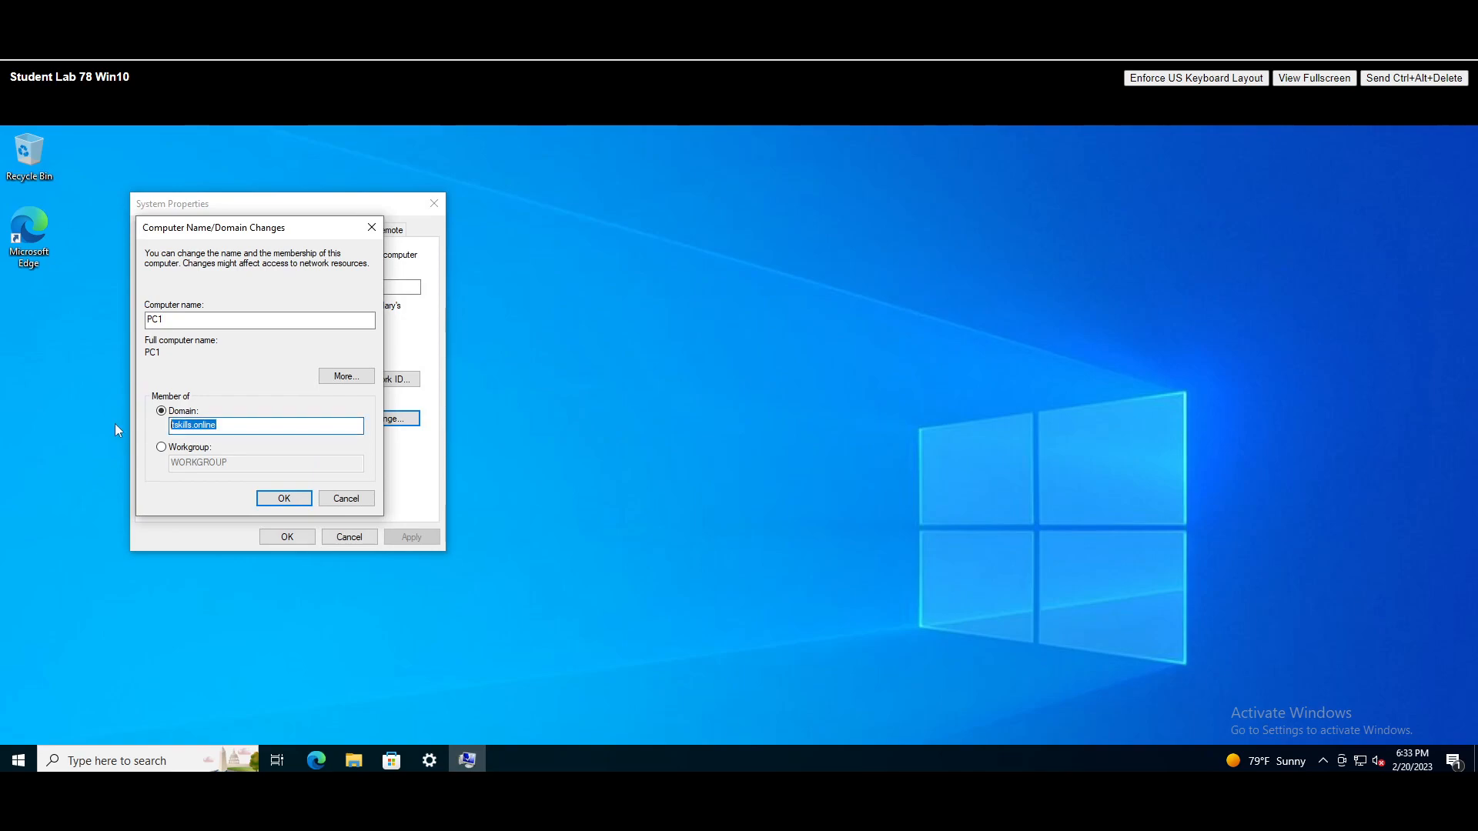
type("itskillup.online")
left_click(281, 497)
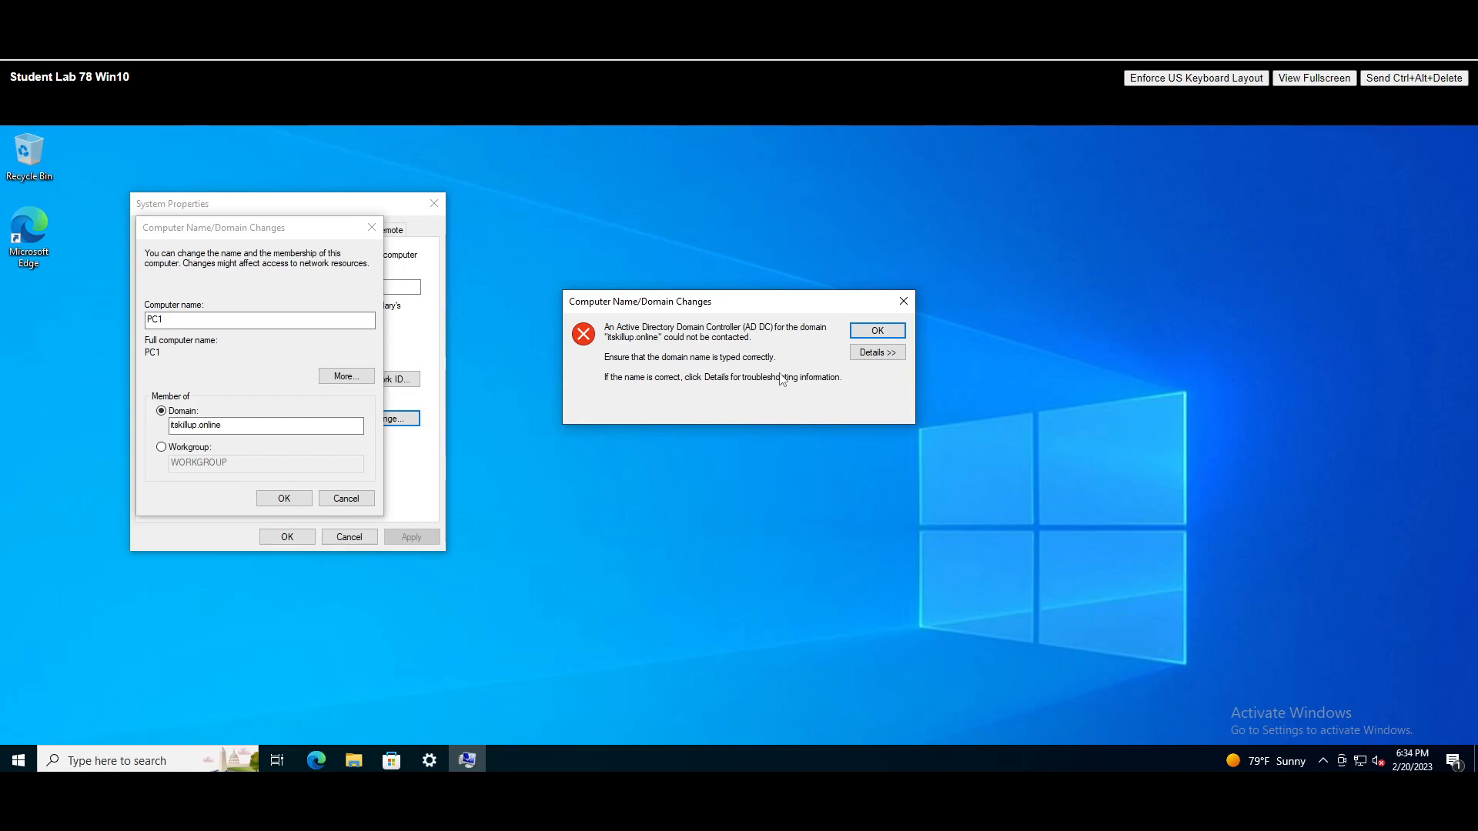
left_click(903, 301)
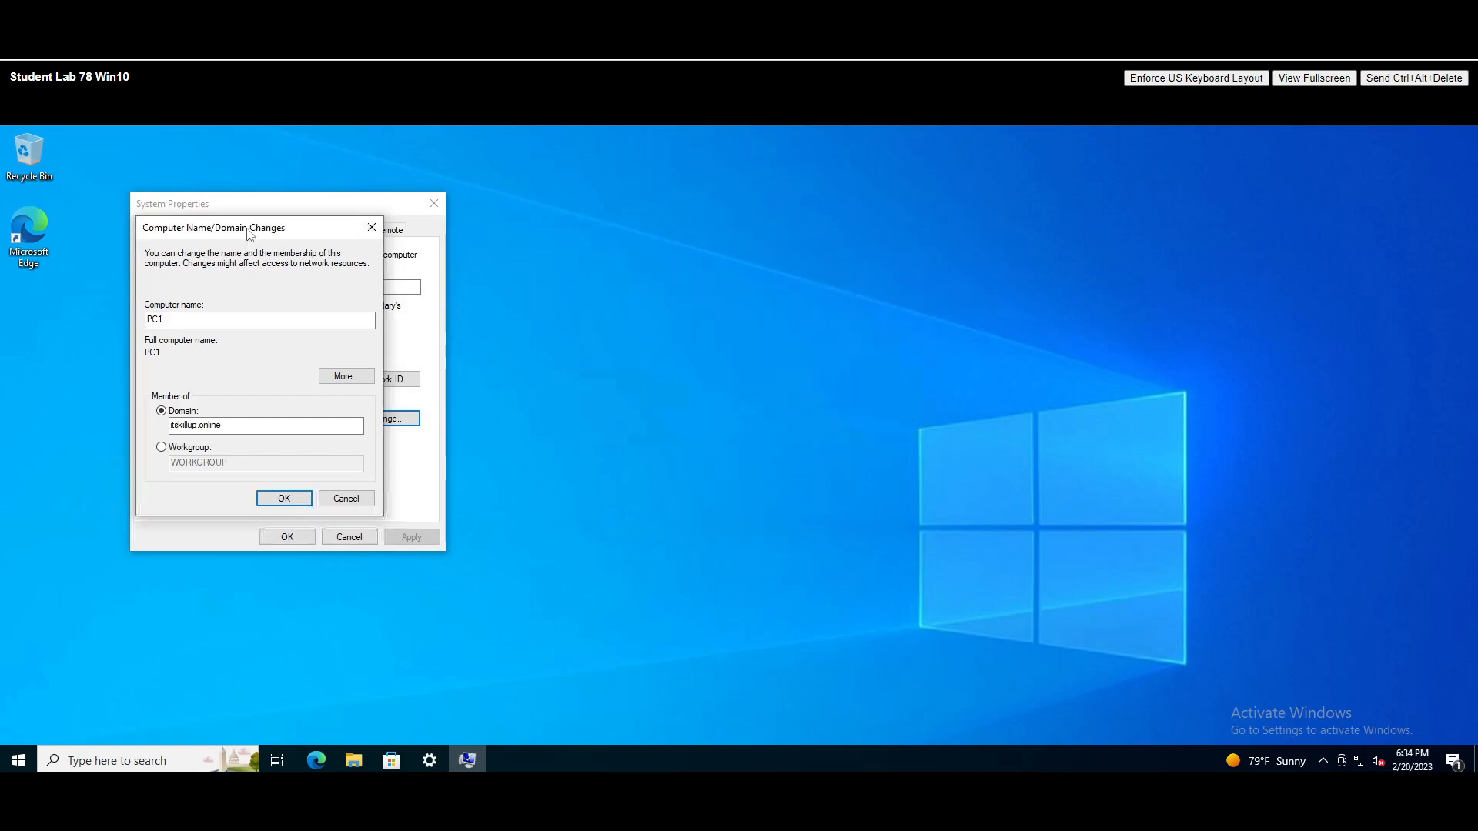
left_click(371, 227)
- Open Network Connections through the Run dialog with ncpa.cpl
left_click(434, 203)
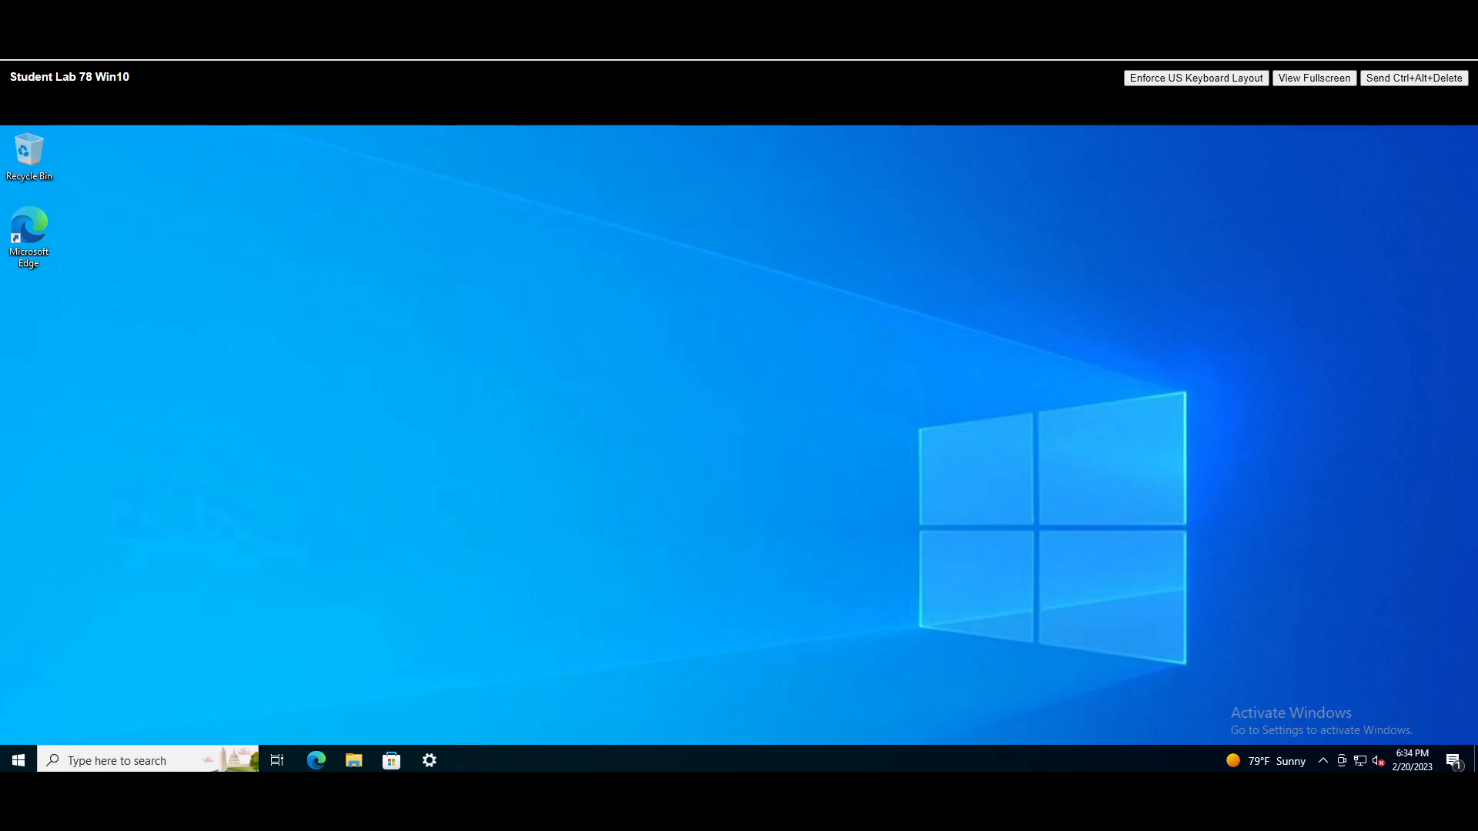
left_click(119, 762)
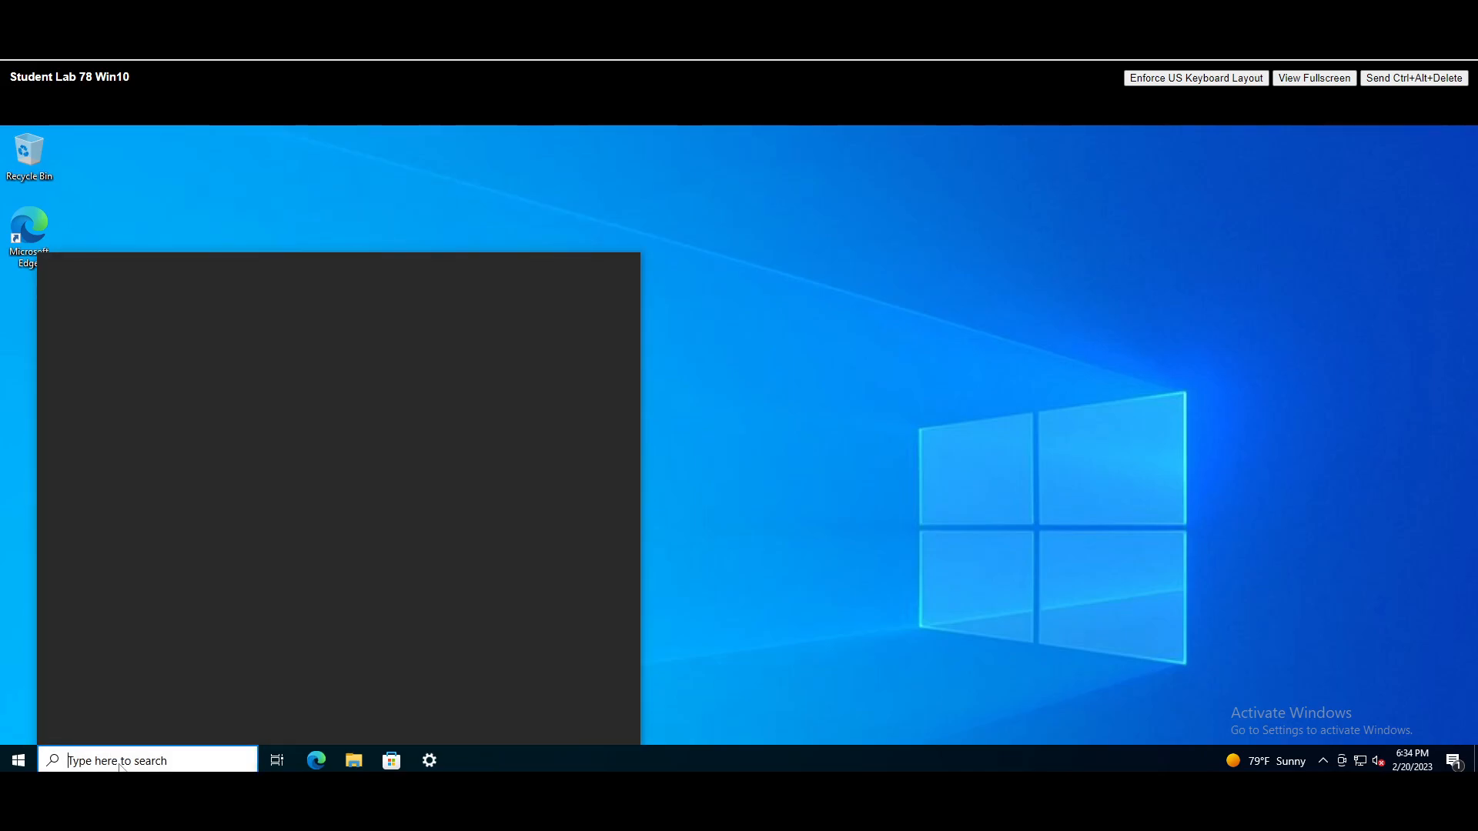
type("run")
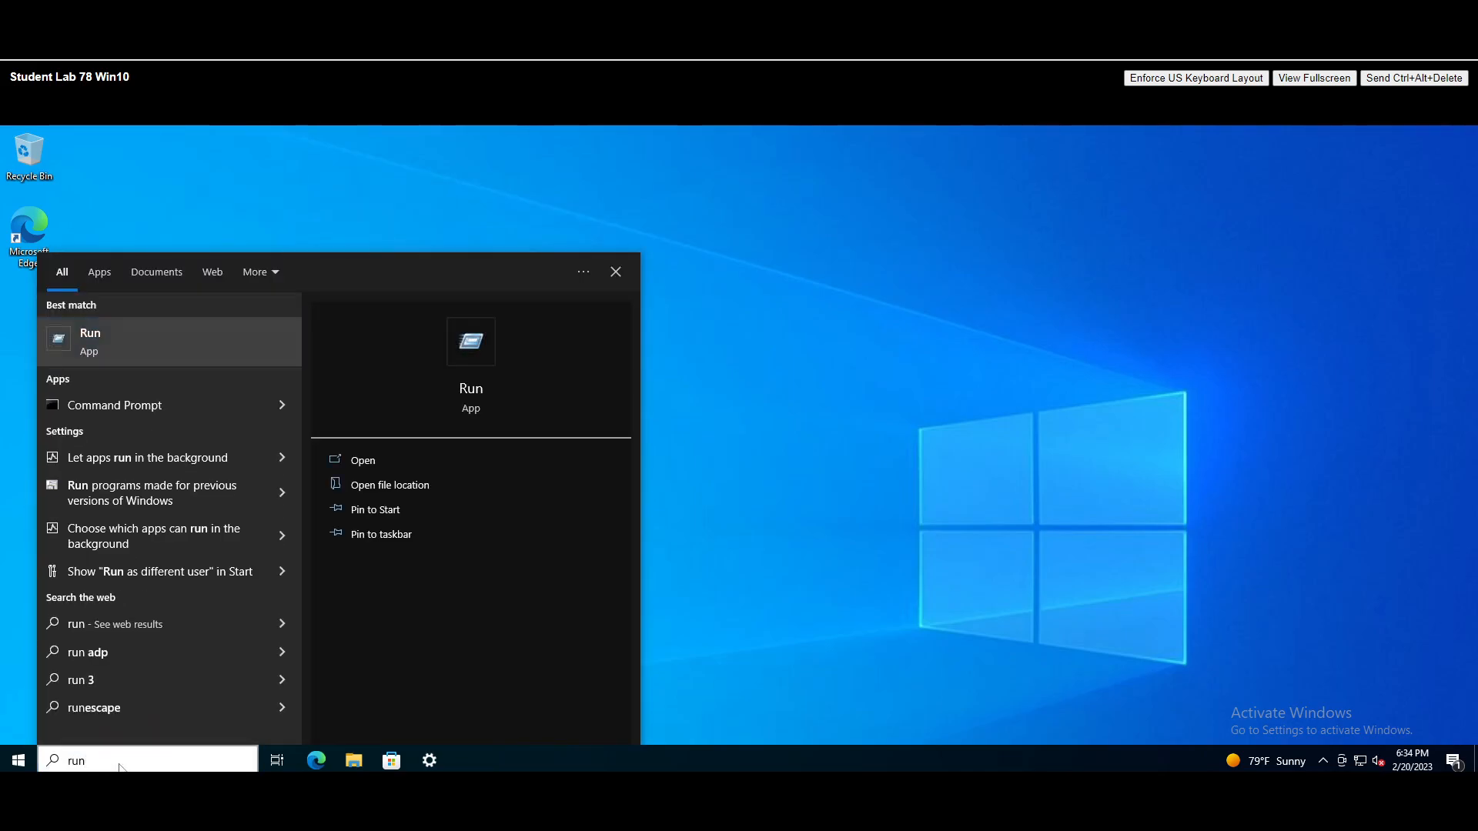
key("Return")
type("ncpa.cpl")
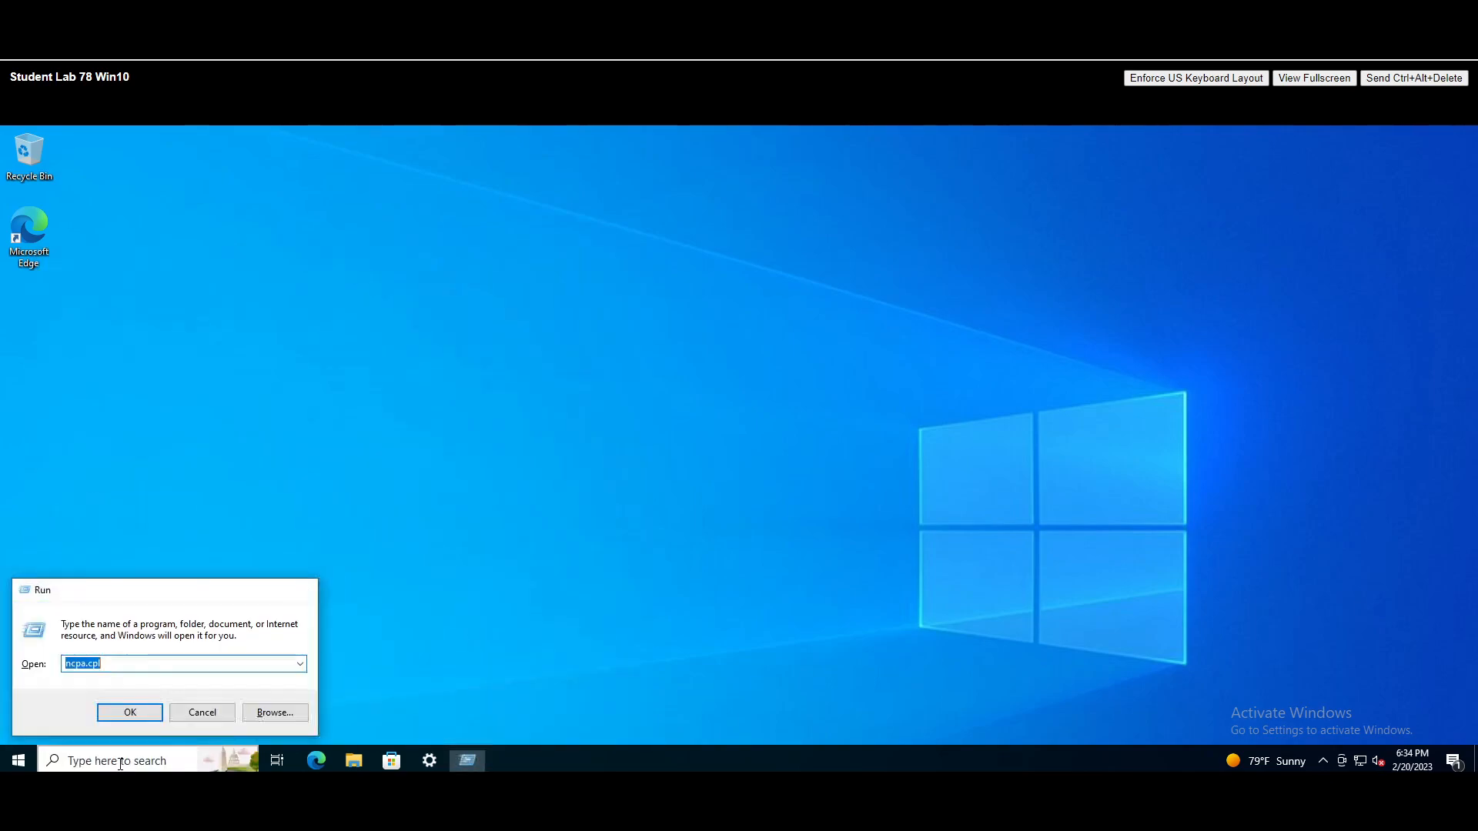
key("Return")
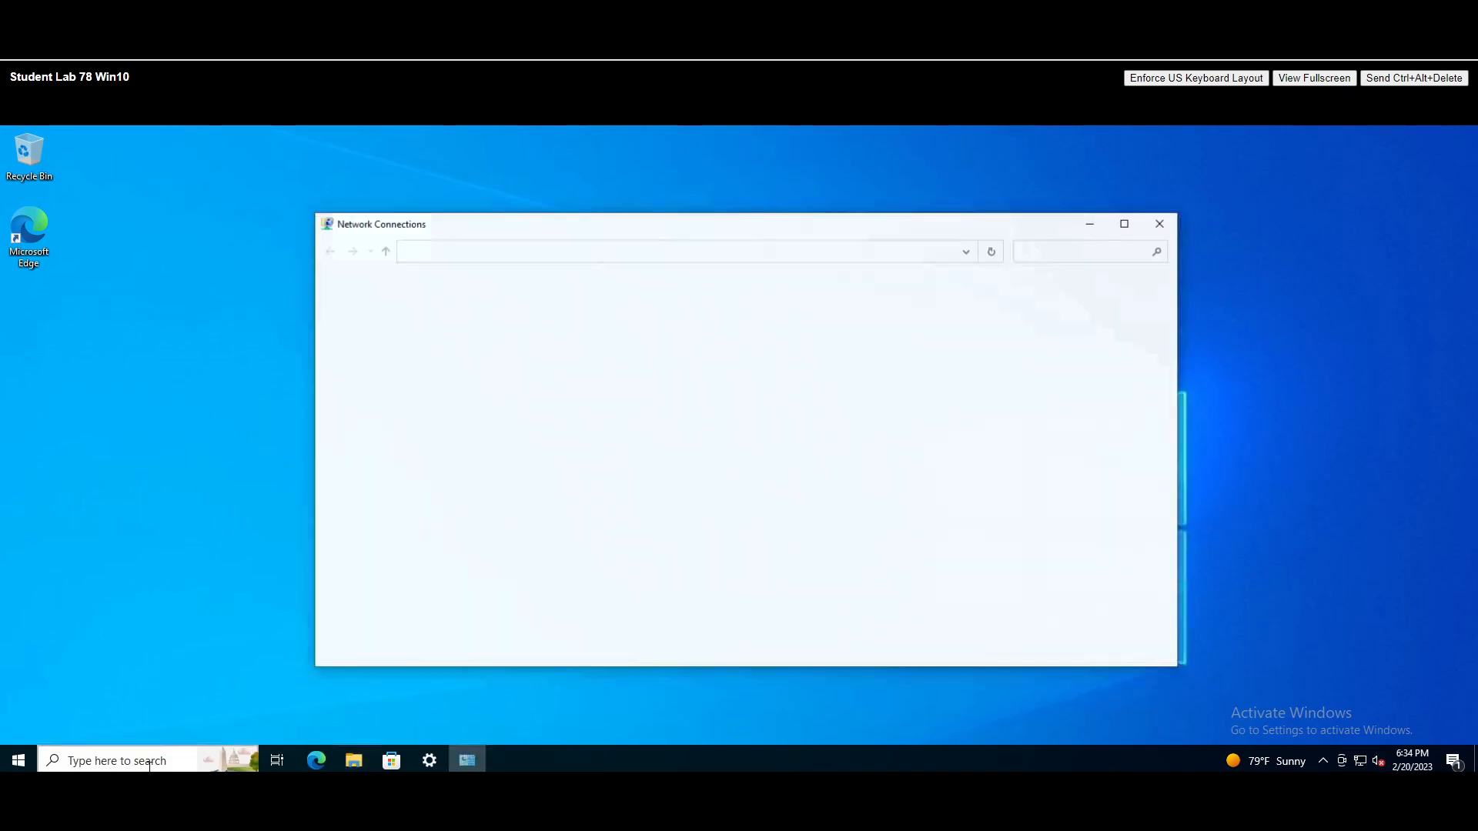
- Run ipconfig /all in Command Prompt and select the DNS server value 8.8.8.8
left_click(187, 763)
type("cmd")
key("Return")
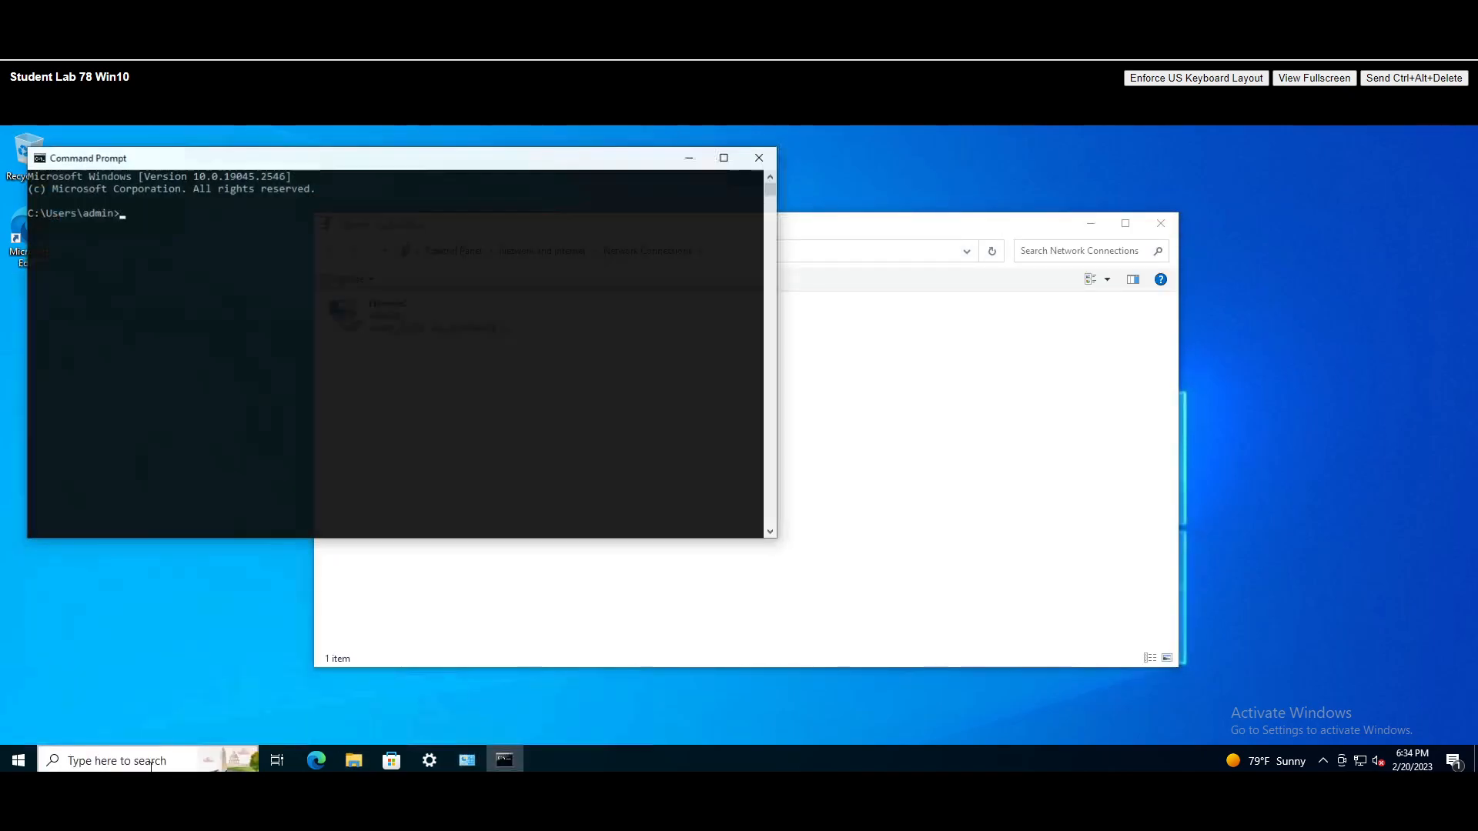
type("ipconfig /all")
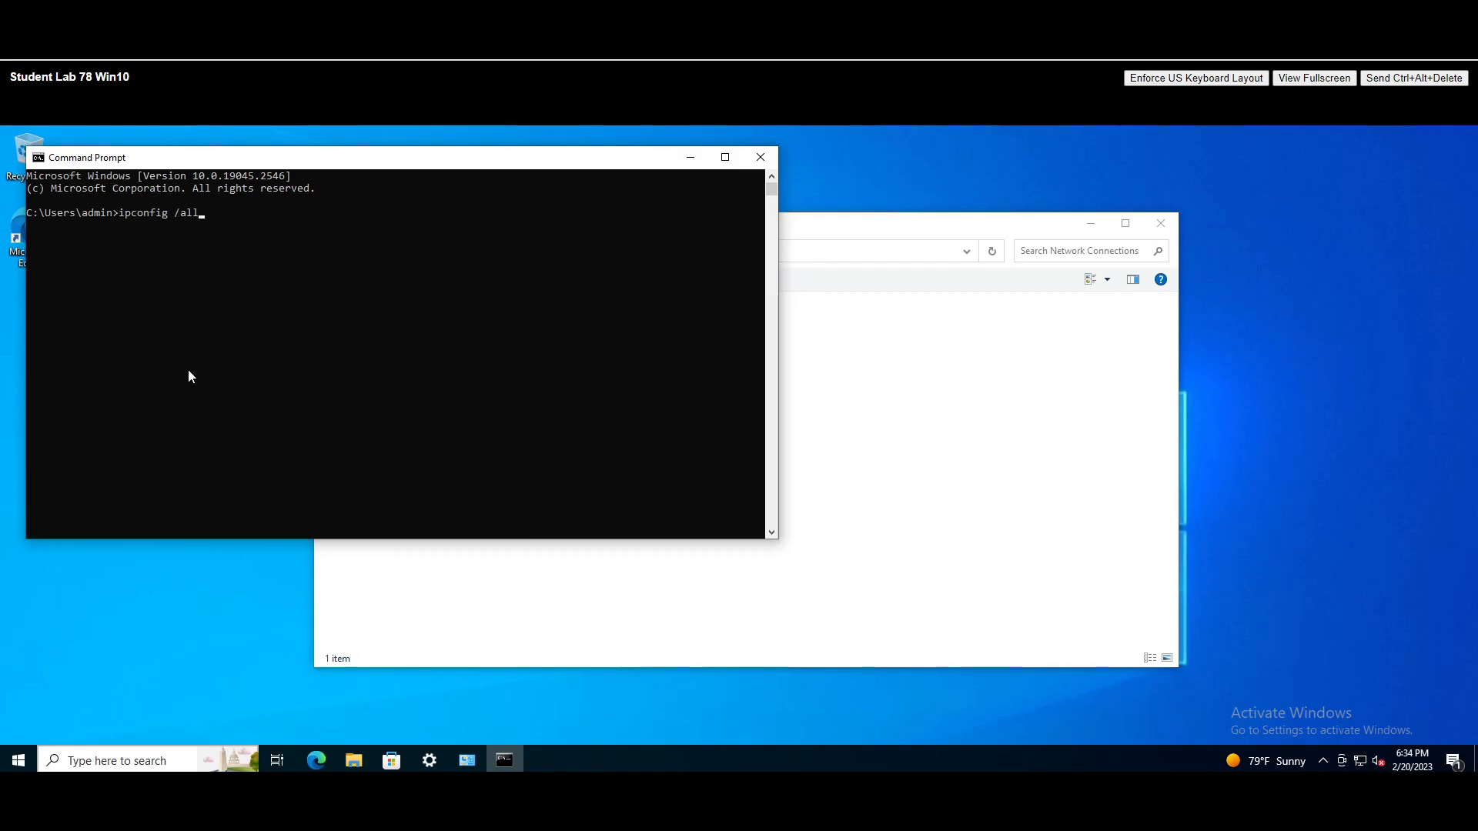
key("Return")
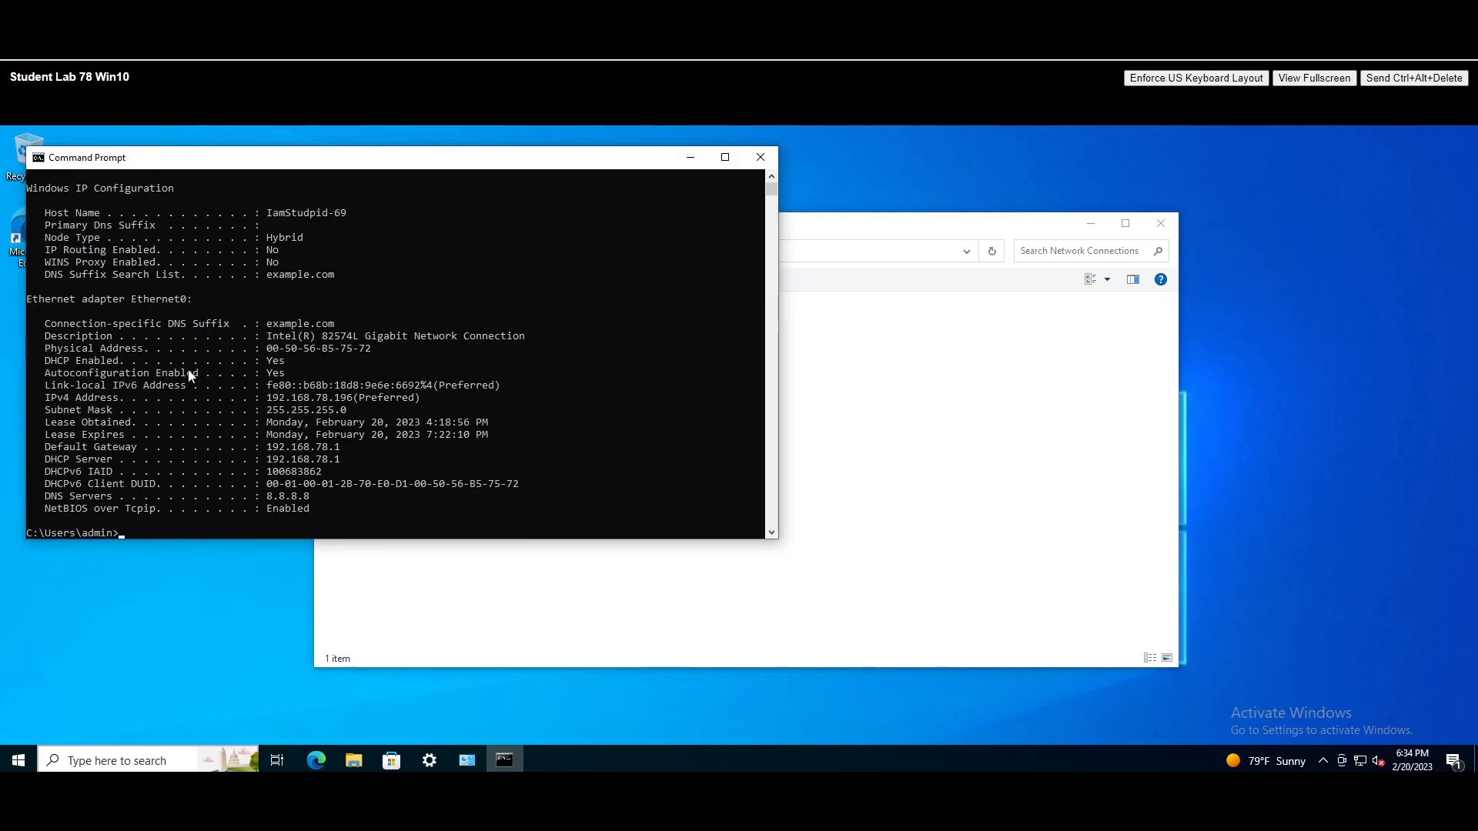
left_click_drag(266, 397, 400, 411)
mouse_move(344, 460)
left_mouse_down()
mouse_move(273, 449)
mouse_move(337, 457)
left_mouse_up()
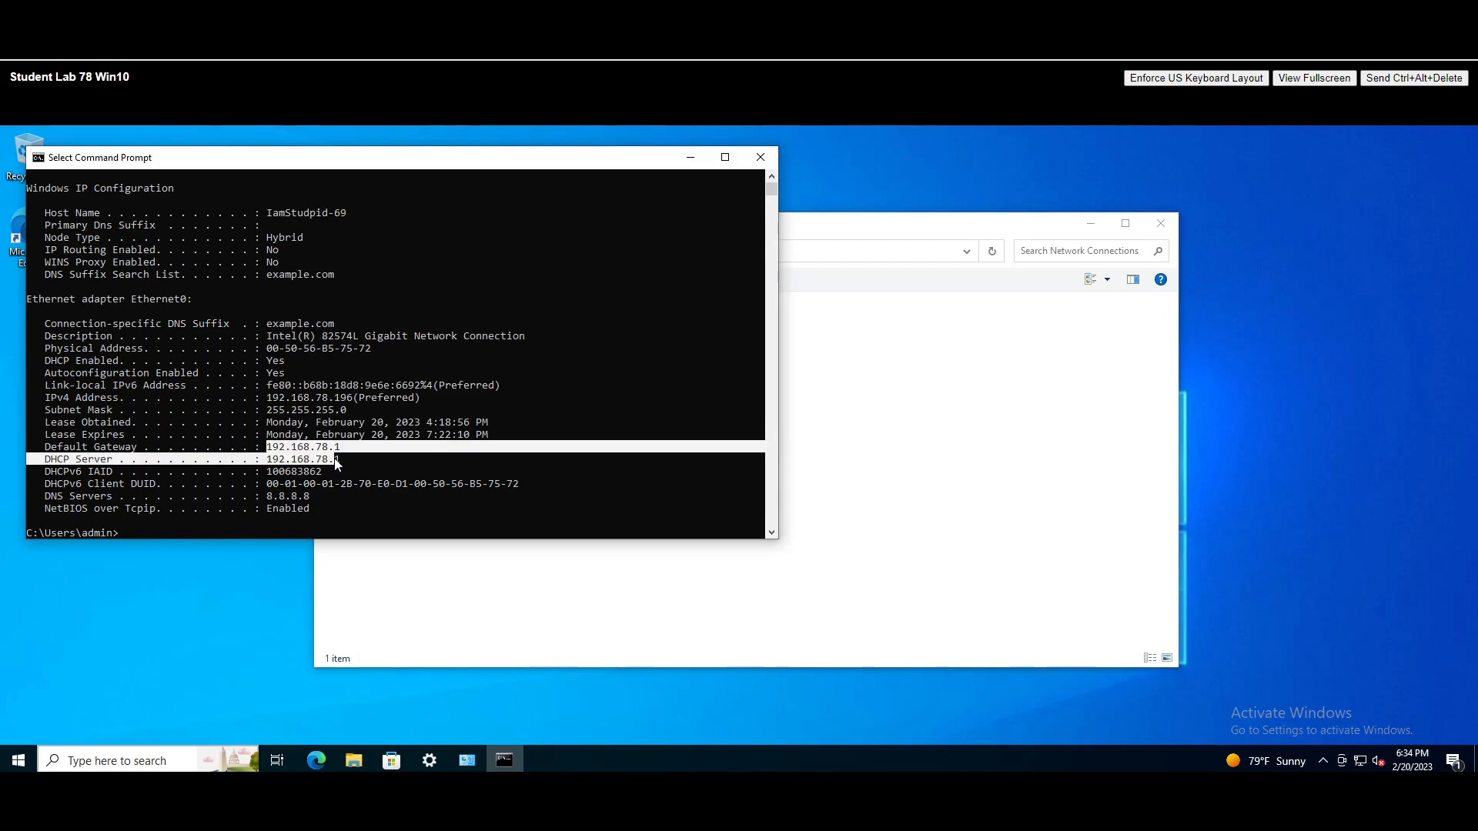
left_click(332, 508)
left_click_drag(262, 495, 310, 499)
left_click(311, 512)
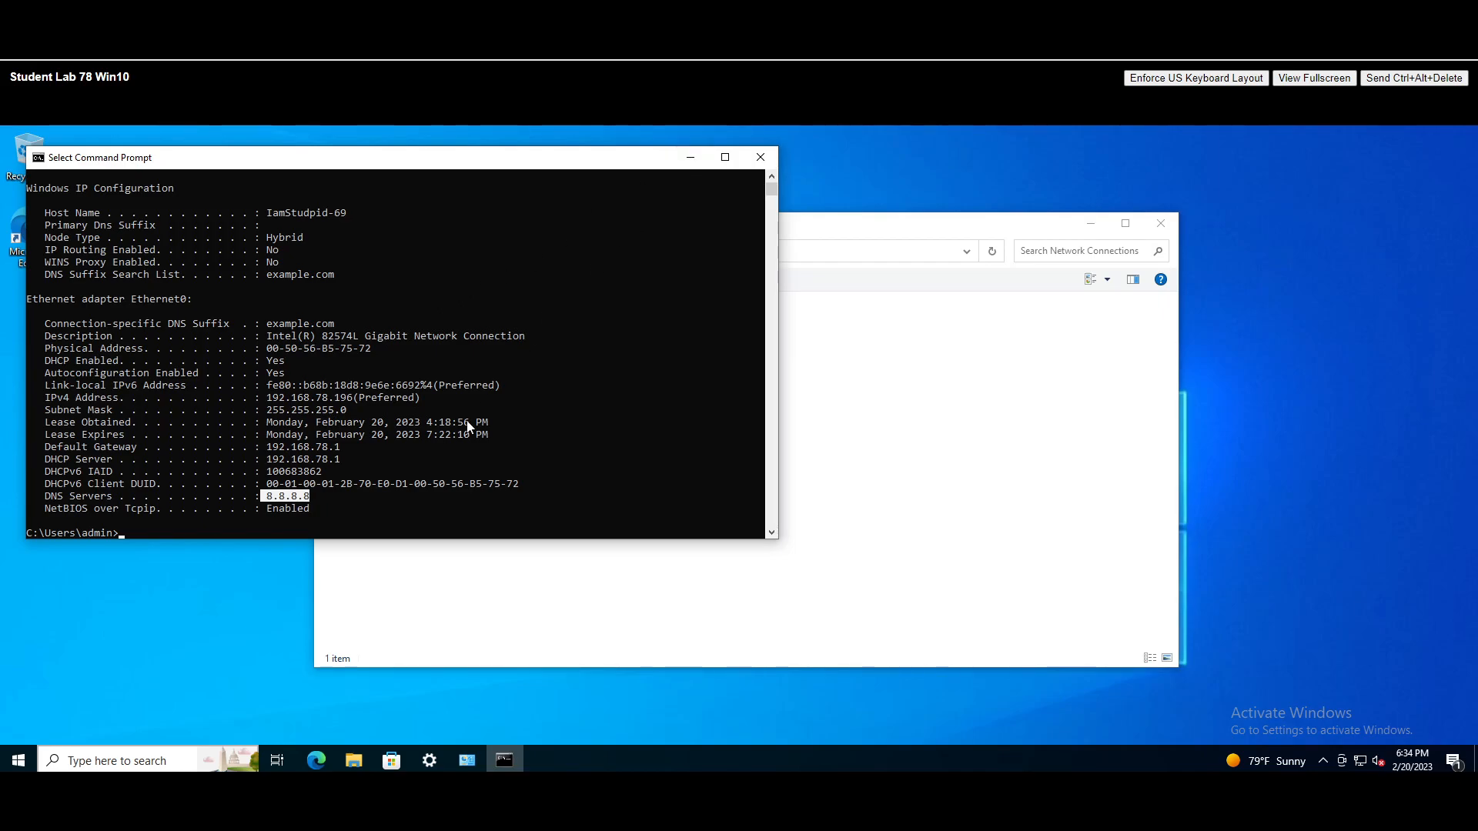
- Turn off IPv6 in the Ethernet0 connection properties
left_click(760, 157)
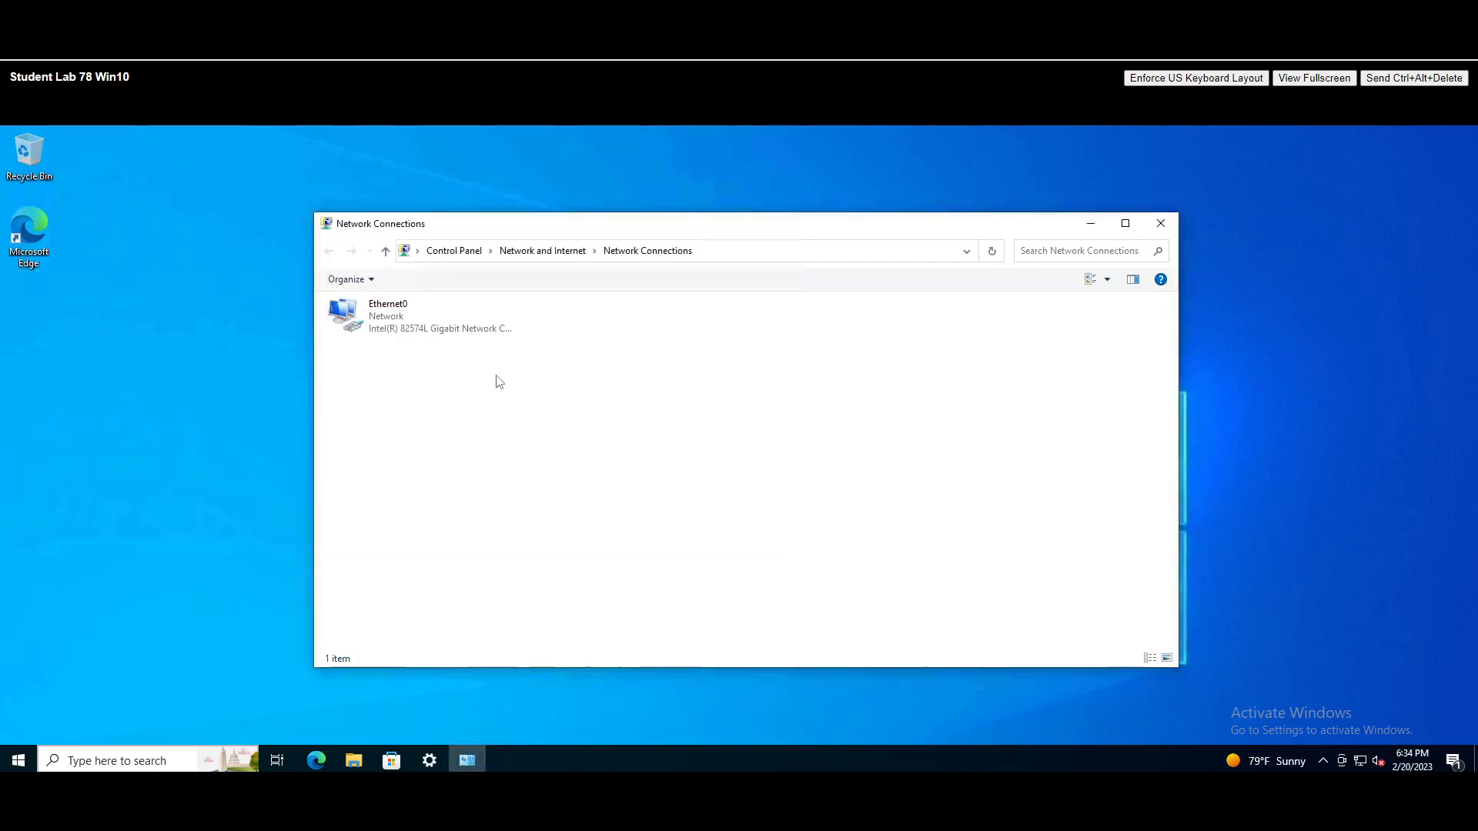
right_click(454, 330)
left_click(498, 471)
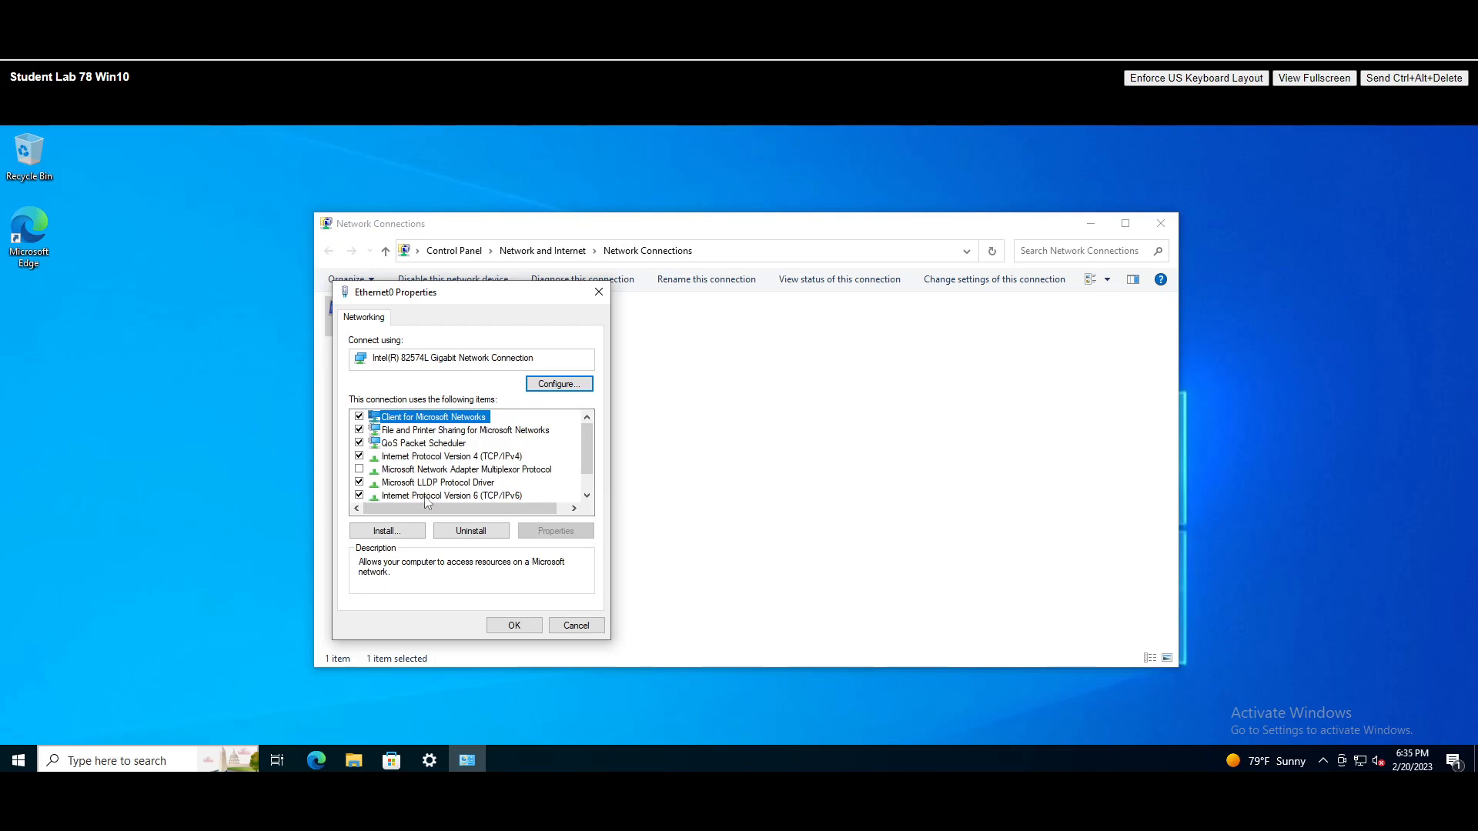
left_click(358, 495)
- Set Ethernet0's IPv4 preferred DNS server manually to 192.168.78.10 and apply
left_click(477, 458)
double_click(476, 457)
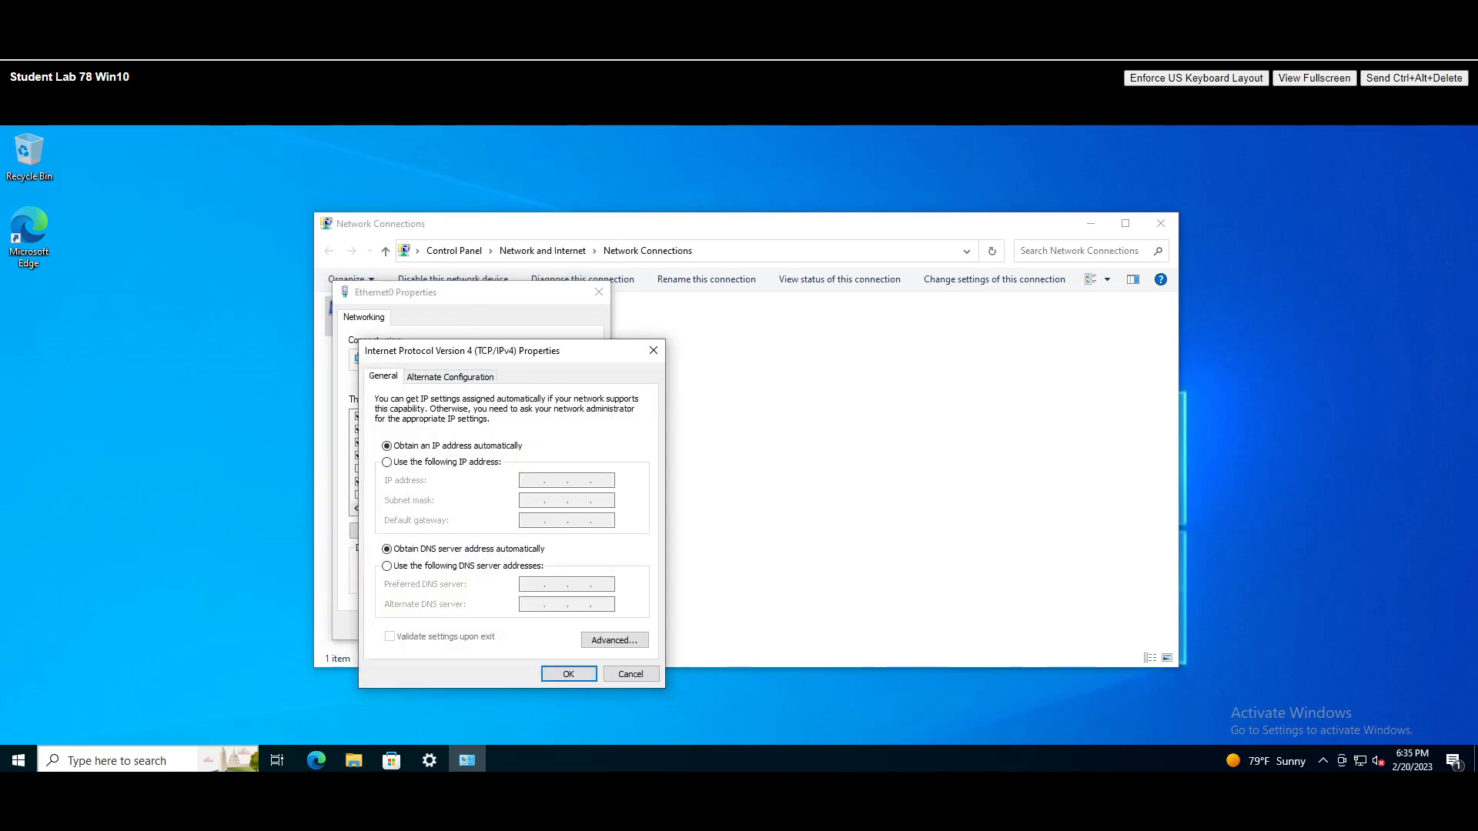
left_click(408, 488)
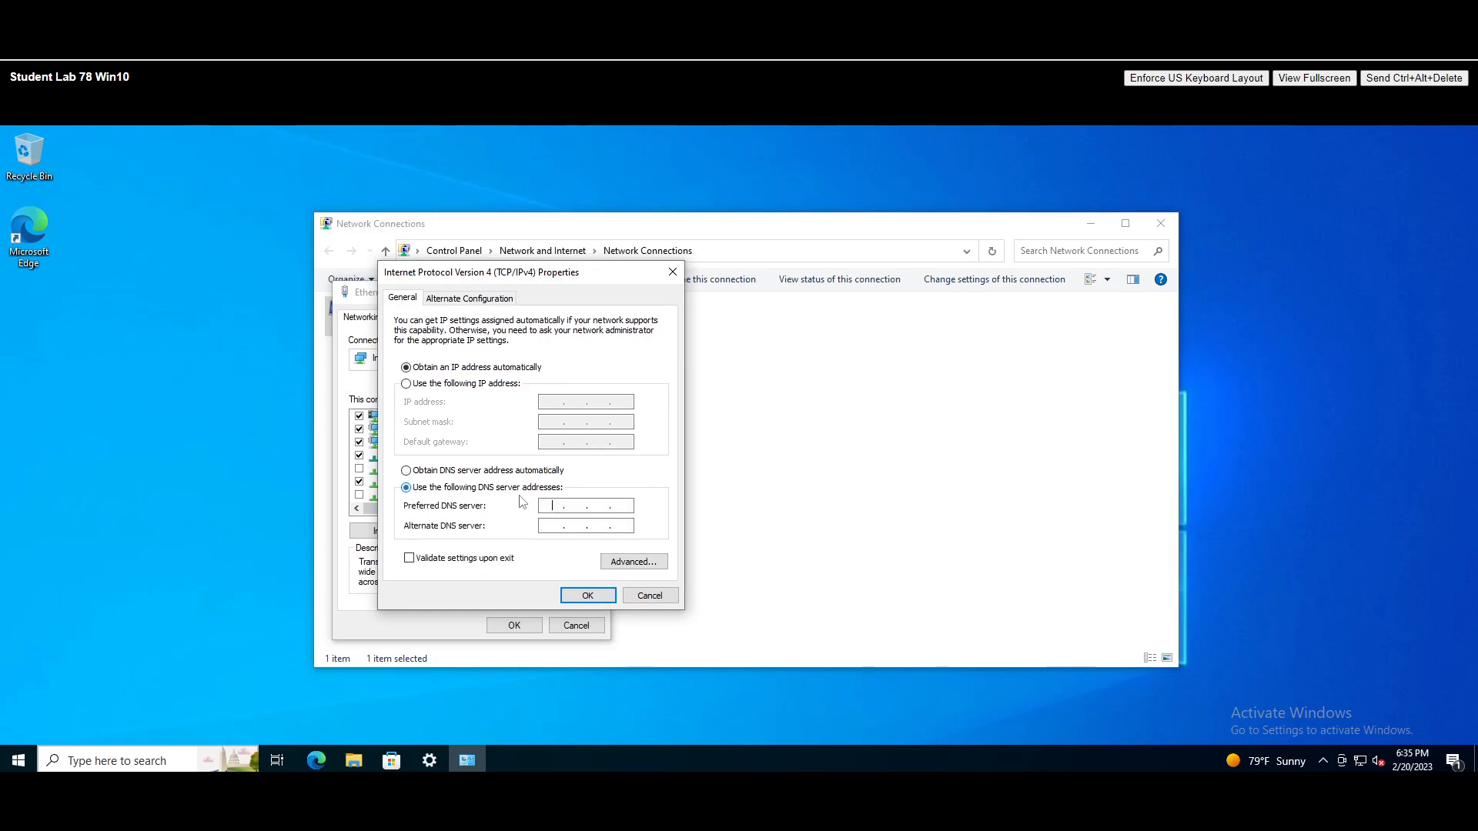
type("192 . 168 . 78 . 10")
left_click(582, 596)
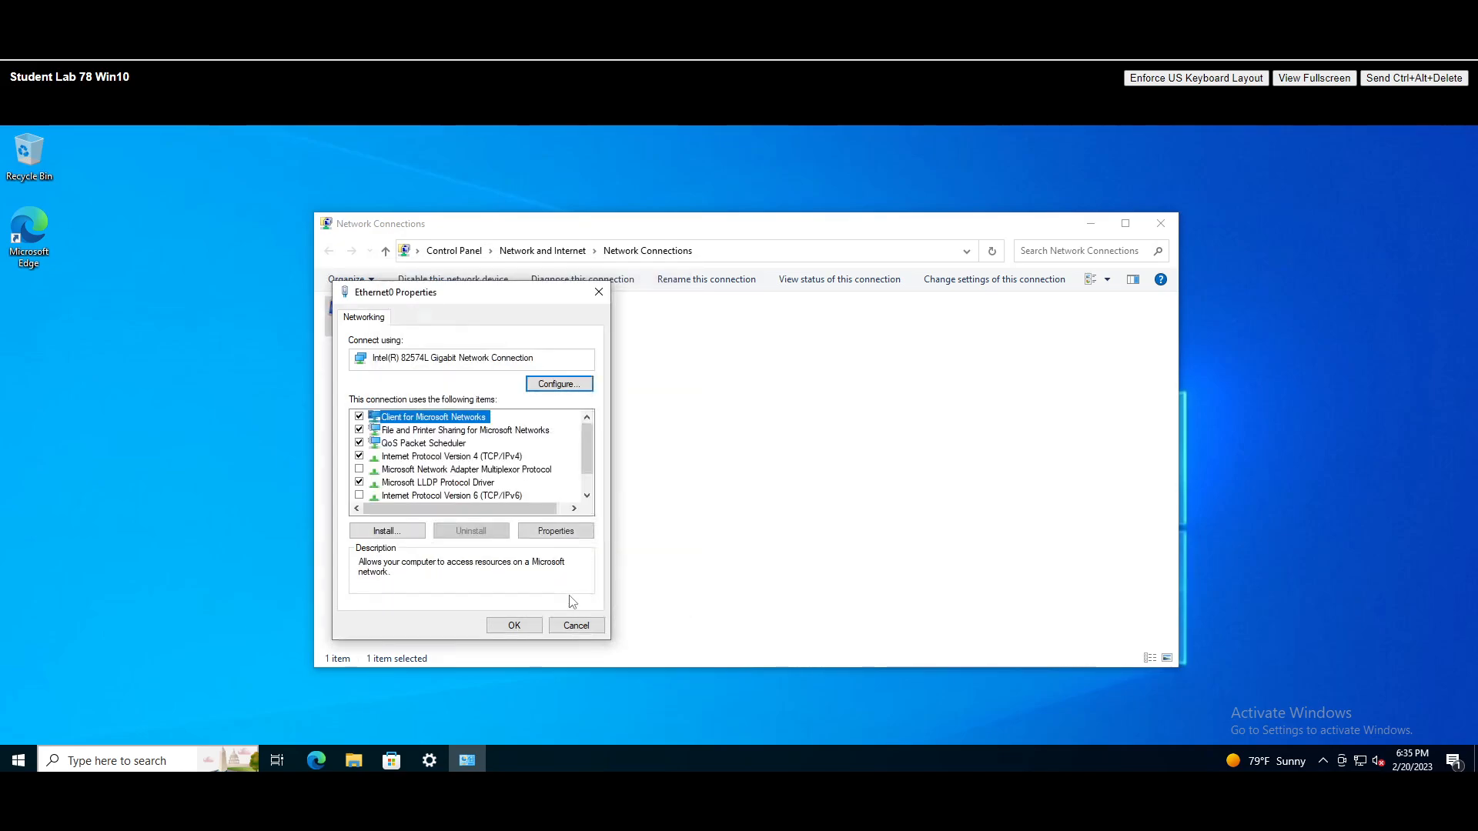
left_click(513, 625)
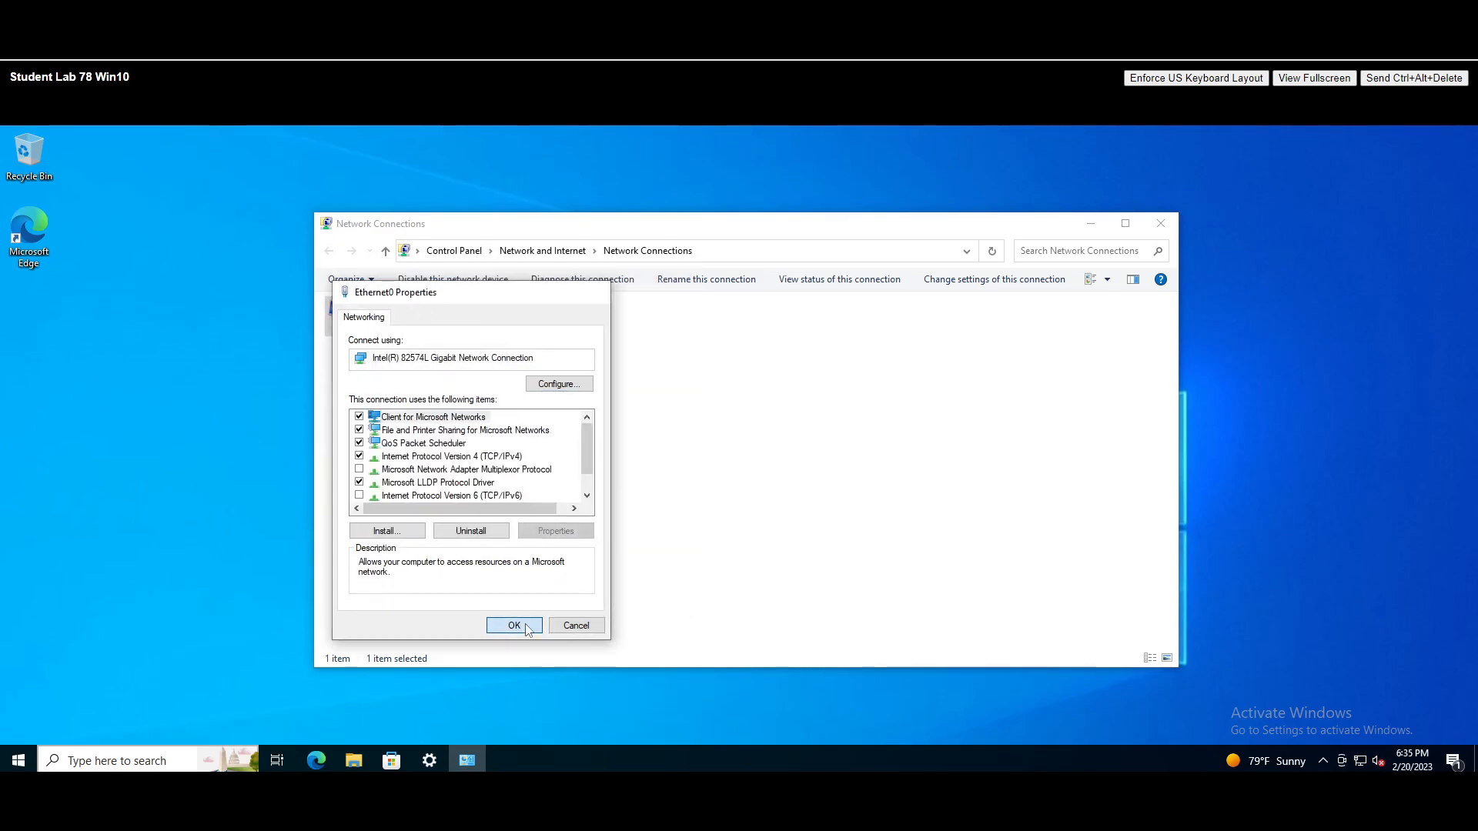
- Open the Computer Name/Domain Changes dialog from About and Advanced system settings
left_click(1160, 223)
left_click(430, 761)
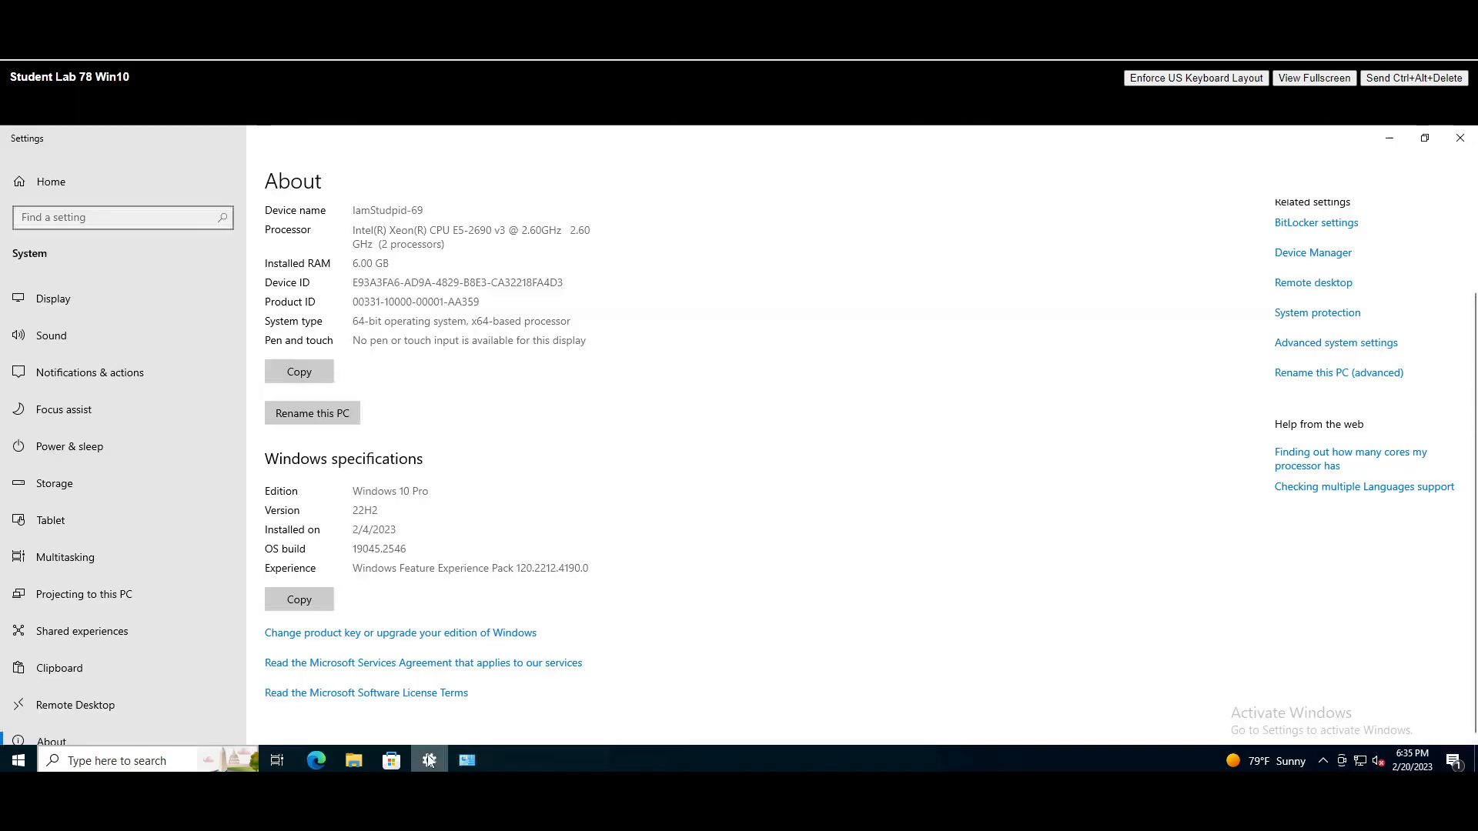
left_click(1349, 344)
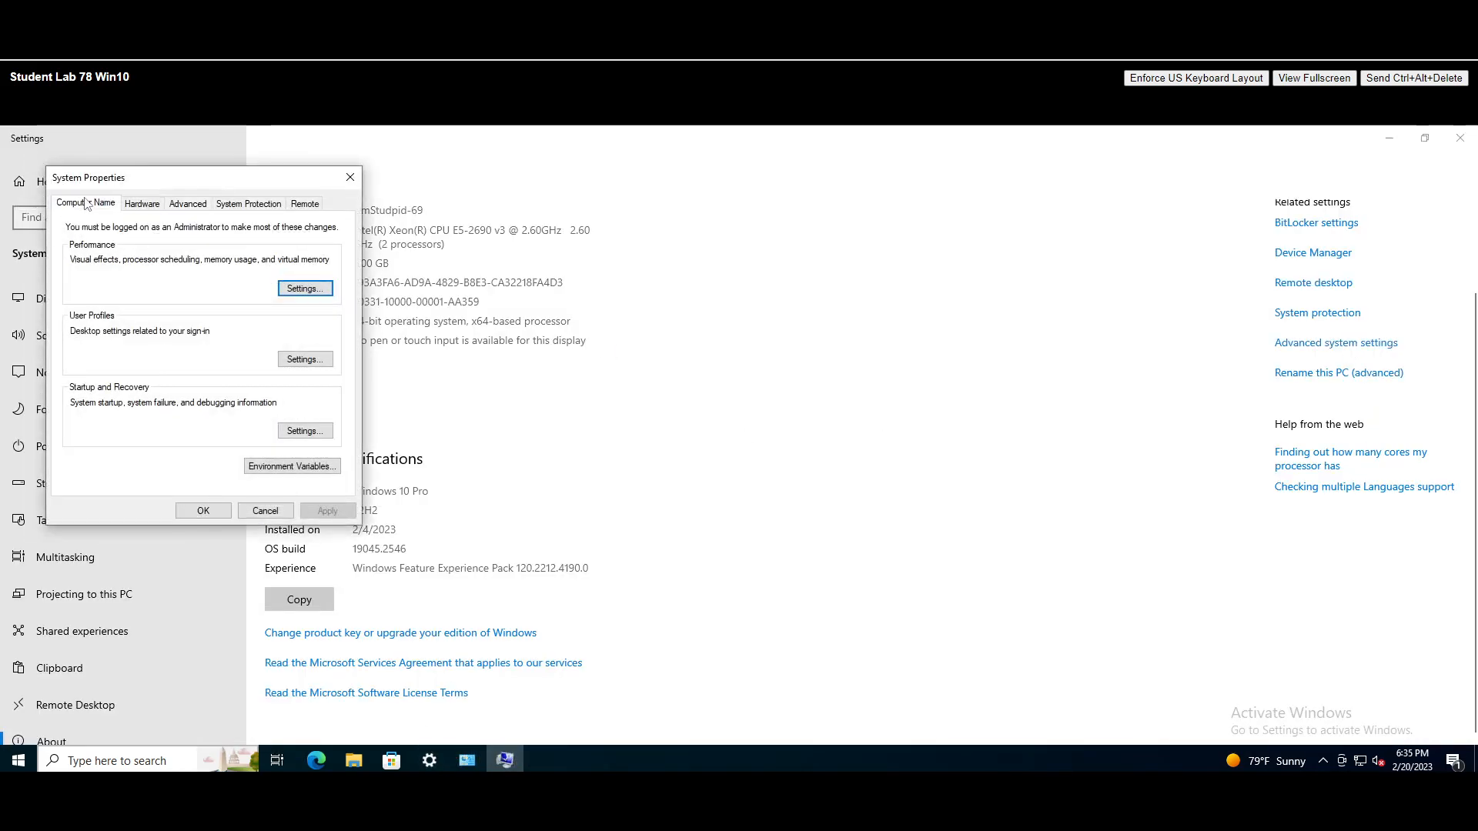
left_click(86, 203)
left_click(304, 392)
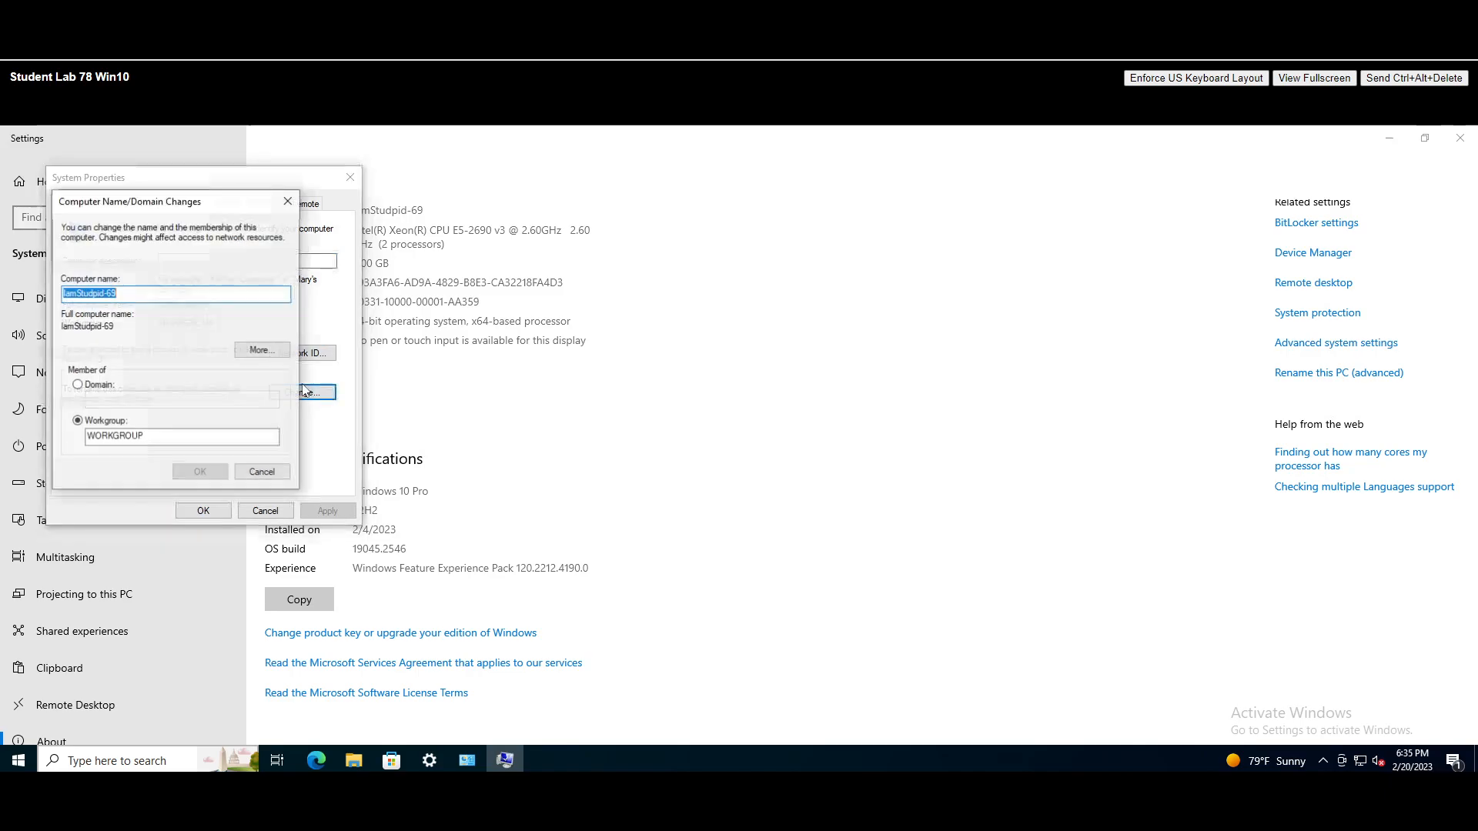
- Rename the computer to PC1, set Domain itskillup.online, and submit the join
key("BackSpace")
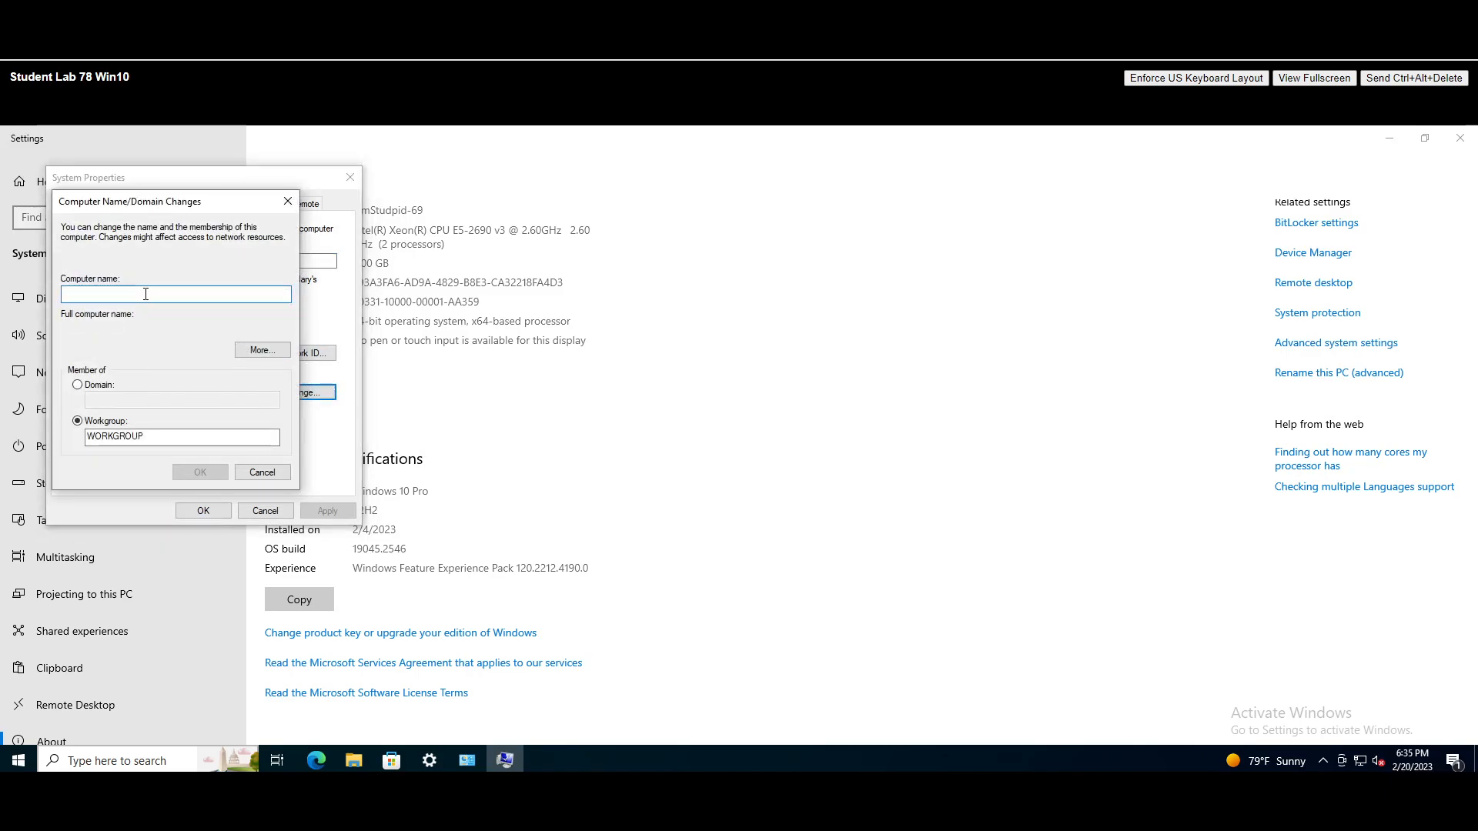
type("PC")
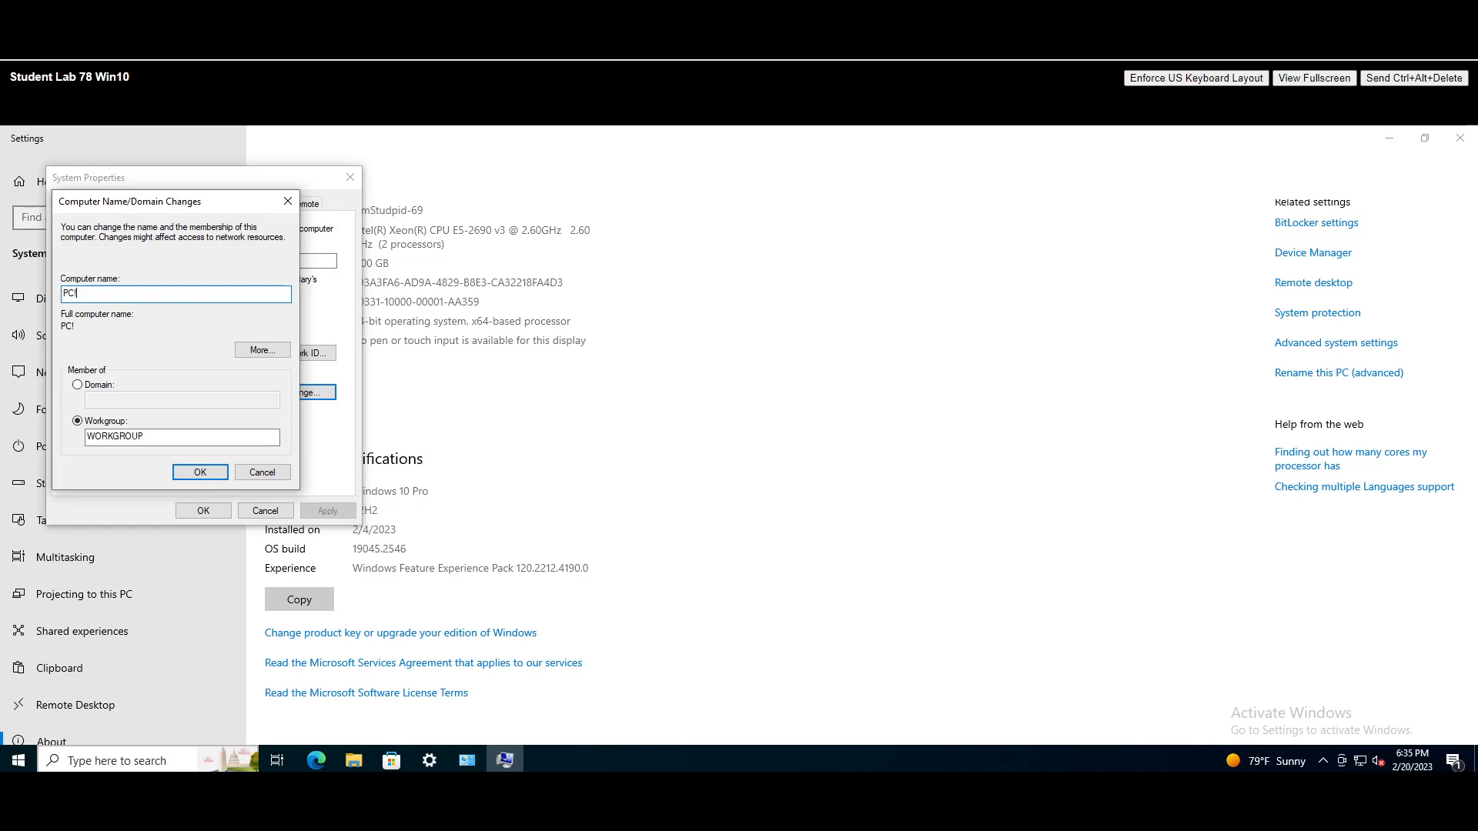
type("1")
key("Tab")
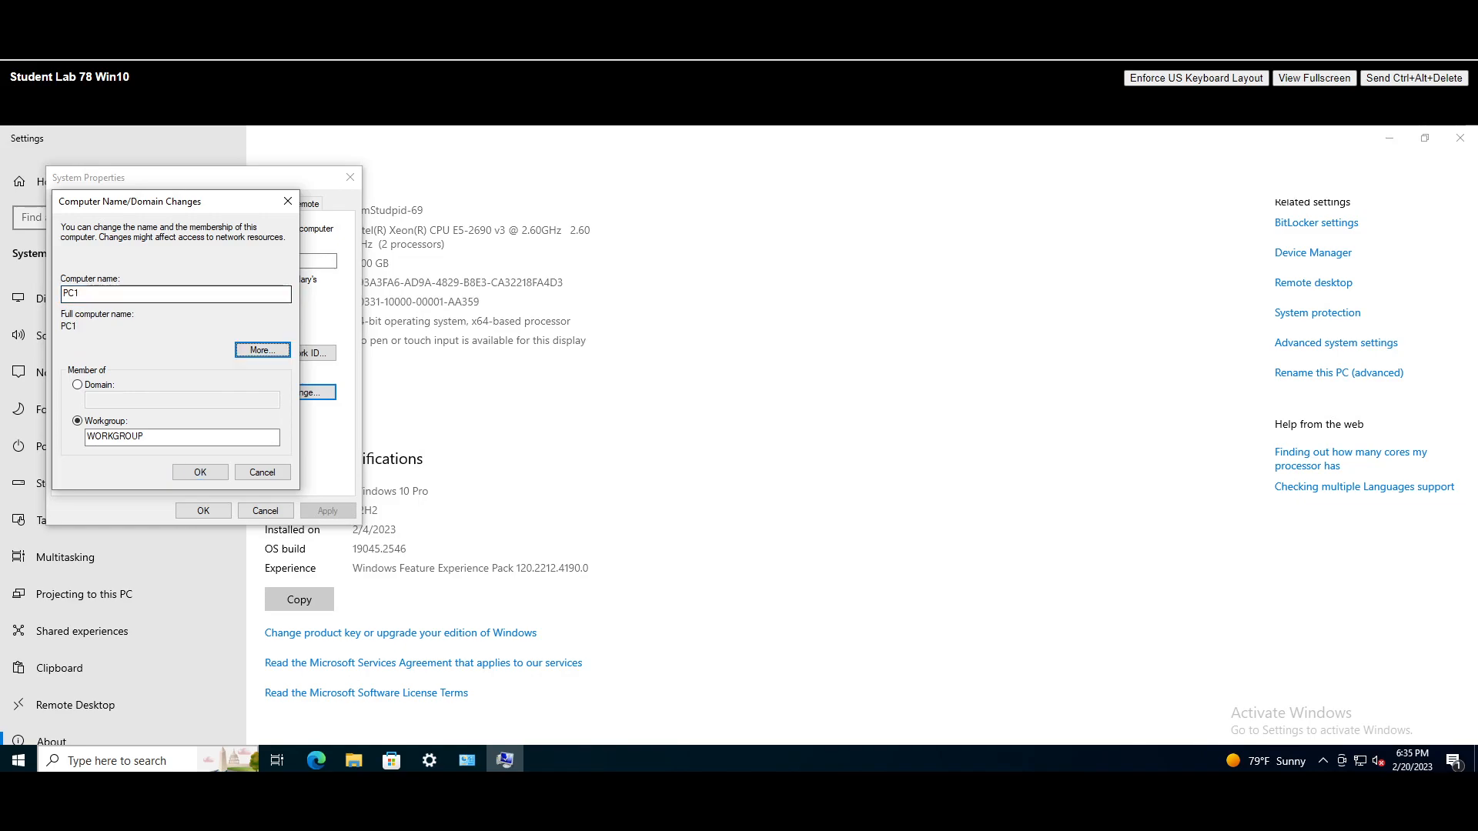
left_click(78, 385)
left_click(197, 399)
type("its")
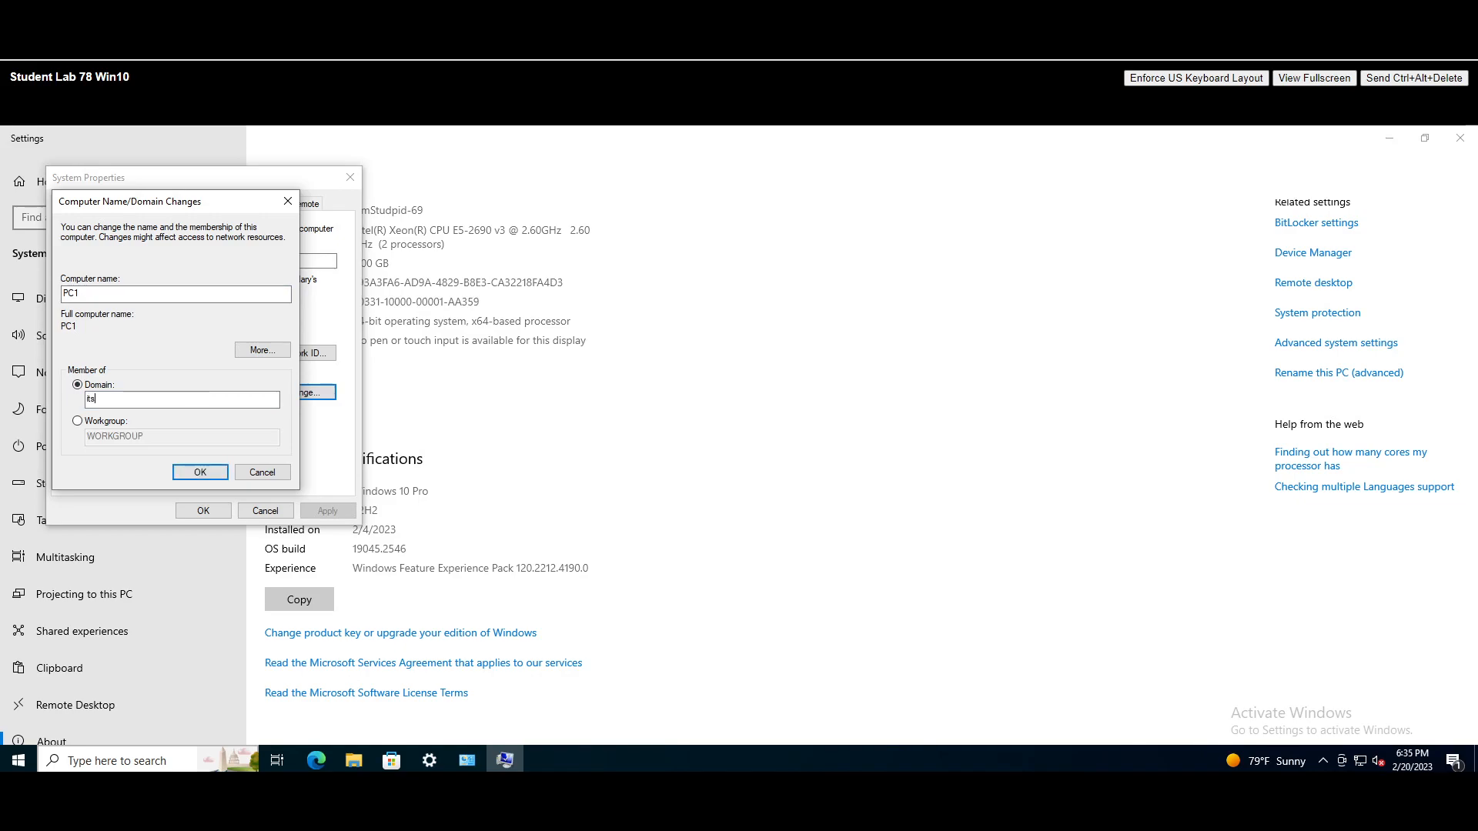
type("killup.online")
left_click(205, 473)
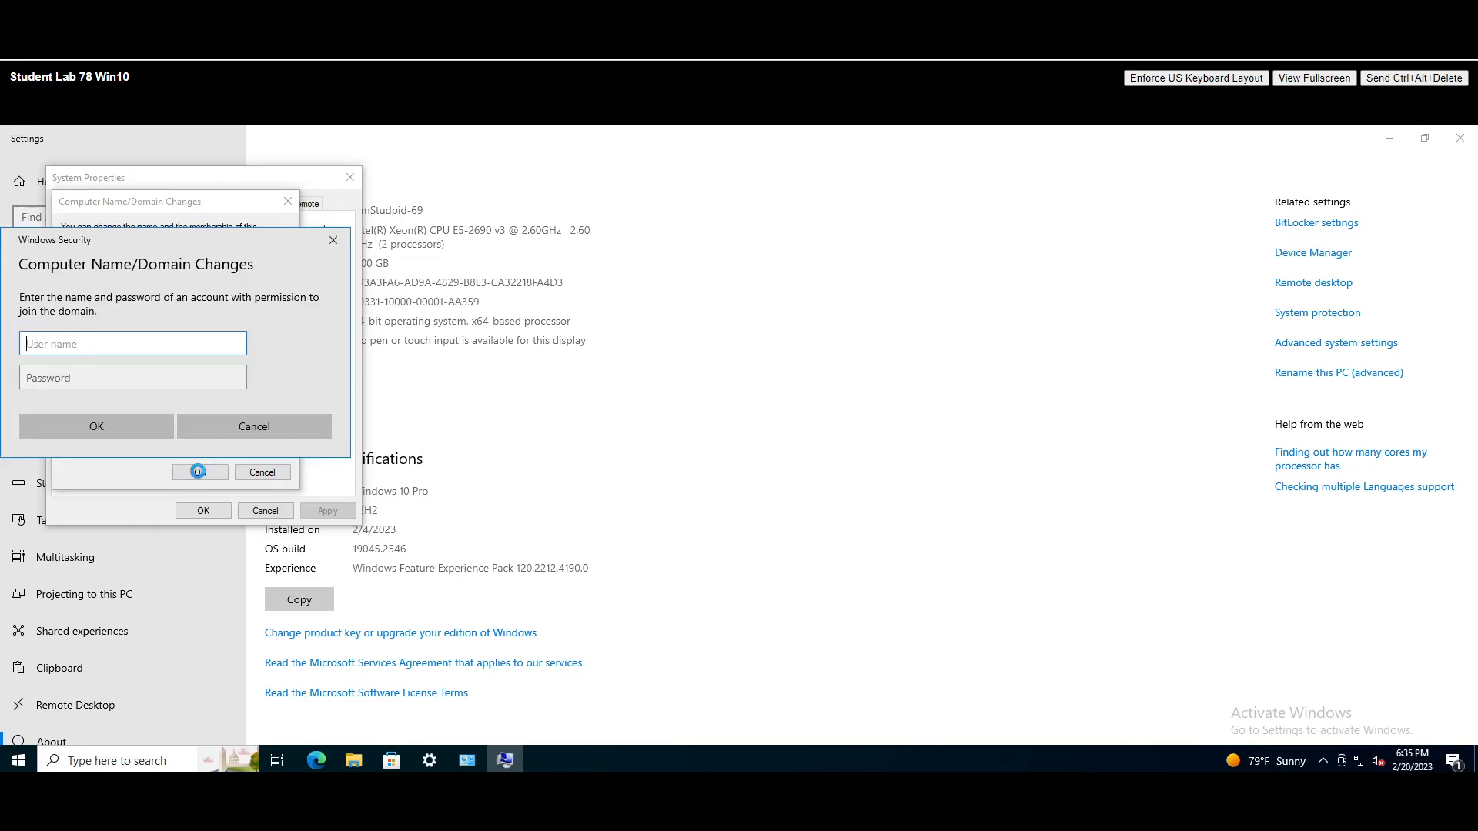
- Enter the domain administrator user name and password in the credentials prompt
left_click(1388, 144)
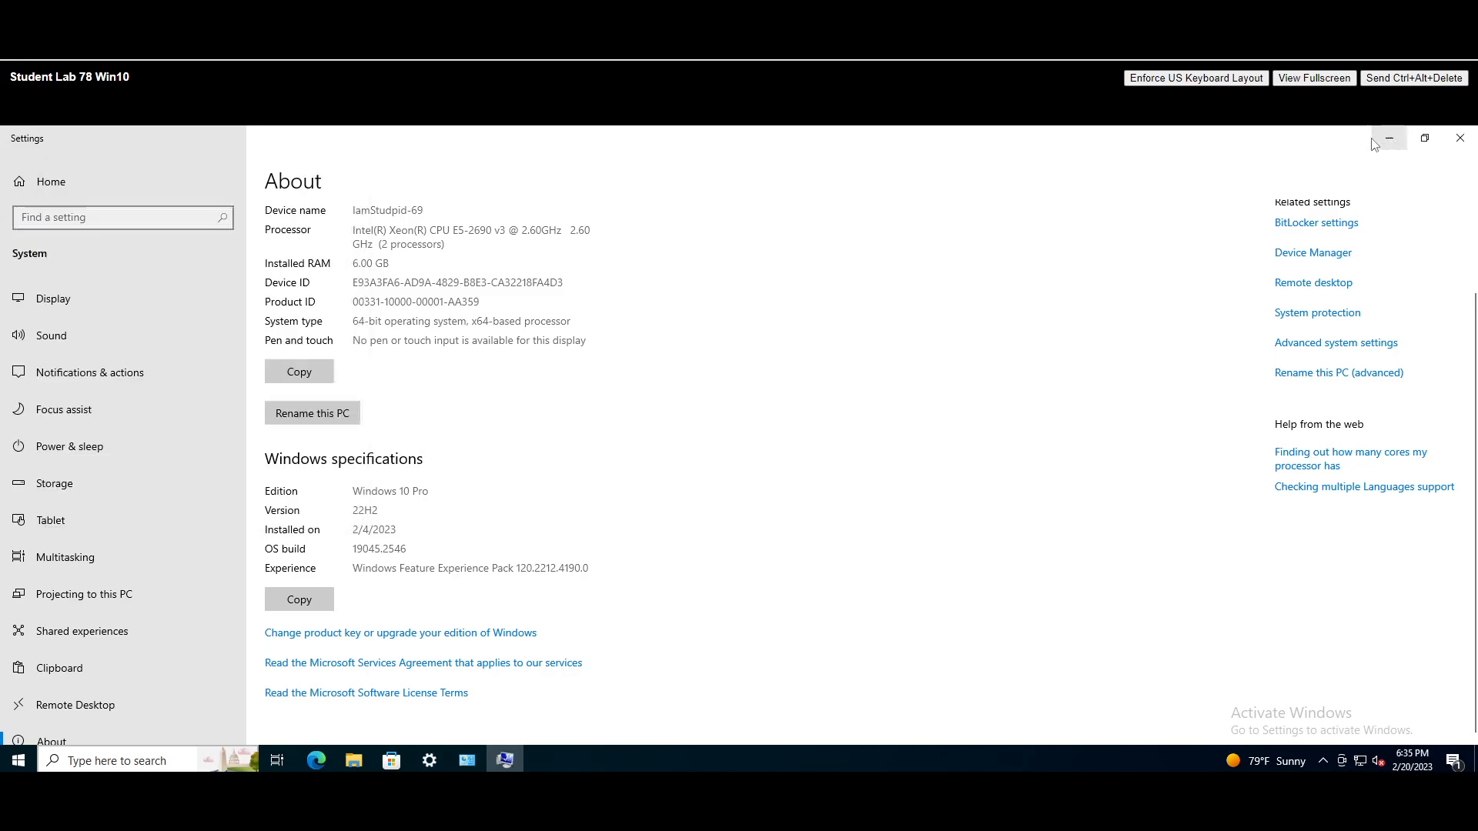
left_click(1389, 144)
left_click_drag(100, 244, 627, 238)
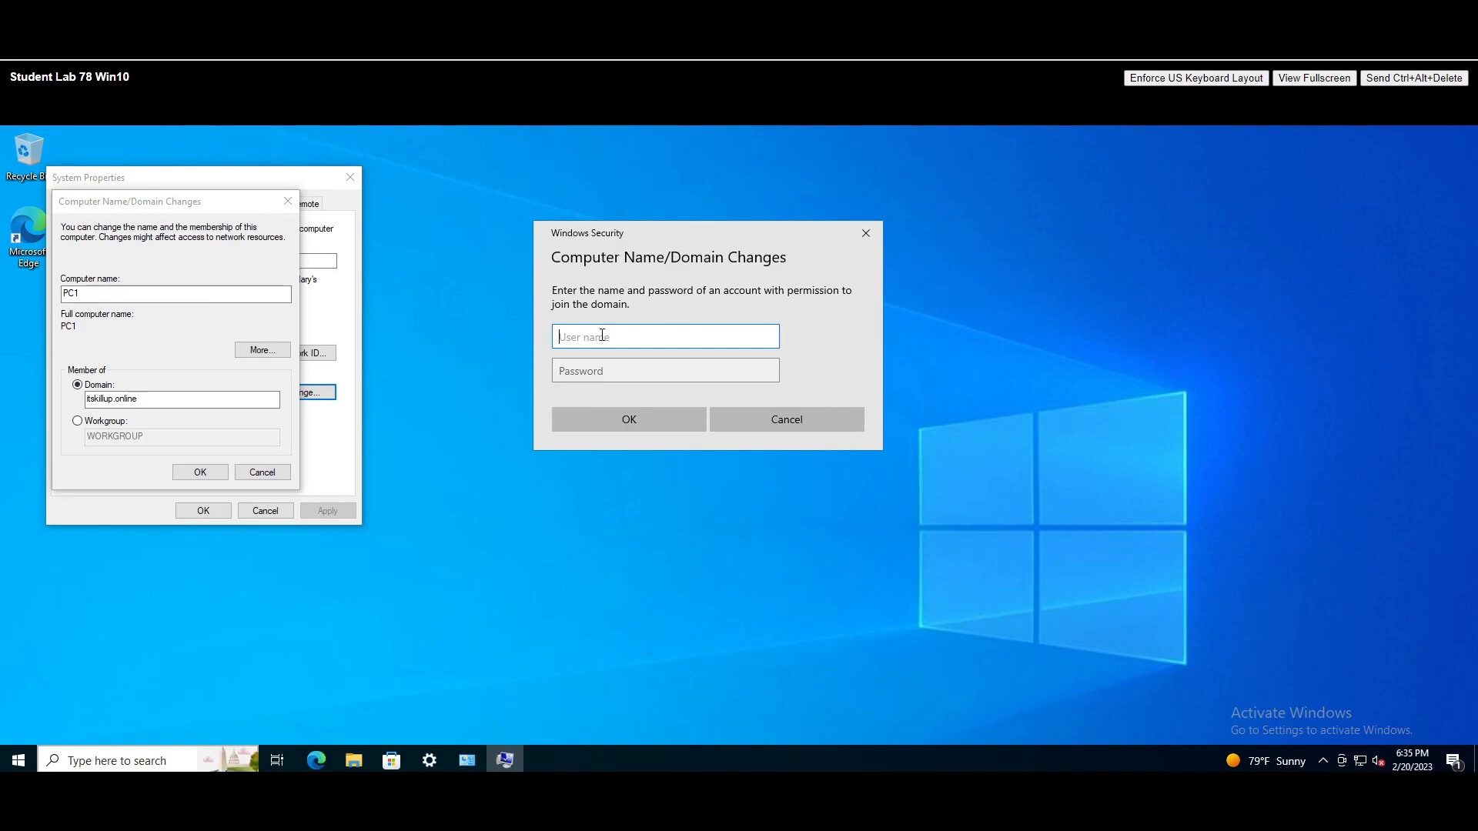
type("iTSKILLUP\\Adminsitrator")
key("Tab")
type("Pa$$w0rd")
key("Return")
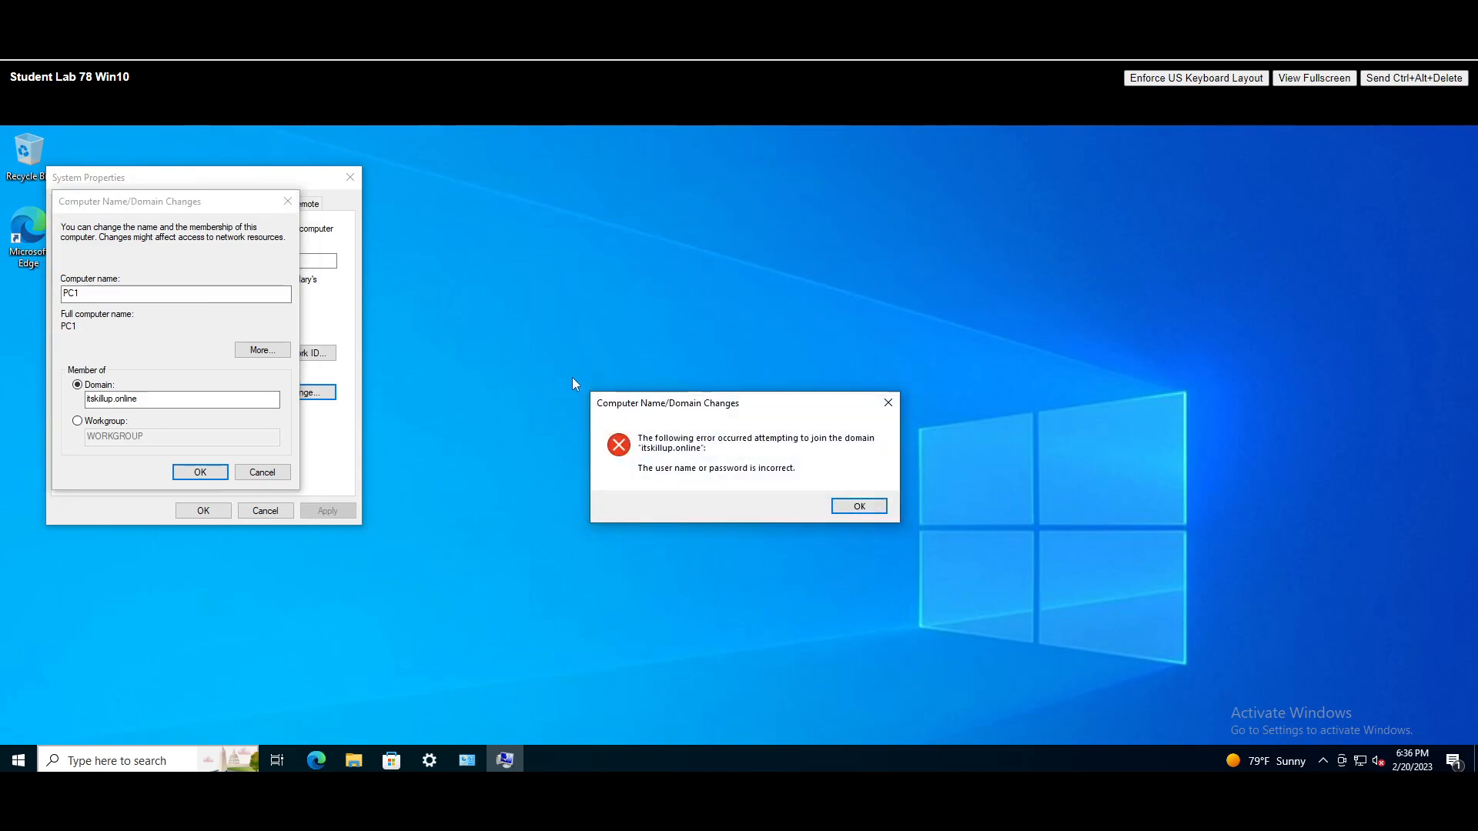
- Dismiss the failed join error and retry joining itskillup.online with the domain administrator credentials
left_click(851, 510)
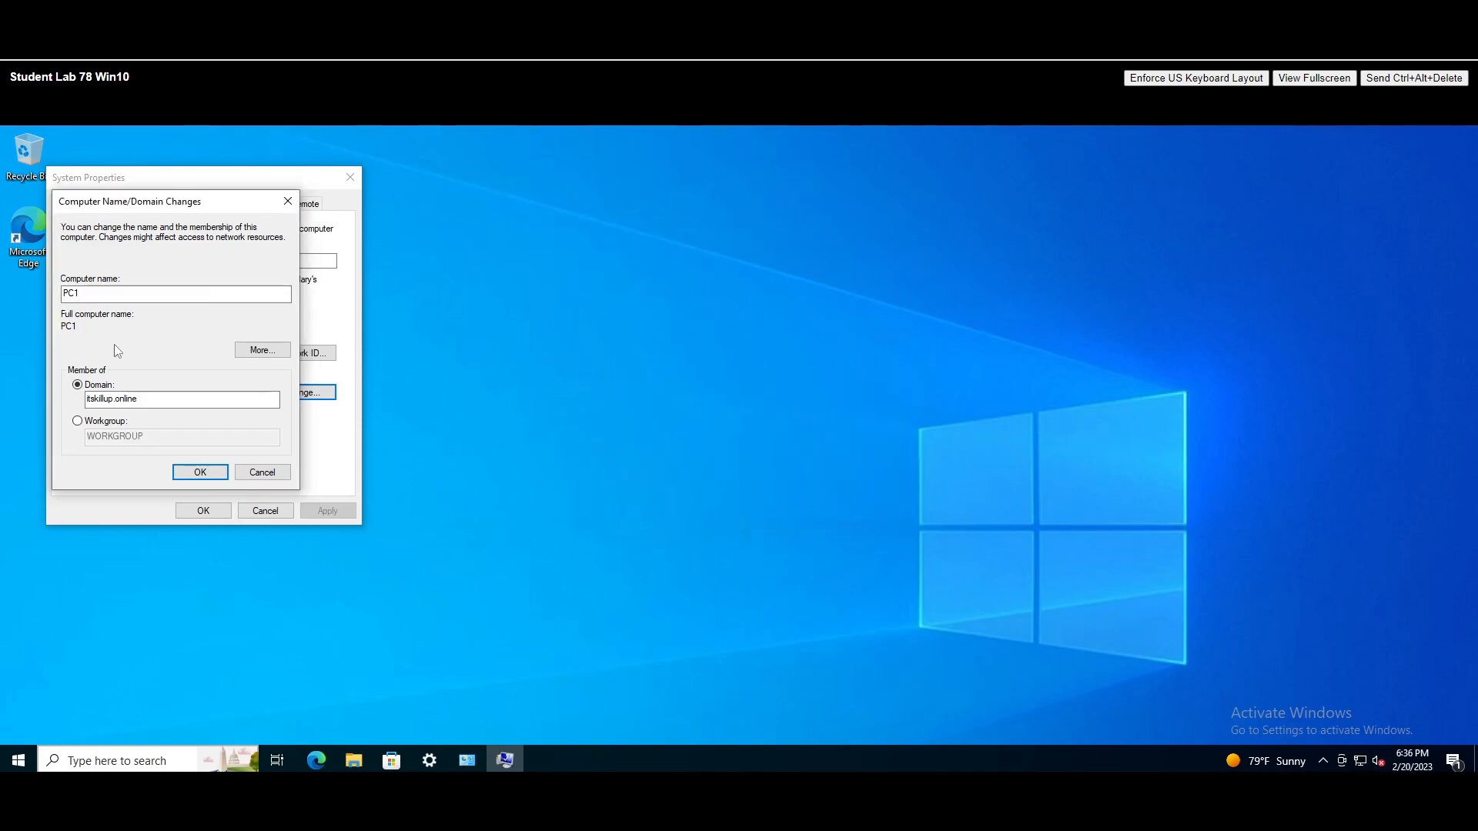
left_click(201, 473)
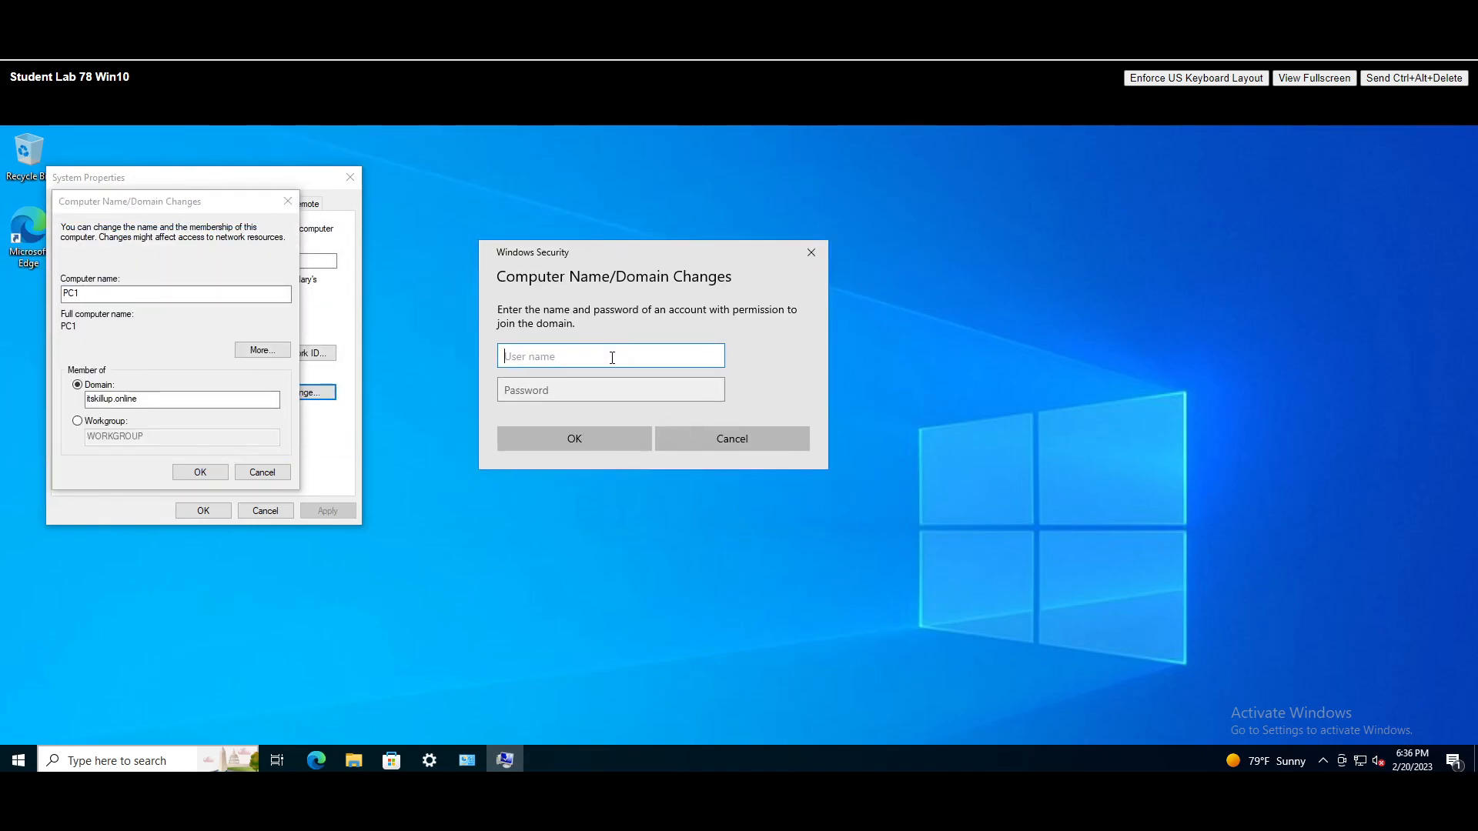
type("administrator")
key("Tab")
type("Password1")
key("Return")
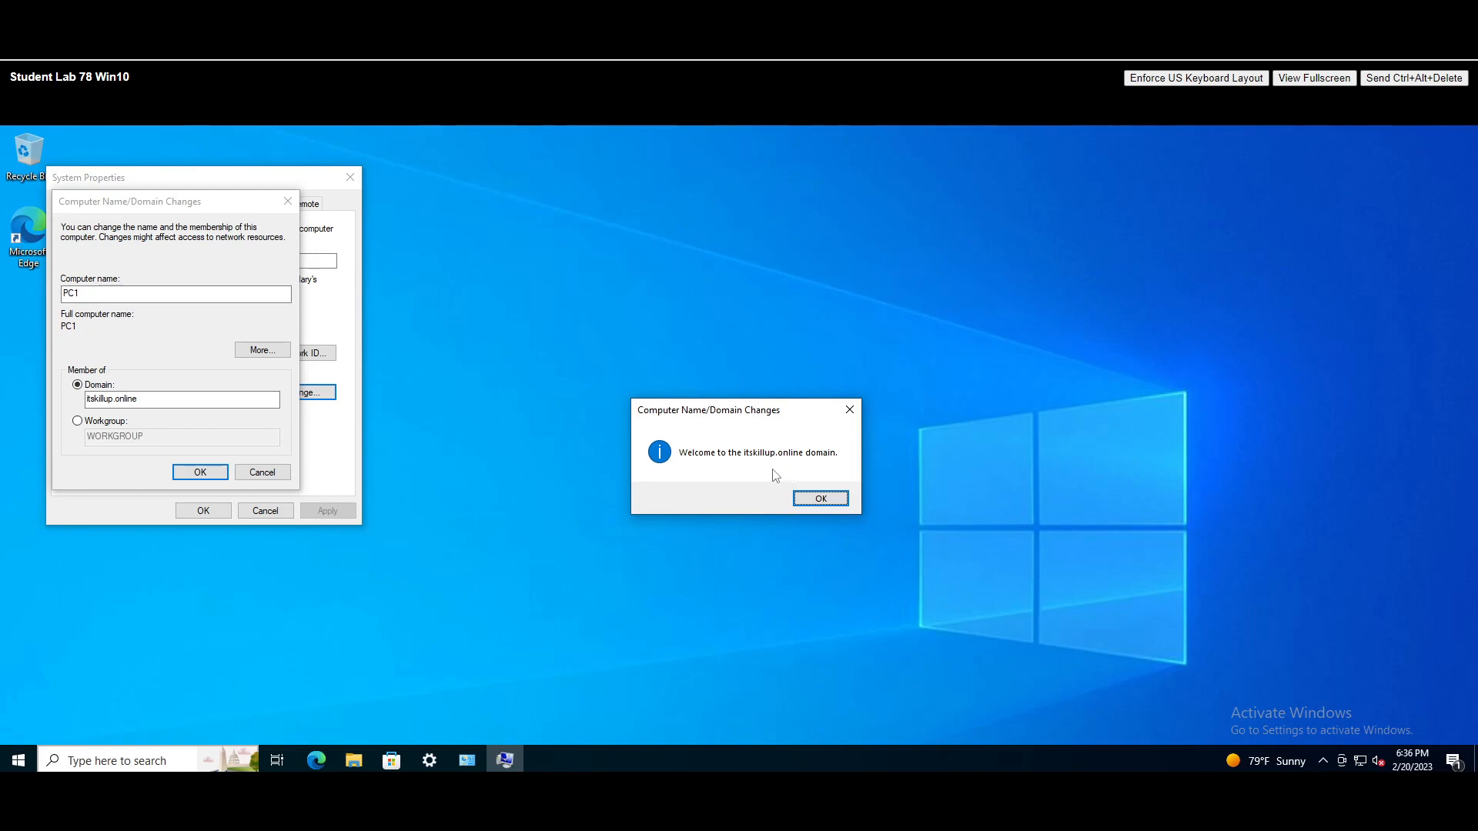
- Acknowledge the domain welcome and restart-required messages, then close System Properties
left_click(829, 499)
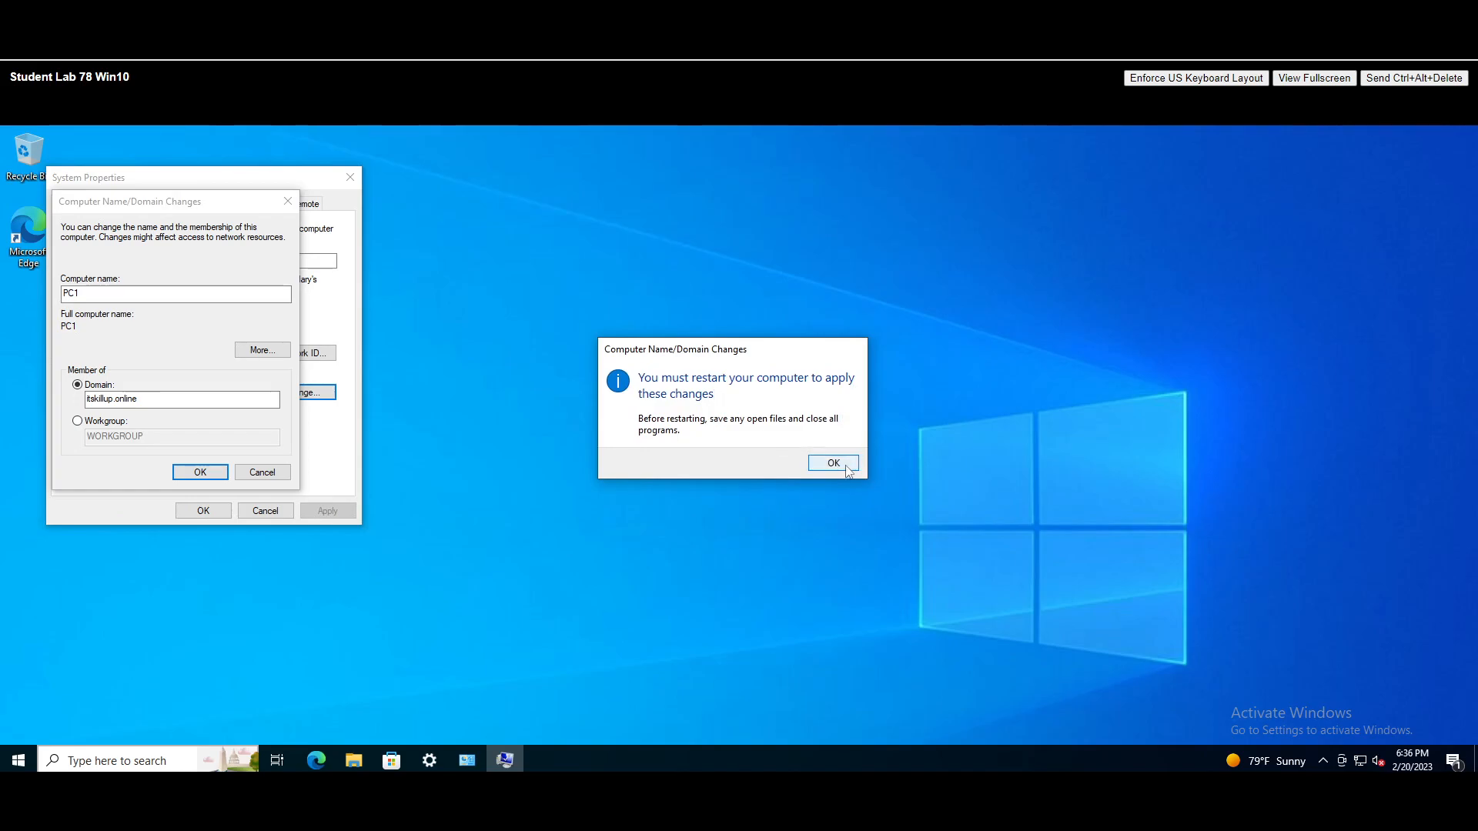
left_click(835, 466)
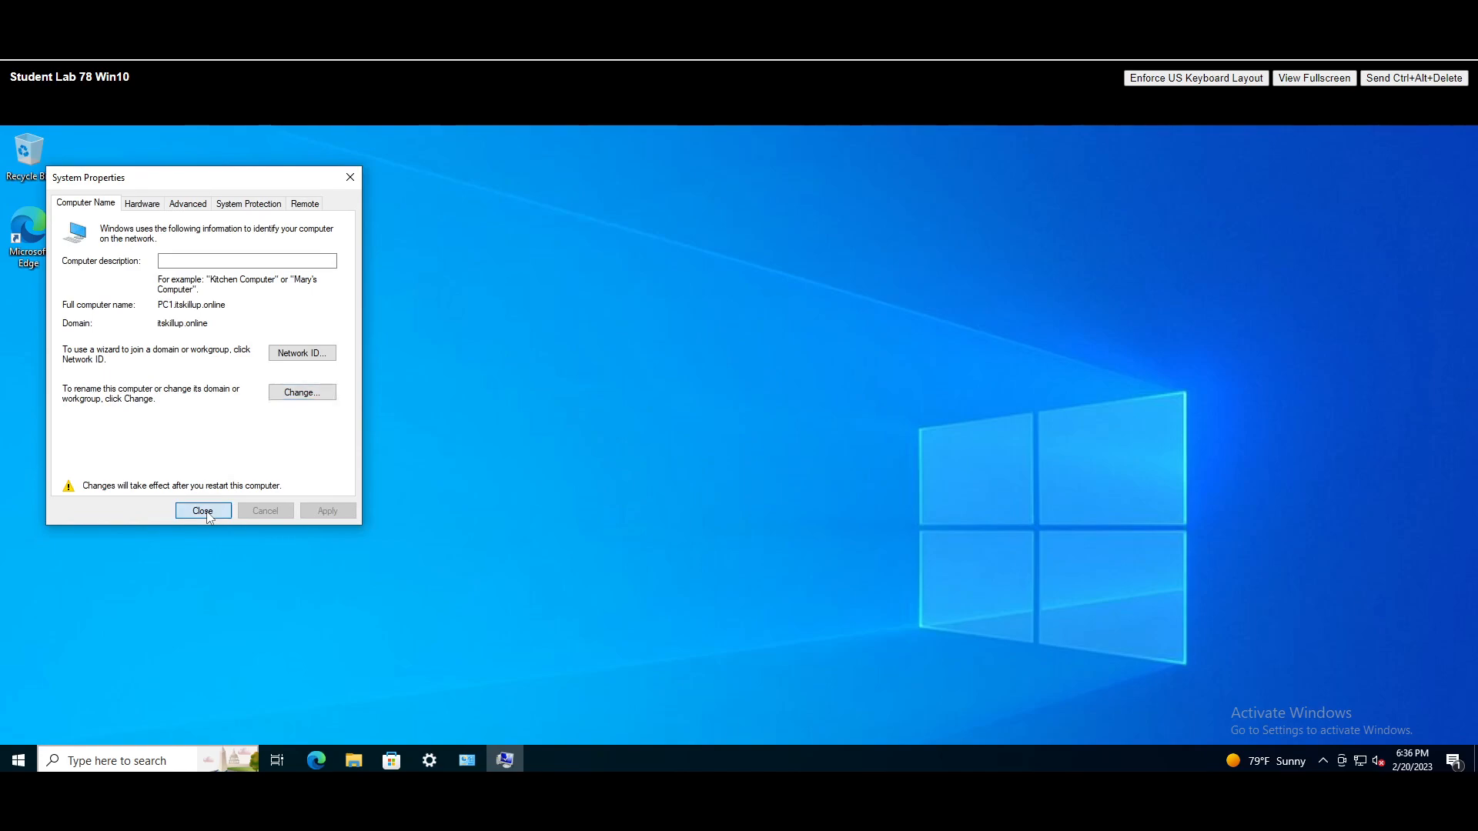
left_click(202, 511)
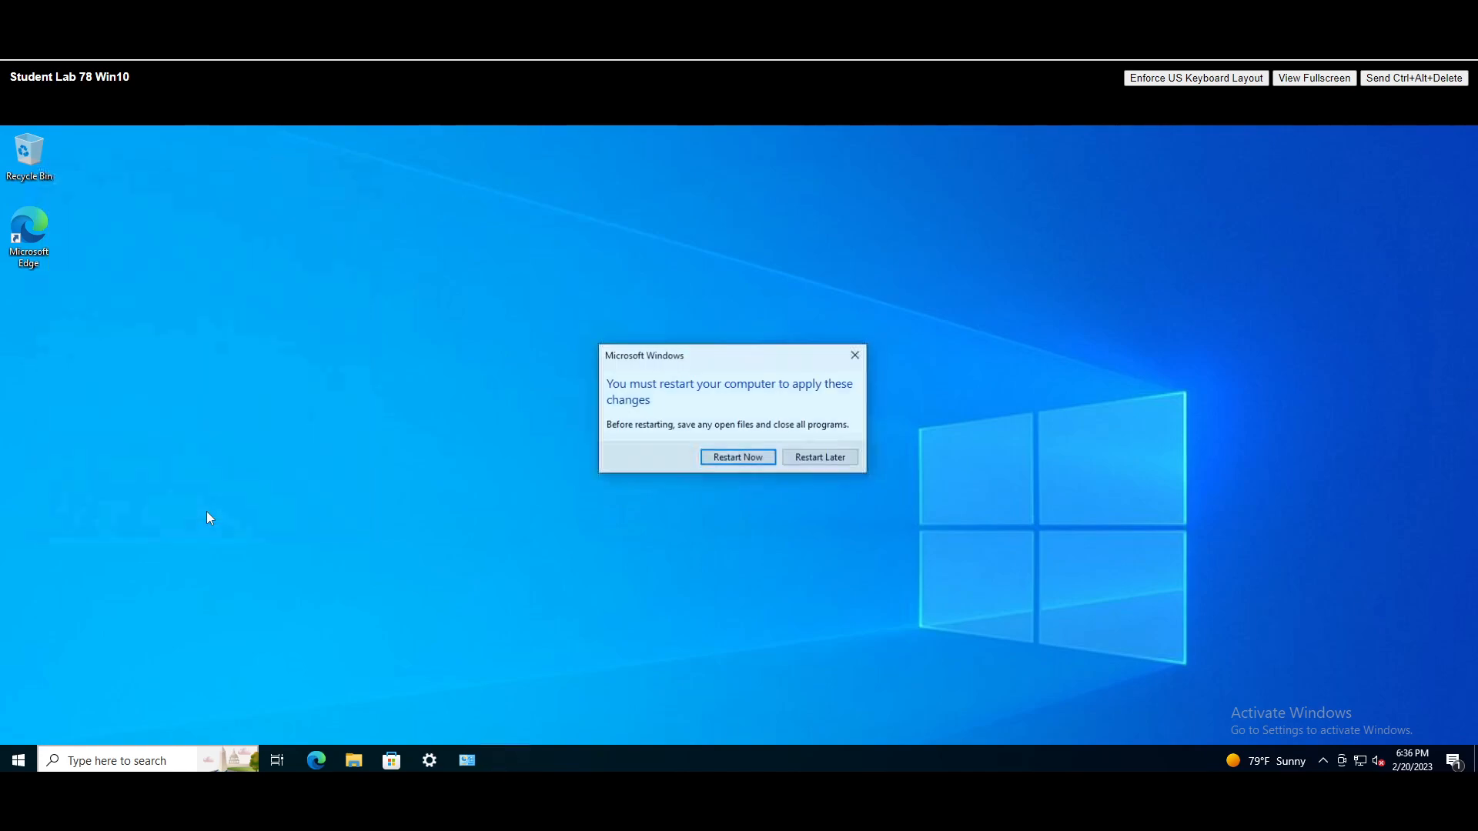
- Restart PC1 now and choose Other user on the sign-in screen
left_click(737, 458)
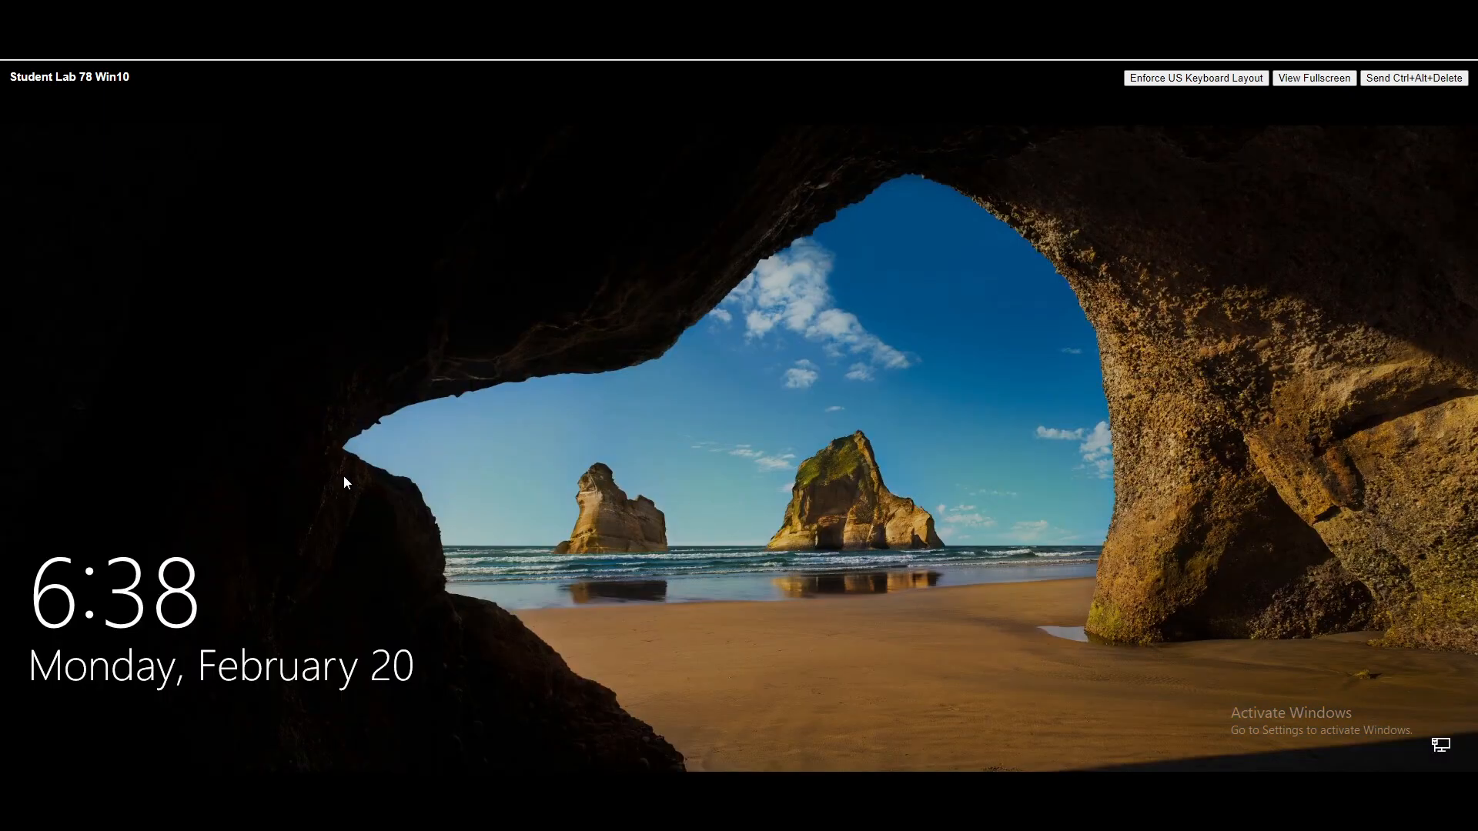
left_click(1414, 78)
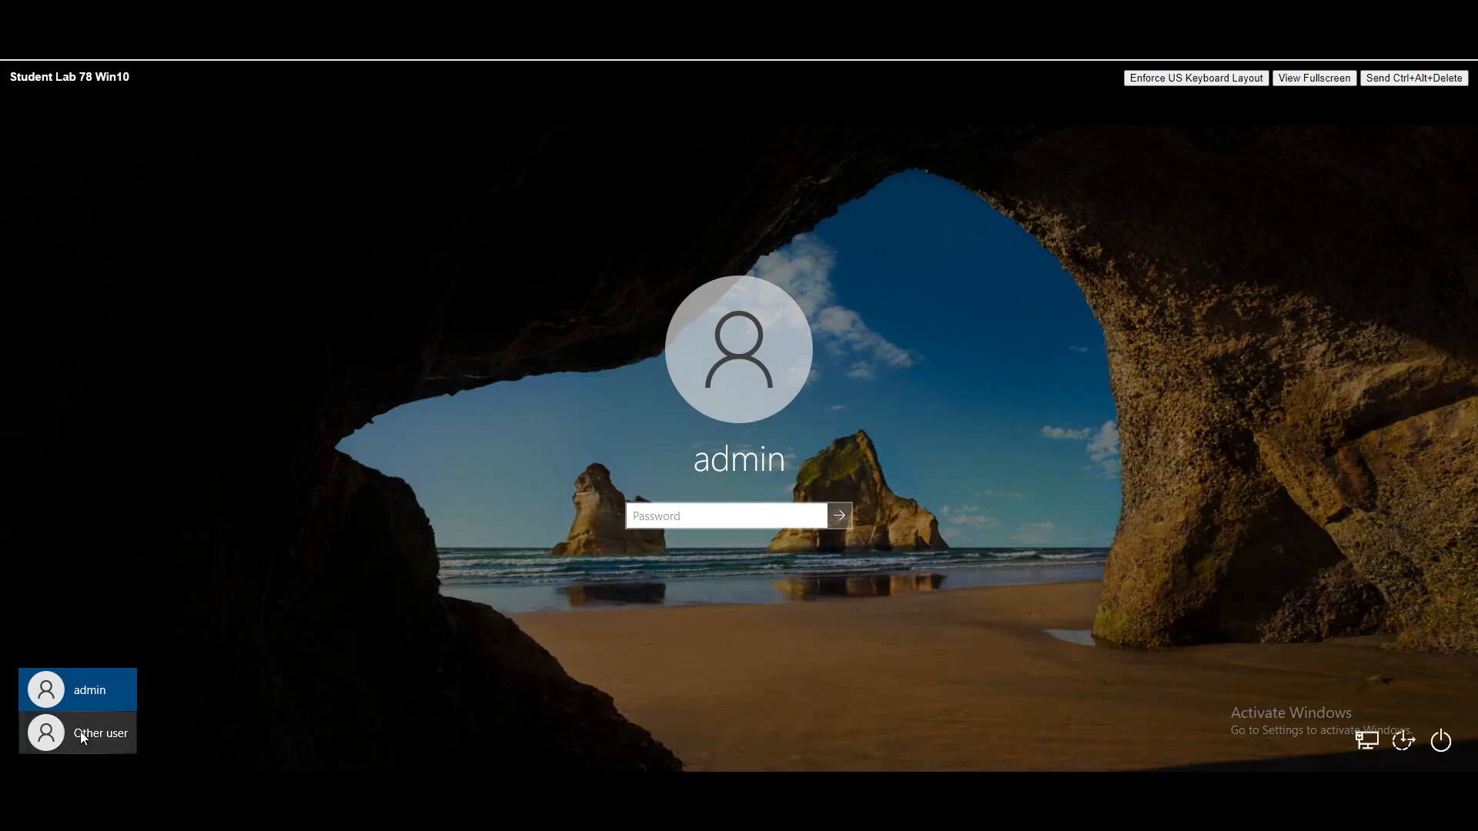
left_click(84, 735)
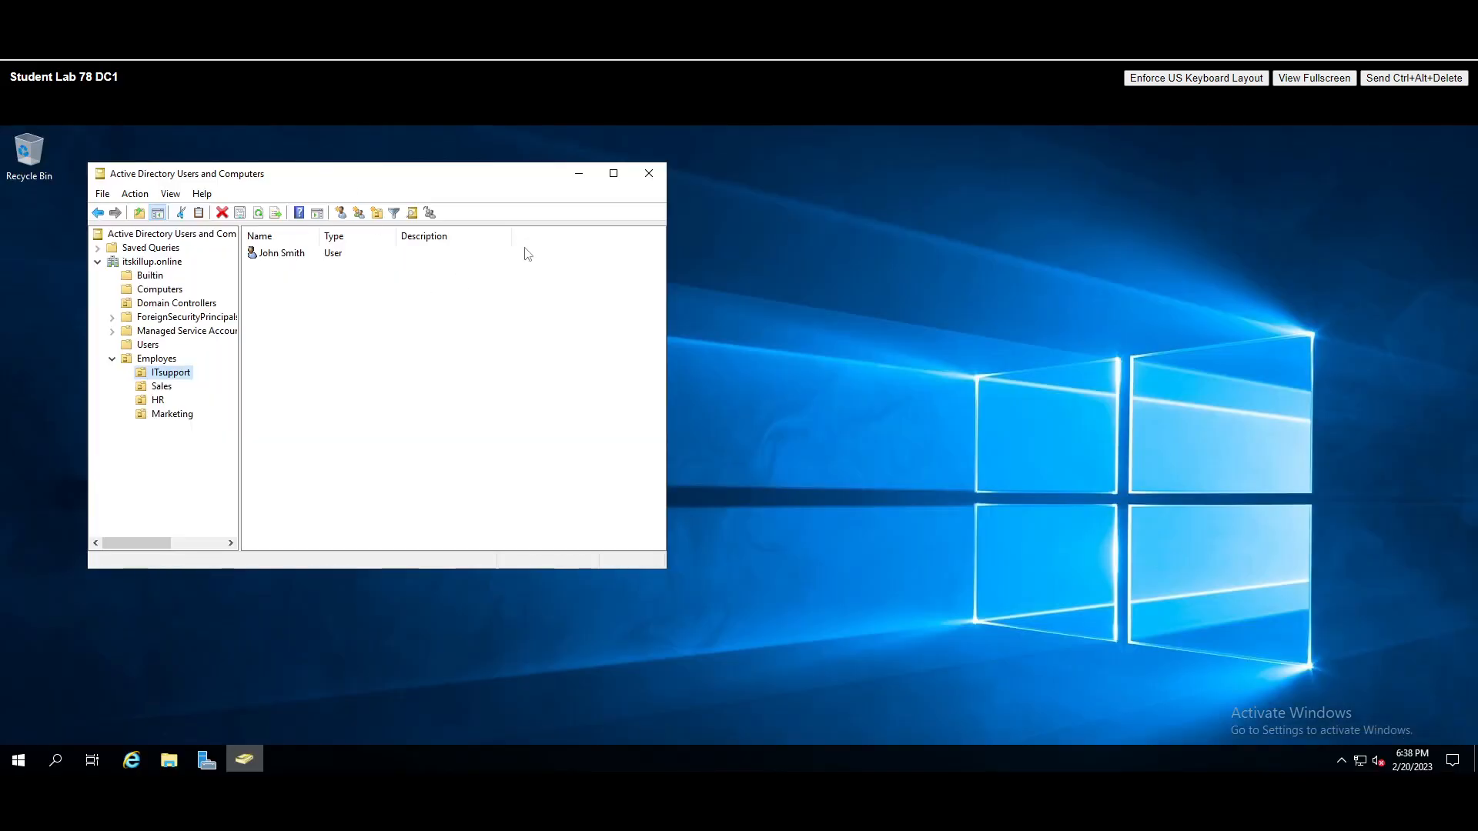
left_click(613, 174)
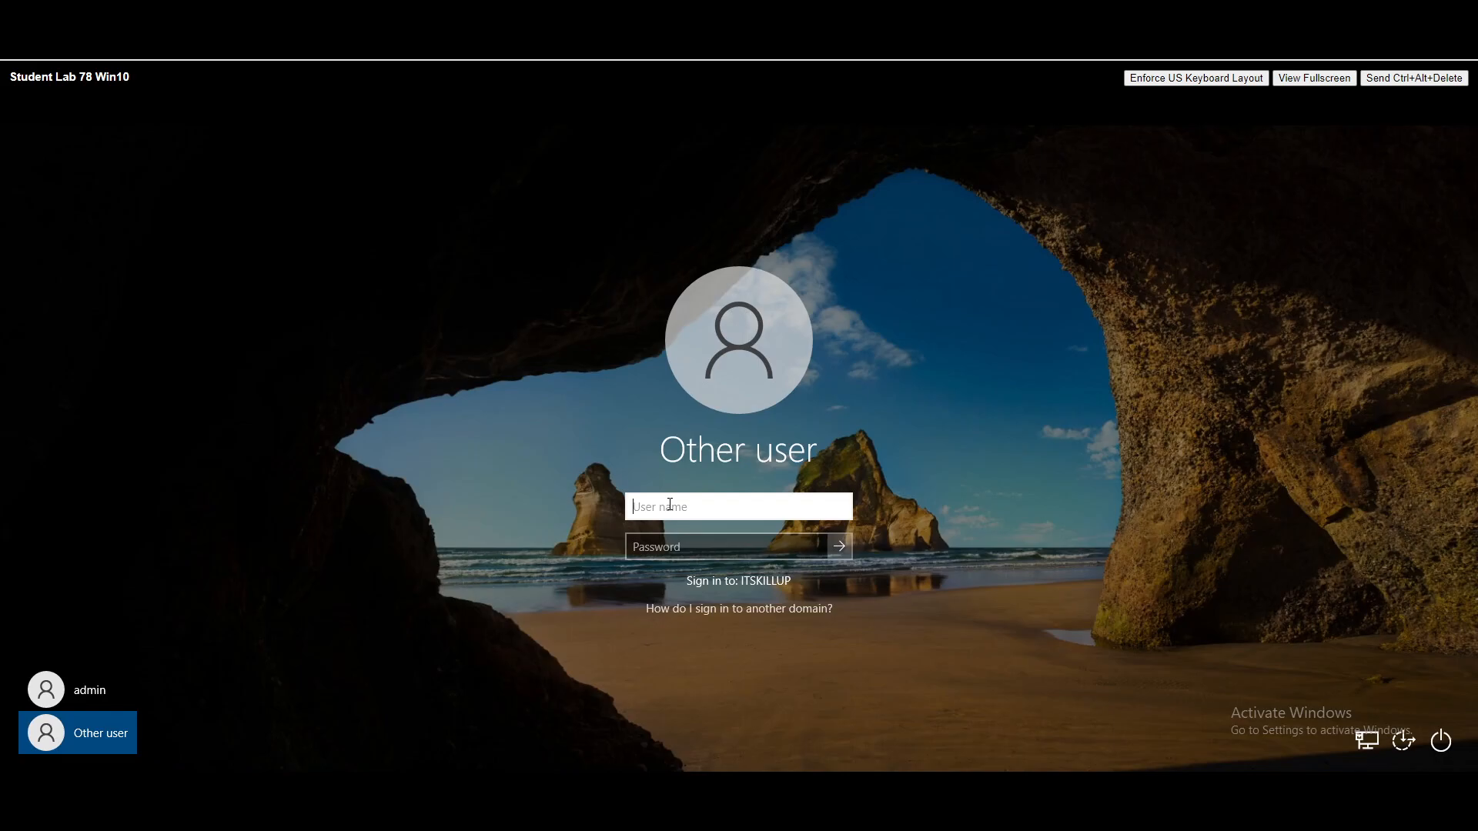
- Sign in to PC1 with the domain user's username and password
type("john.smith")
key("Tab")
type("•••••••")
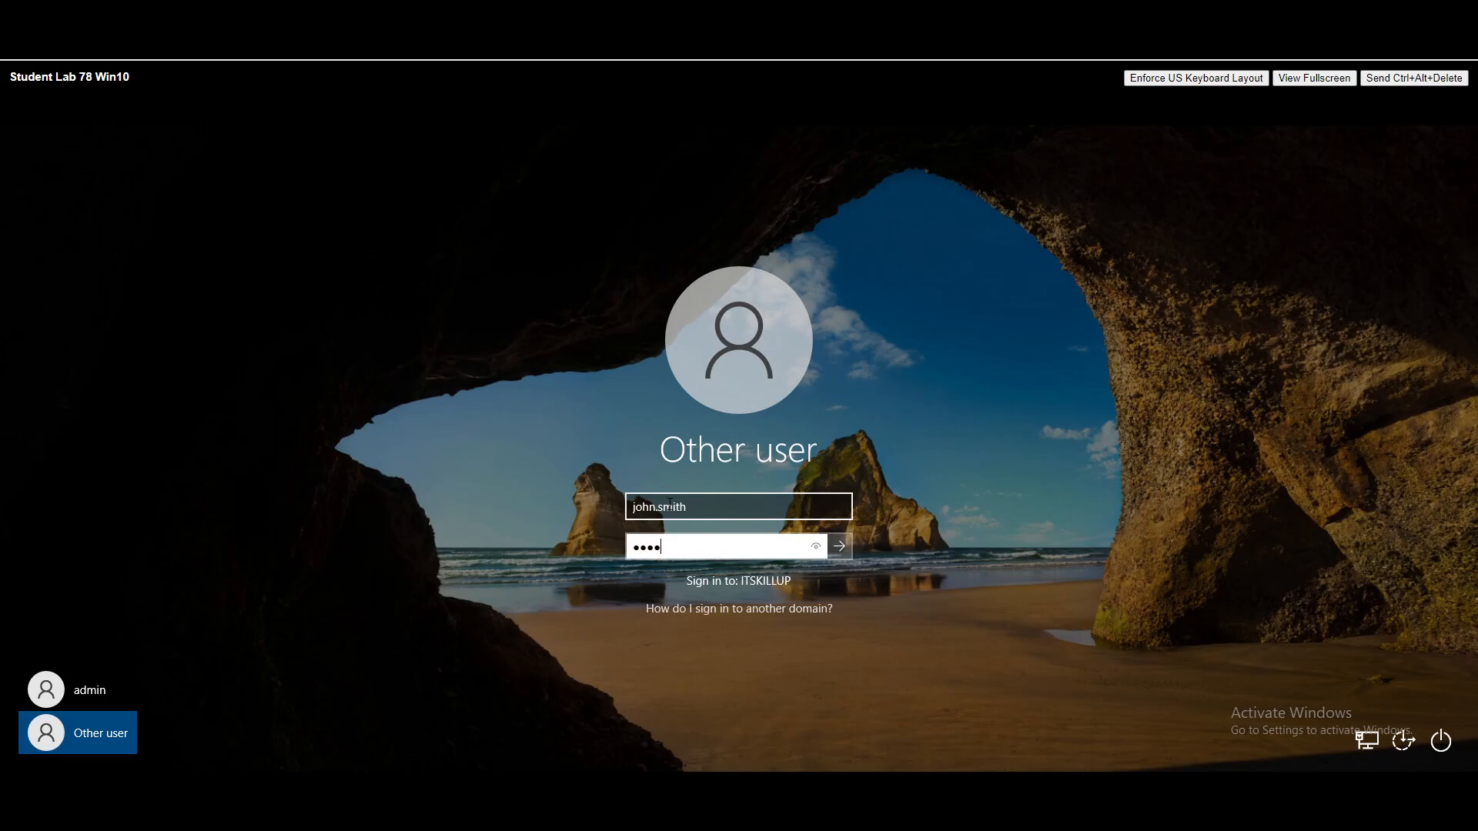
key("Return")
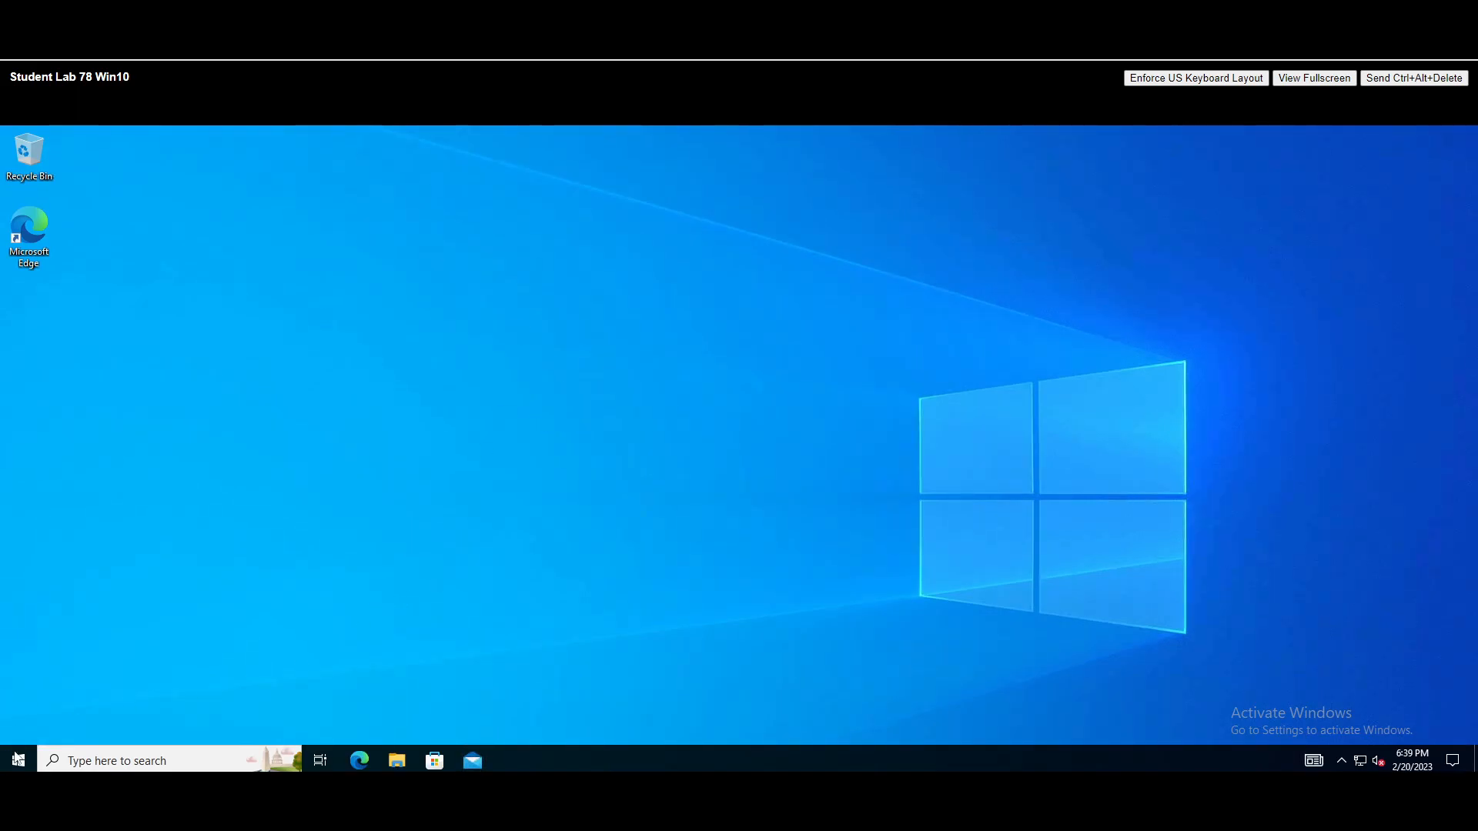
- Open Command Prompt via a cmd search and run whoami to confirm the ITSKILLUP domain user
left_click(166, 757)
type("cmd")
key("Return")
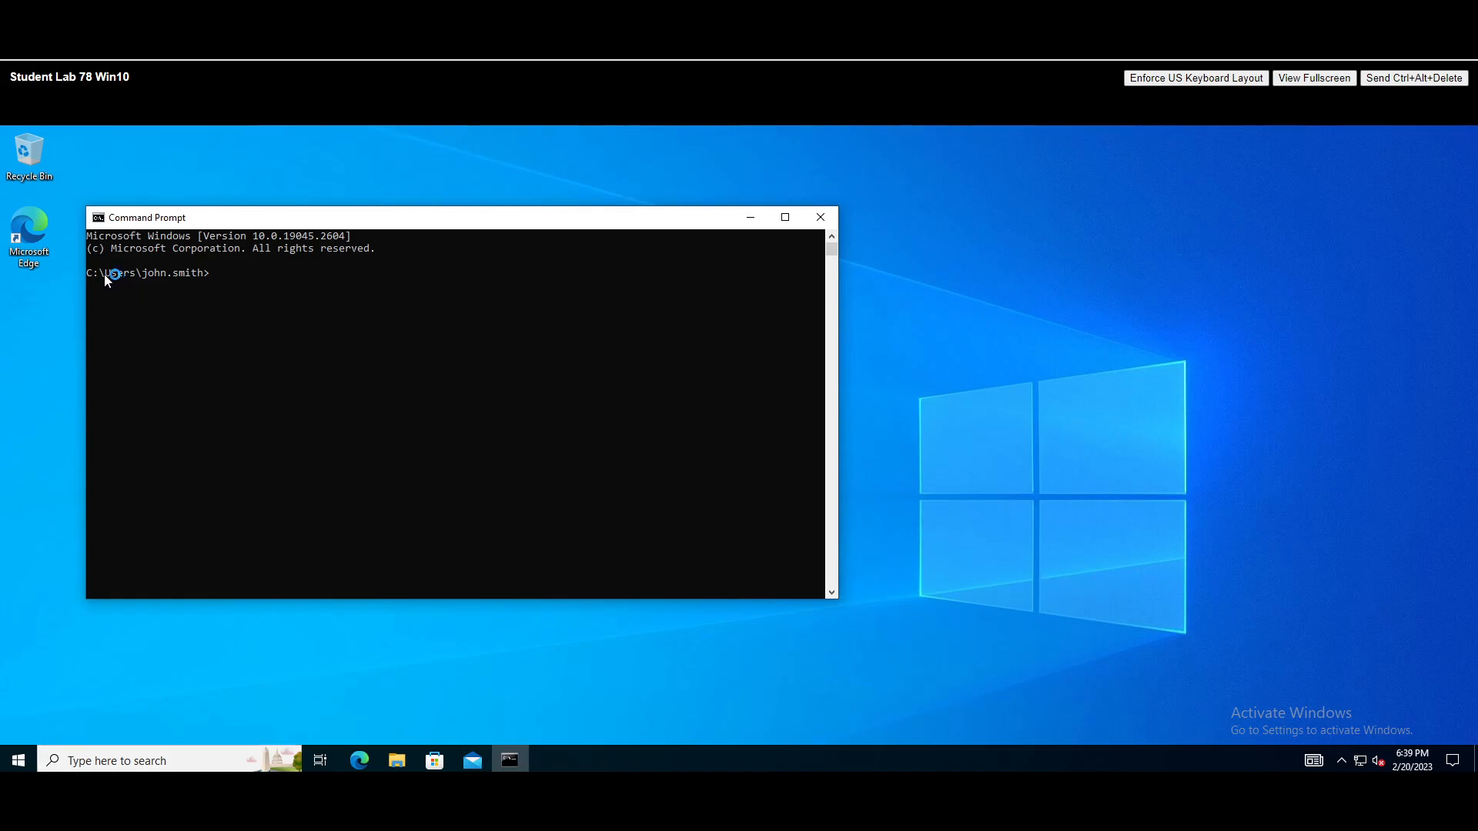
left_click_drag(169, 217, 356, 199)
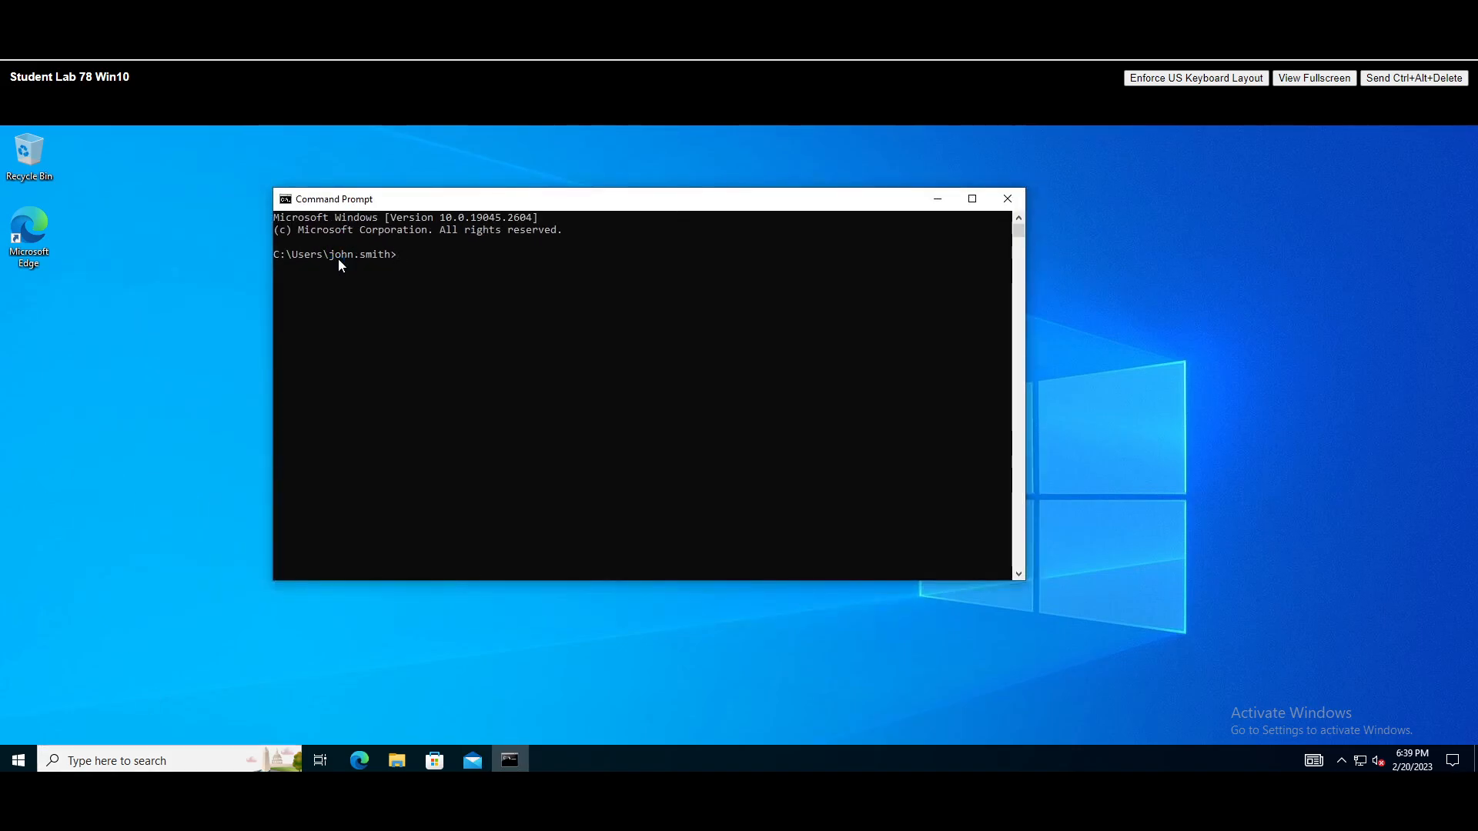
type("whoami")
key("Return")
left_click_drag(400, 268, 273, 267)
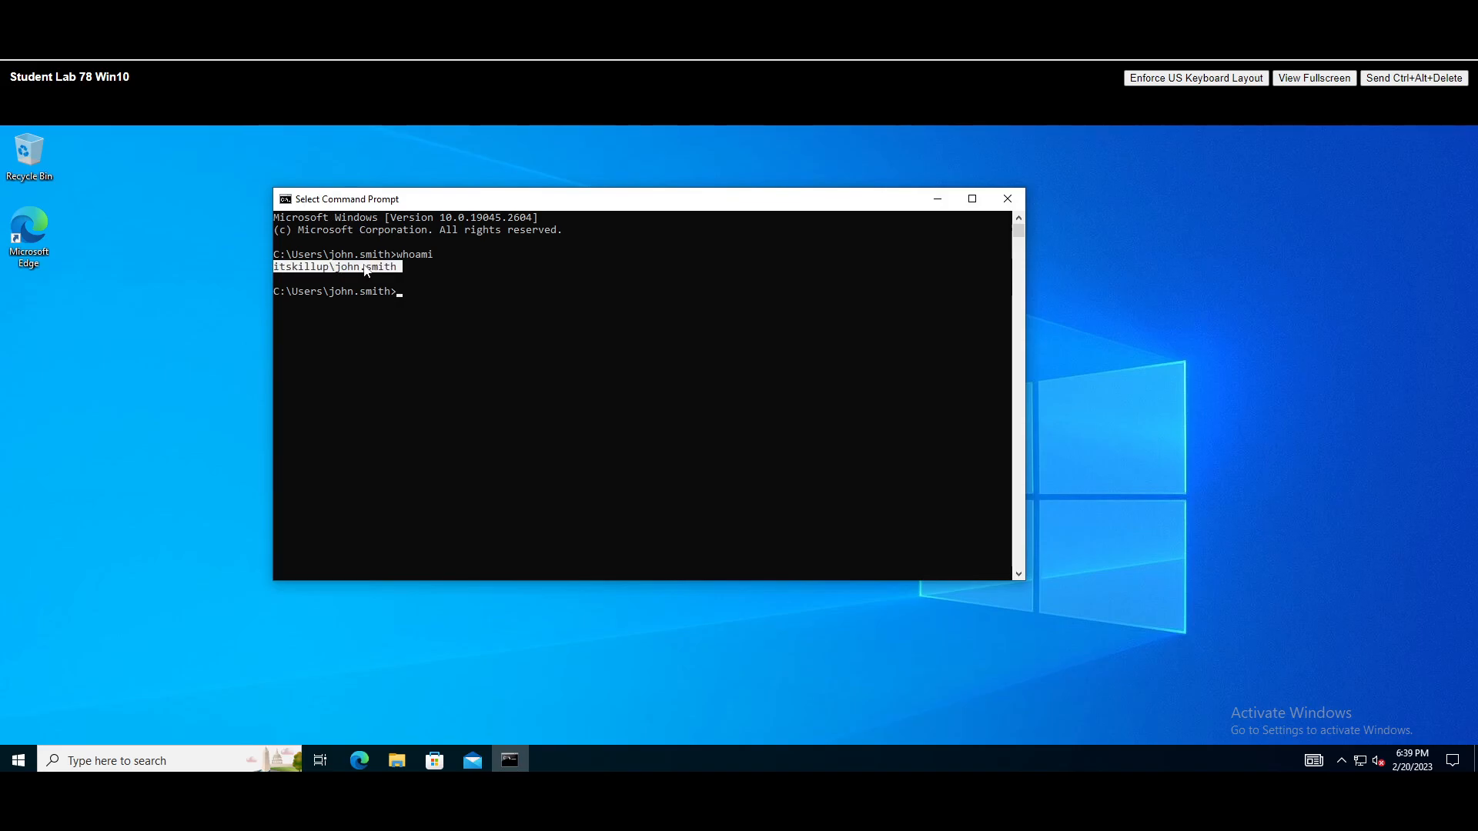
left_click(401, 296)
- Run hostname and confirm the computer reports PC1
type("hostname")
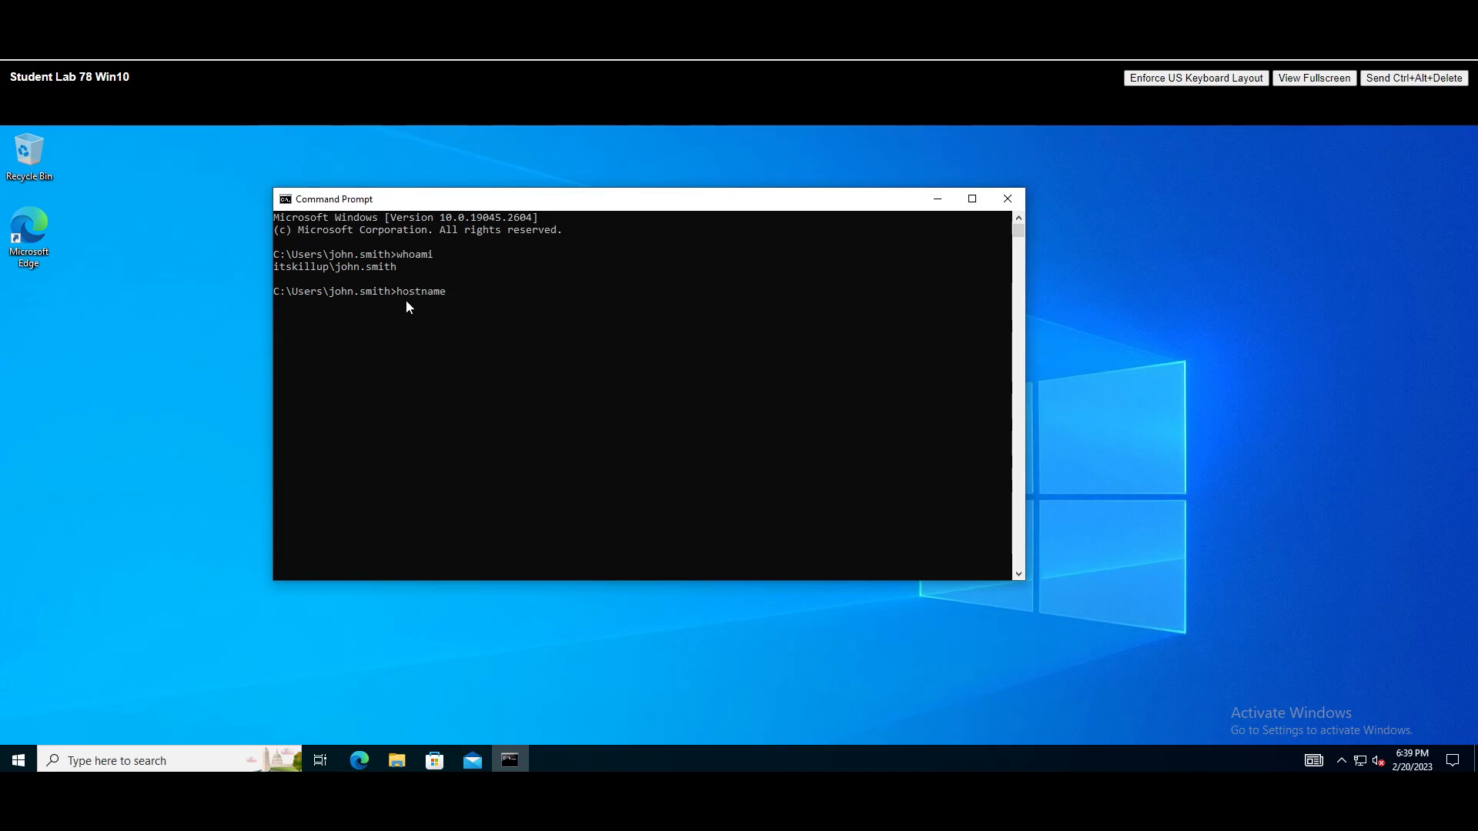
key("Return")
double_click(285, 305)
left_click(398, 337)
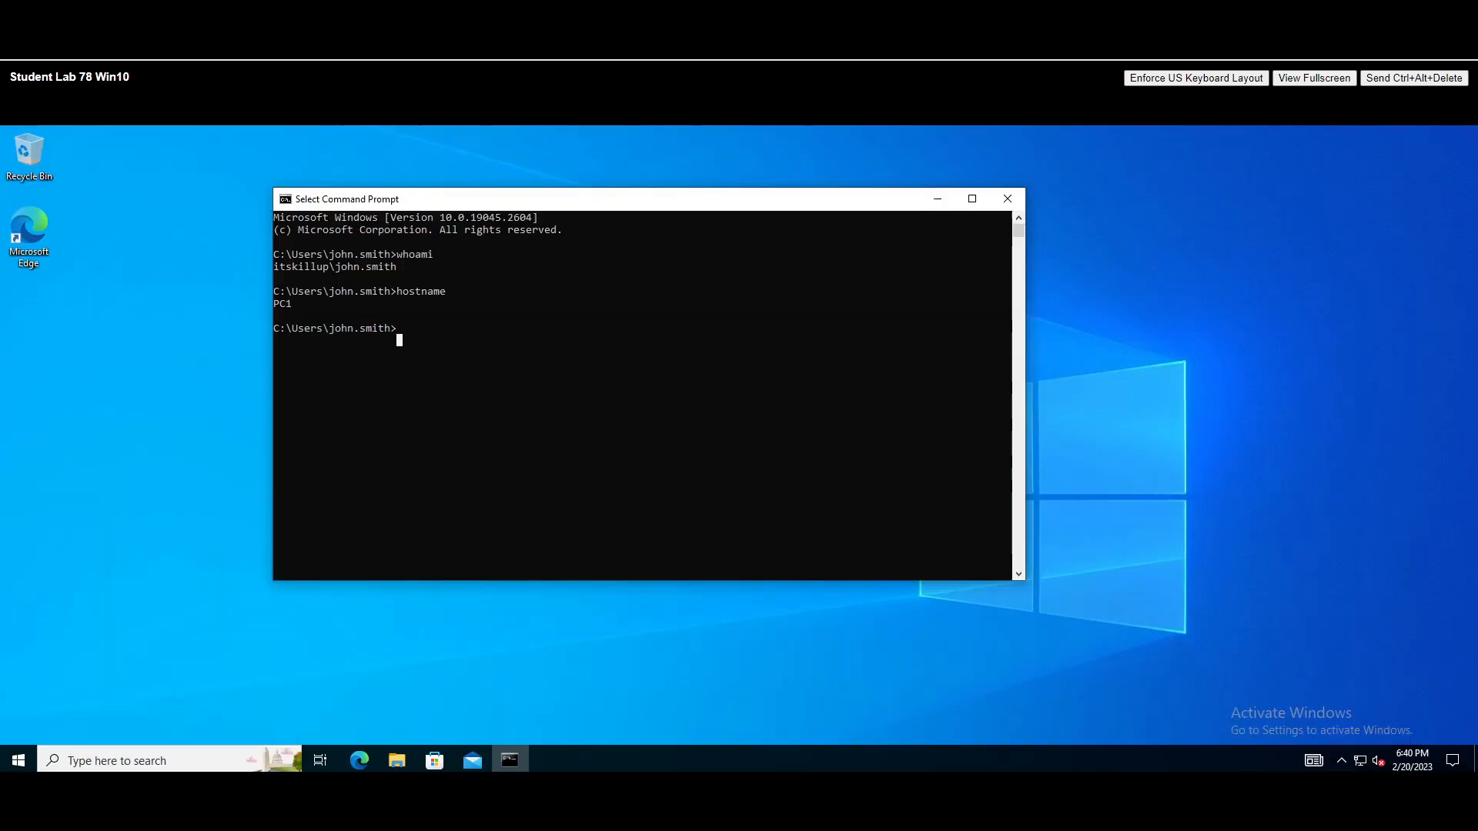
left_click_drag(374, 202, 344, 204)
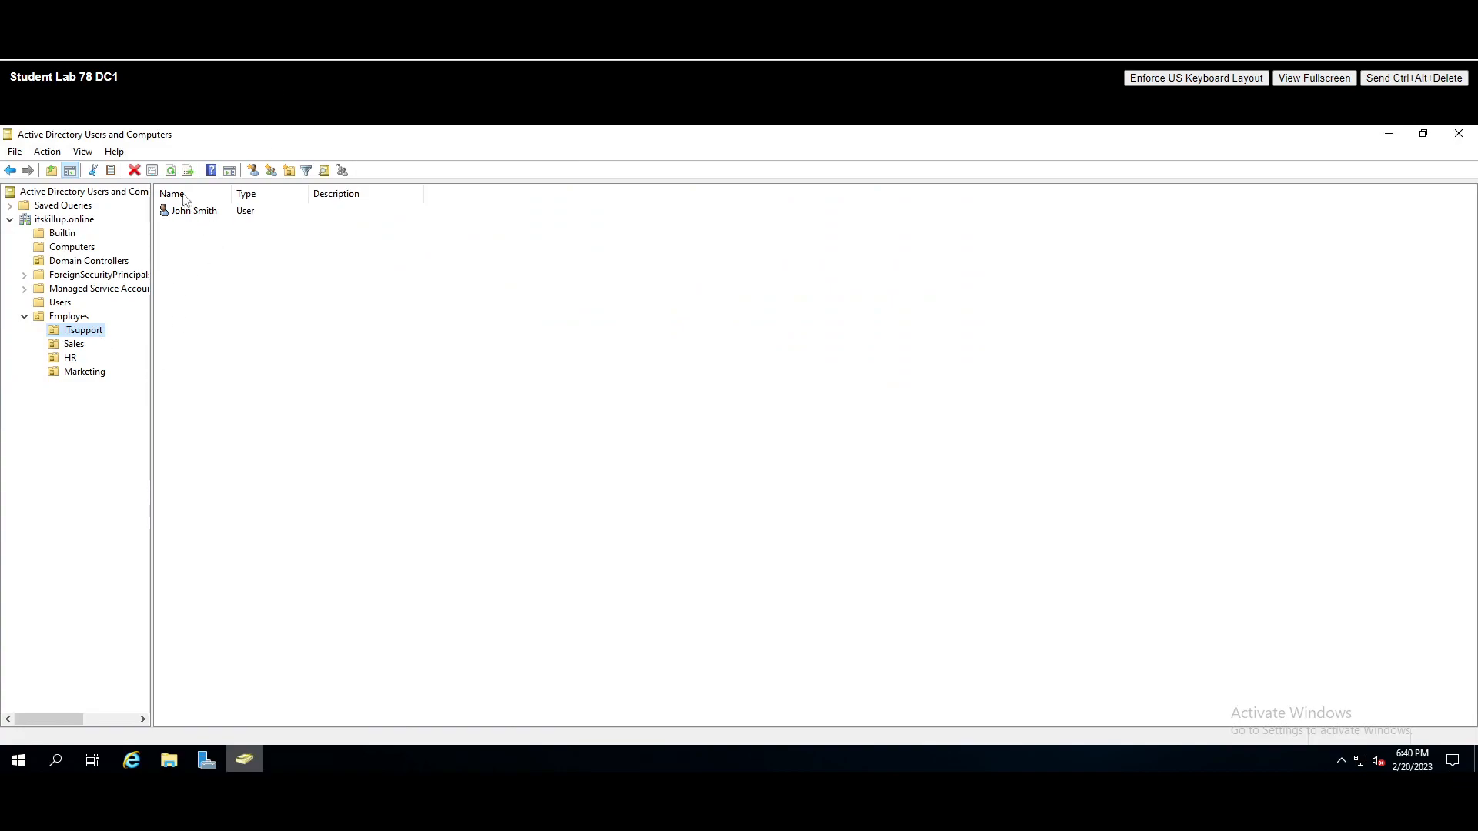
- Review the ITsupport user's Properties, including the Address details, and close without changes
left_click(187, 219)
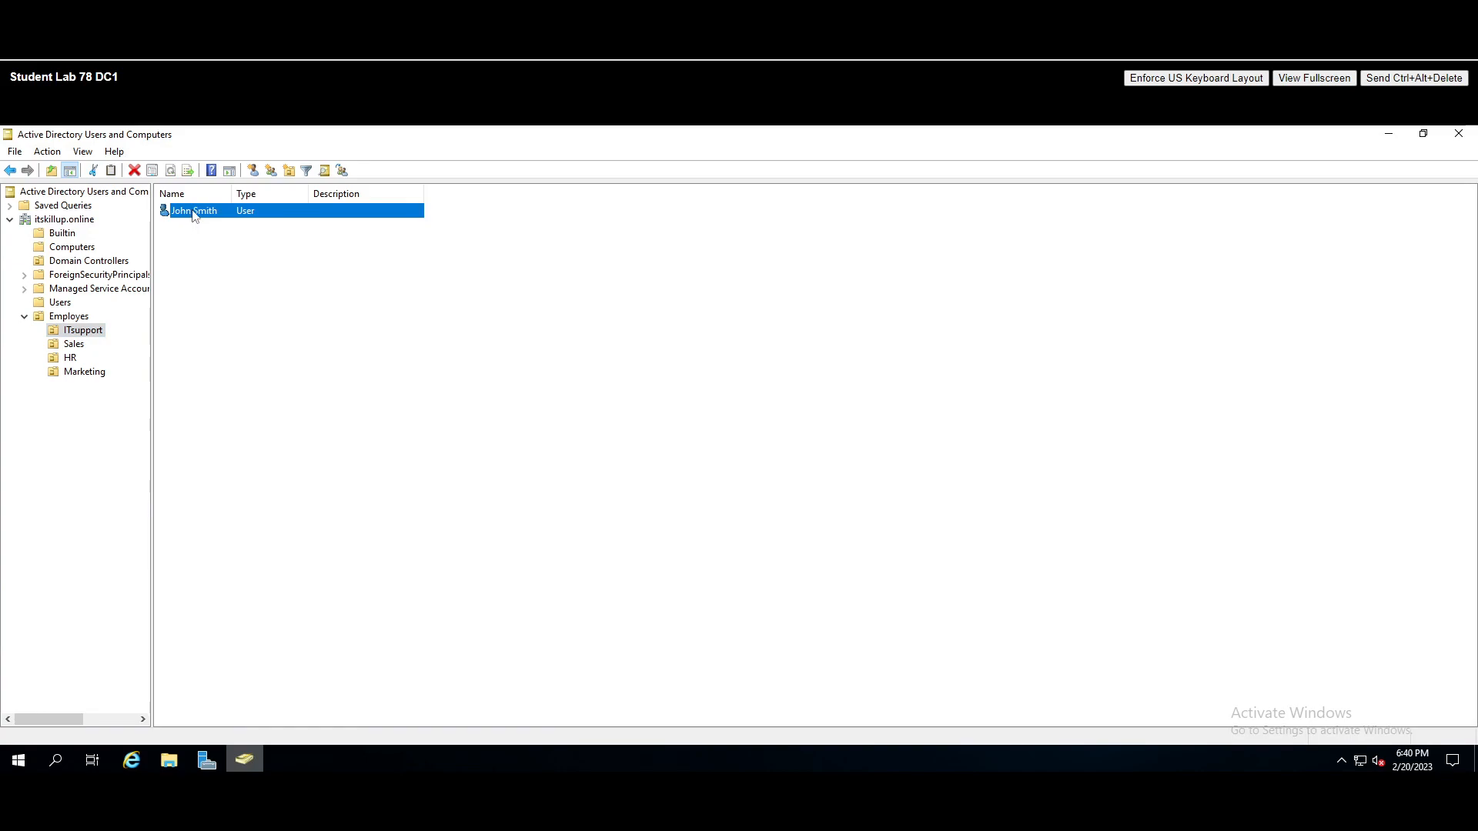
right_click(193, 210)
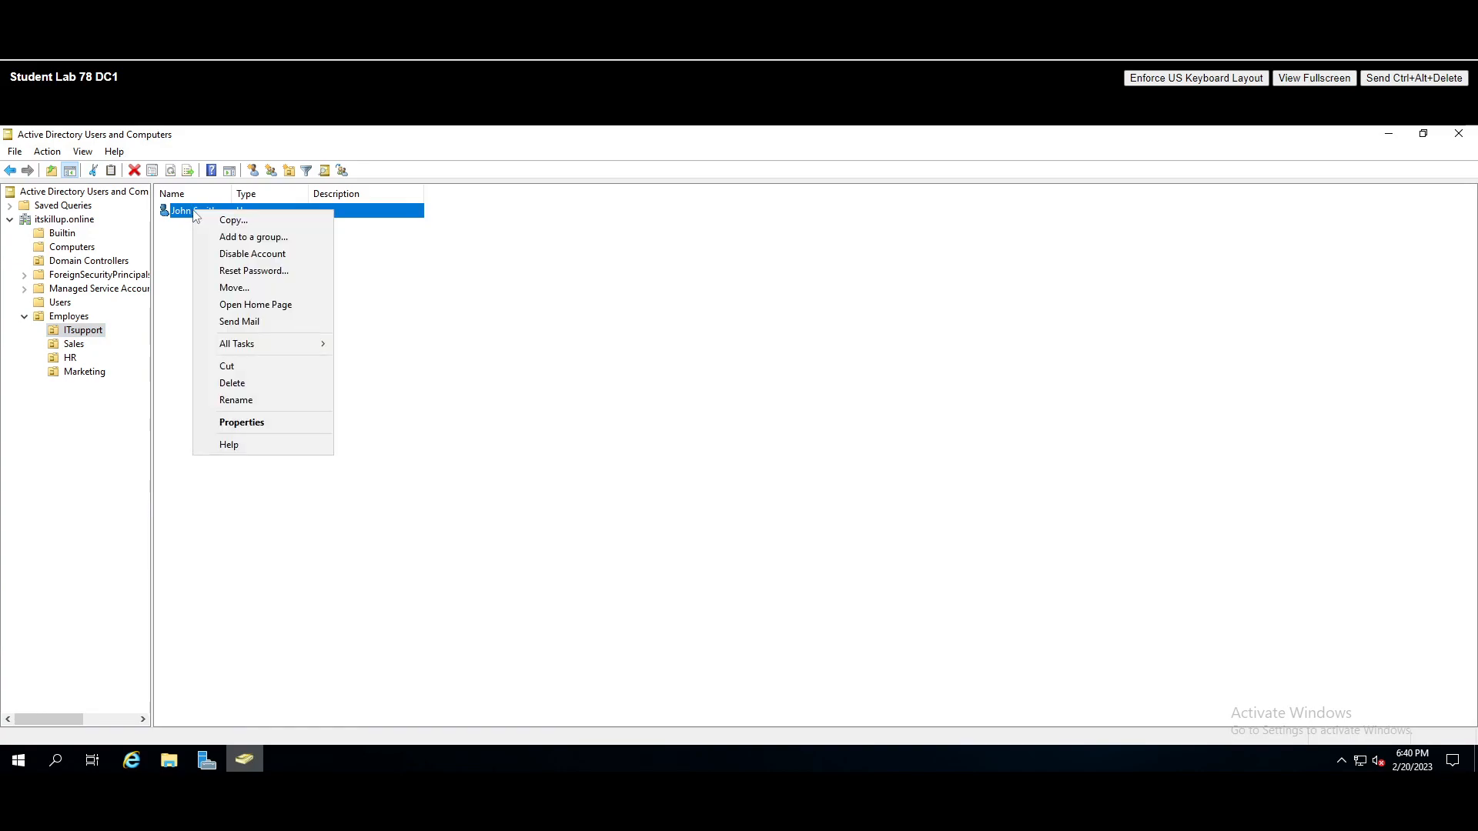
left_click(260, 420)
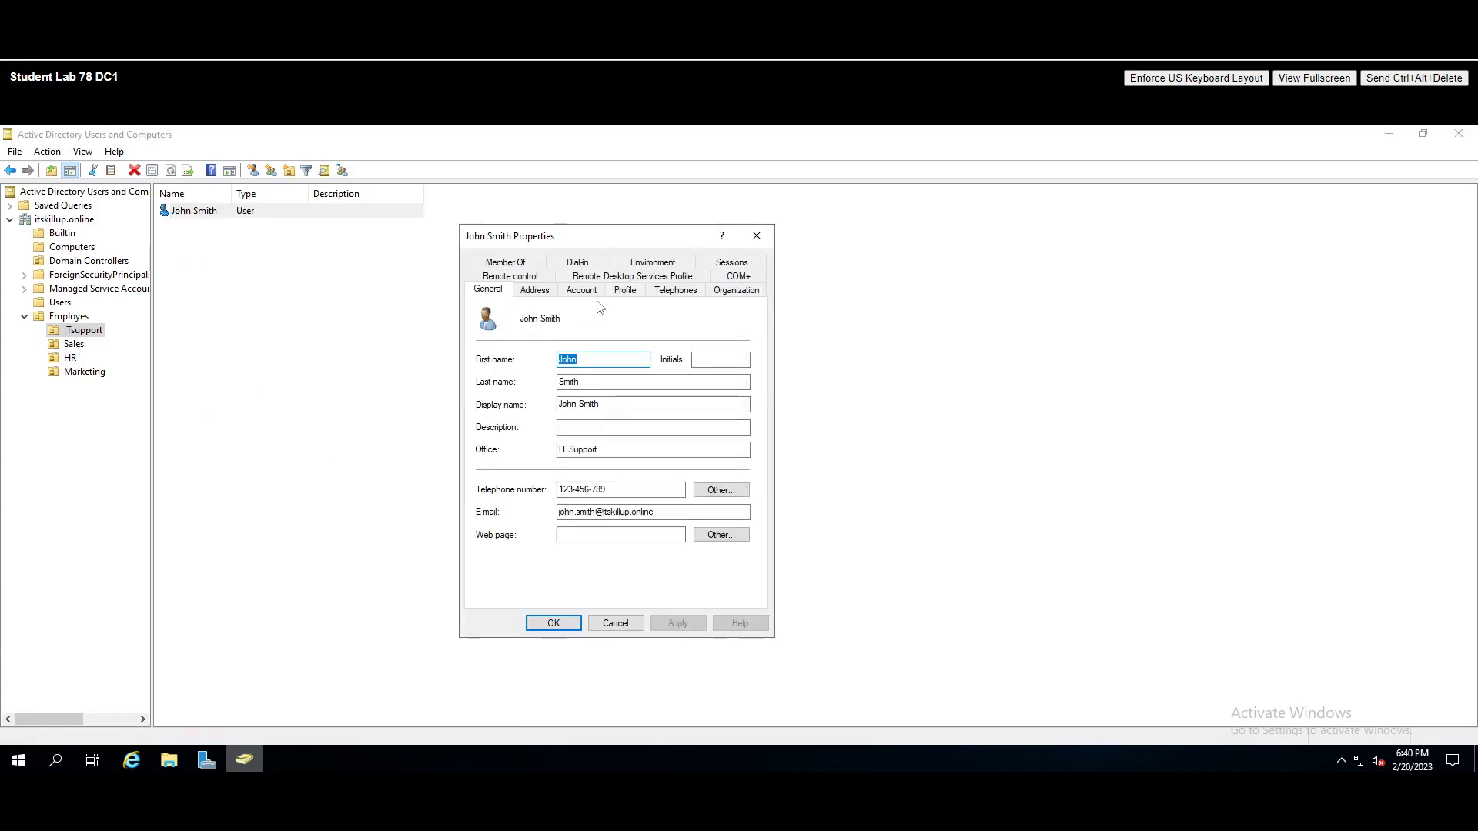
left_click(531, 292)
left_click(757, 235)
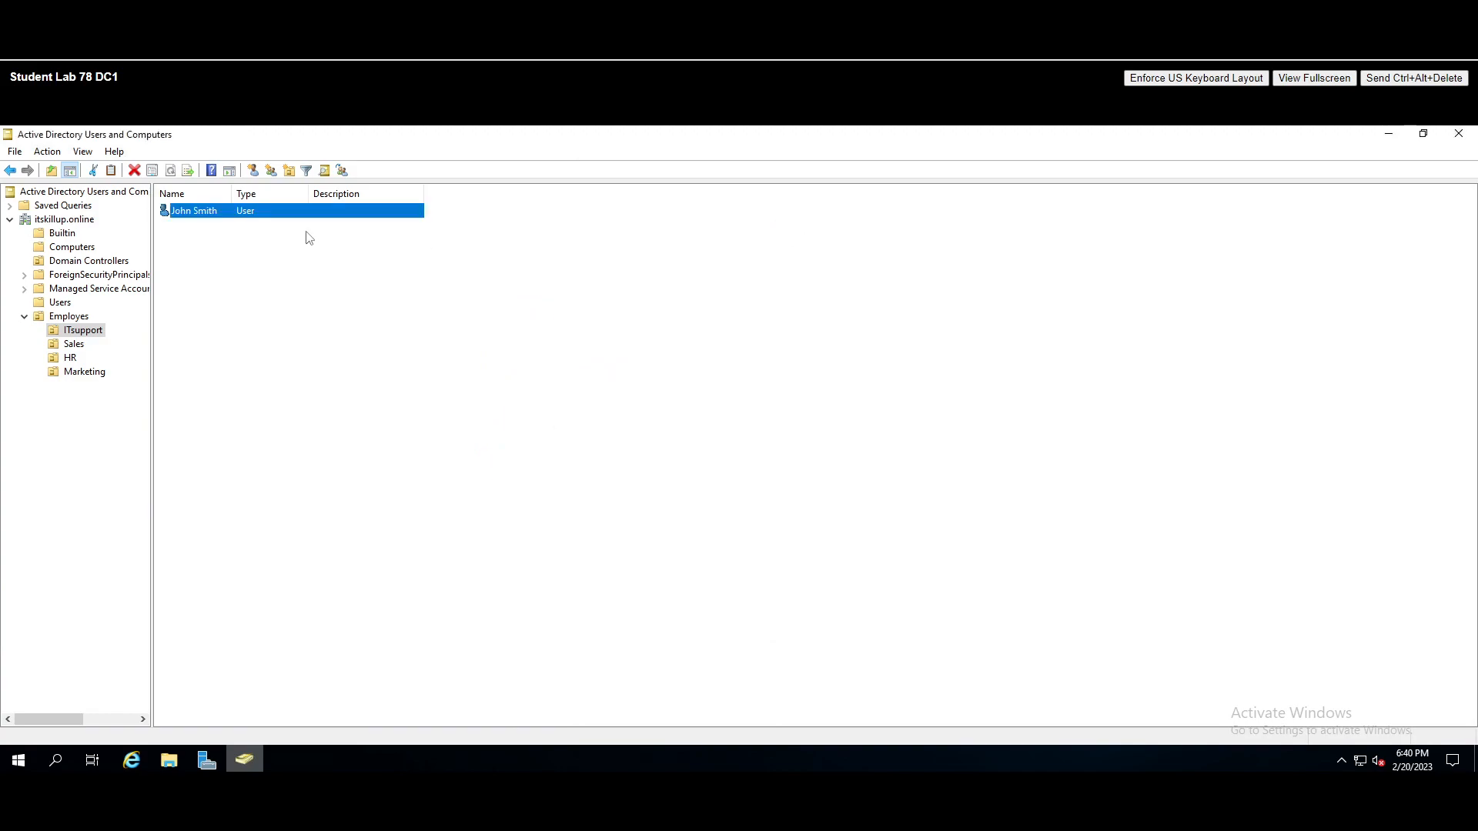
- Open and cancel Reset Password for the user, then minimize ADUC to show Server Manager
right_click(201, 206)
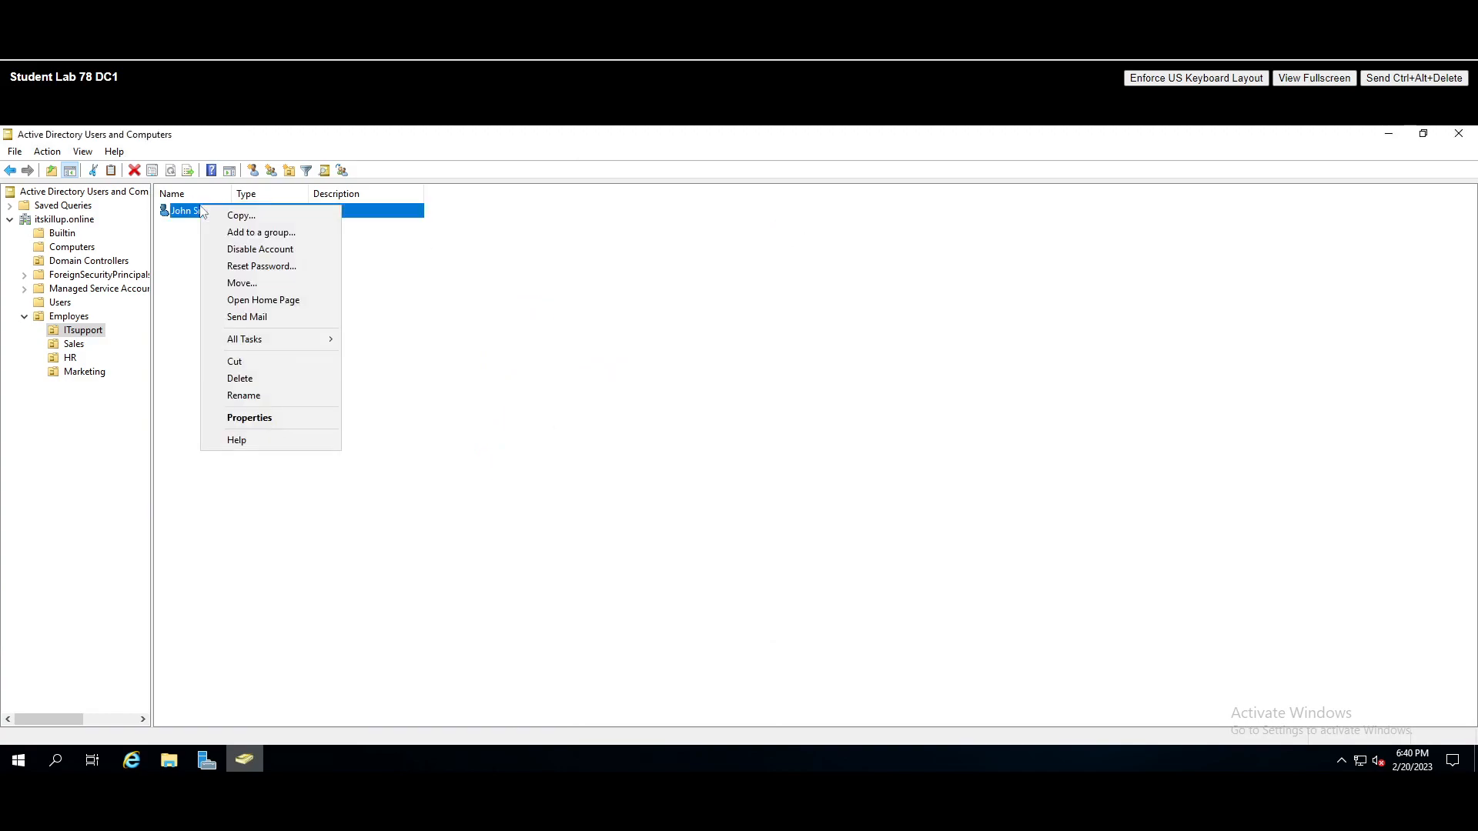
left_click(262, 266)
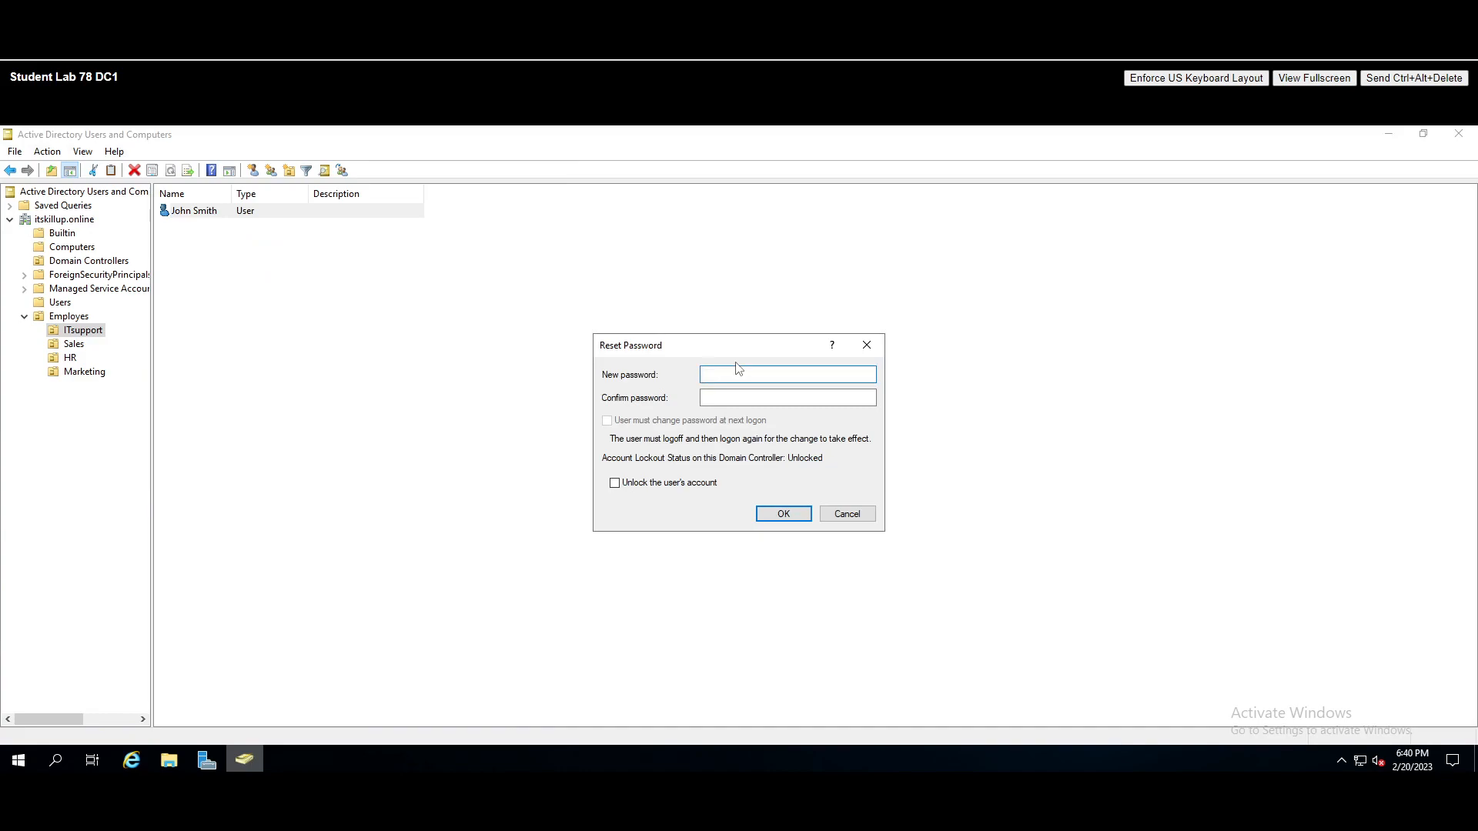
left_click_drag(648, 344, 538, 333)
left_click(755, 336)
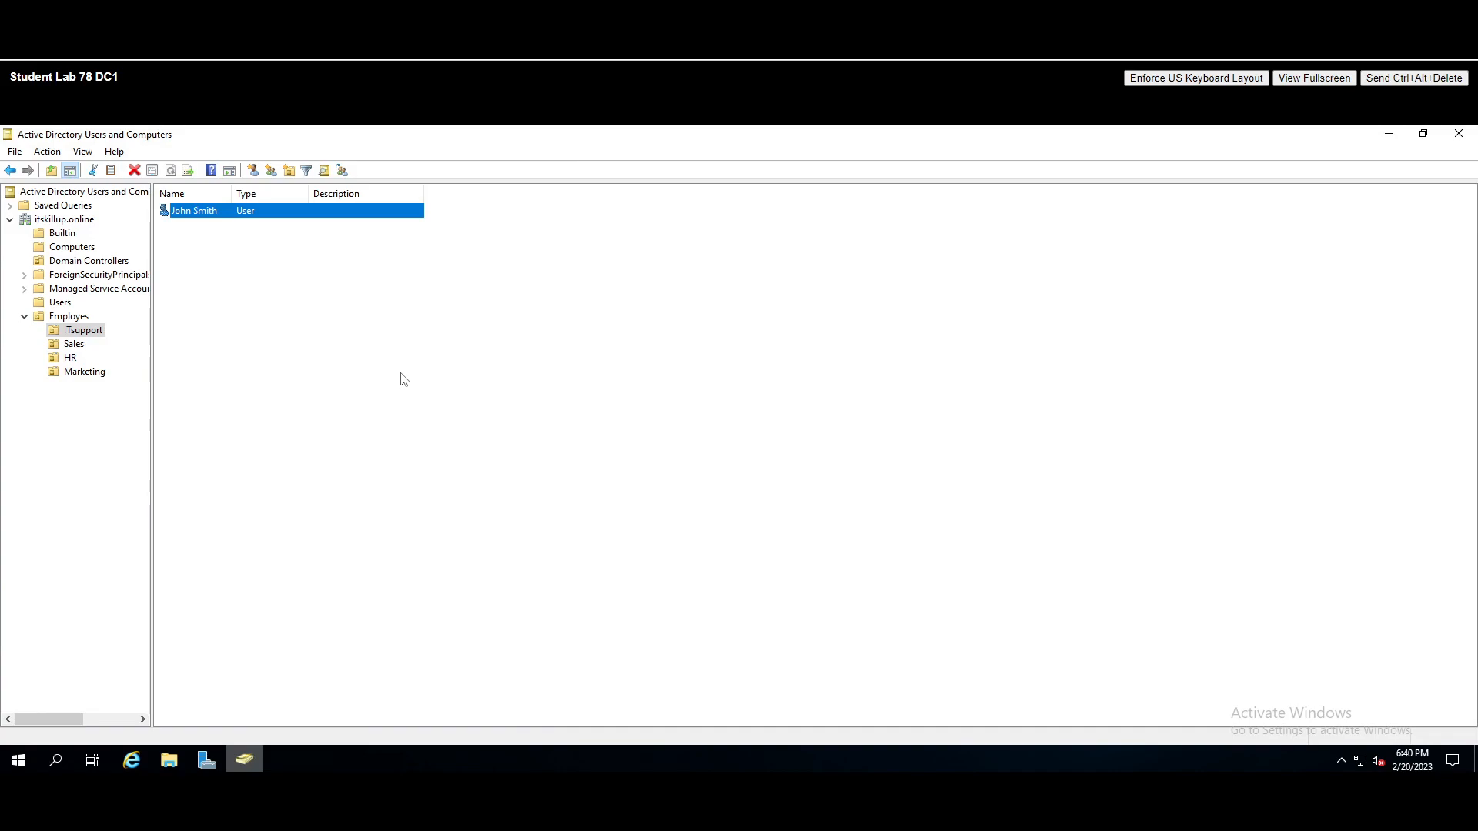
left_click(1392, 139)
left_click(206, 760)
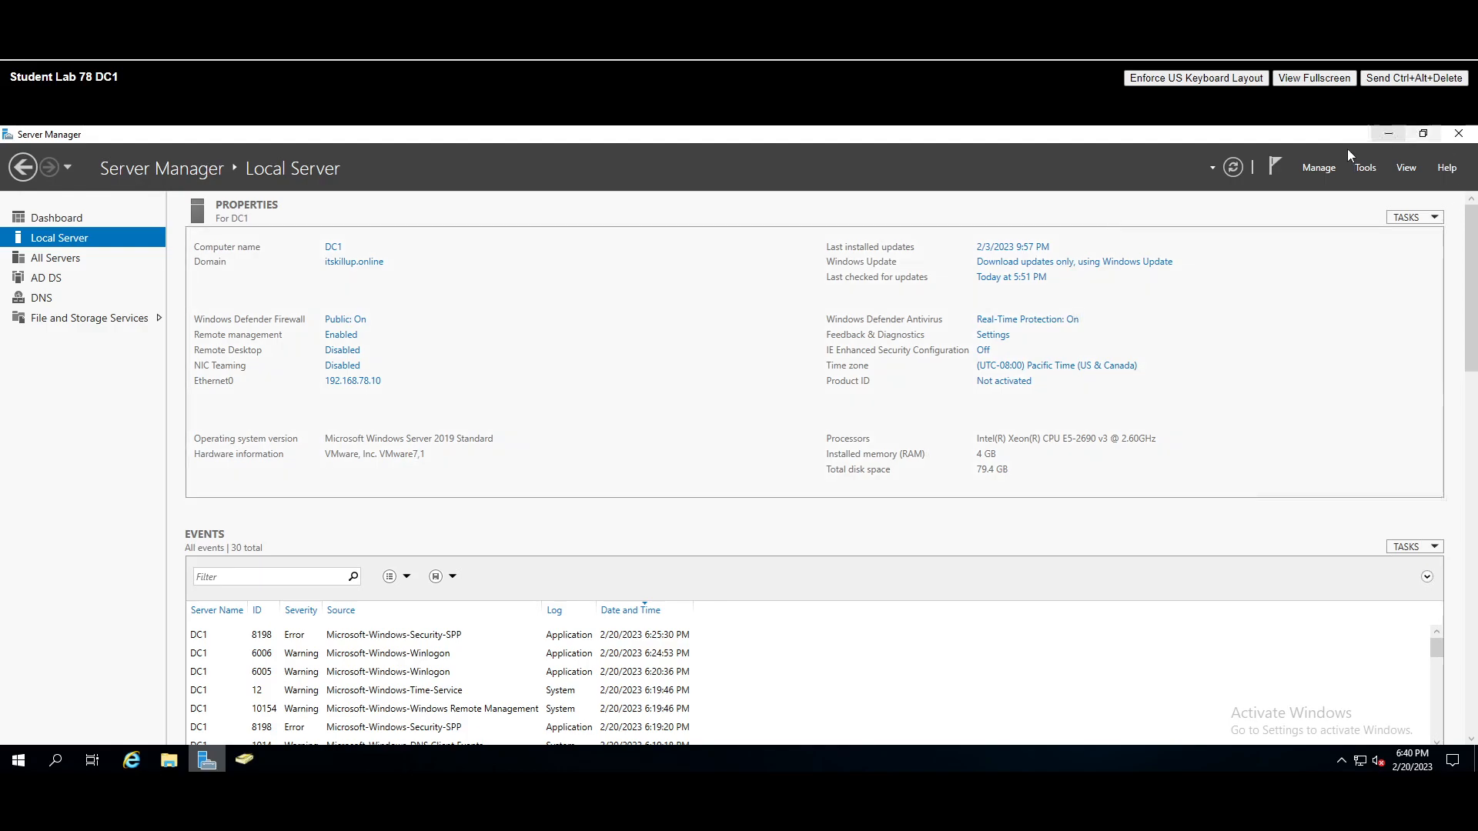
- Launch DNS Manager from Server Manager's Tools menu
left_click(1365, 168)
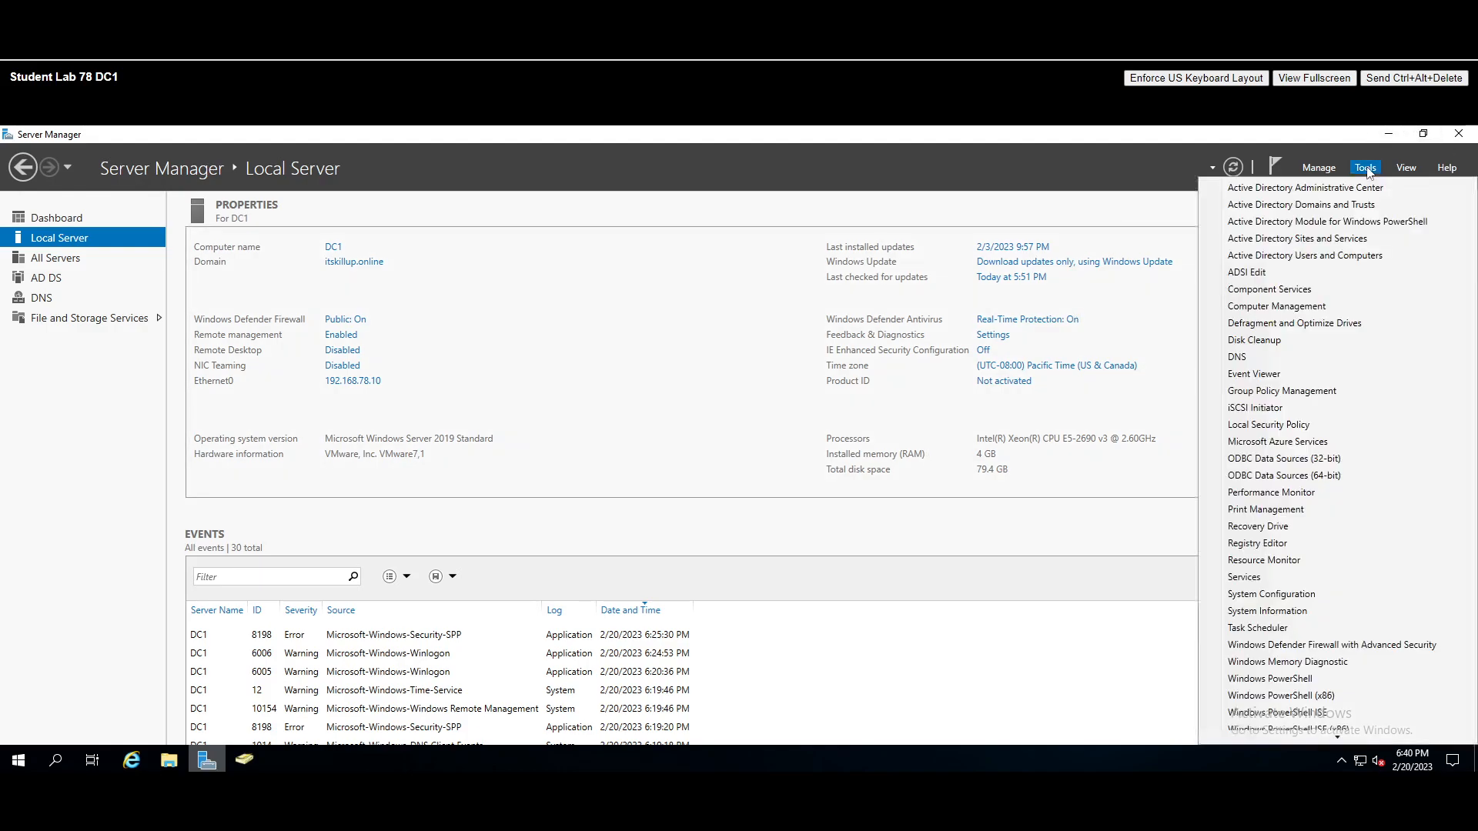
left_click(1238, 357)
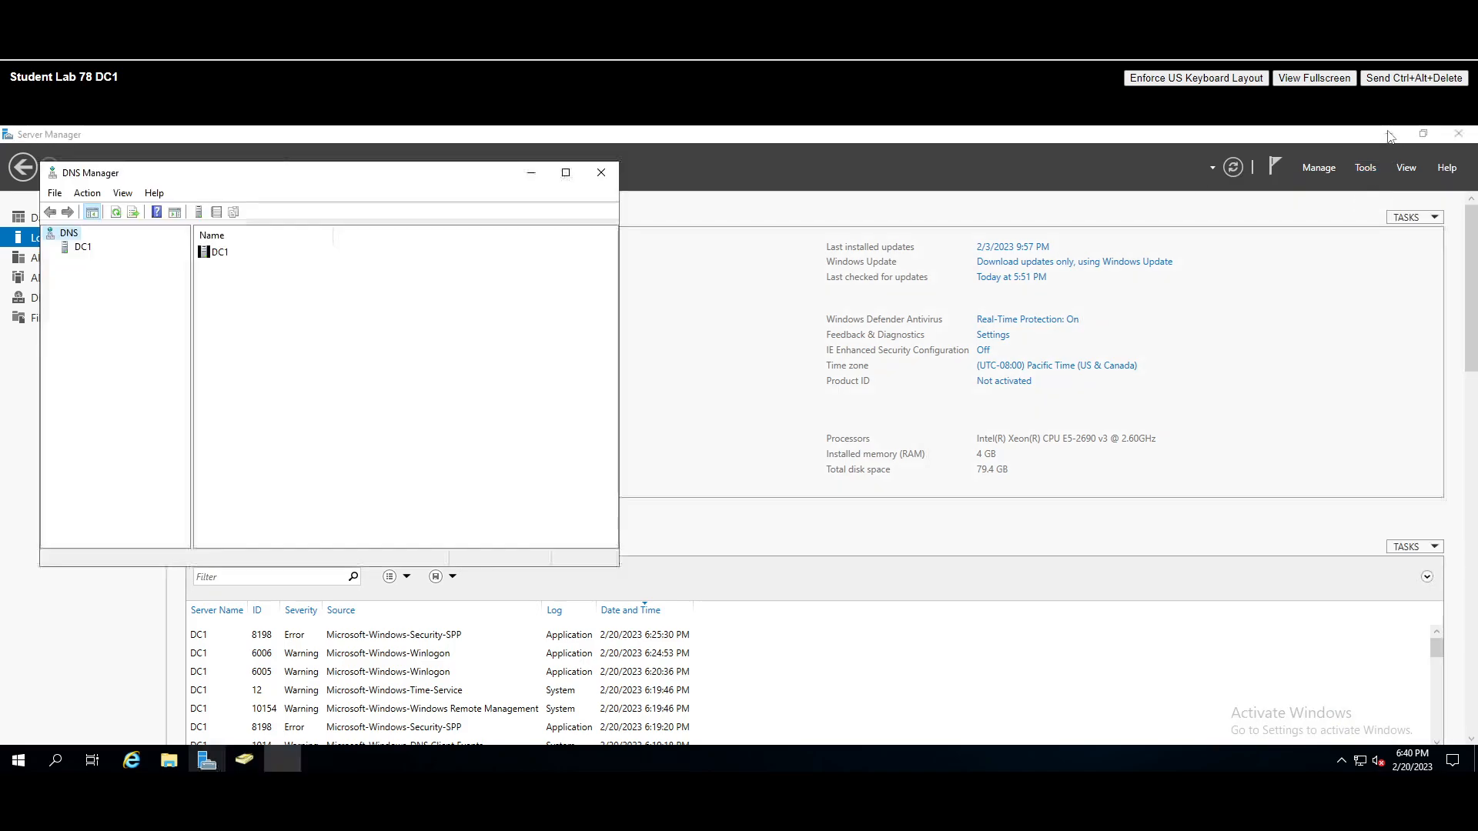
left_click(1389, 133)
- Expand the DC1 server to list its lookup zones and widen the window and tree pane
left_click(77, 248)
left_click(48, 249)
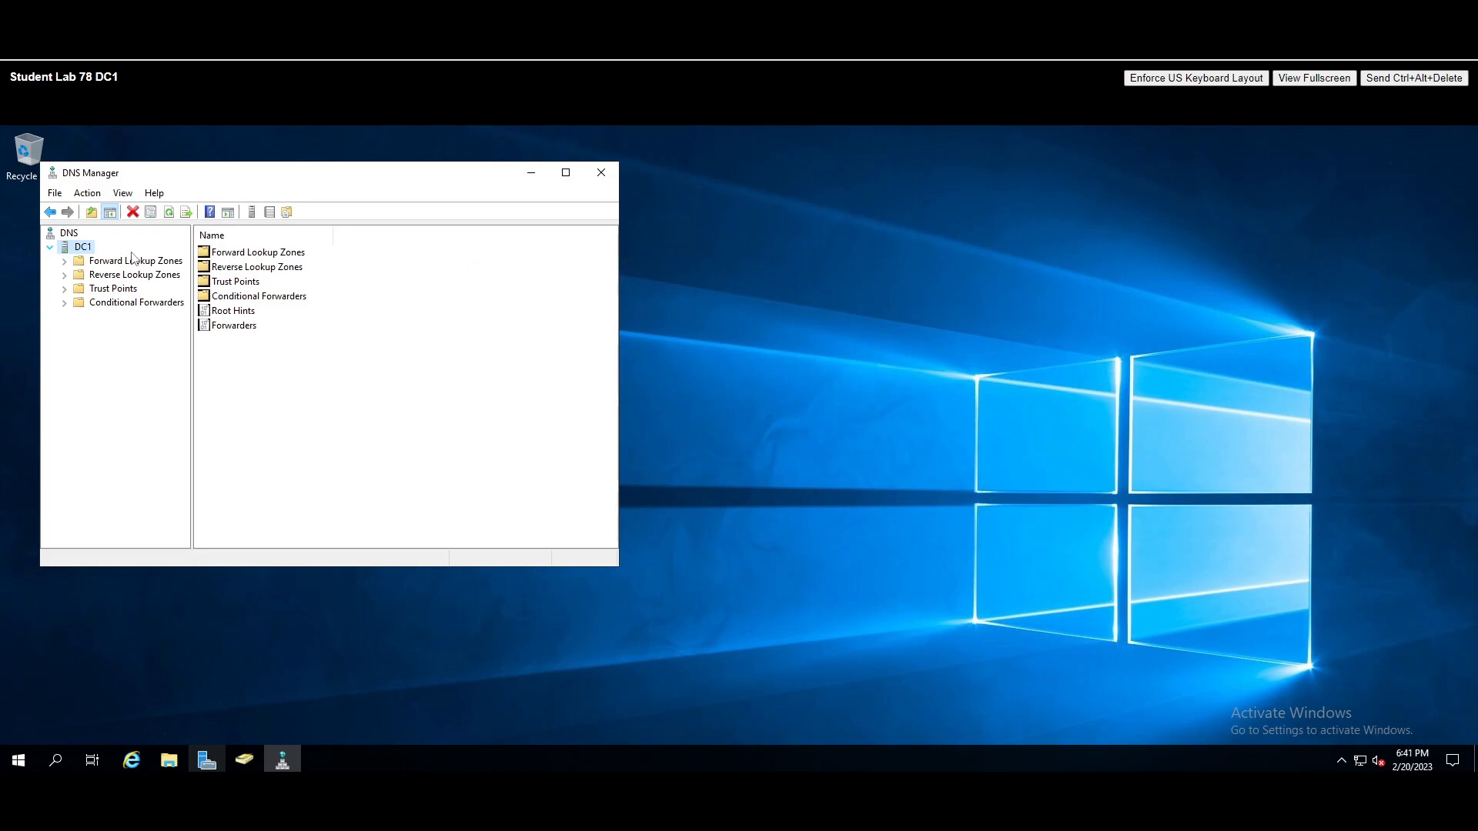
left_click_drag(620, 244, 908, 243)
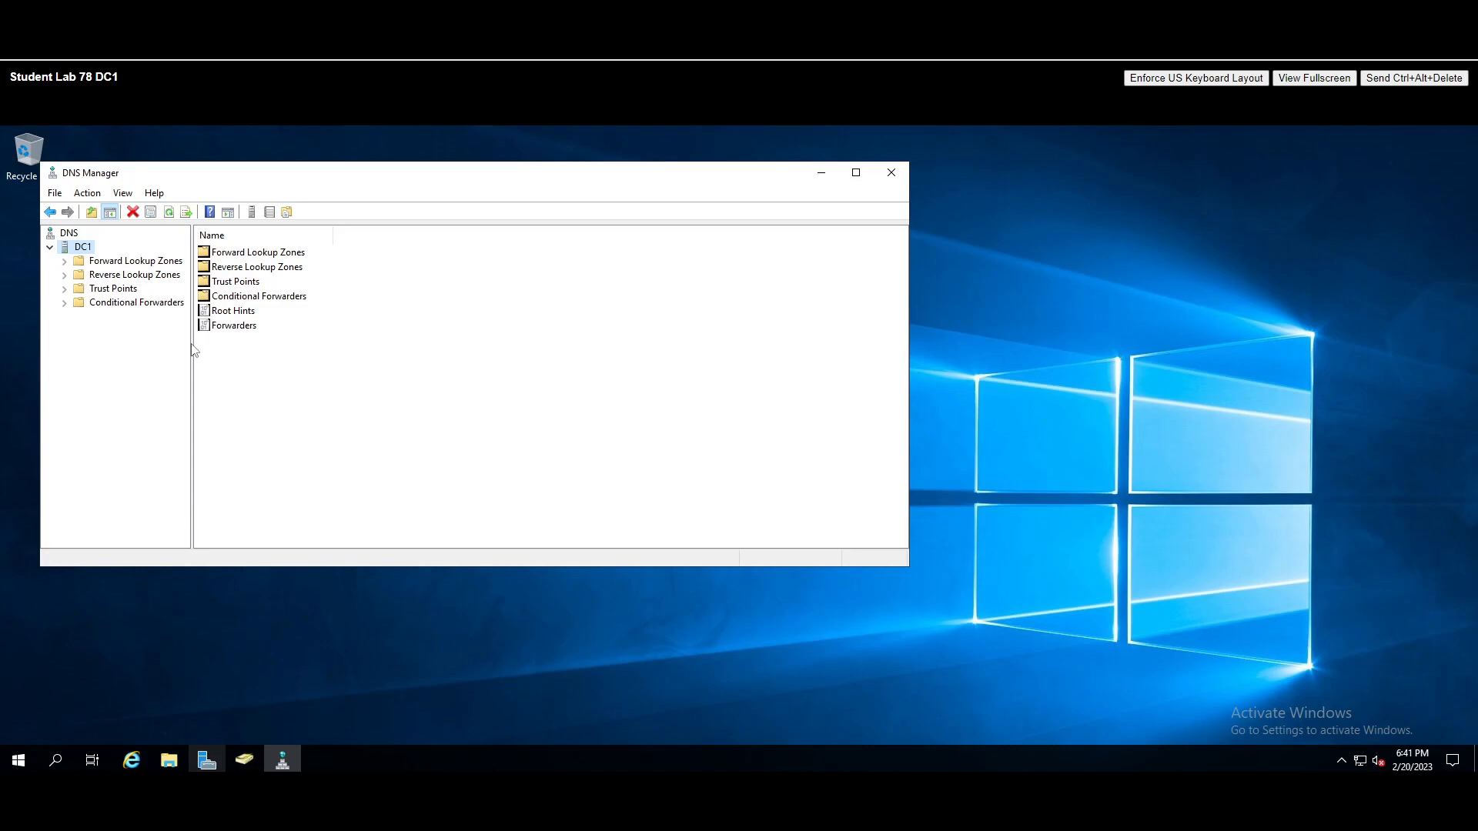
left_click_drag(193, 346, 268, 347)
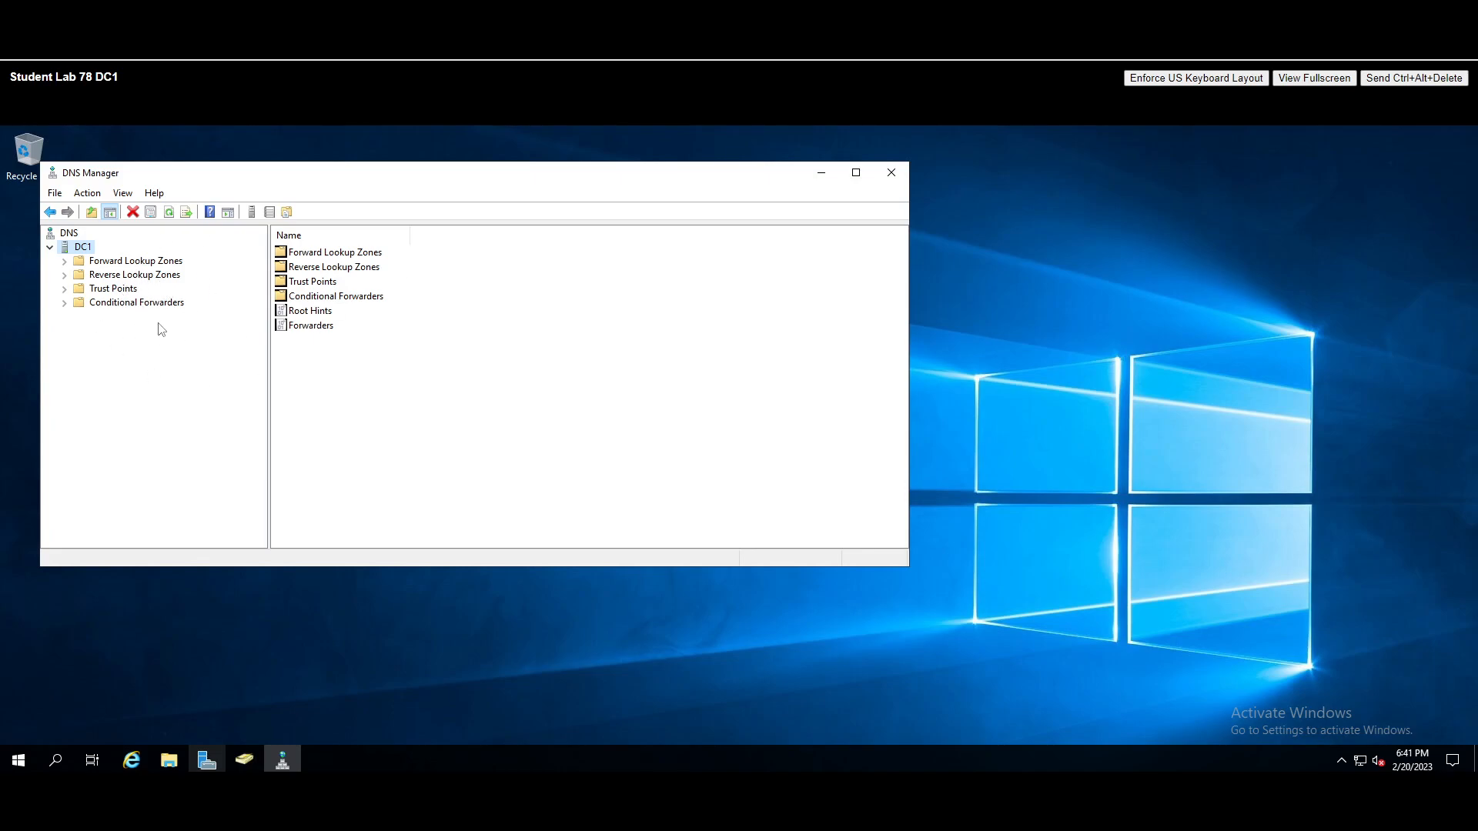
left_click_drag(140, 171, 194, 173)
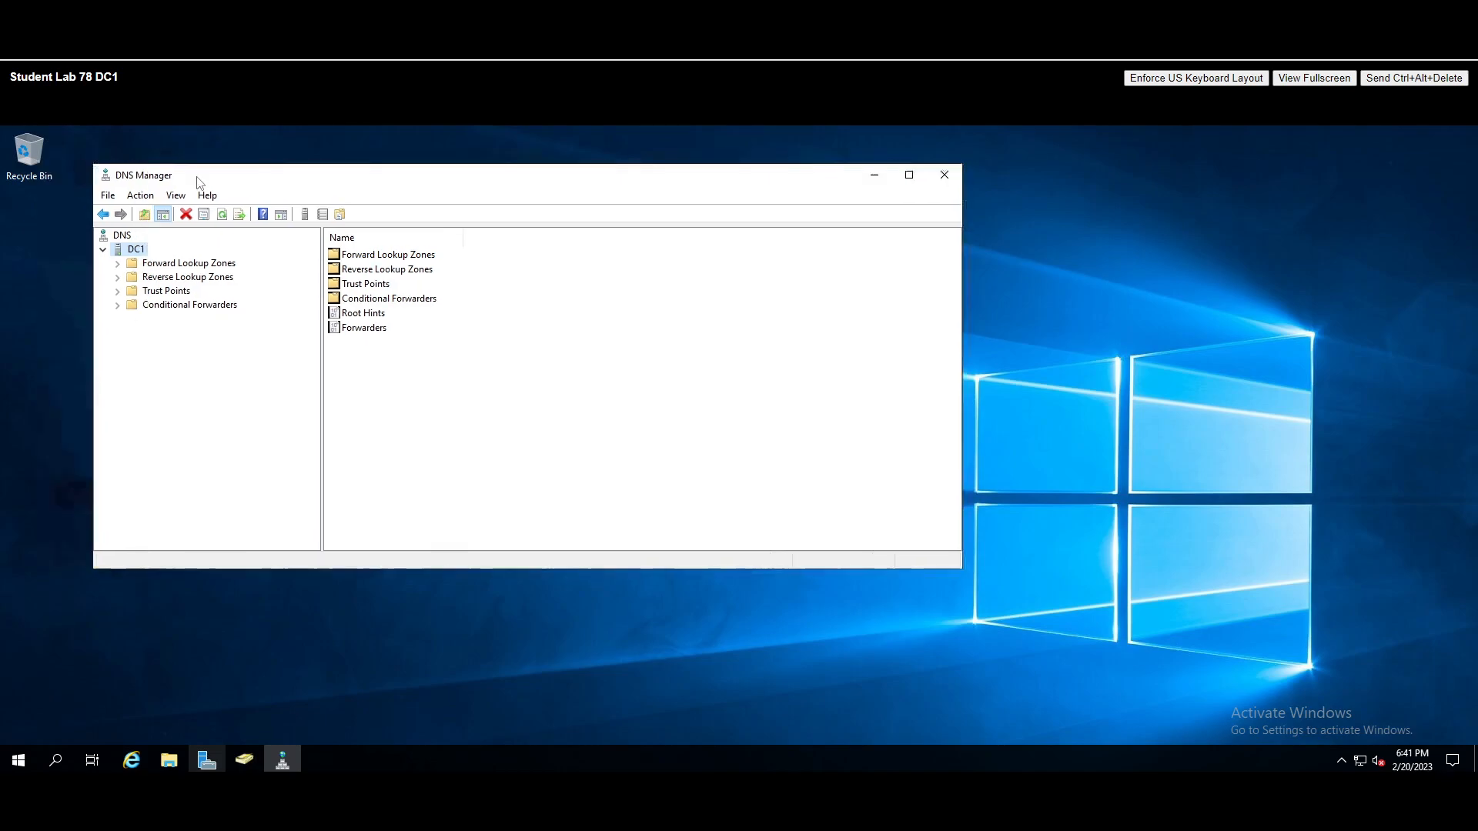